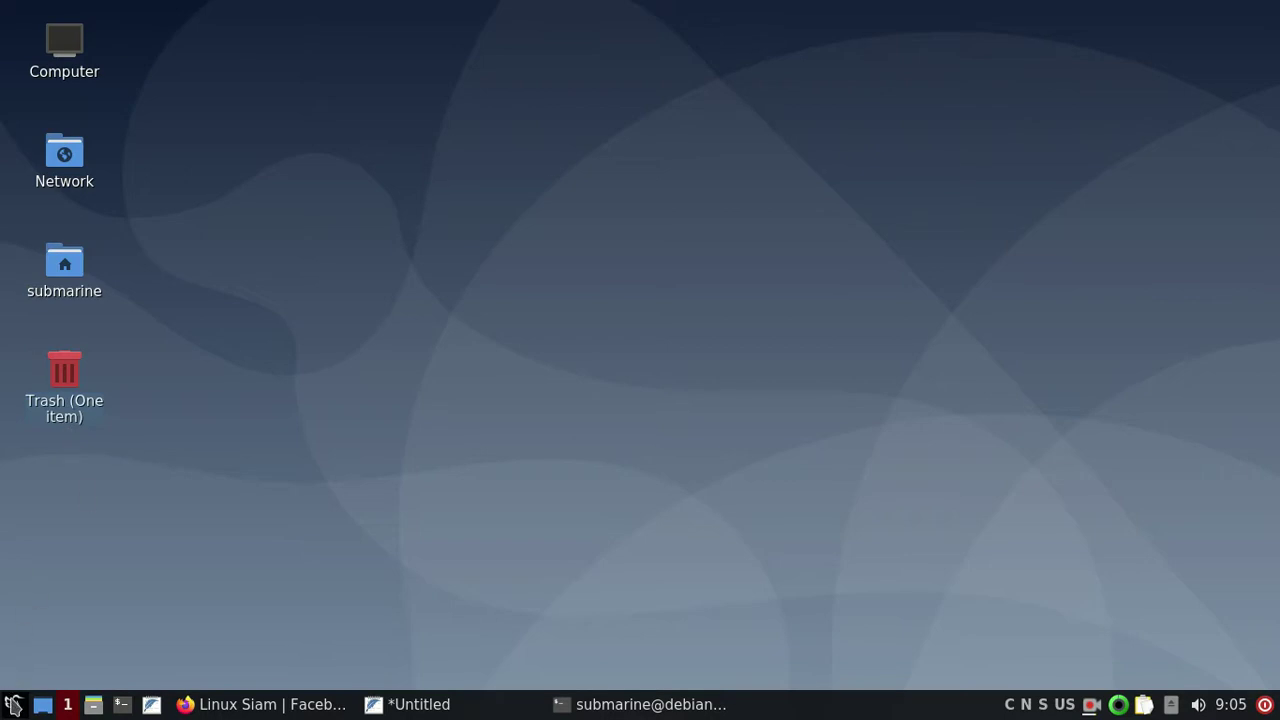
# Step: Look through the installed applications in the start menu's categories, from Accessories to Preferences, and close the menu
pyautogui.click(14, 706)
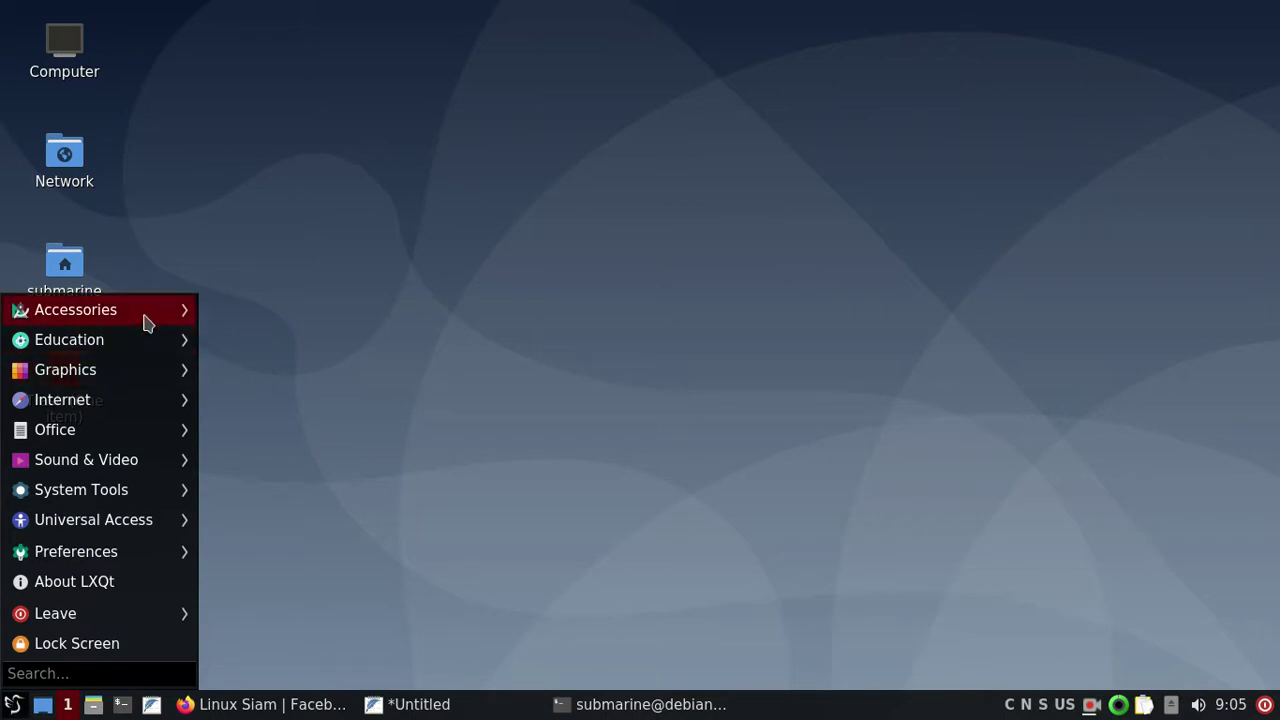
pyautogui.moveTo(145, 322)
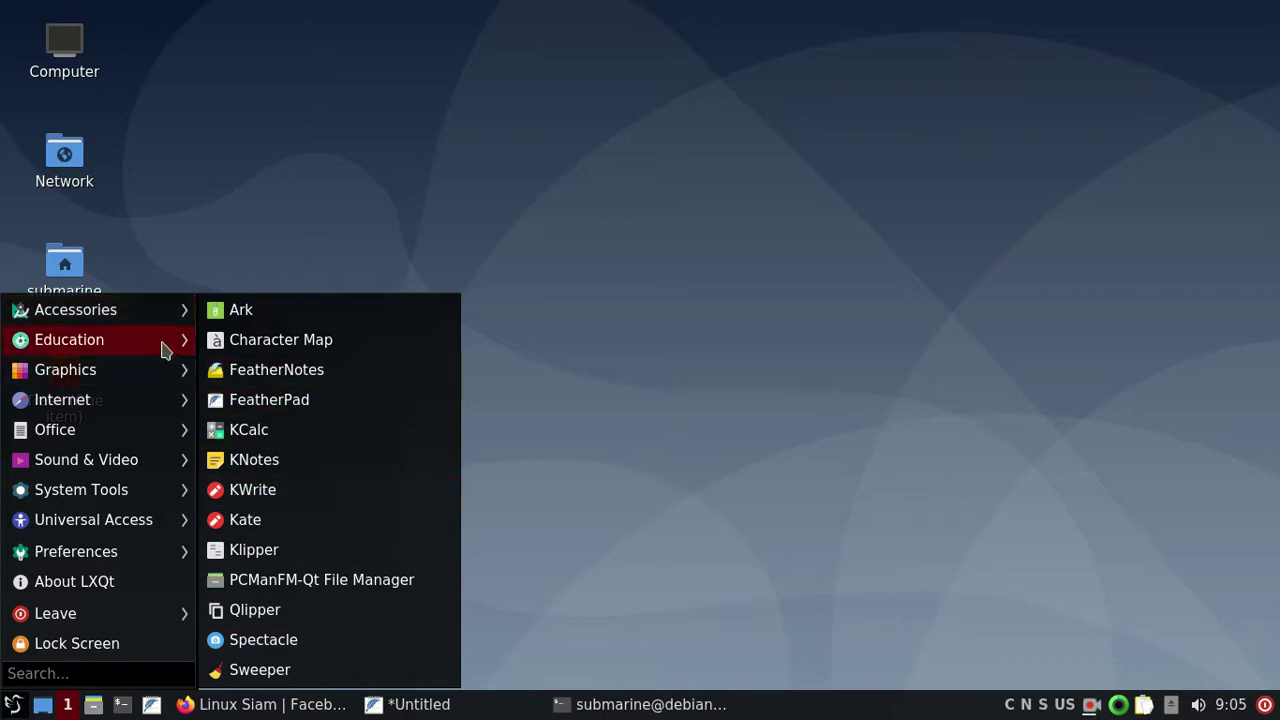
pyautogui.moveTo(157, 345)
pyautogui.moveTo(149, 374)
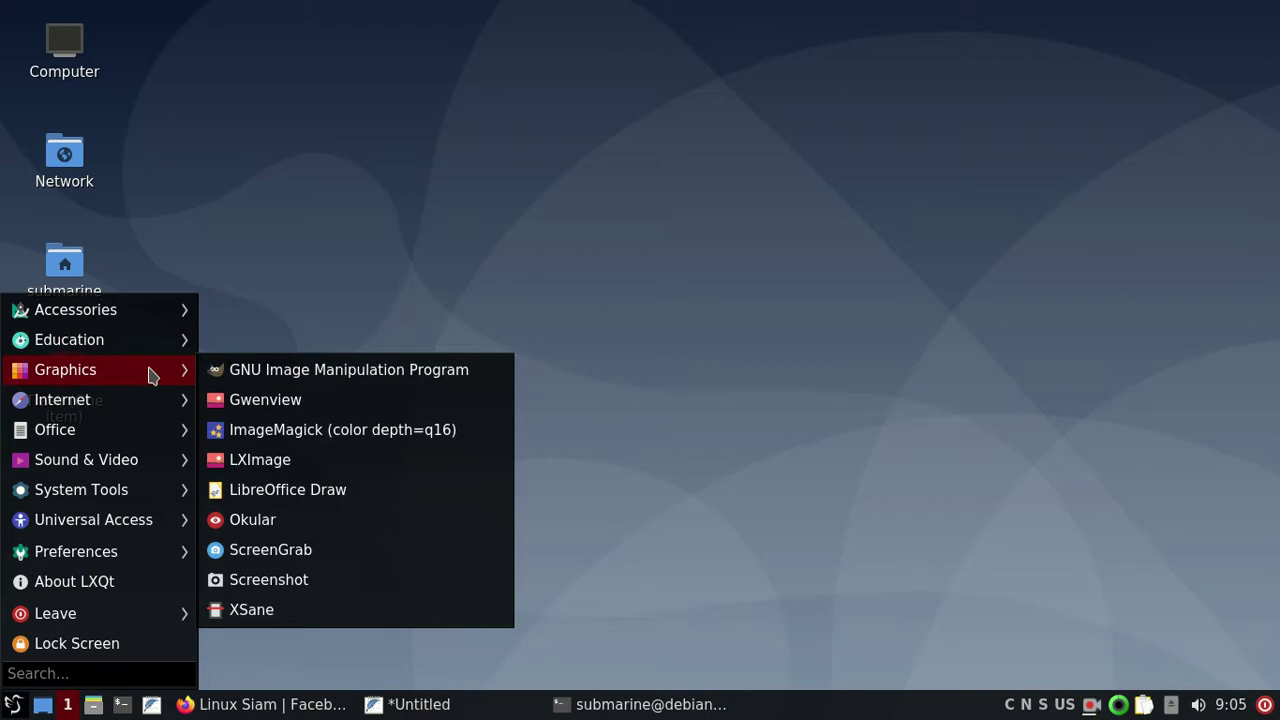
pyautogui.moveTo(143, 403)
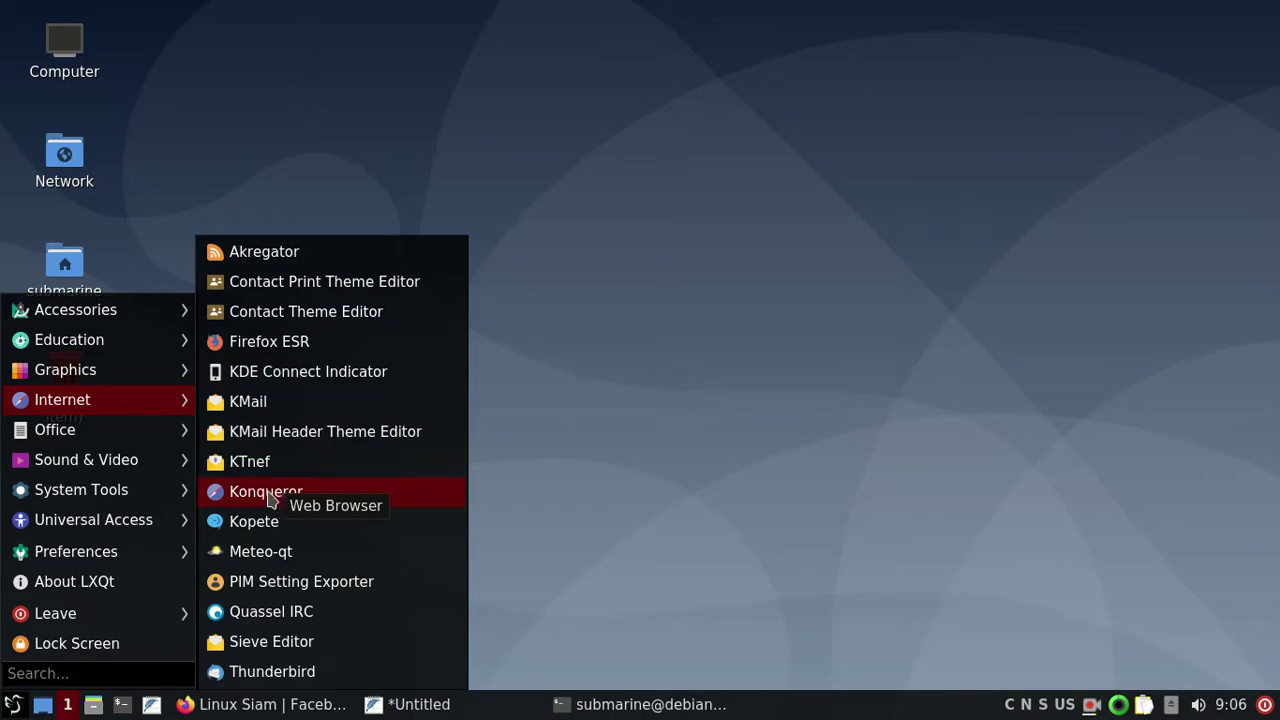
pyautogui.moveTo(167, 436)
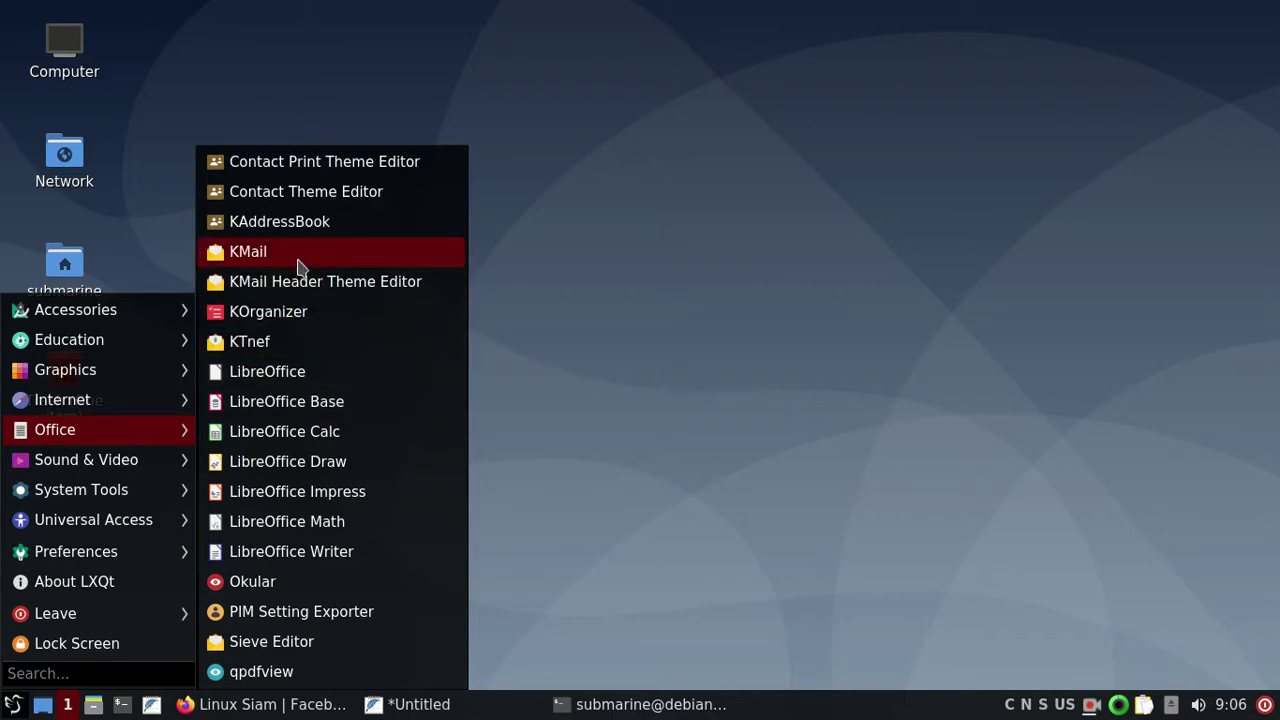
pyautogui.moveTo(157, 463)
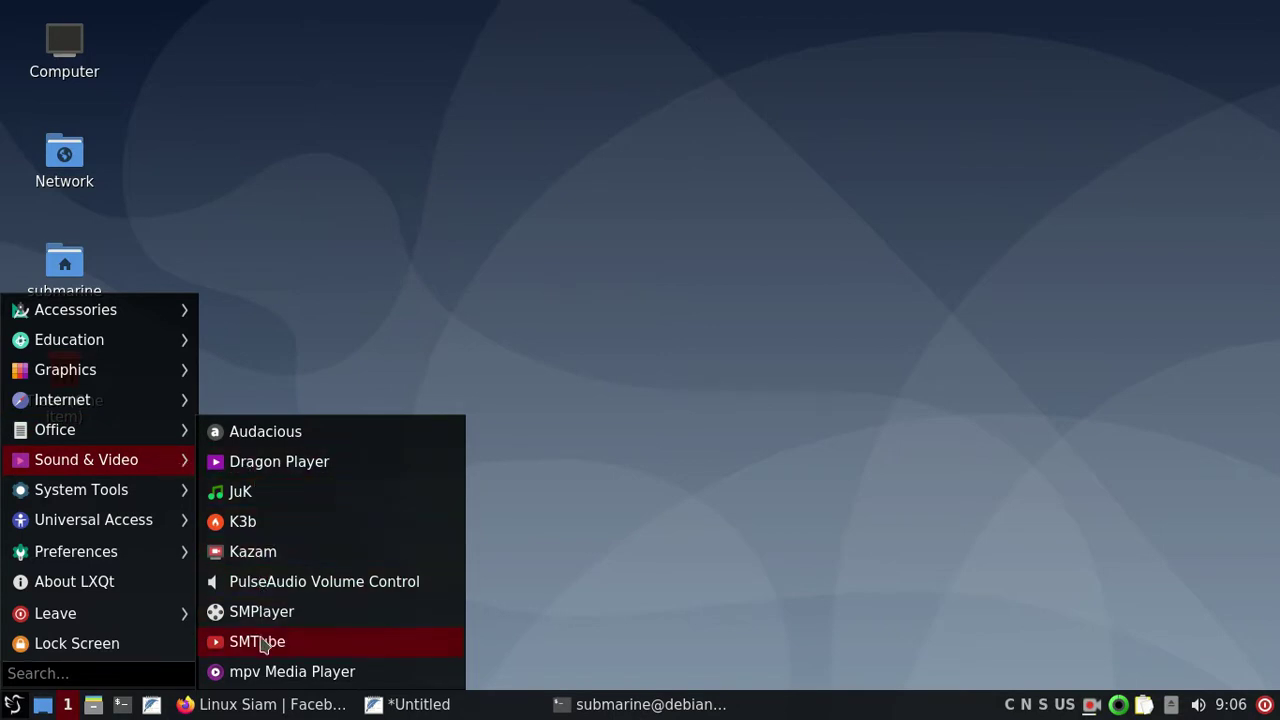
pyautogui.moveTo(171, 491)
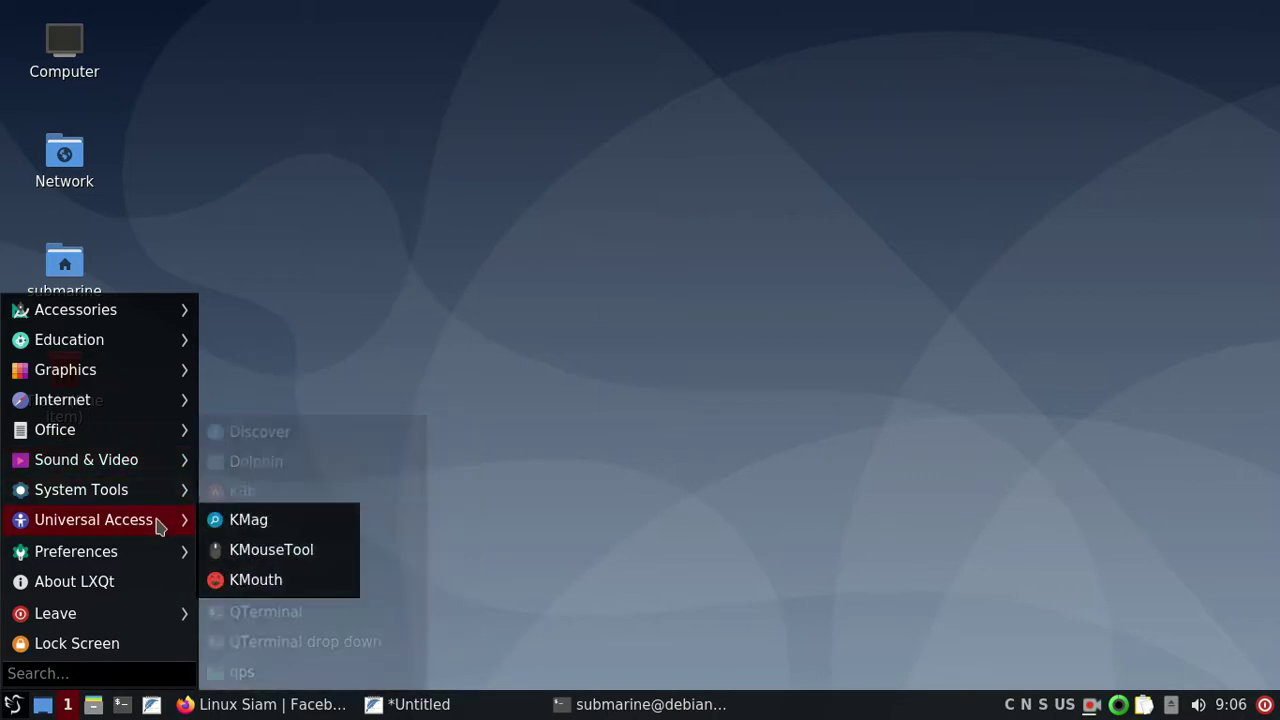
pyautogui.moveTo(148, 555)
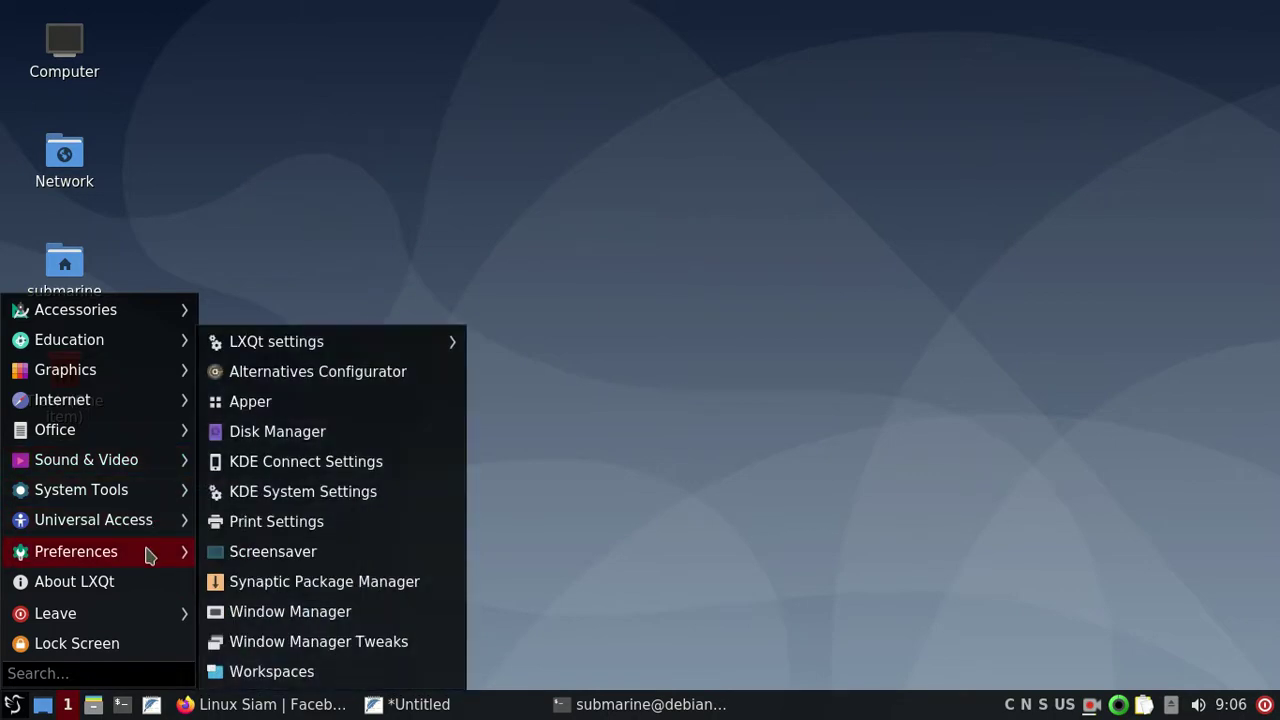
pyautogui.click(715, 468)
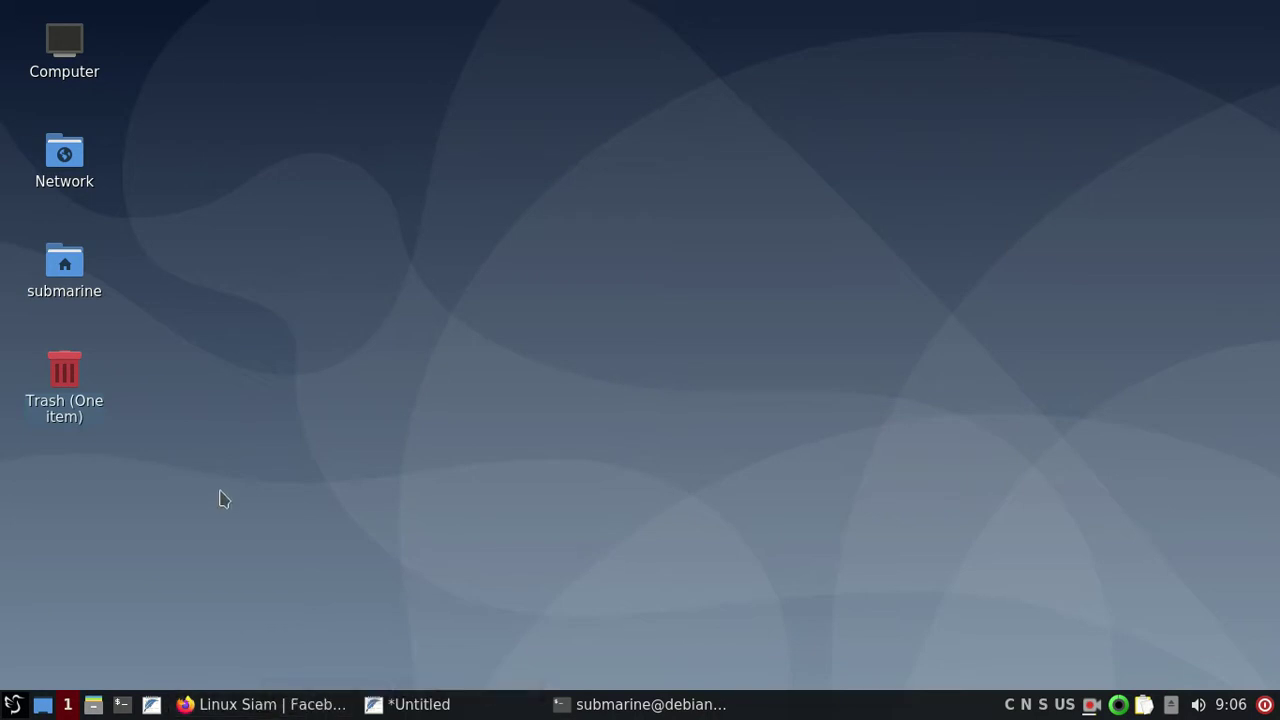
# Step: Switch to Firefox and view the open Google page and the Debian homepage
pyautogui.click(255, 702)
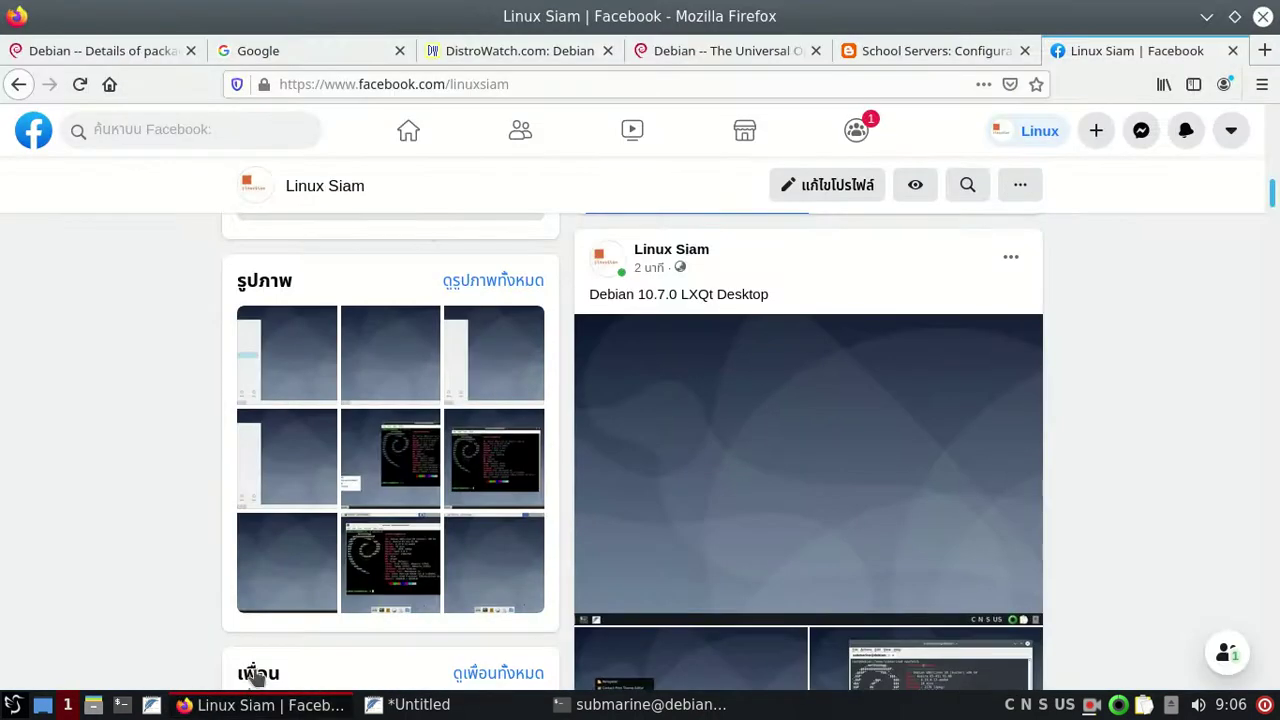
pyautogui.click(324, 49)
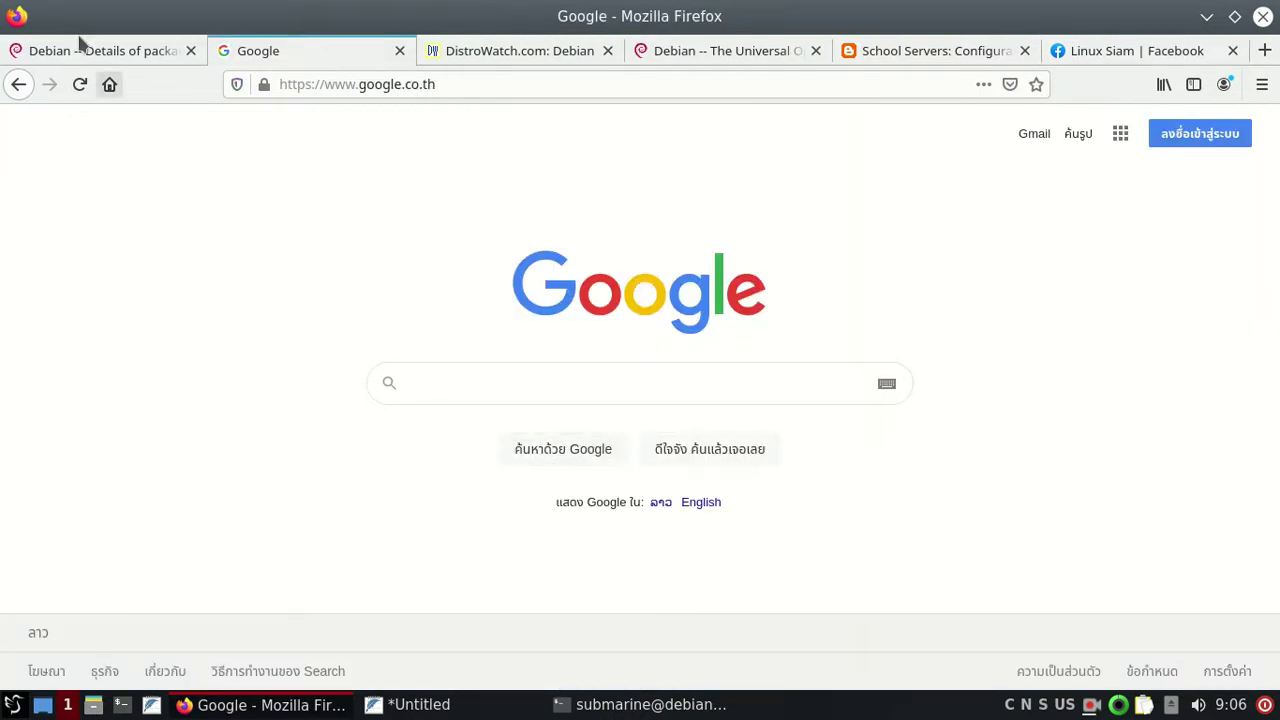
pyautogui.click(640, 400)
pyautogui.click(711, 51)
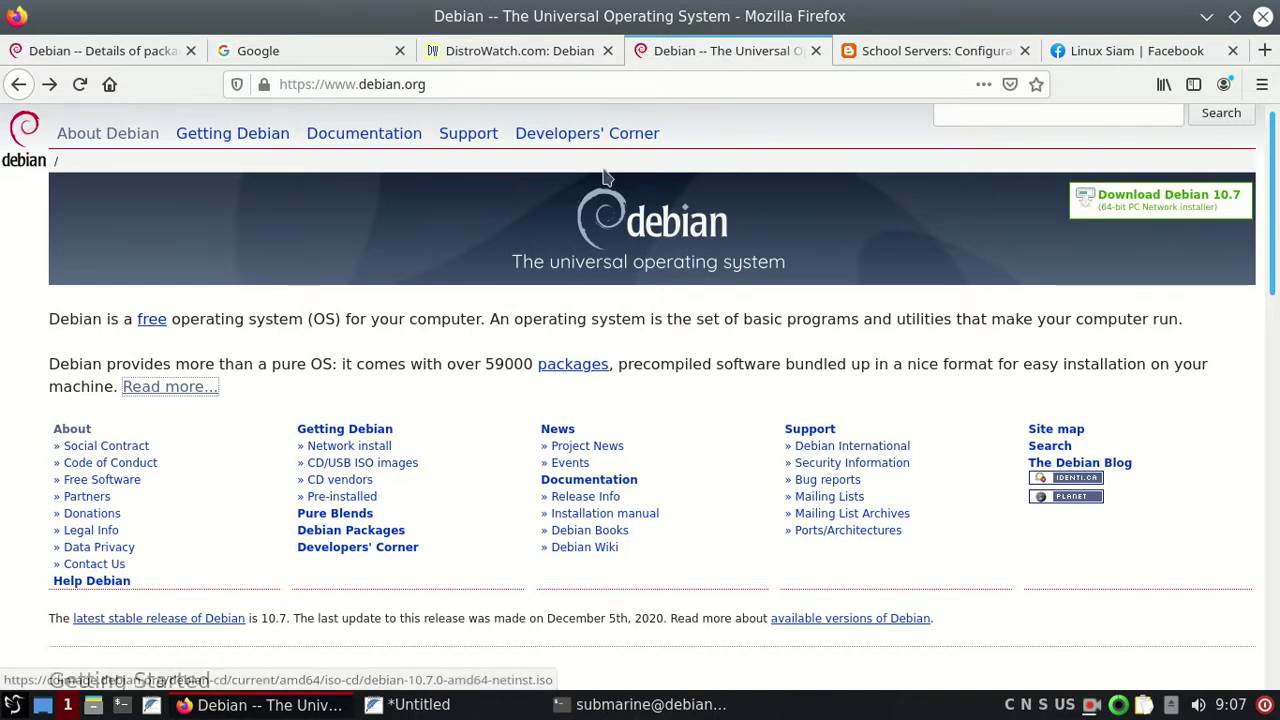
# Step: Review the Debian distribution page on DistroWatch
pyautogui.click(545, 58)
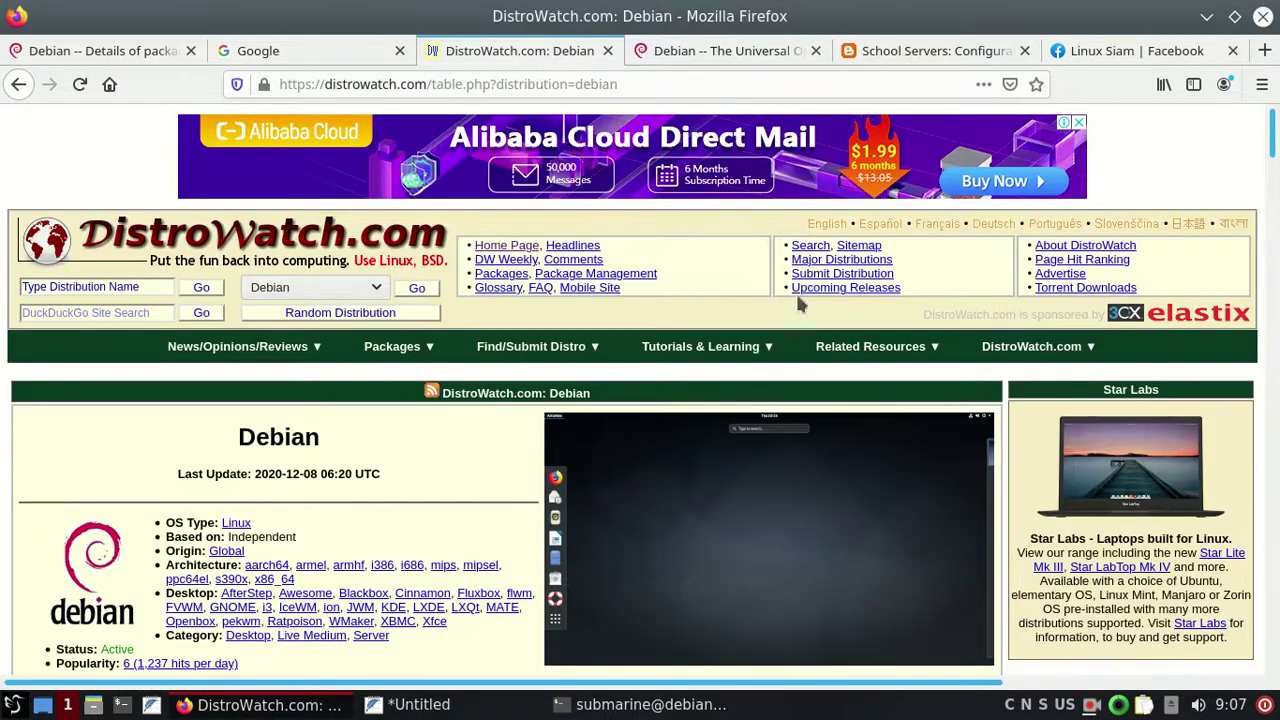
pyautogui.moveTo(1273, 141); pyautogui.dragTo(1273, 141)
pyautogui.moveTo(1272, 148); pyautogui.dragTo(1274, 180)
pyautogui.scroll(6, 537, 180)
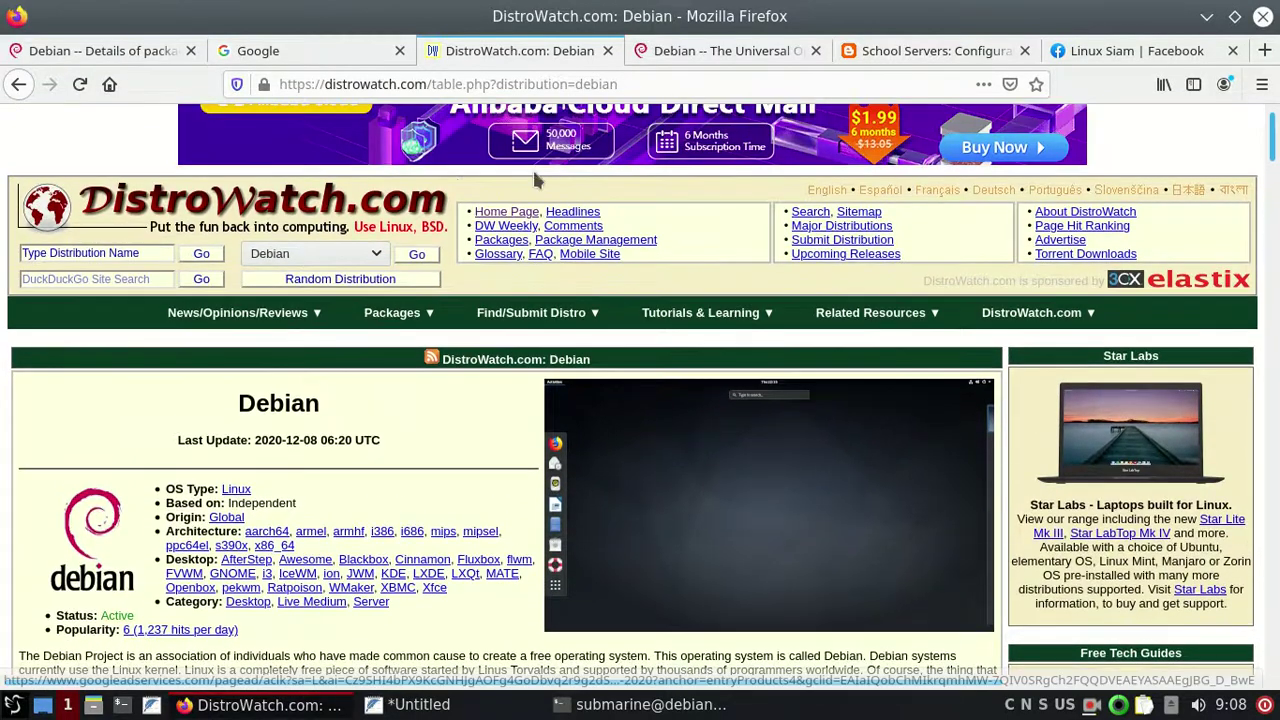
# Step: Go to the DistroWatch home page and open Debian from the Page Hit Ranking
pyautogui.click(340, 200)
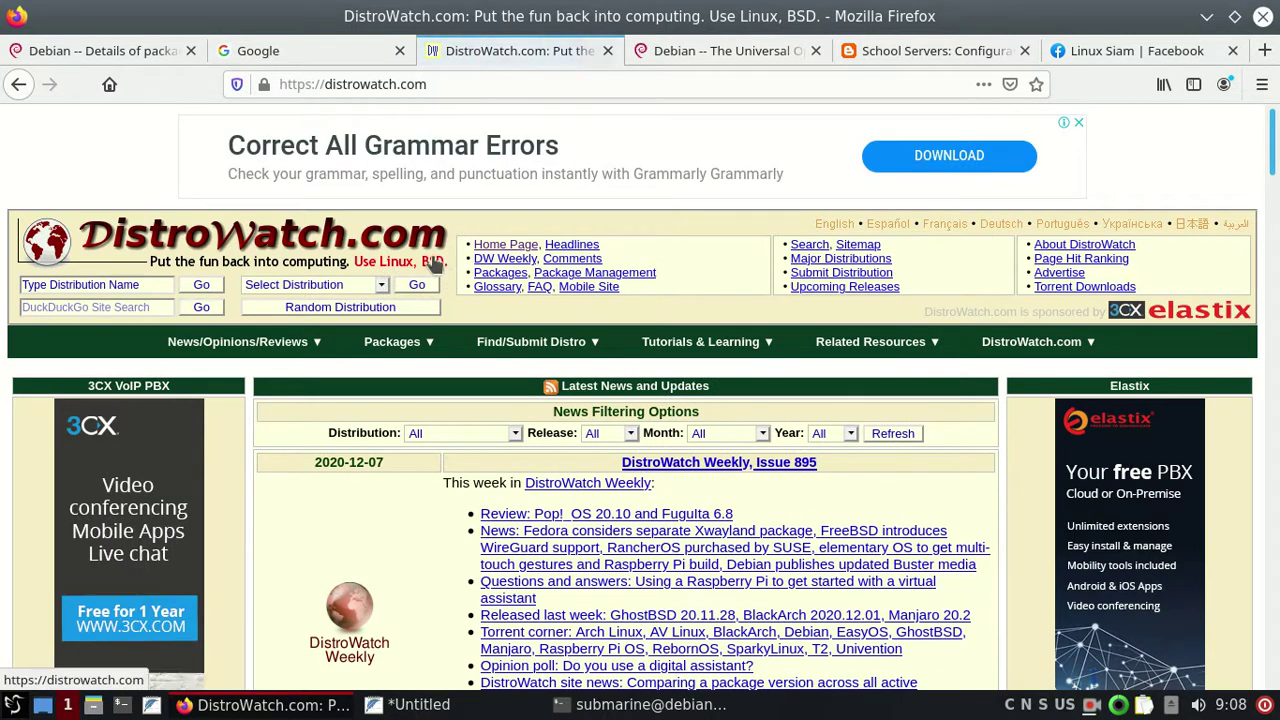
pyautogui.moveTo(1273, 150); pyautogui.dragTo(1273, 244)
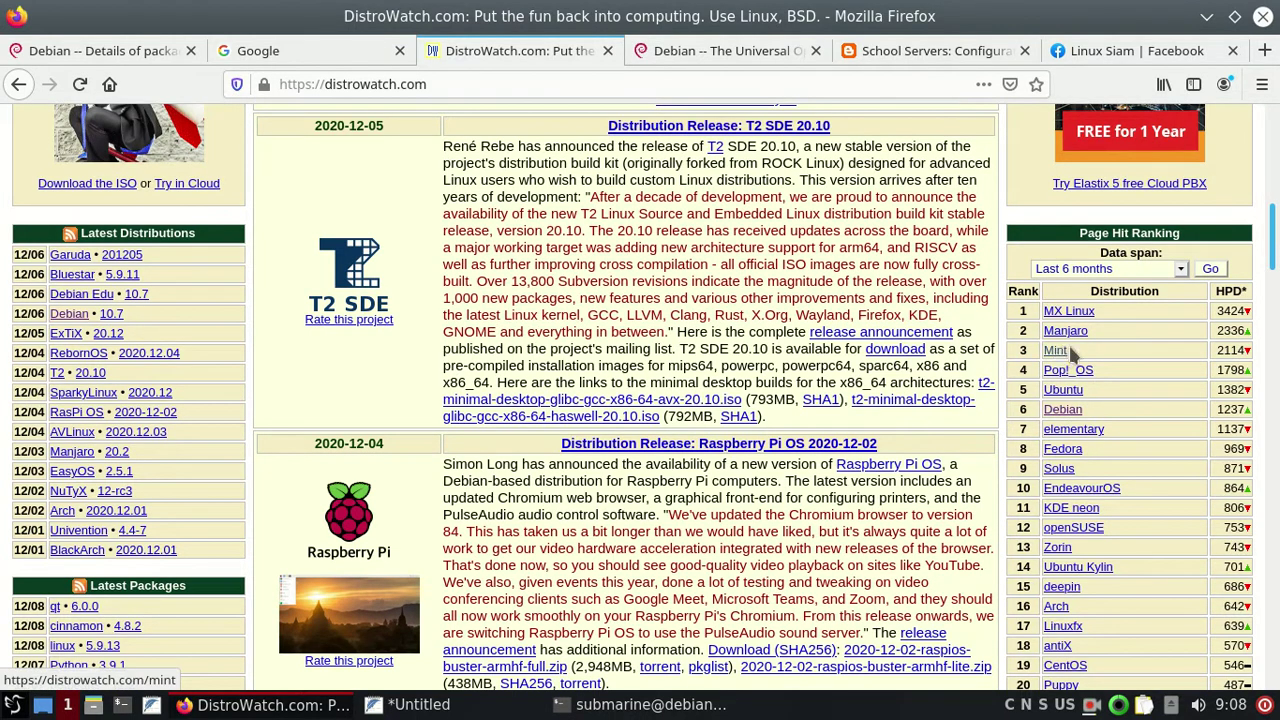
pyautogui.click(1062, 410)
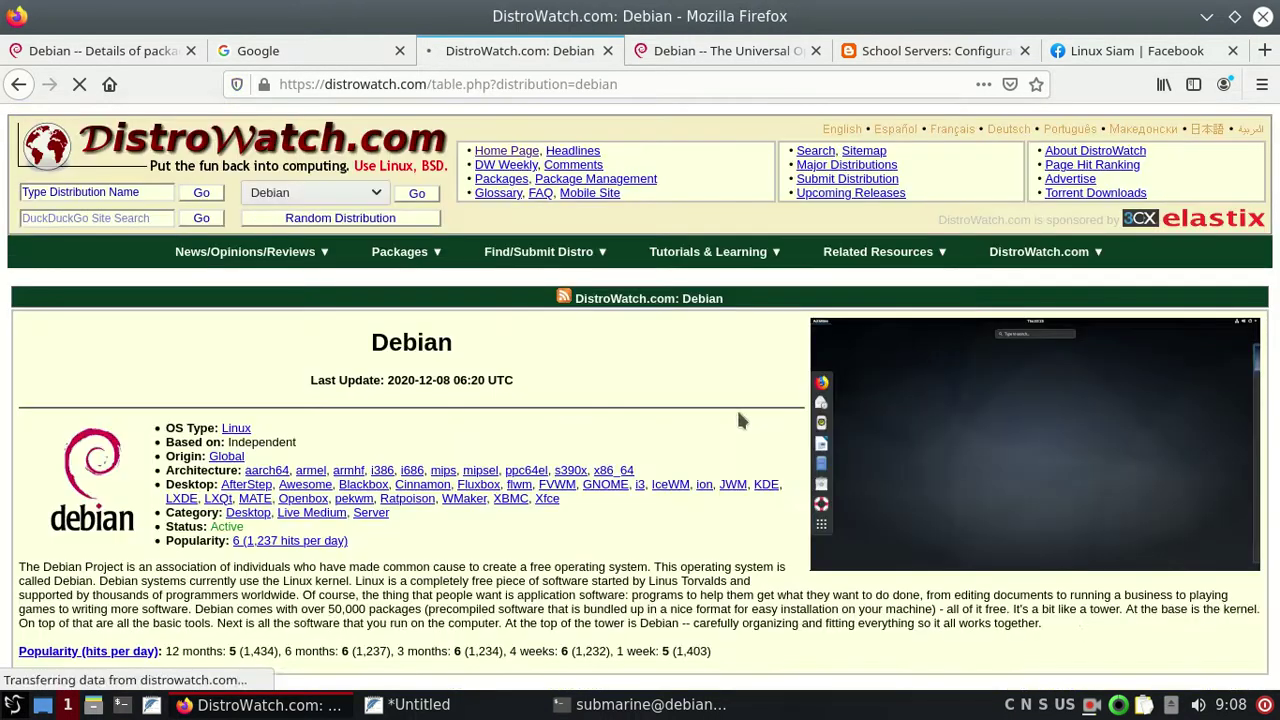
pyautogui.scroll(-2, 560, 480)
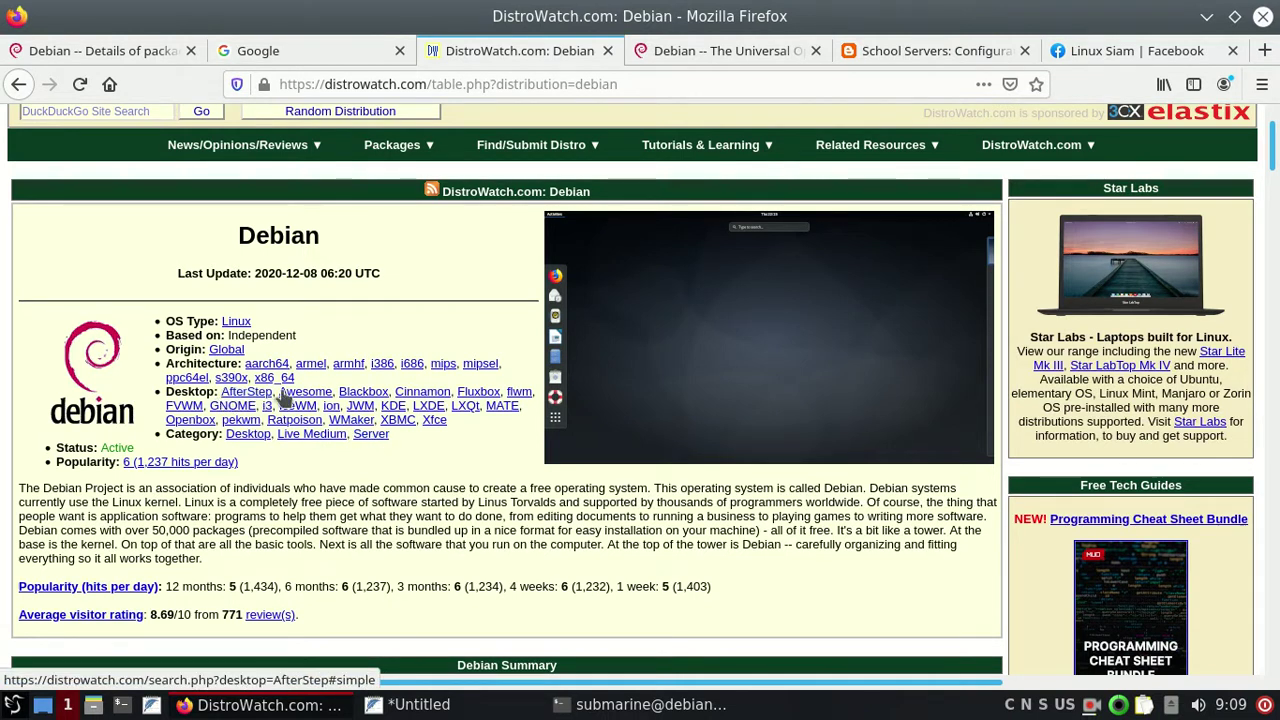
pyautogui.click(434, 421)
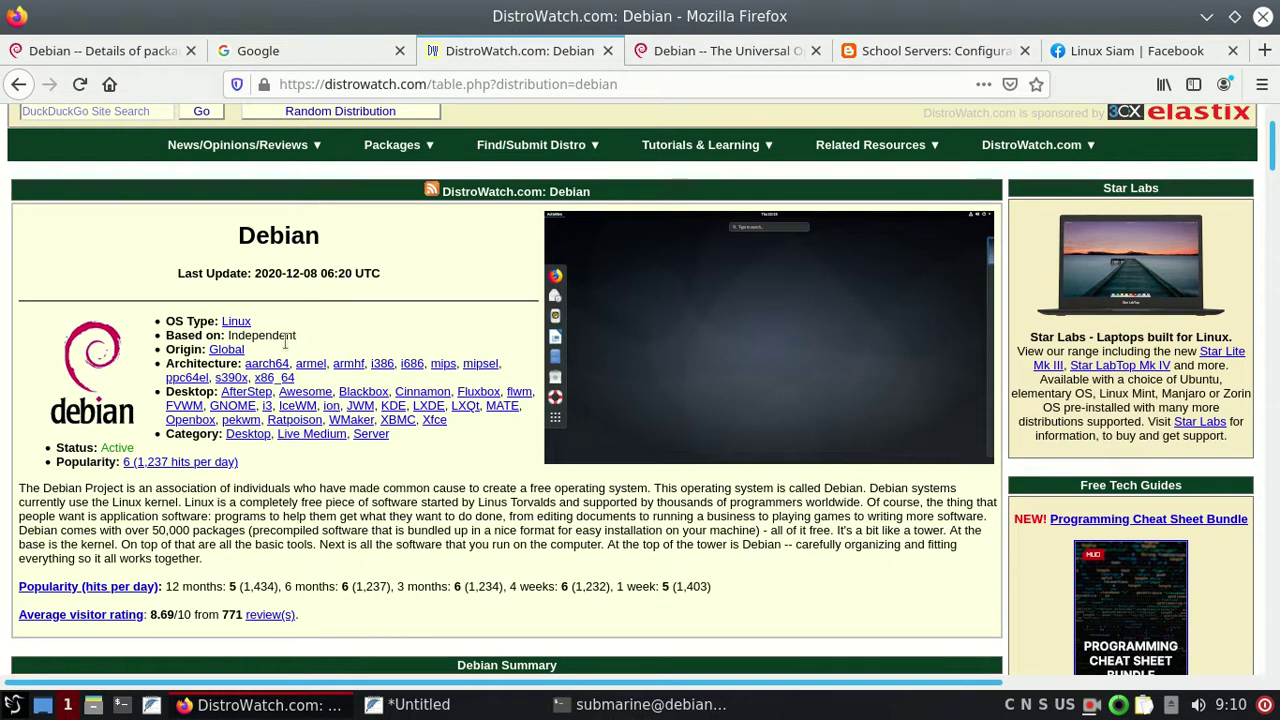
pyautogui.moveTo(226, 336); pyautogui.dragTo(295, 338)
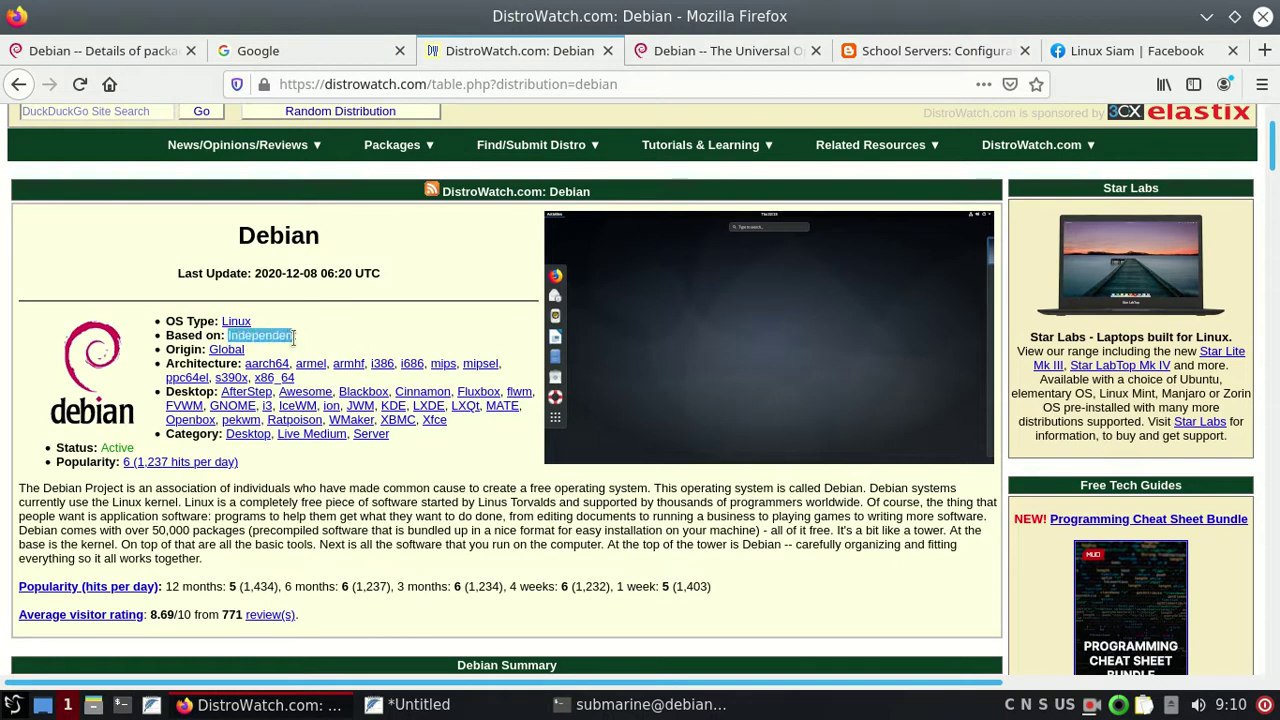
pyautogui.click(317, 335)
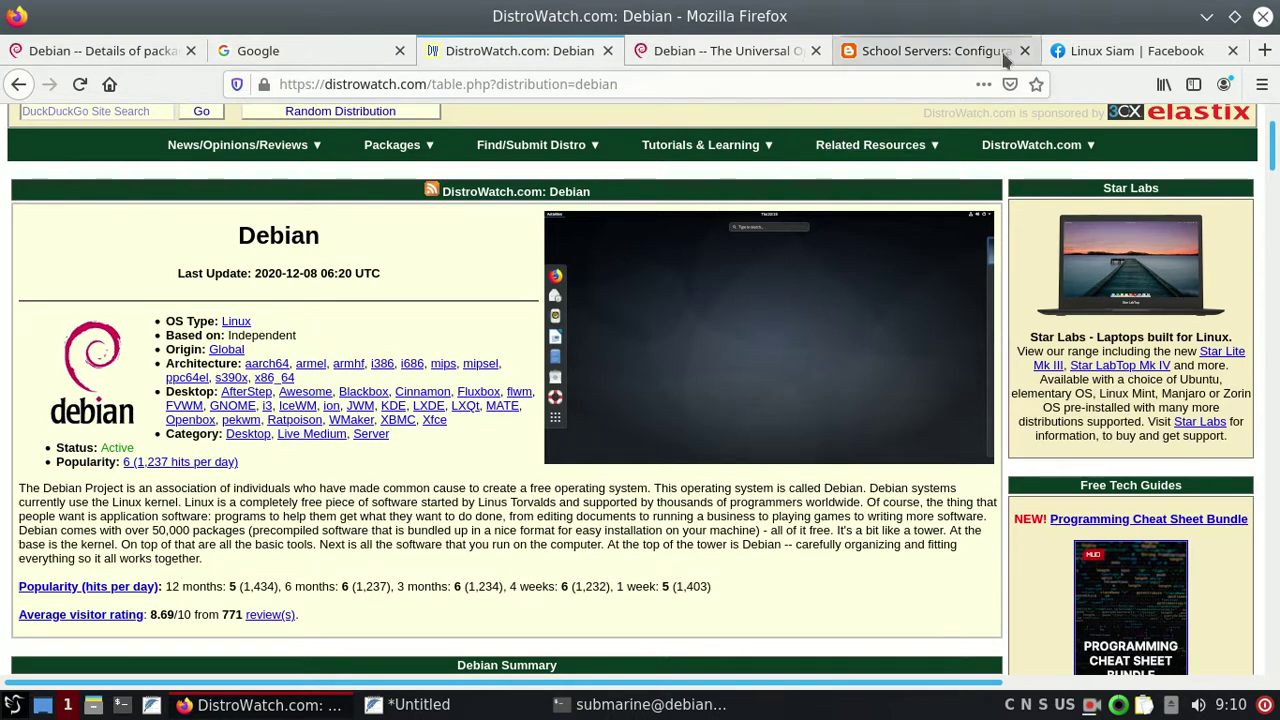
pyautogui.click(1207, 17)
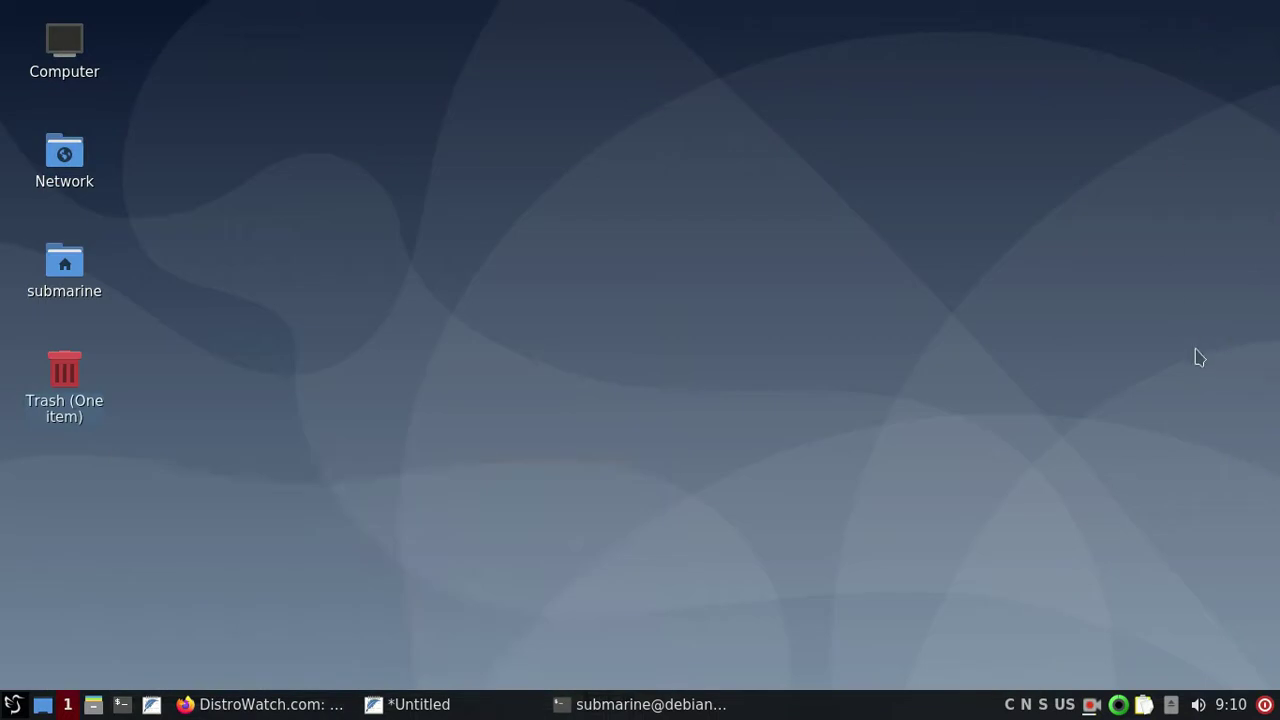
# Step: Open the keyboard layout configuration from the settings of the panel's keyboard state indicator
pyautogui.rightClick(1068, 710)
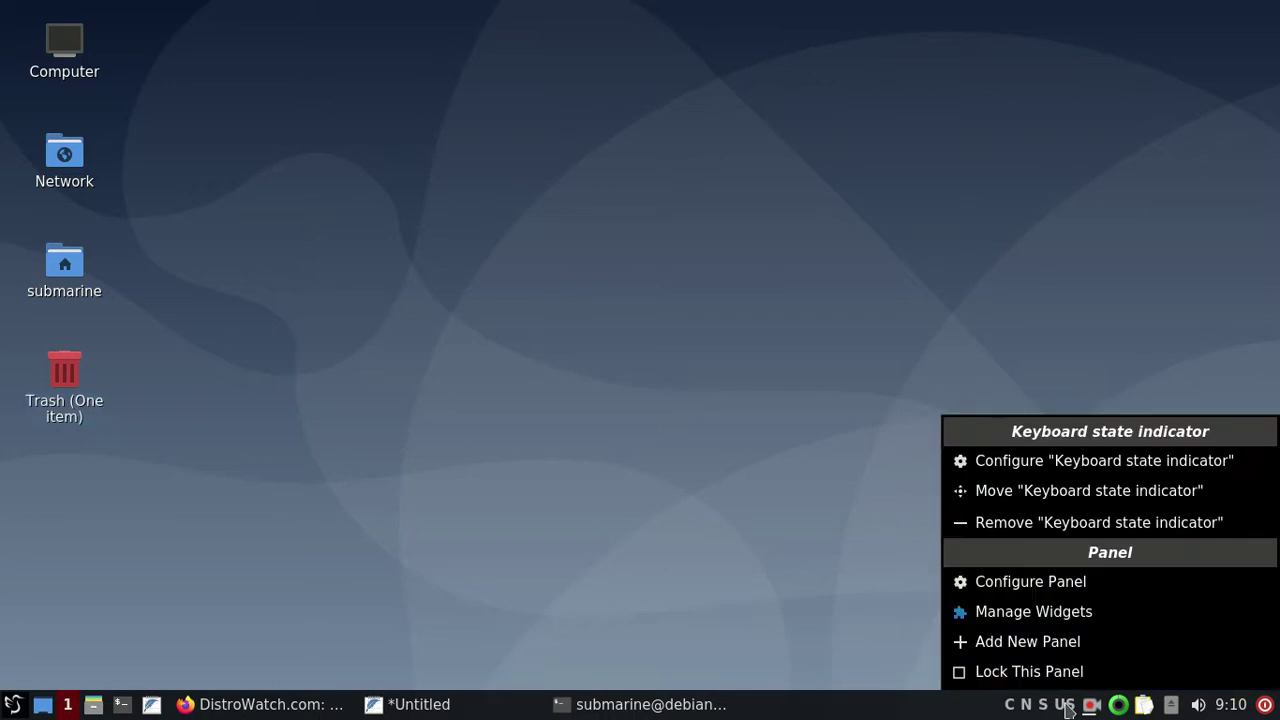
pyautogui.click(1128, 462)
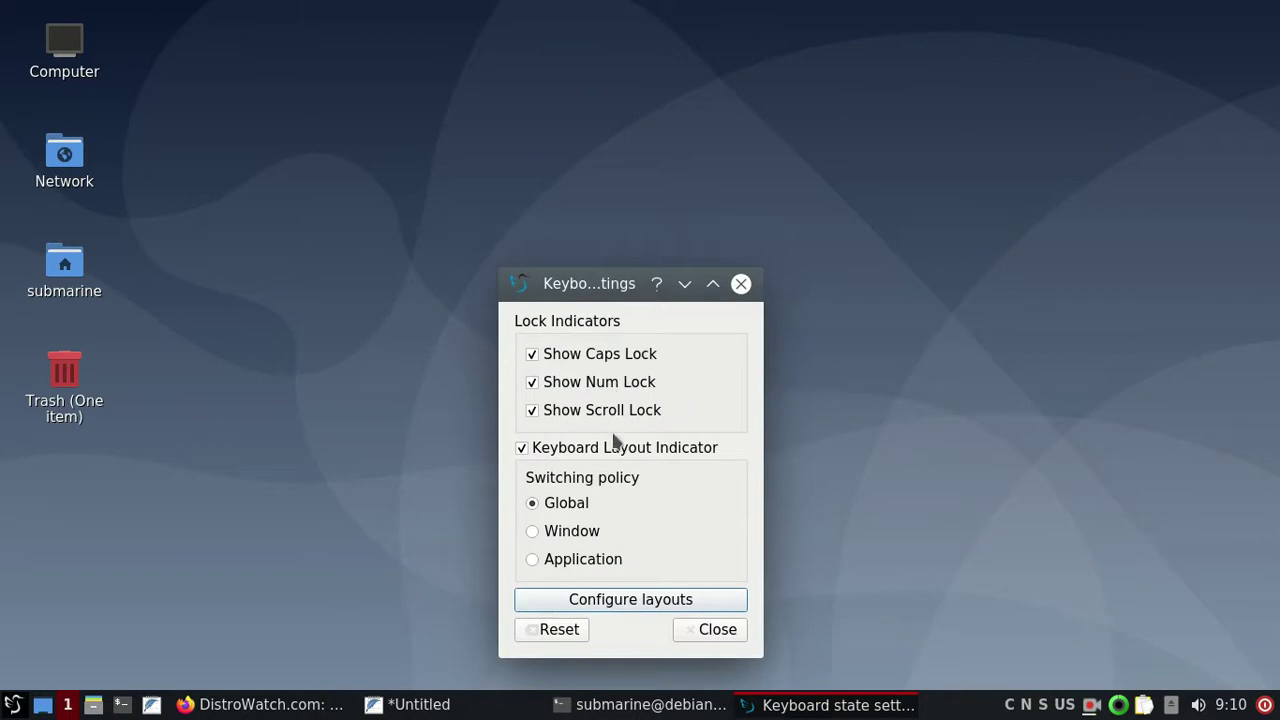
pyautogui.click(636, 603)
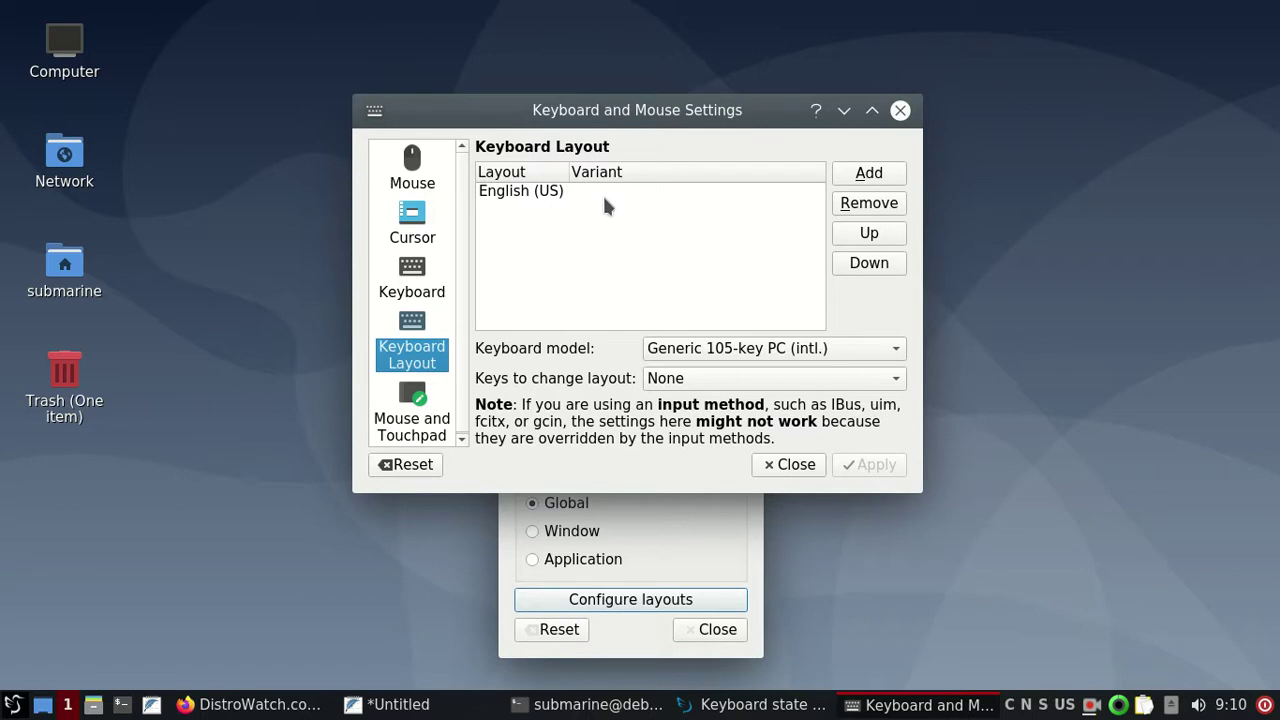
# Step: Add the Thai keyboard layout with the Thai (TIS-820.2538) variant
pyautogui.click(869, 176)
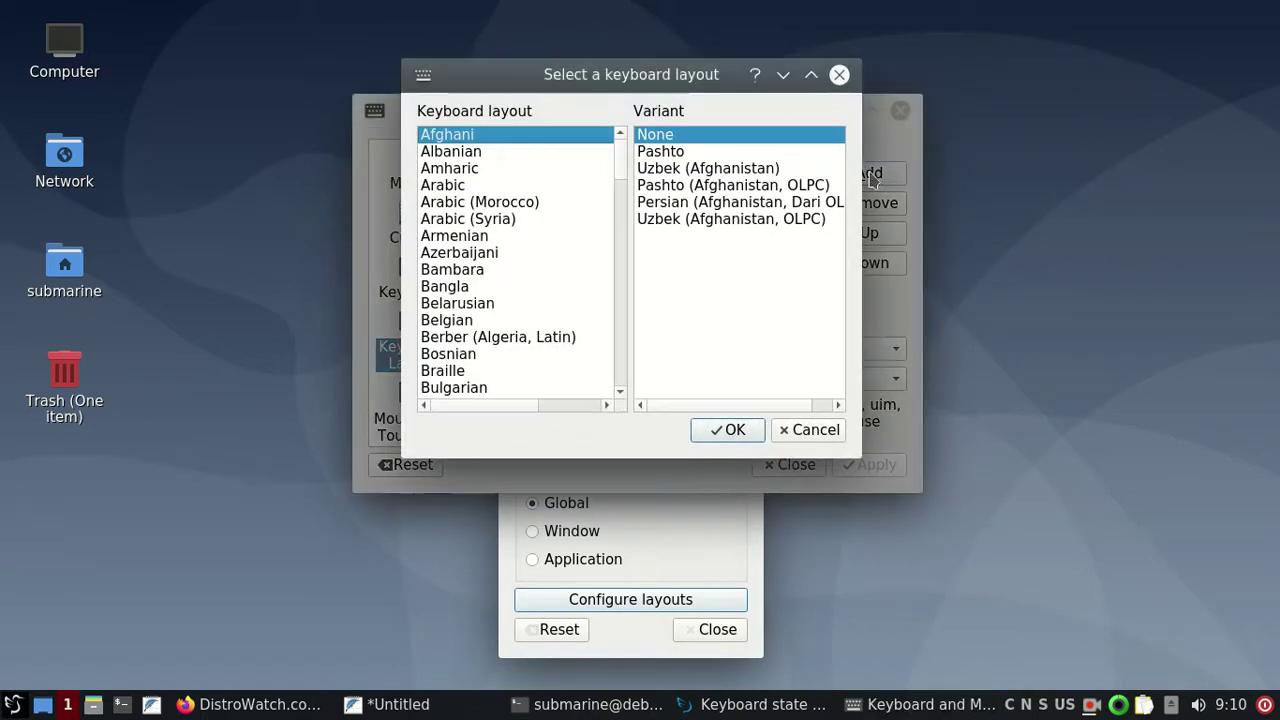
pyautogui.moveTo(623, 177); pyautogui.dragTo(618, 367)
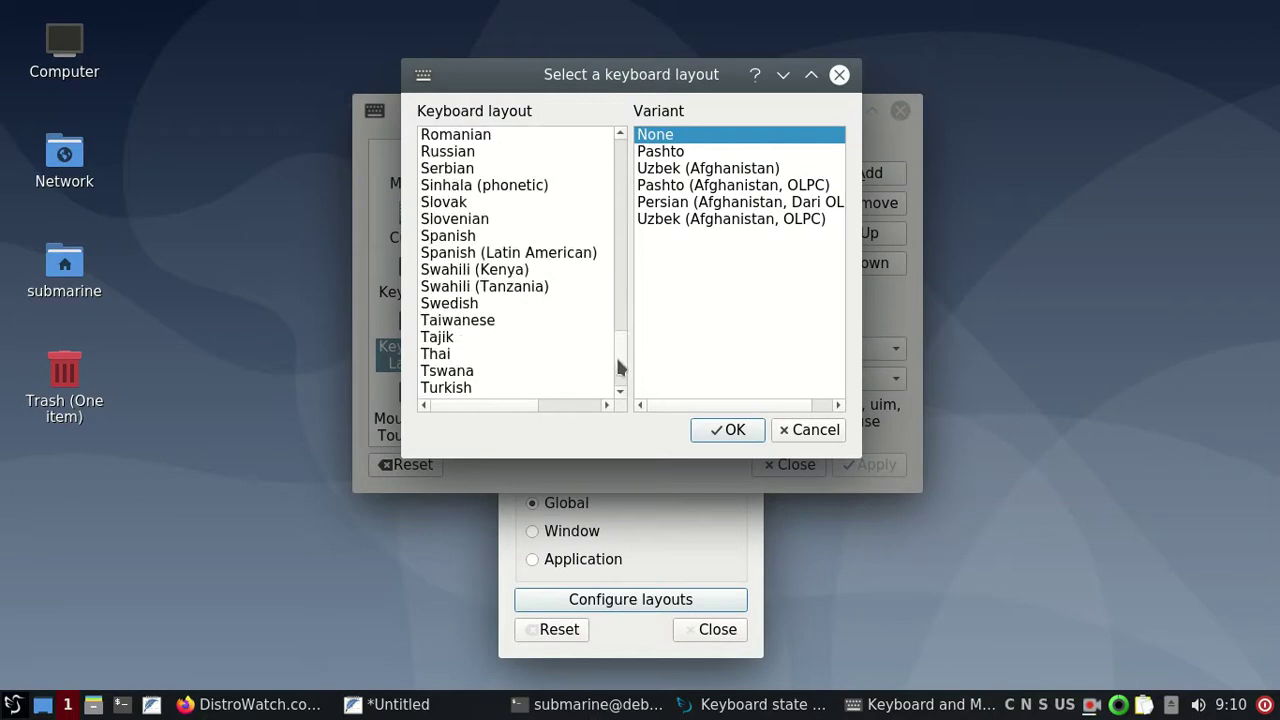
pyautogui.click(447, 358)
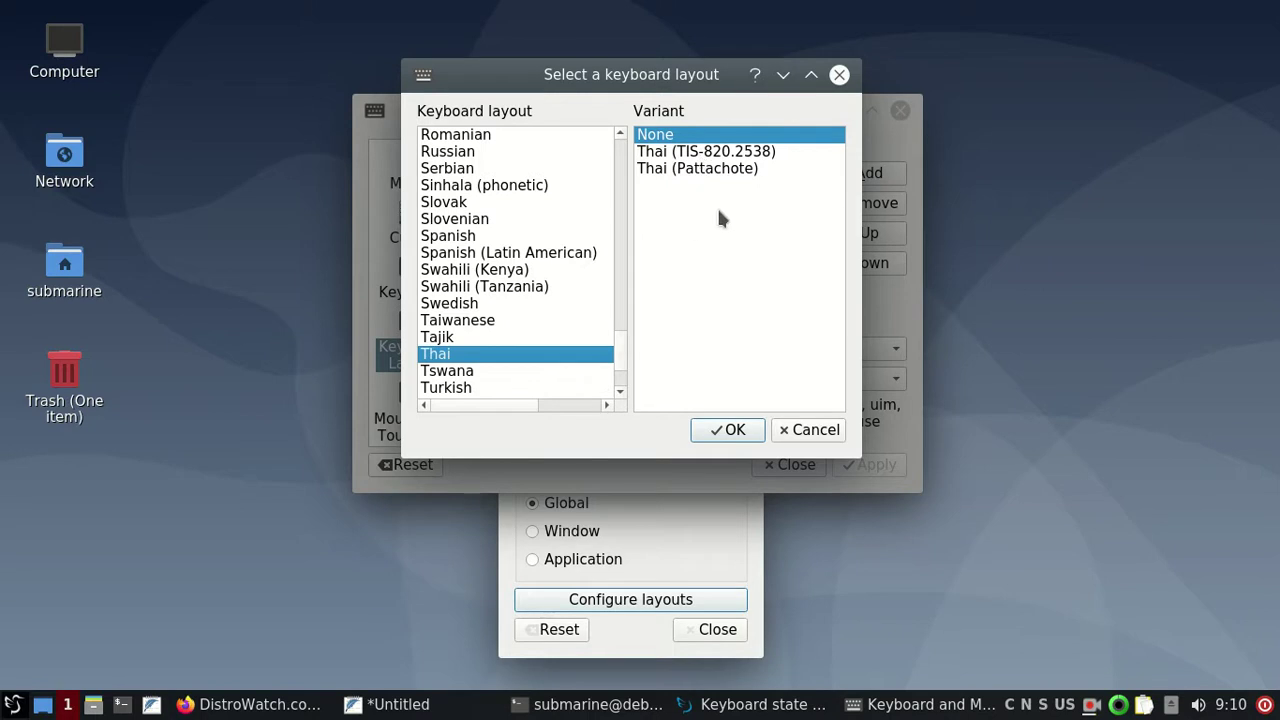
pyautogui.click(730, 153)
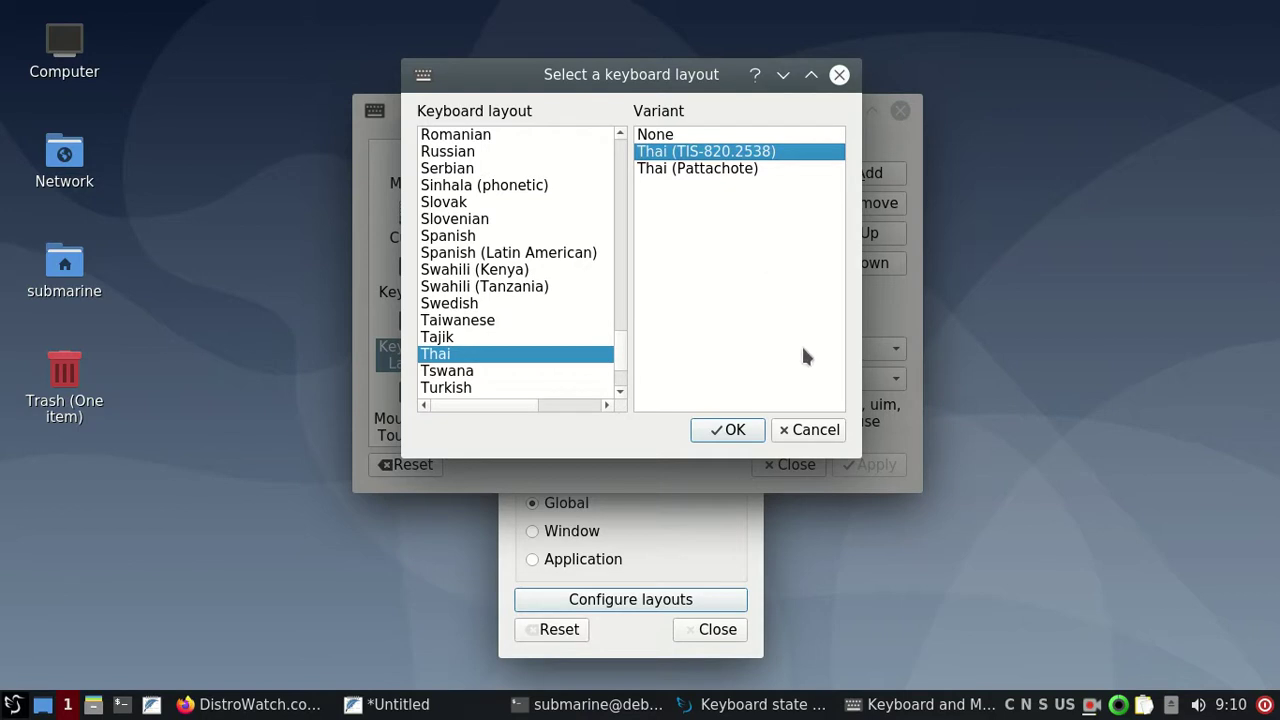
pyautogui.click(733, 430)
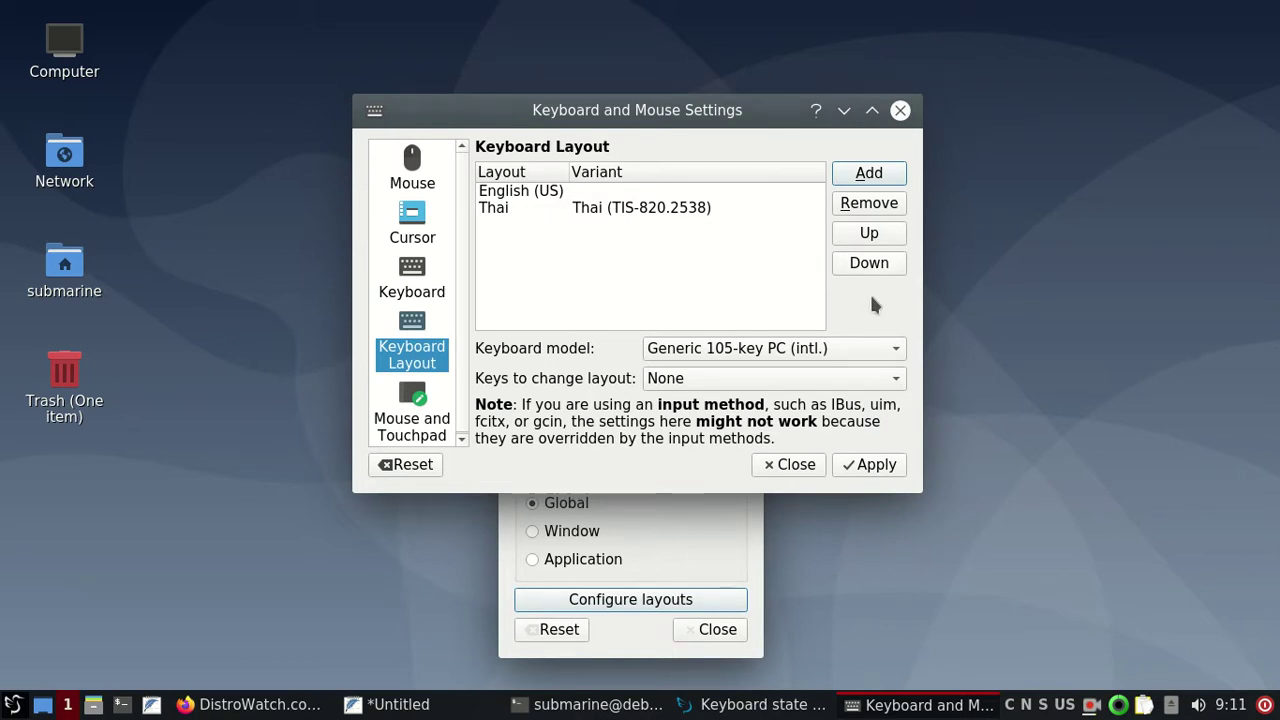
# Step: Set the key for changing the keyboard layout to Left Win
pyautogui.click(419, 291)
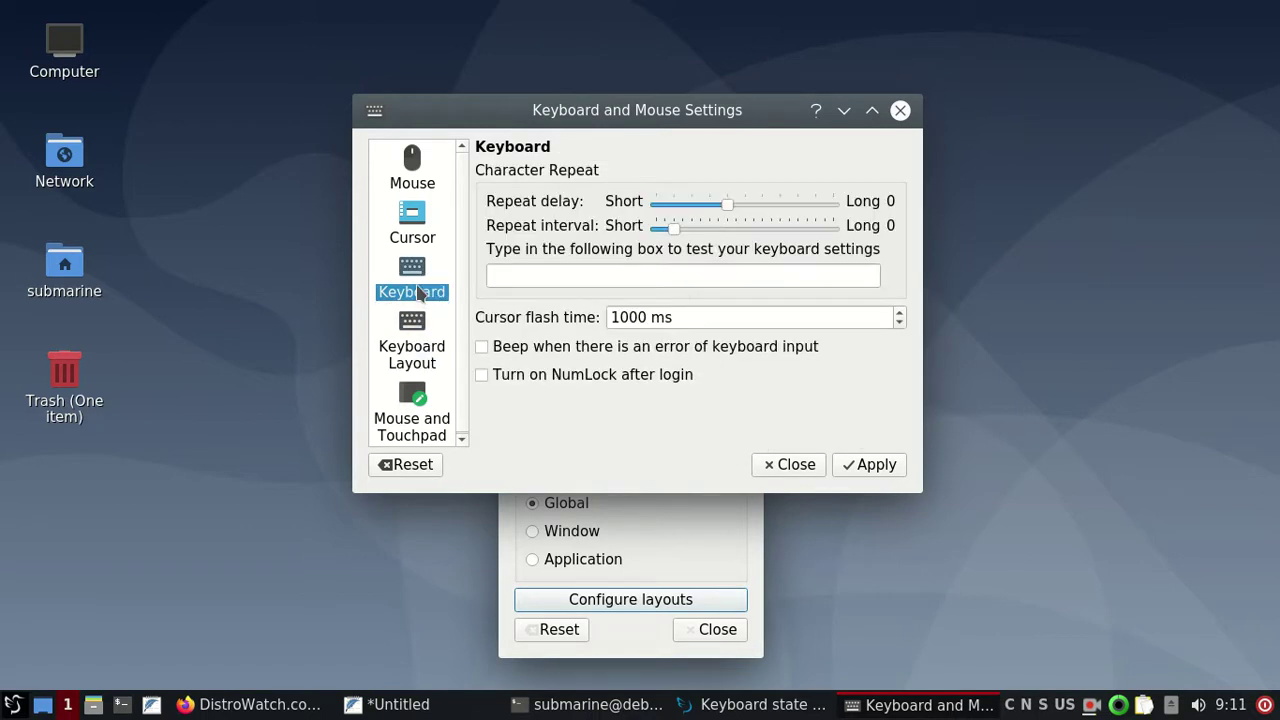
pyautogui.click(419, 340)
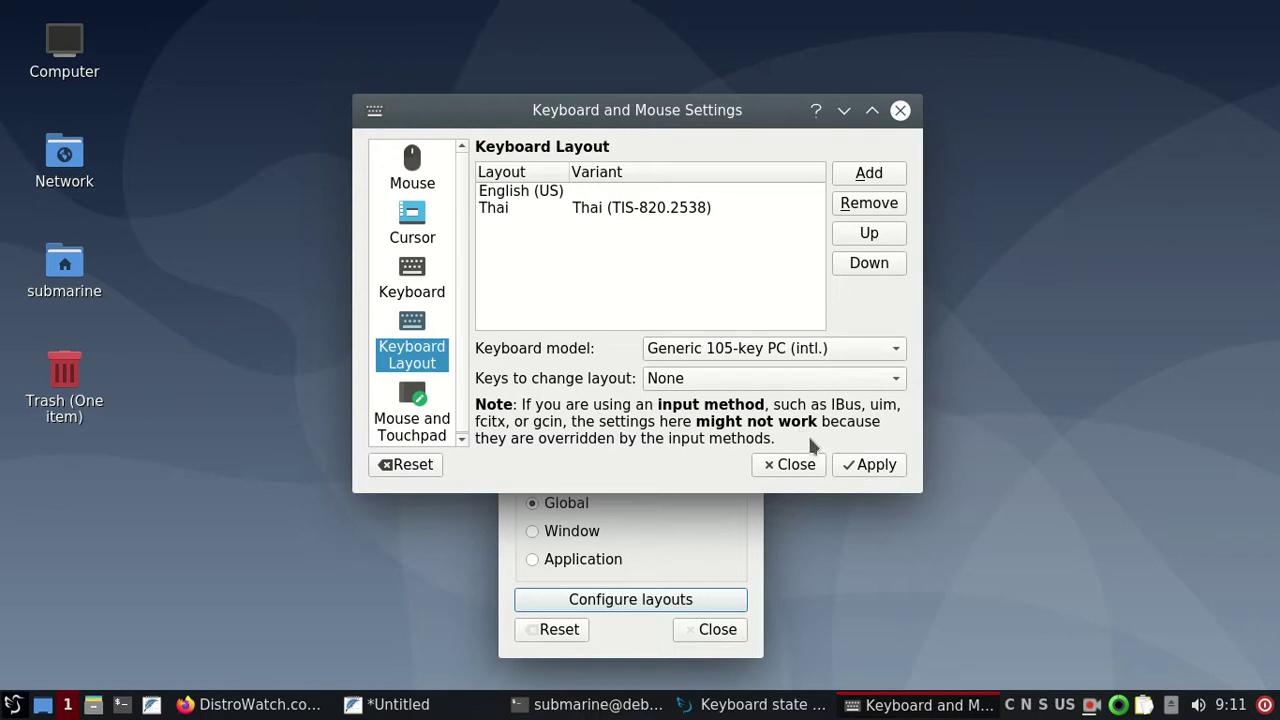
pyautogui.click(894, 380)
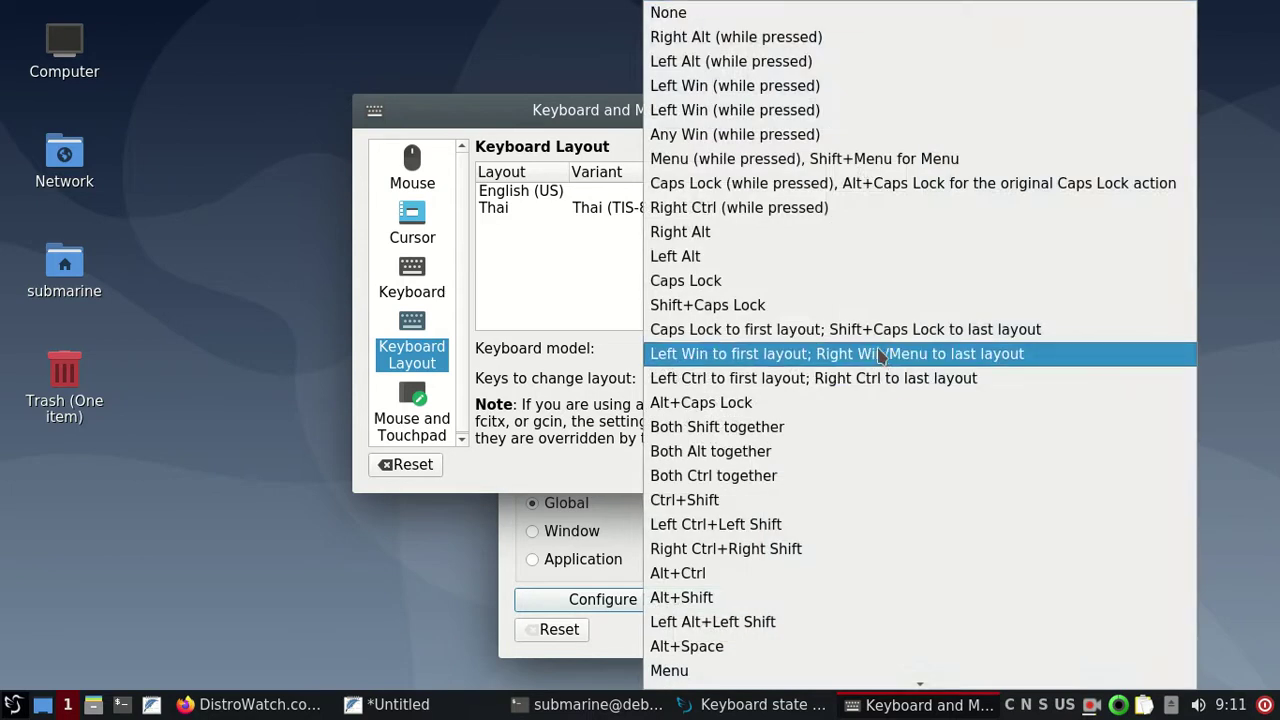
pyautogui.scroll(-3, 800, 370)
pyautogui.scroll(-3, 802, 374)
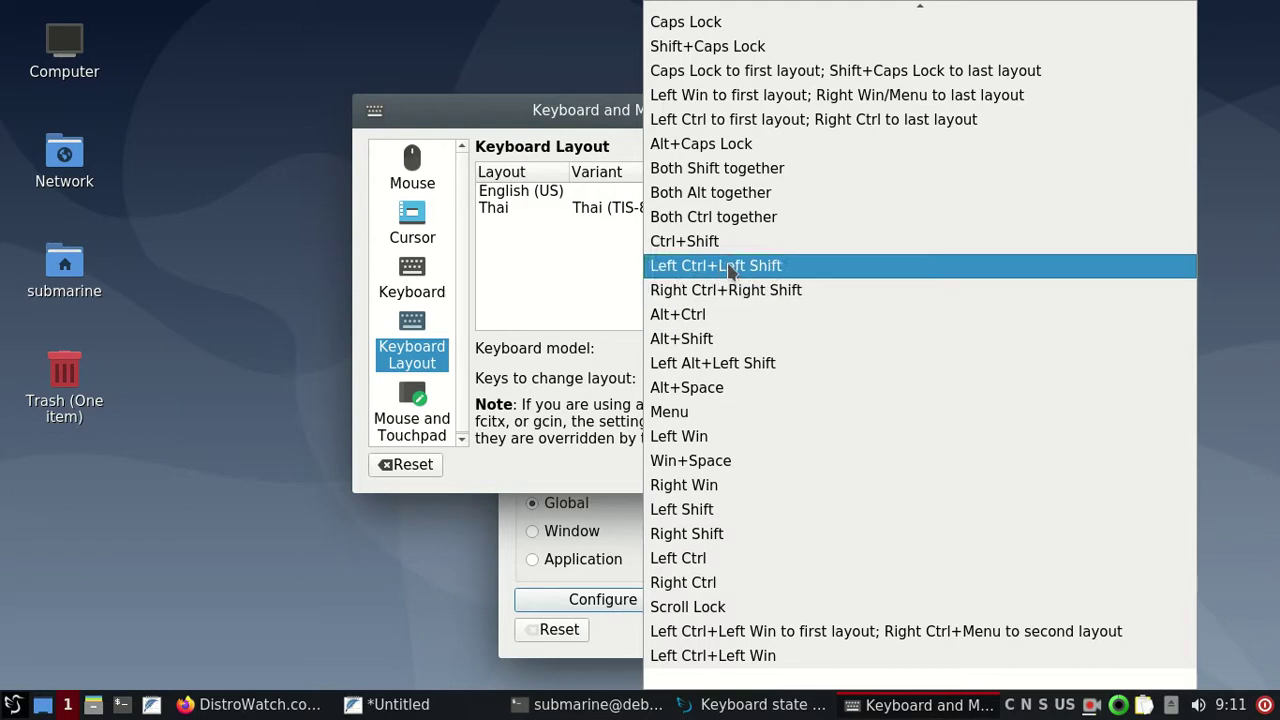
pyautogui.click(700, 437)
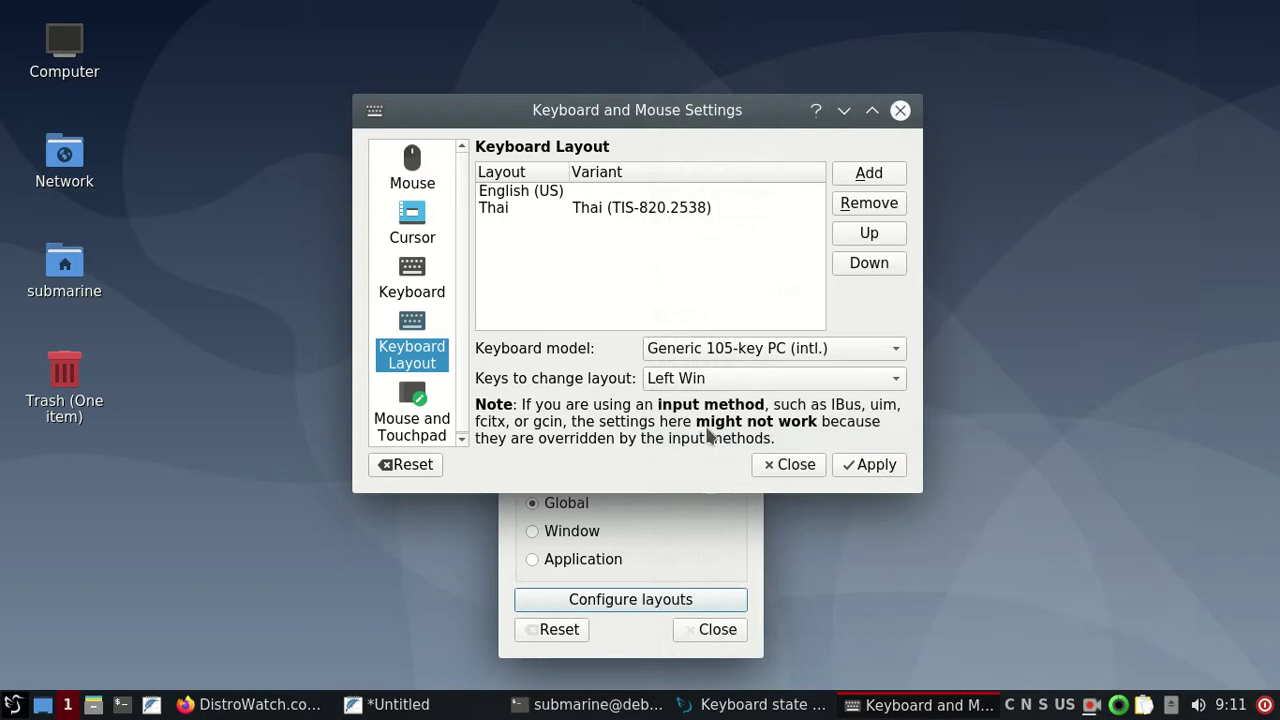
# Step: Apply the keyboard layout changes and close both the layout settings and the keyboard state settings
pyautogui.click(862, 465)
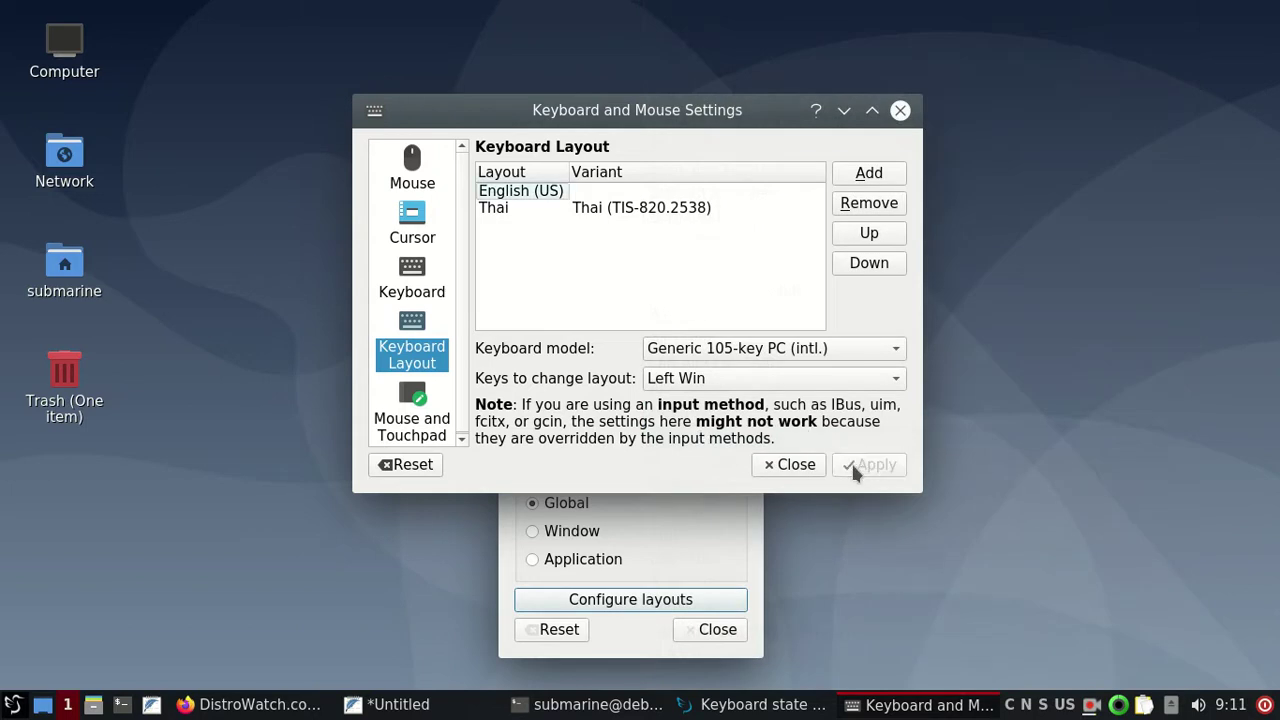
pyautogui.click(796, 464)
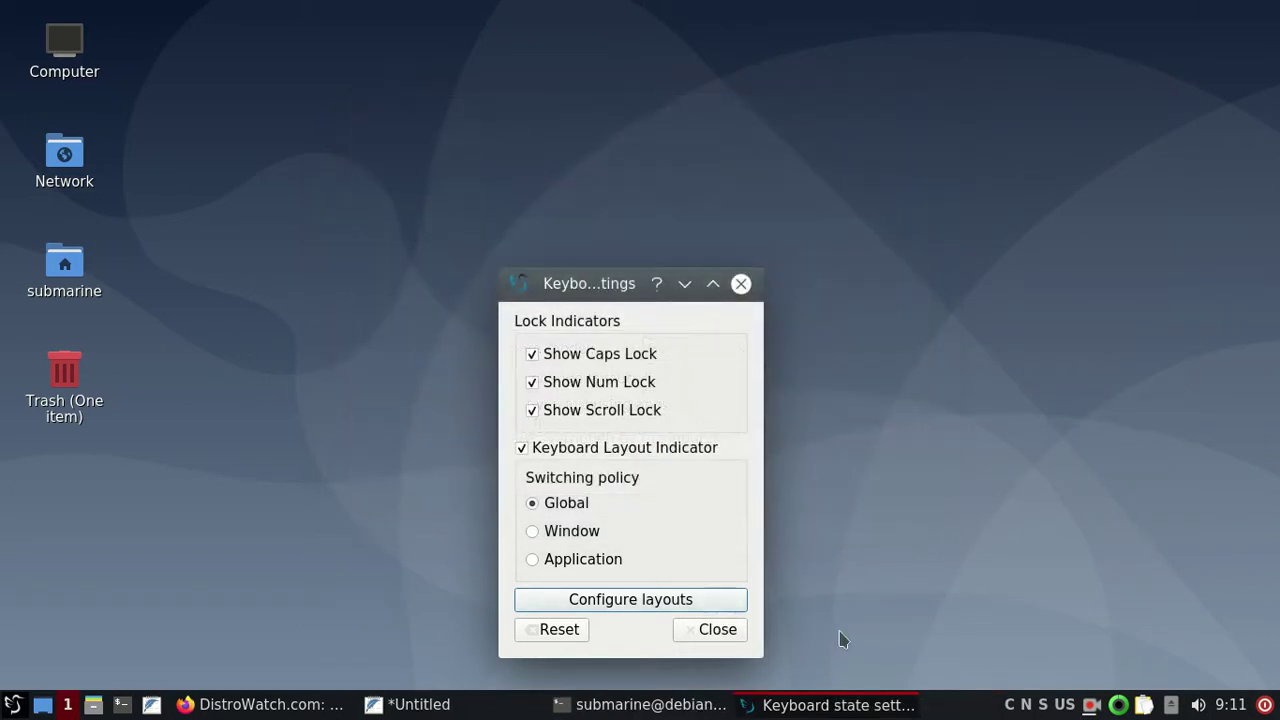
pyautogui.click(718, 632)
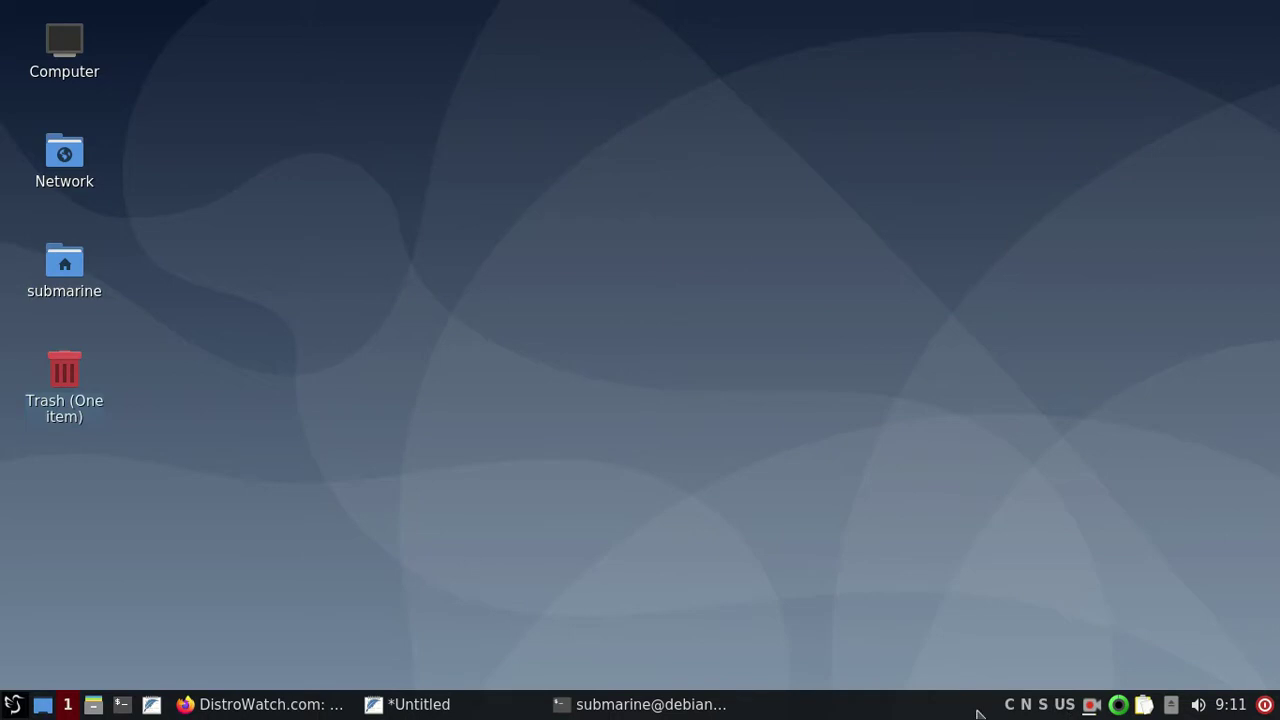
# Step: Switch to the open terminal and recall the apt install neofetch command at the prompt without running it
pyautogui.click(651, 705)
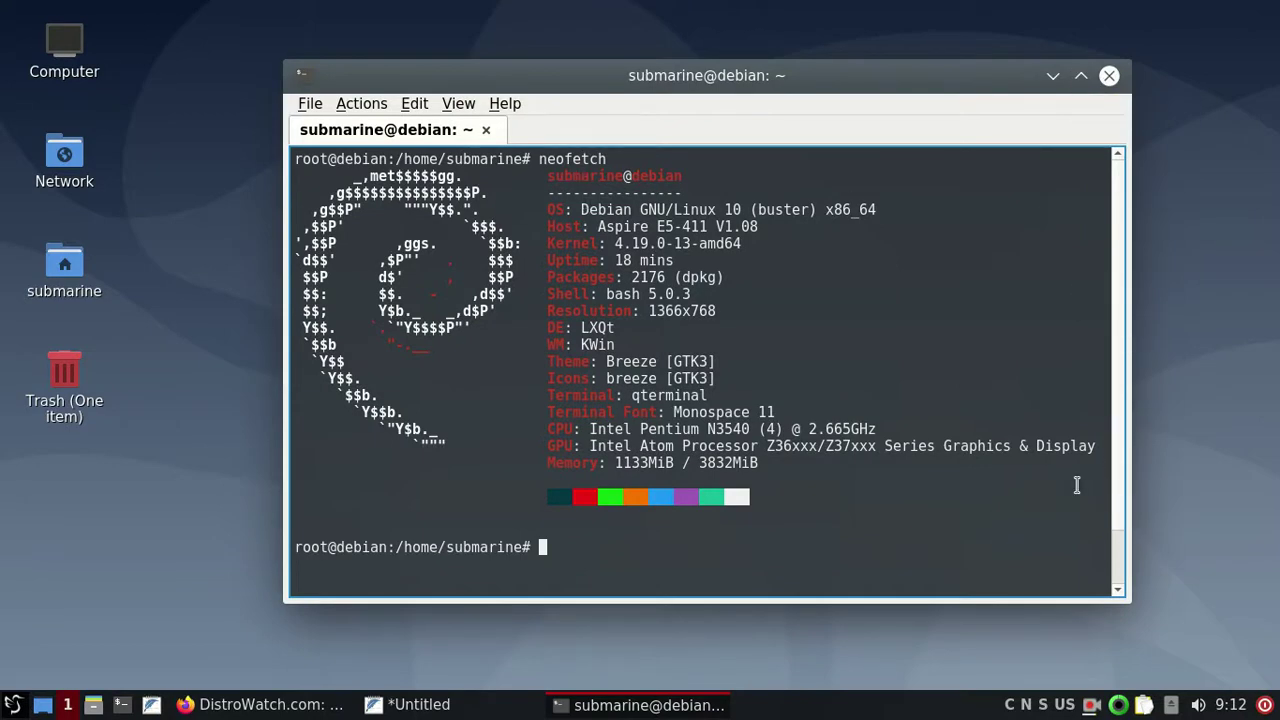
pyautogui.press('Up')
pyautogui.press('Up')
pyautogui.press('Down')
pyautogui.press('Up')
pyautogui.press('Up')
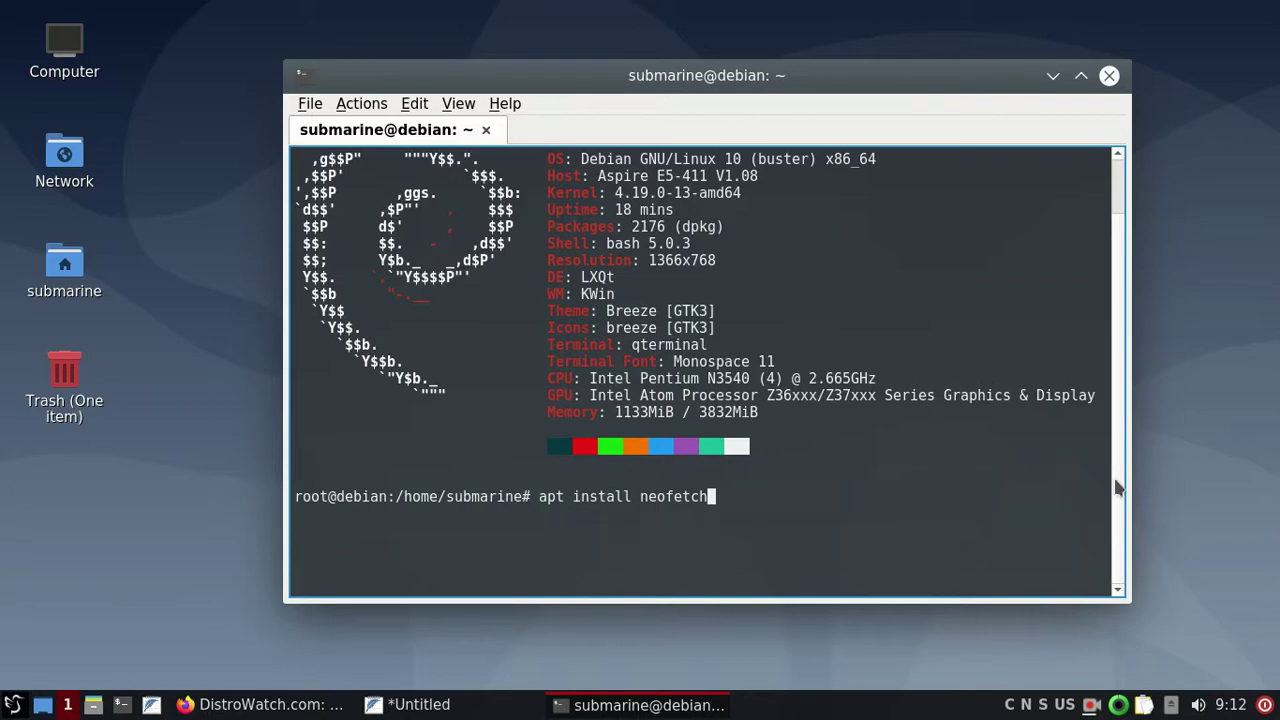
# Step: Examine the OS, host, kernel, desktop environment, window manager and CPU entries in the neofetch output
pyautogui.scroll(1, 1122, 400)
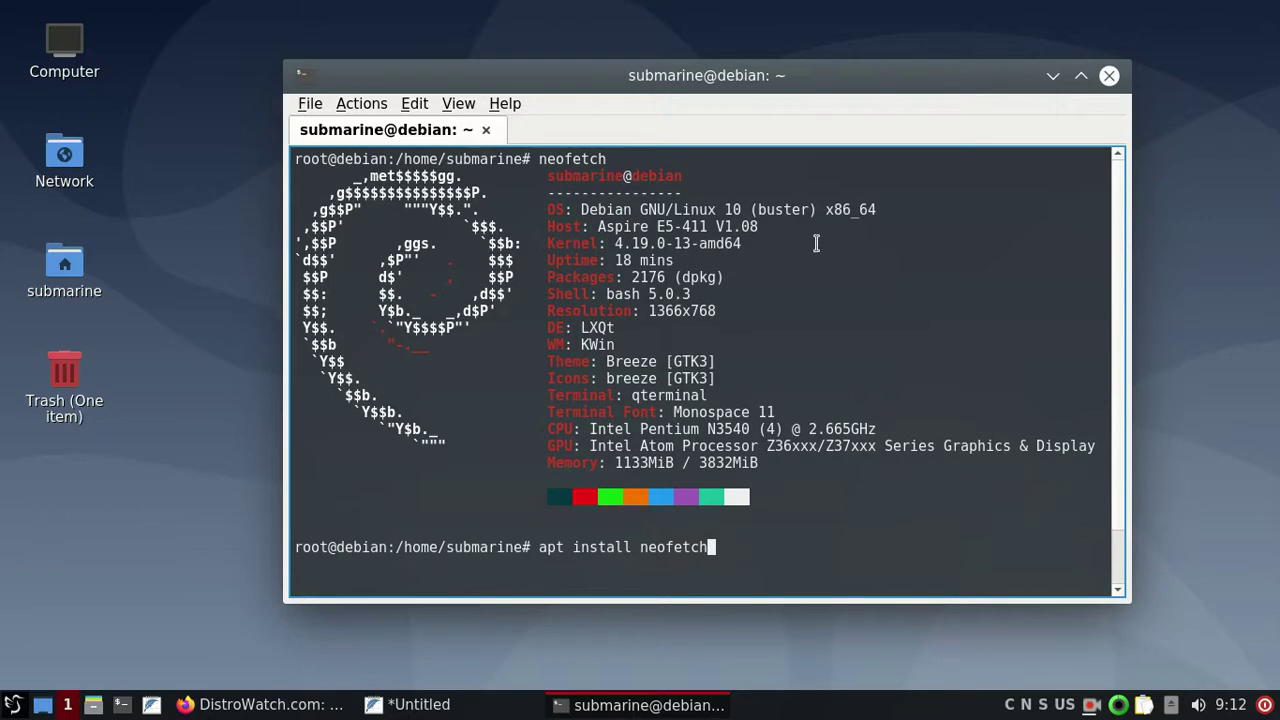
pyautogui.moveTo(580, 209); pyautogui.dragTo(840, 212)
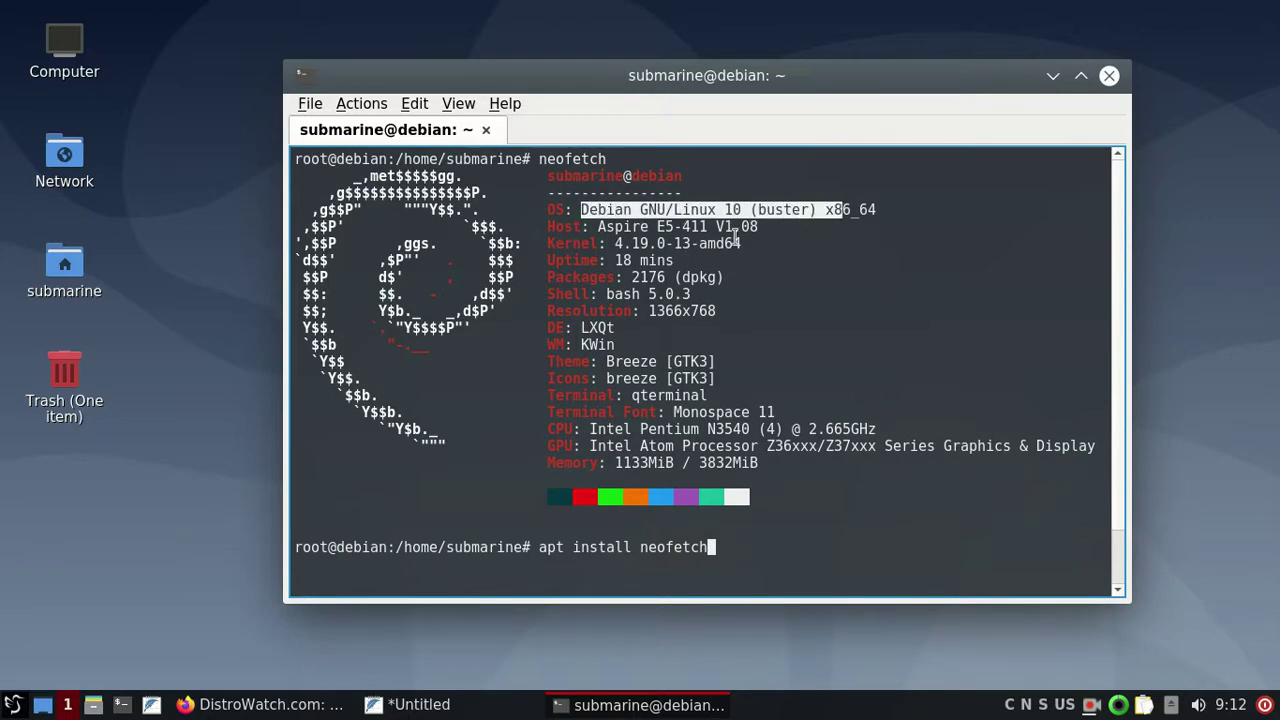
pyautogui.click(678, 238)
pyautogui.moveTo(597, 226); pyautogui.dragTo(741, 253)
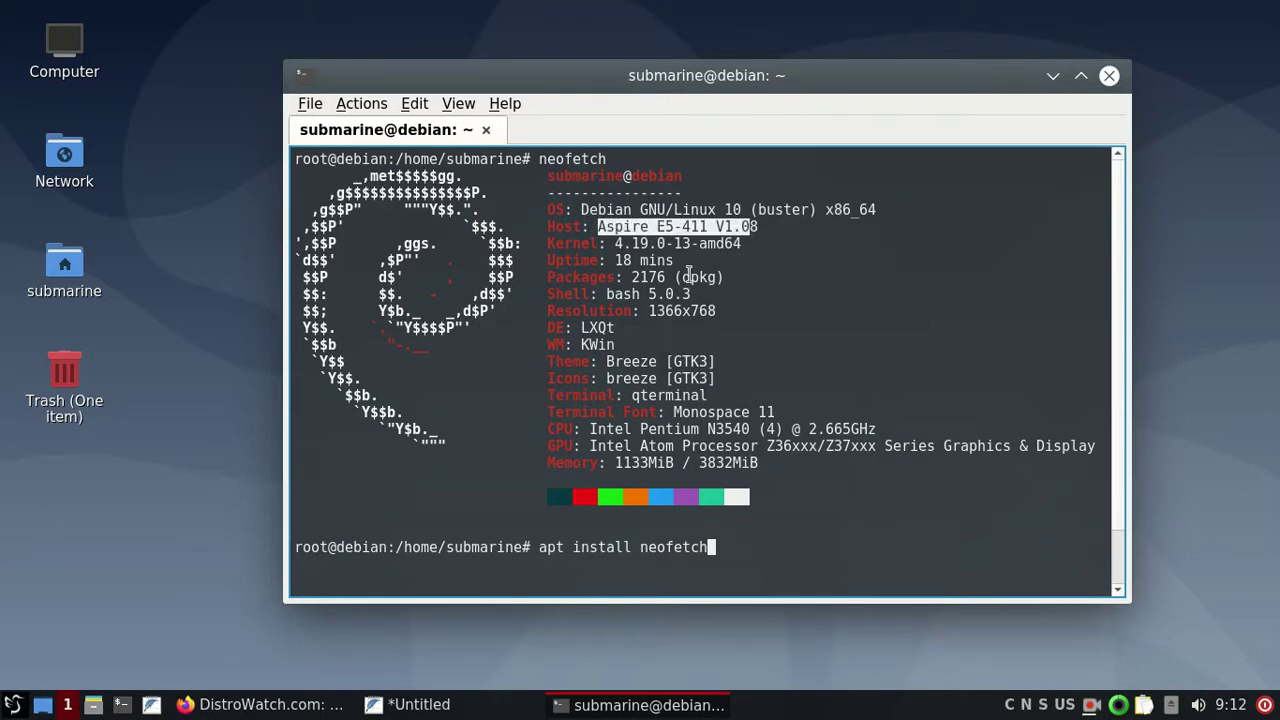
pyautogui.moveTo(615, 244); pyautogui.dragTo(677, 250)
pyautogui.click(818, 305)
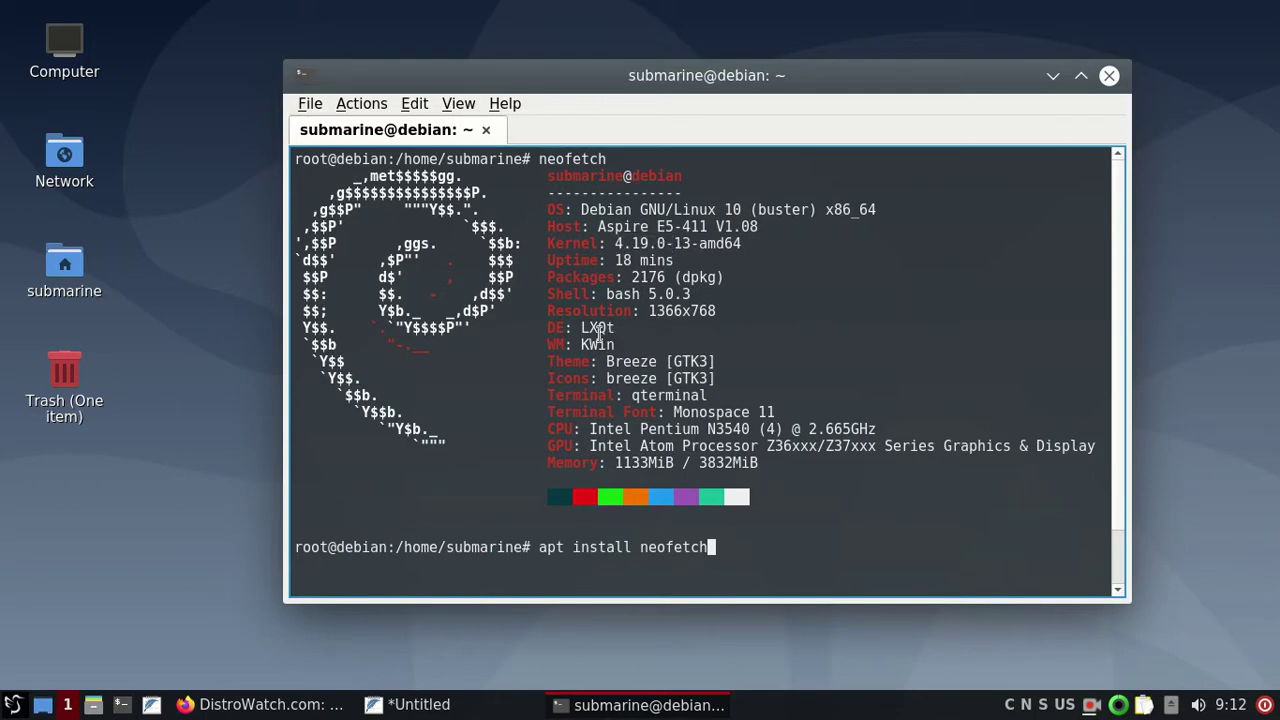
pyautogui.moveTo(583, 328); pyautogui.dragTo(617, 327)
pyautogui.click(821, 351)
pyautogui.moveTo(581, 344); pyautogui.dragTo(608, 344)
pyautogui.click(806, 375)
pyautogui.moveTo(592, 429); pyautogui.dragTo(938, 434)
pyautogui.click(982, 380)
# Step: Erase the recalled command, run clear to empty the terminal screen, and minimize the terminal window
pyautogui.press('BackSpace')
pyautogui.press('BackSpace')
pyautogui.press('BackSpace')
pyautogui.press('BackSpace')
pyautogui.press('BackSpace')
pyautogui.press('BackSpace')
pyautogui.press('BackSpace')
pyautogui.press('BackSpace')
pyautogui.press('BackSpace')
pyautogui.press('BackSpace')
pyautogui.press('BackSpace')
pyautogui.press('BackSpace')
pyautogui.press('BackSpace')
pyautogui.press('BackSpace')
pyautogui.press('BackSpace')
pyautogui.press('BackSpace')
pyautogui.press('BackSpace')
pyautogui.press('BackSpace')
pyautogui.press('BackSpace')
pyautogui.press('BackSpace')
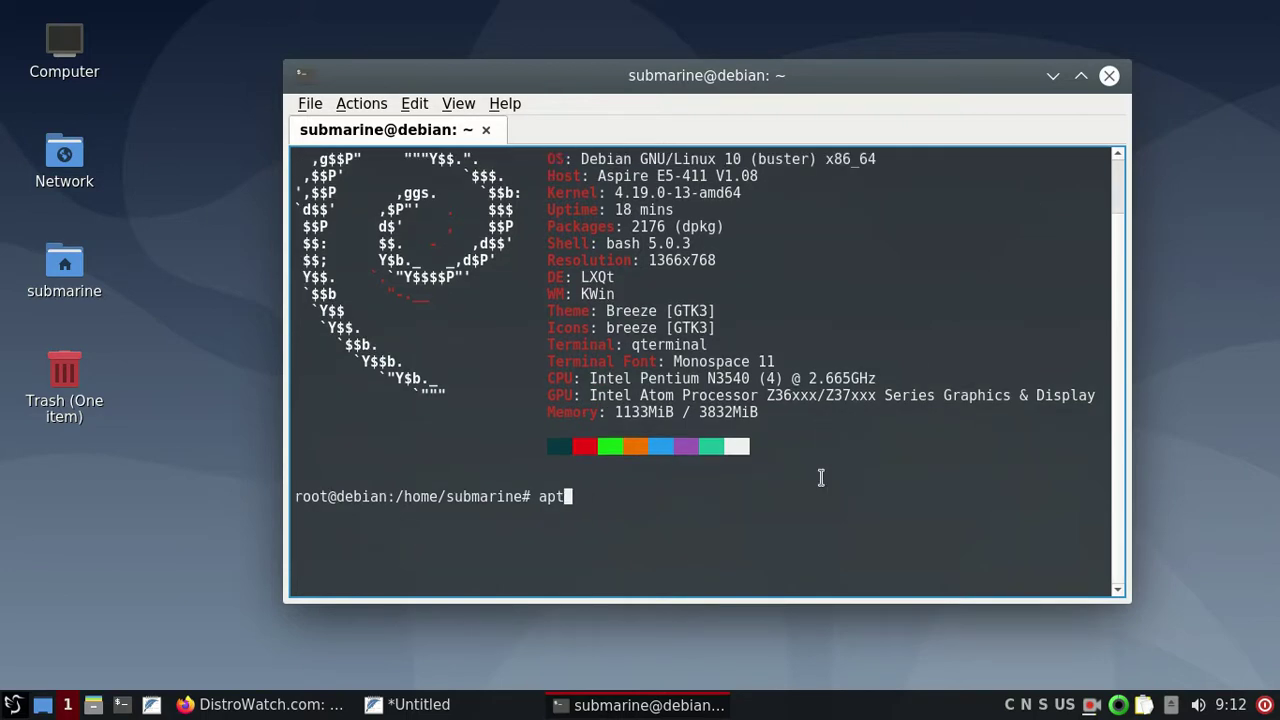
pyautogui.write('clear')
pyautogui.press('Return')
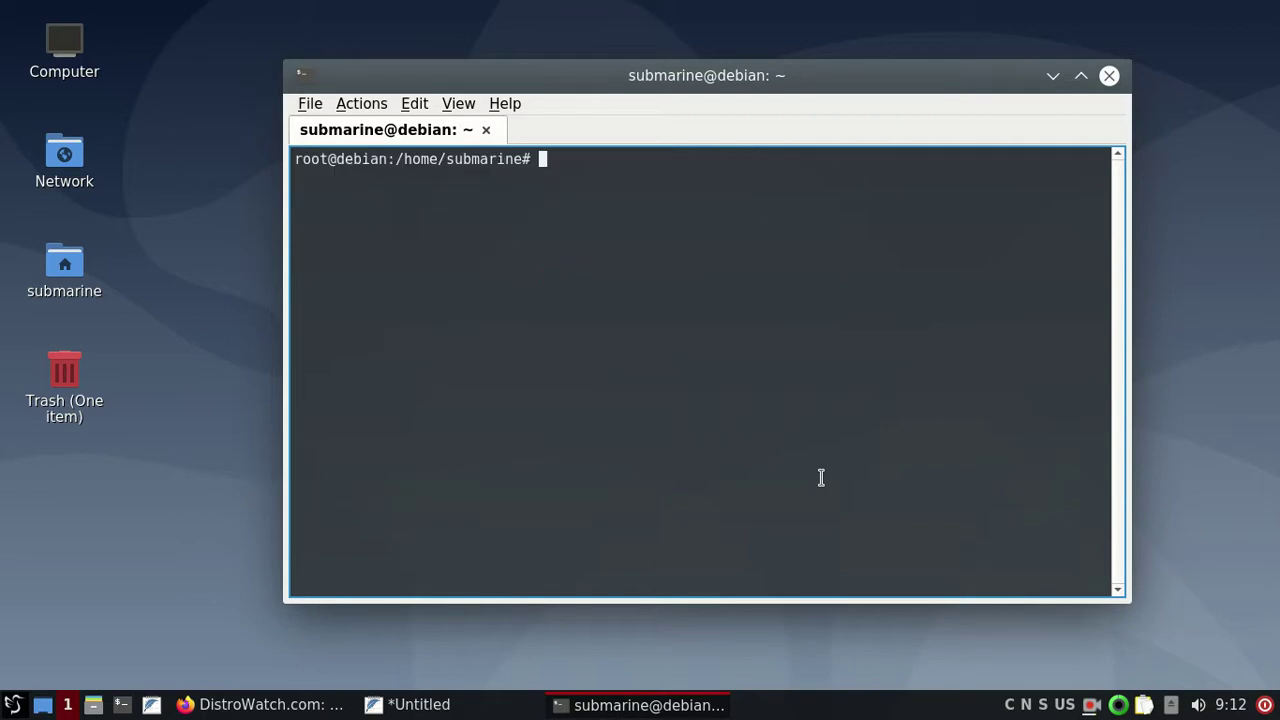
pyautogui.click(1055, 78)
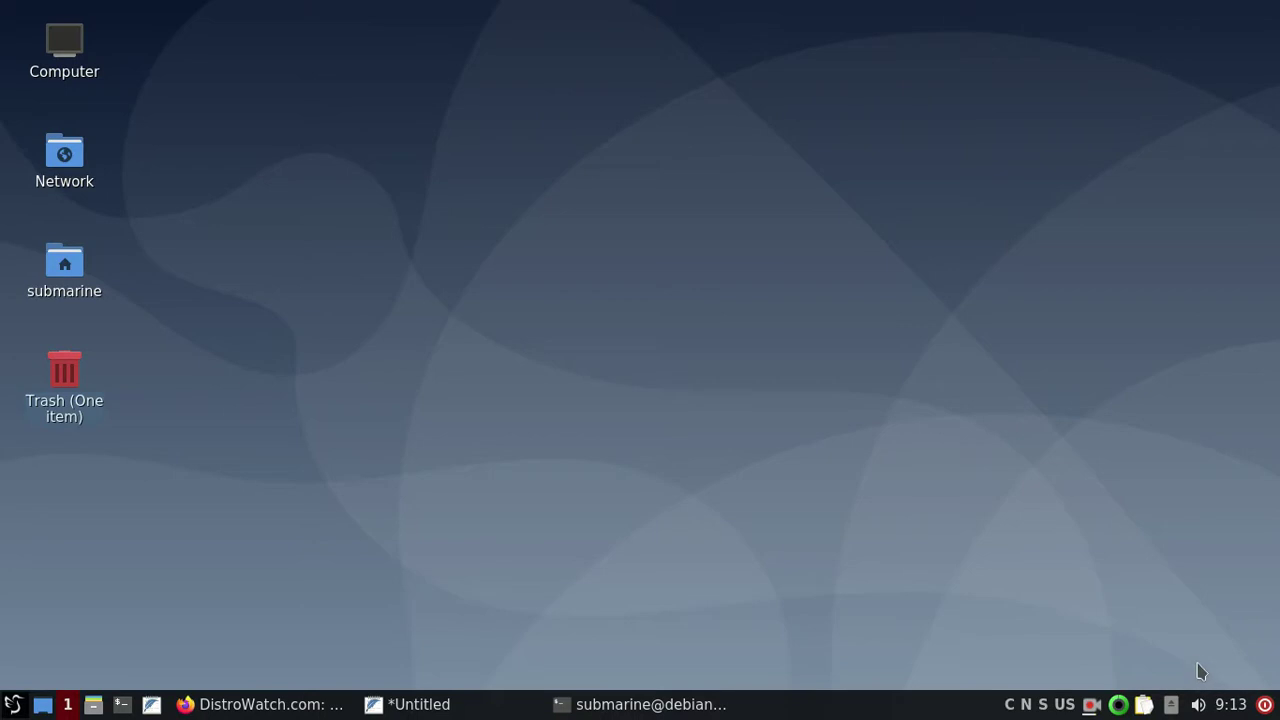
# Step: Restore the terminal, list the PCI devices with lspci, and maximize the window
pyautogui.click(637, 712)
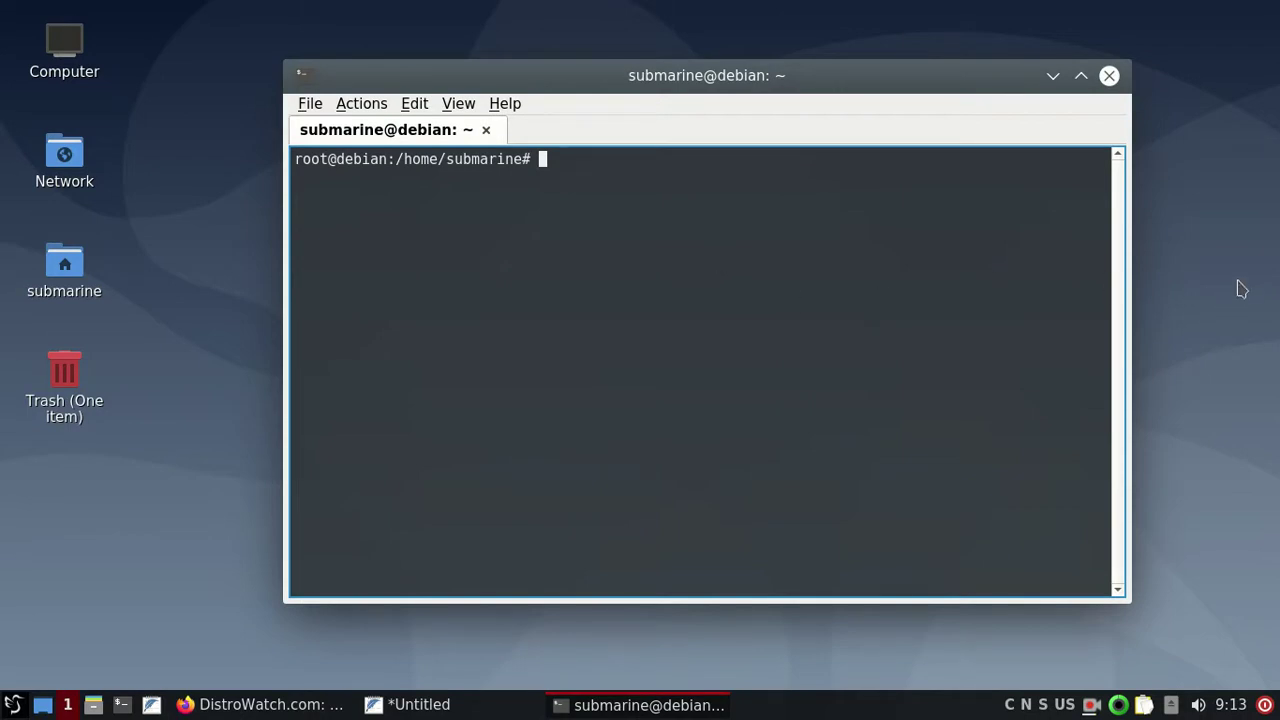
pyautogui.write('lspci')
pyautogui.press('Return')
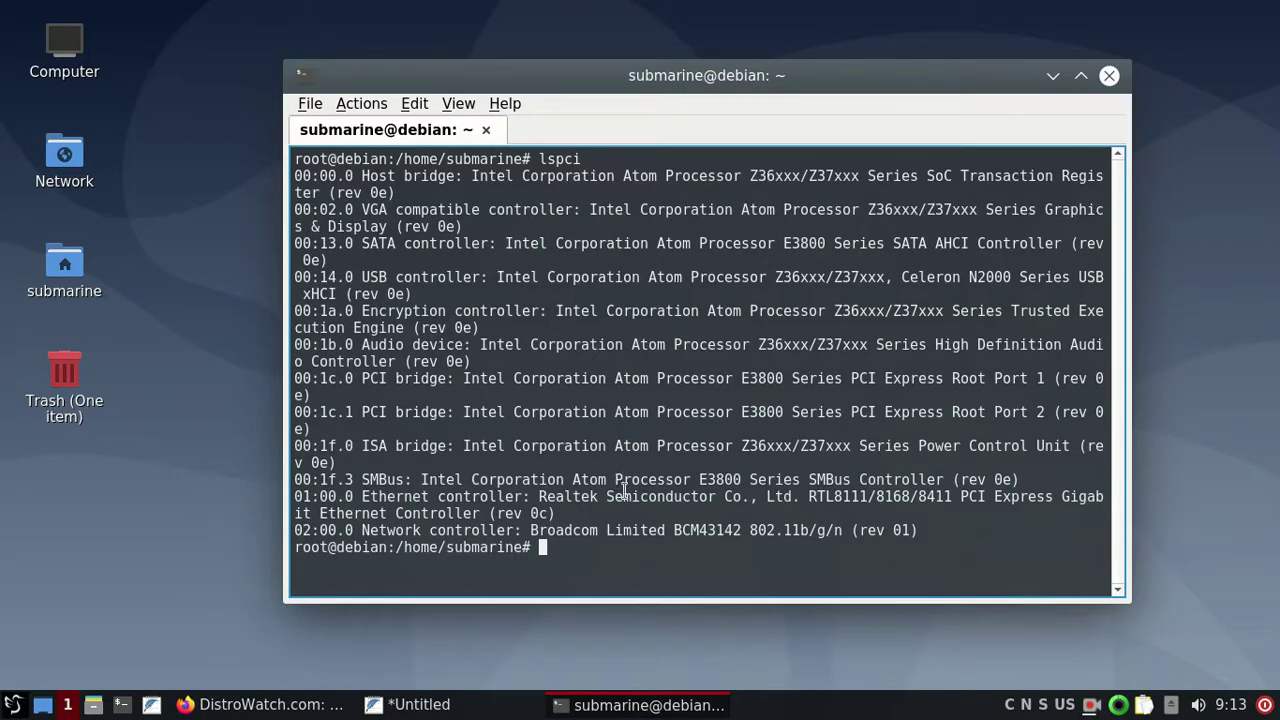
pyautogui.click(1081, 75)
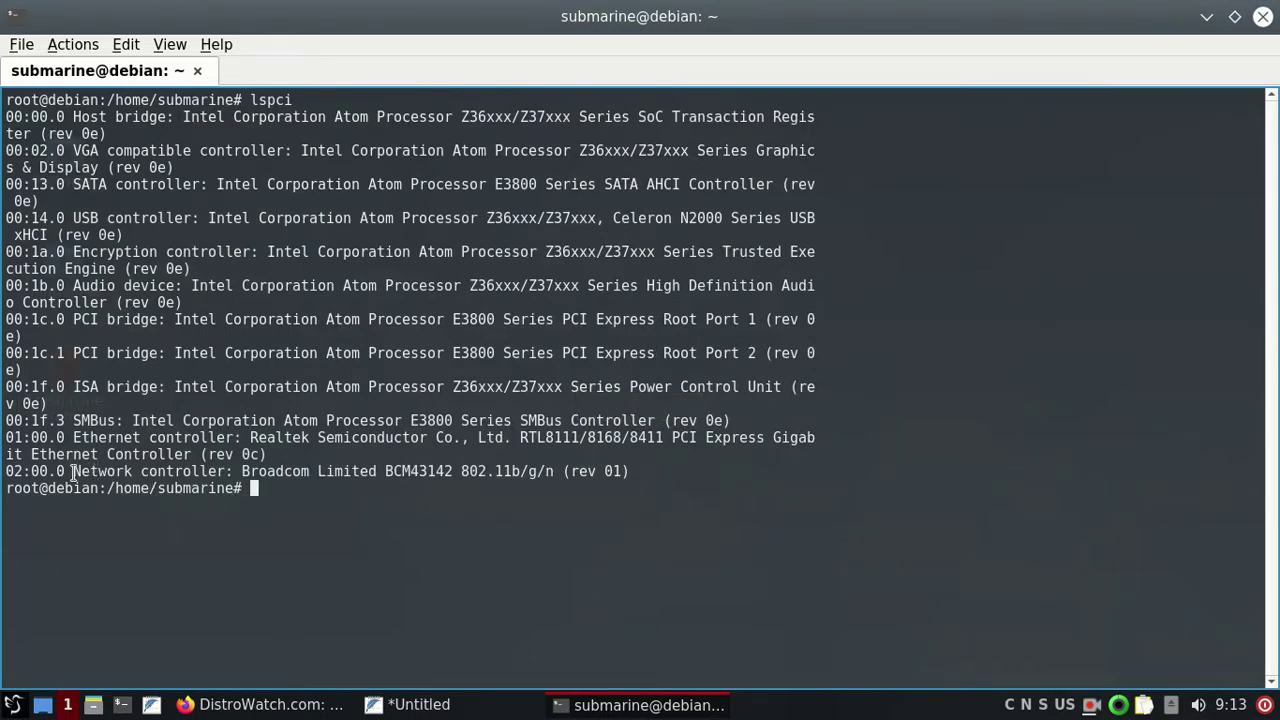
# Step: Examine the network controller entry and its chip model in the lspci output
pyautogui.moveTo(70, 471); pyautogui.dragTo(472, 473)
pyautogui.click(446, 486)
pyautogui.moveTo(386, 471); pyautogui.dragTo(444, 471)
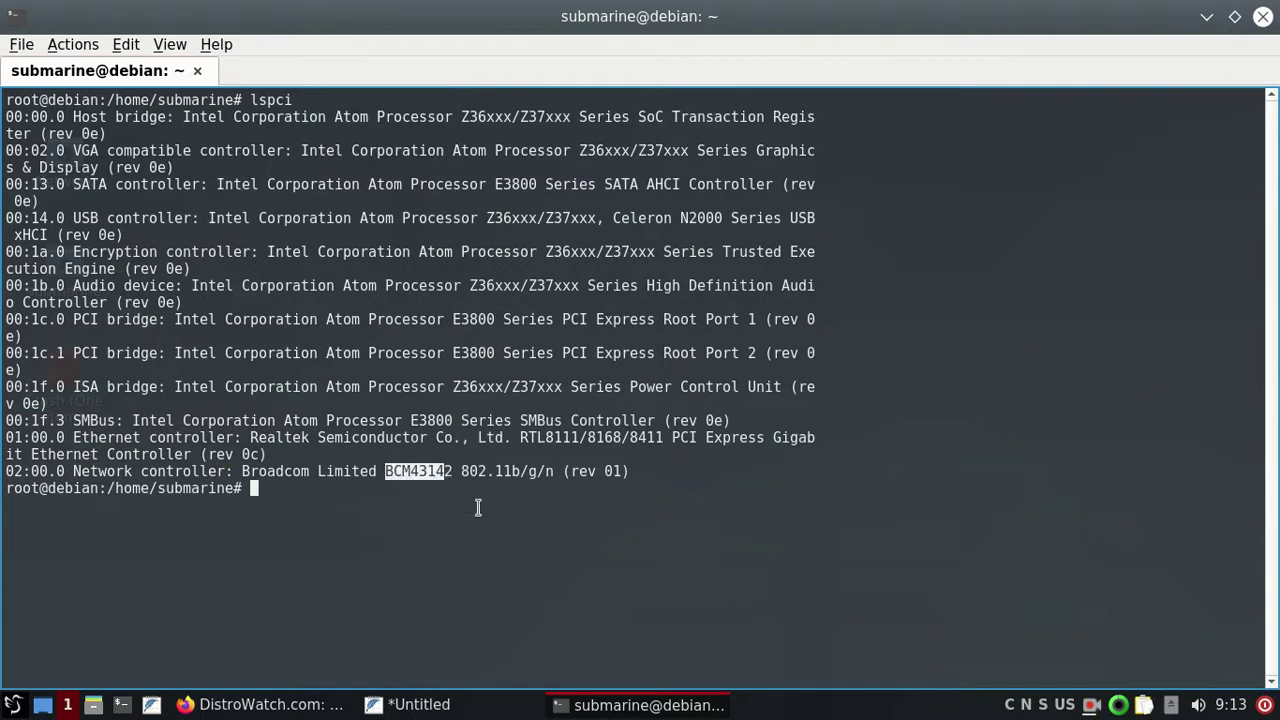
pyautogui.click(477, 505)
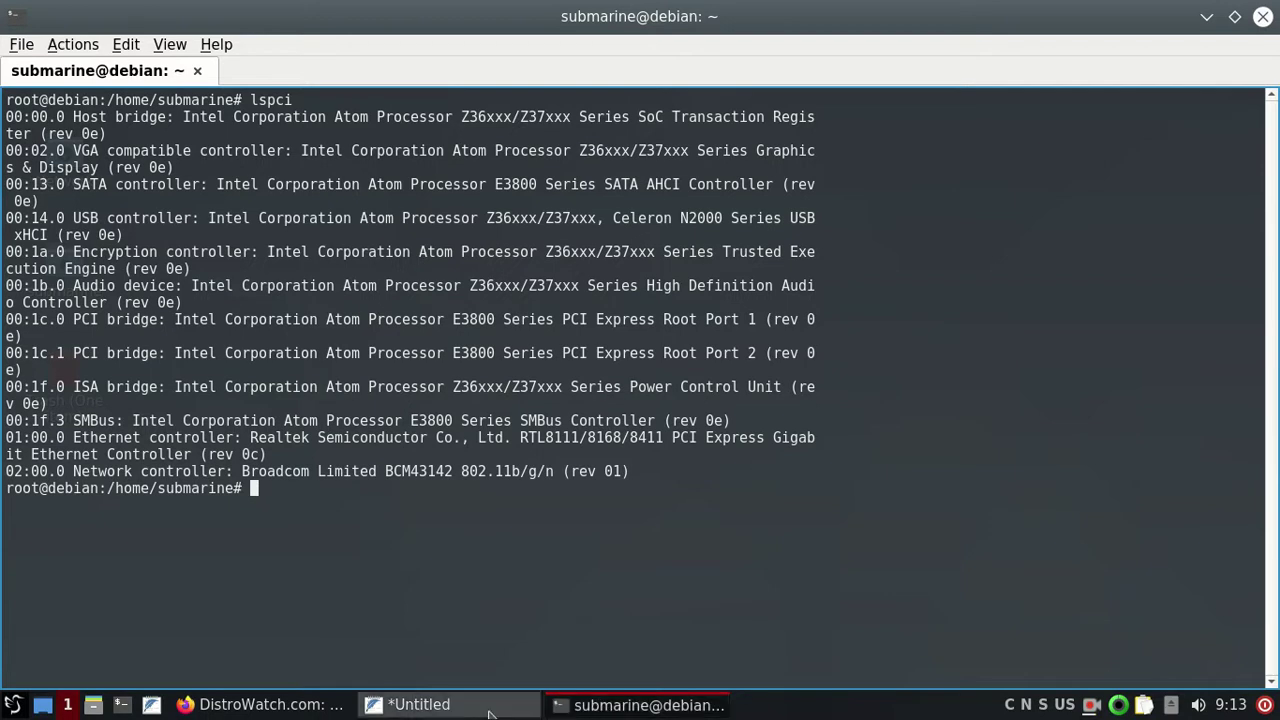
# Step: Switch to Firefox and examine the supported Broadcom cards in the School Servers article on configuring the bmc43142 wireless adapter
pyautogui.click(322, 710)
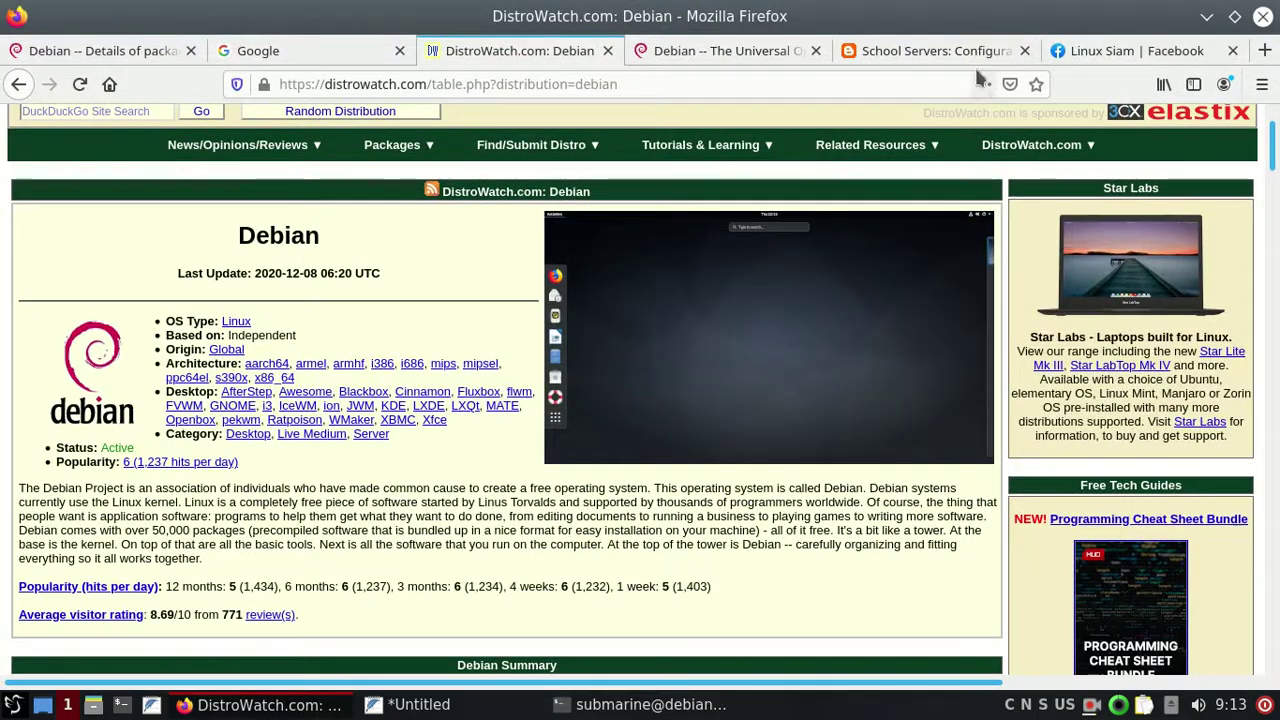
pyautogui.click(936, 50)
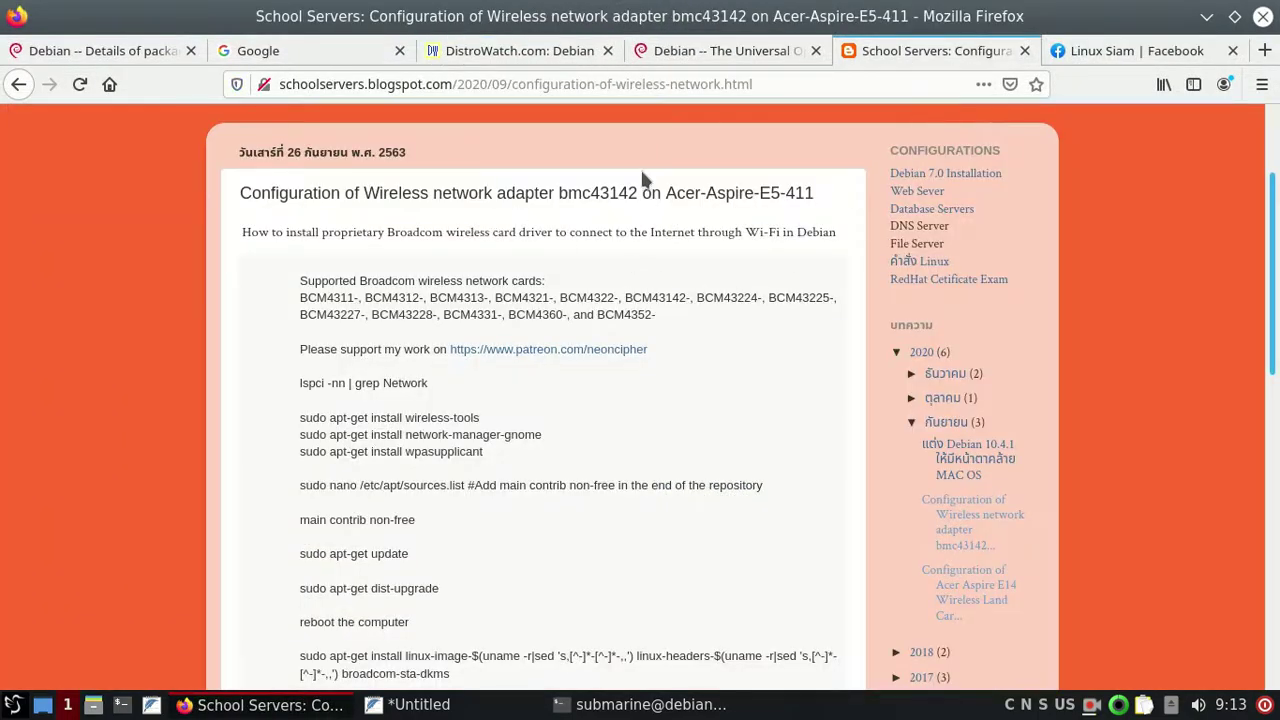
pyautogui.moveTo(791, 229); pyautogui.dragTo(840, 240)
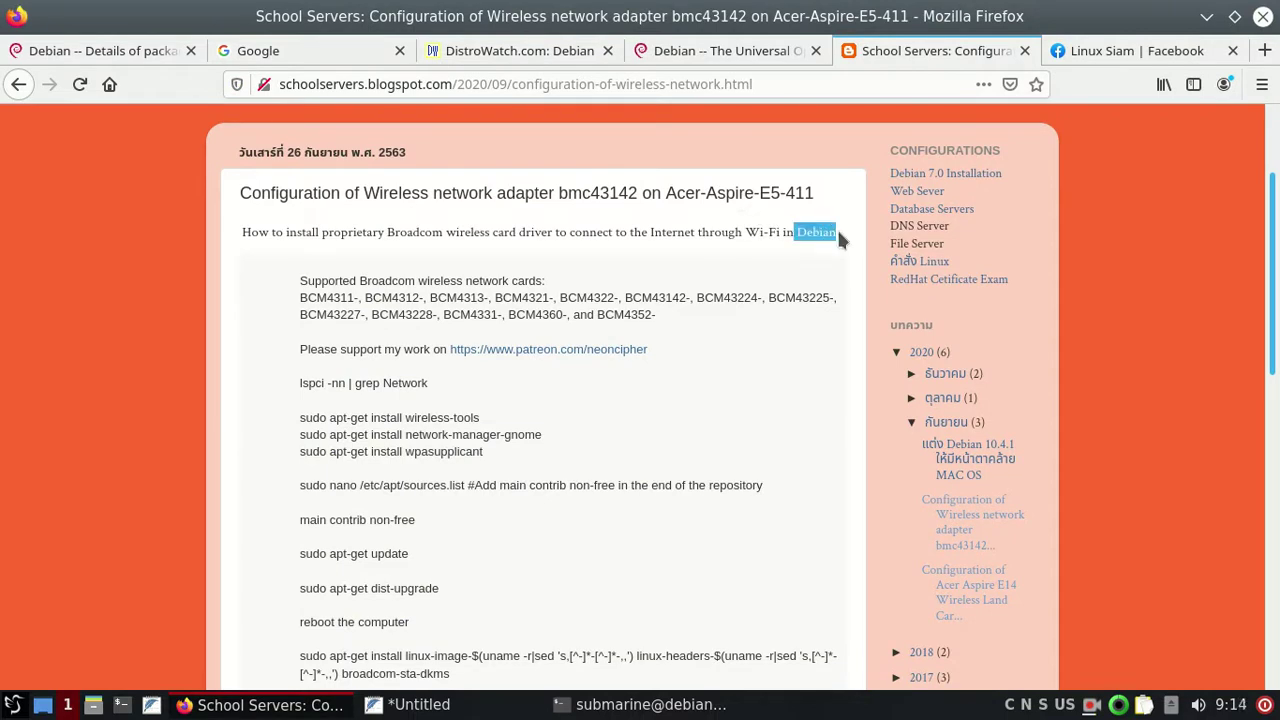
pyautogui.click(836, 232)
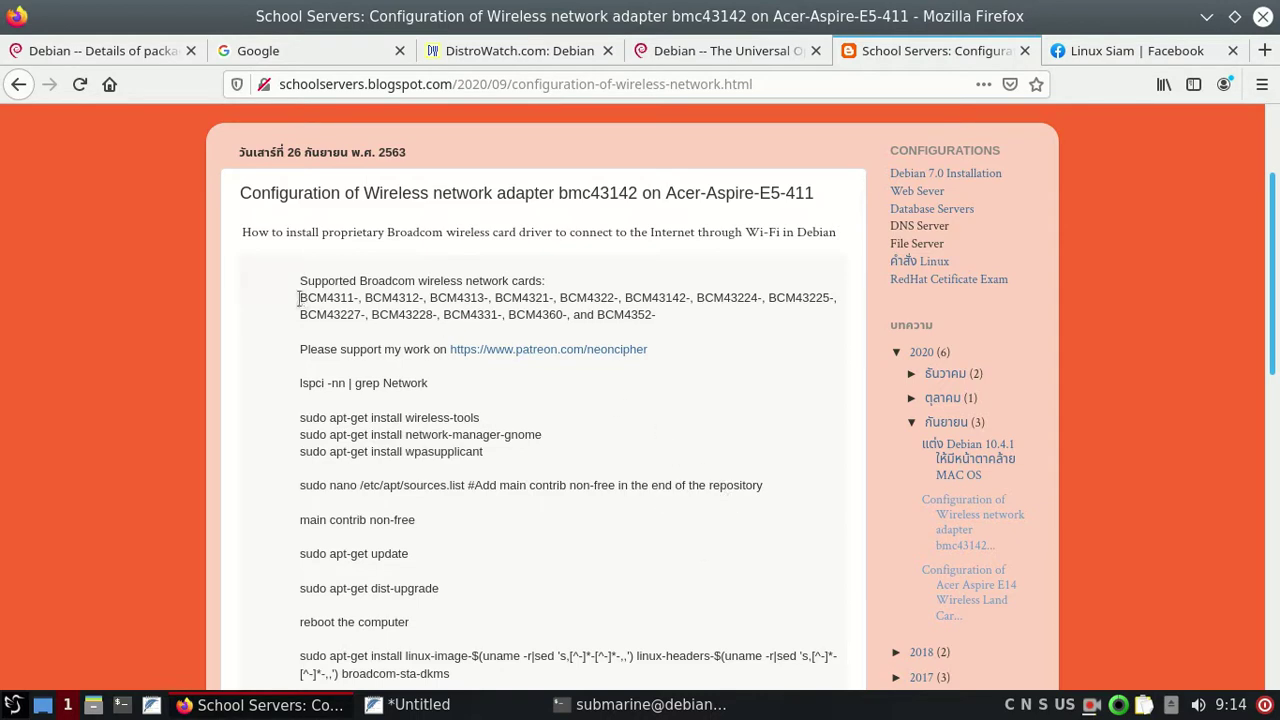
pyautogui.moveTo(301, 297); pyautogui.dragTo(655, 317)
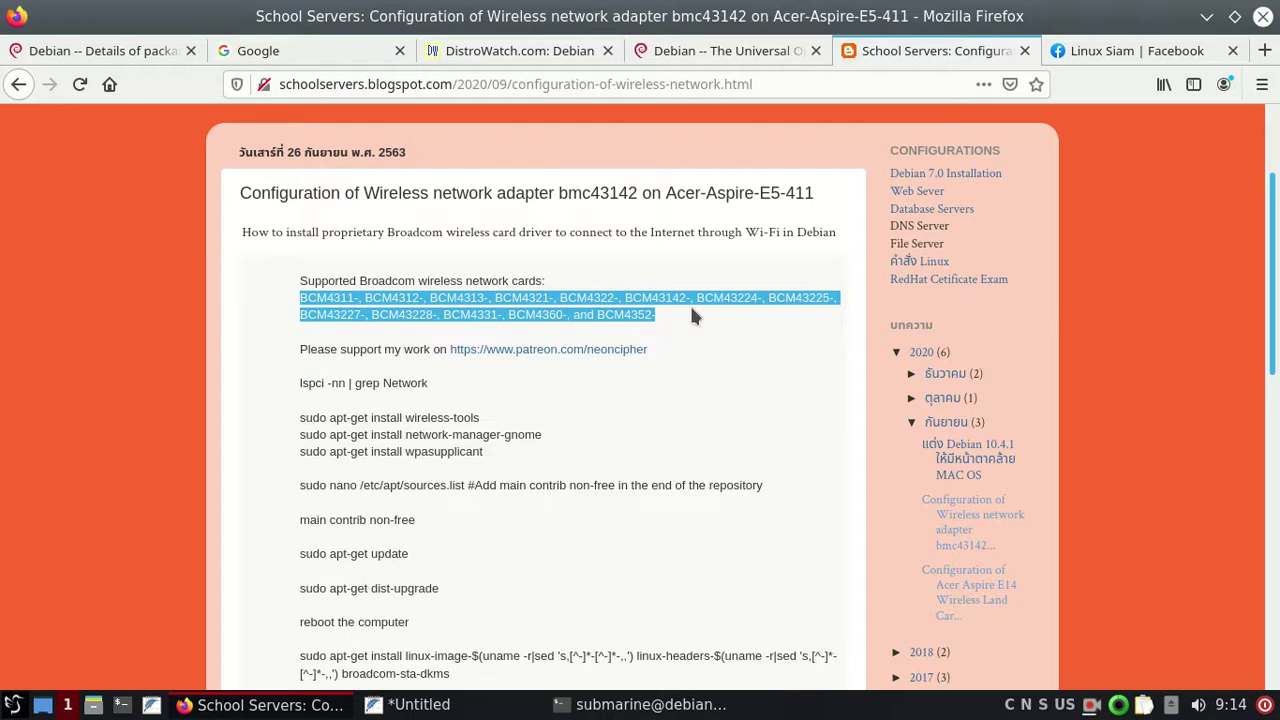
pyautogui.click(690, 304)
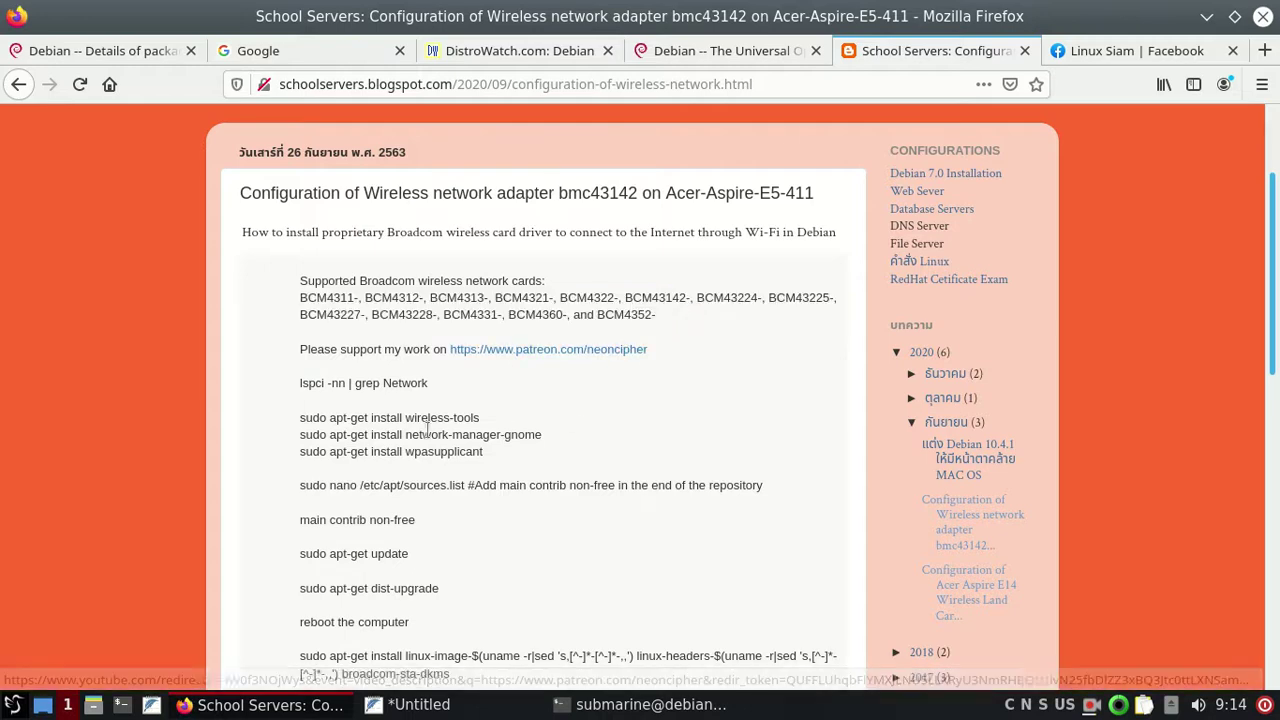
# Step: Check the untitled text file of wireless setup commands, return to the terminal, and clear its screen
pyautogui.click(478, 706)
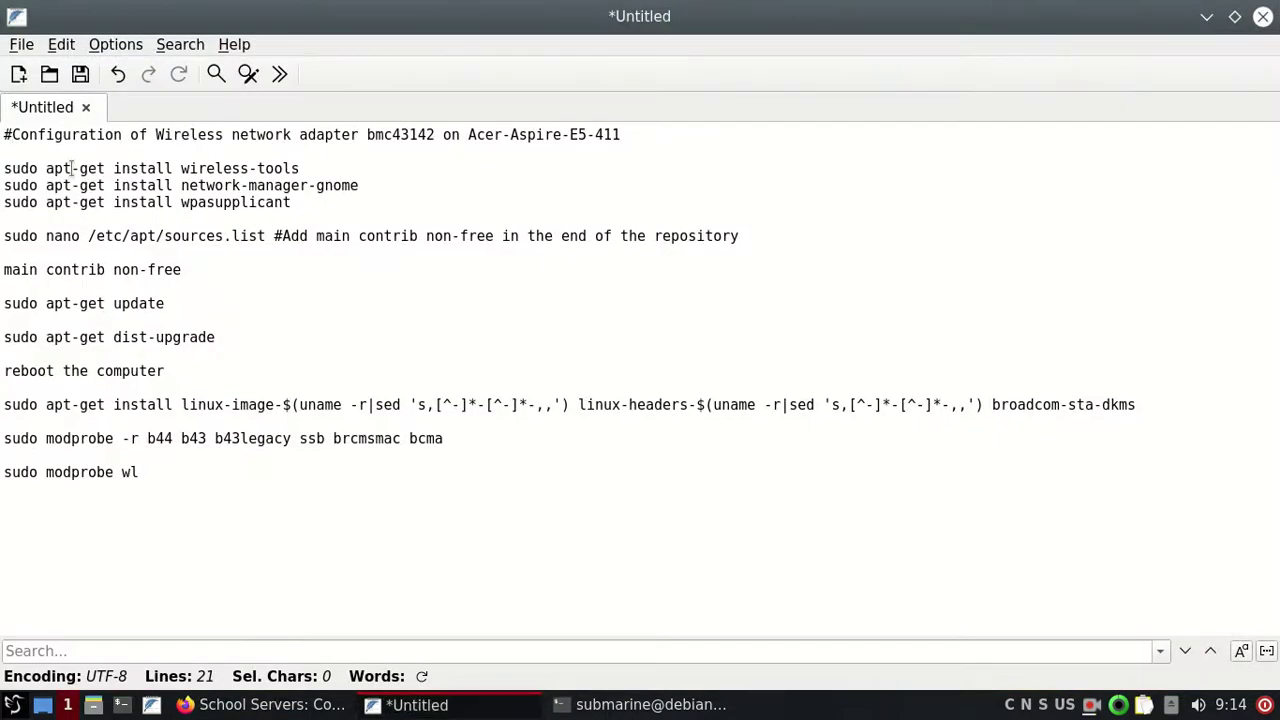
pyautogui.click(640, 705)
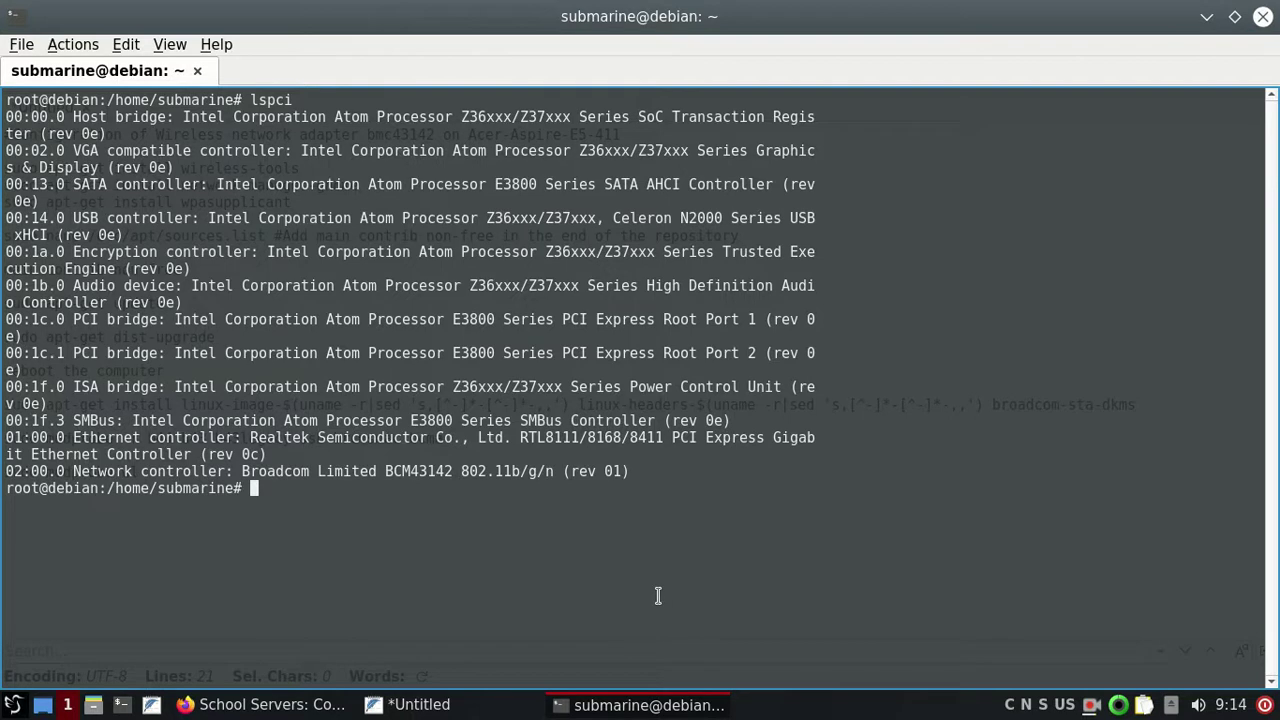
pyautogui.write('clear')
pyautogui.press('Return')
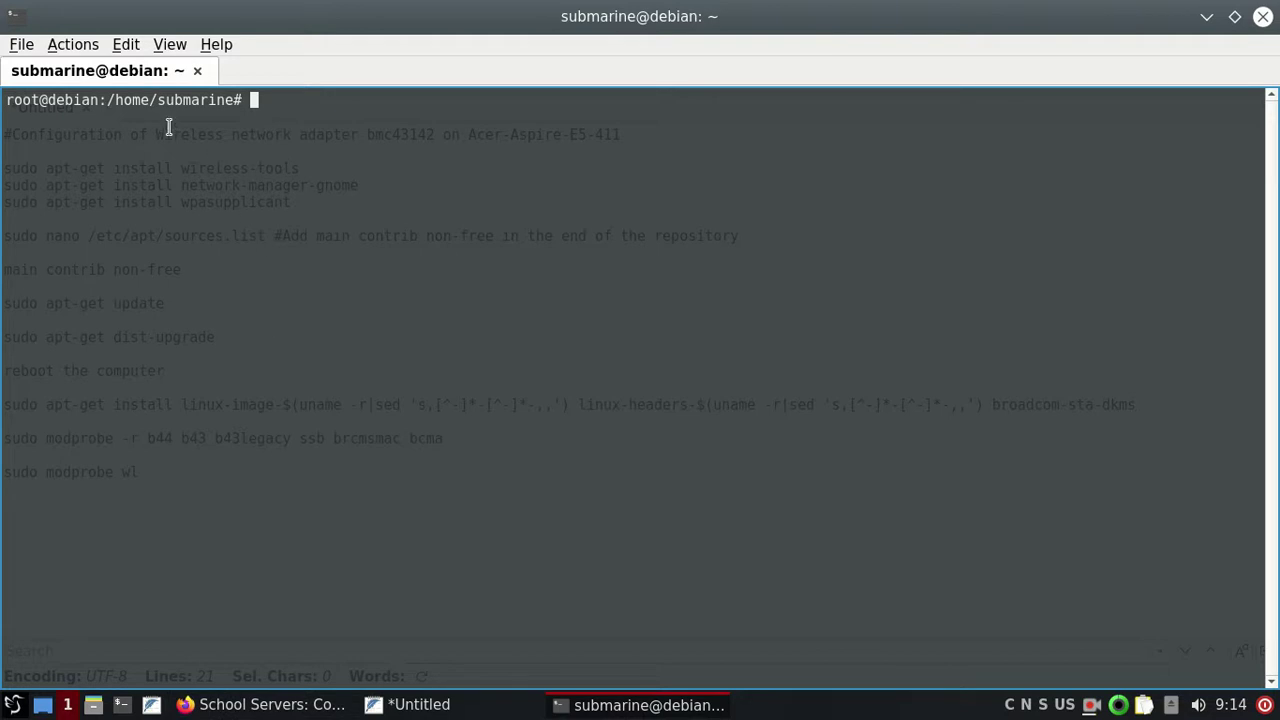
pyautogui.moveTo(6, 100); pyautogui.dragTo(265, 103)
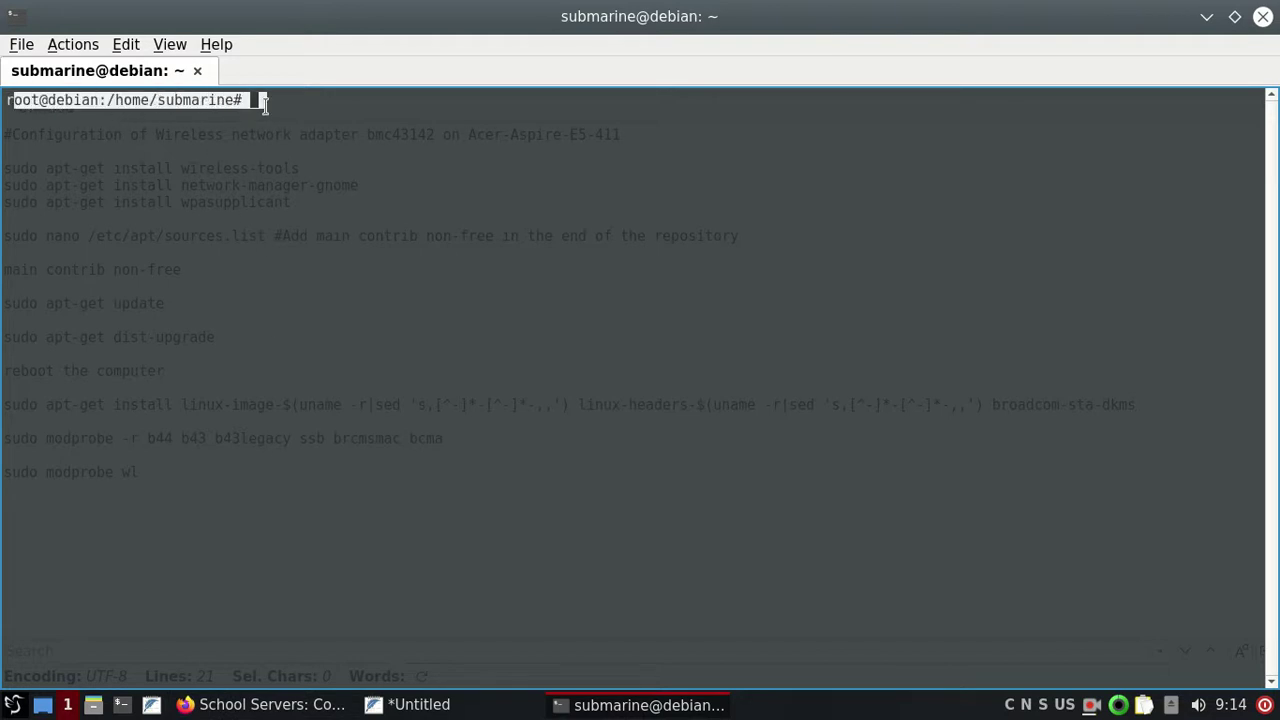
pyautogui.click(267, 118)
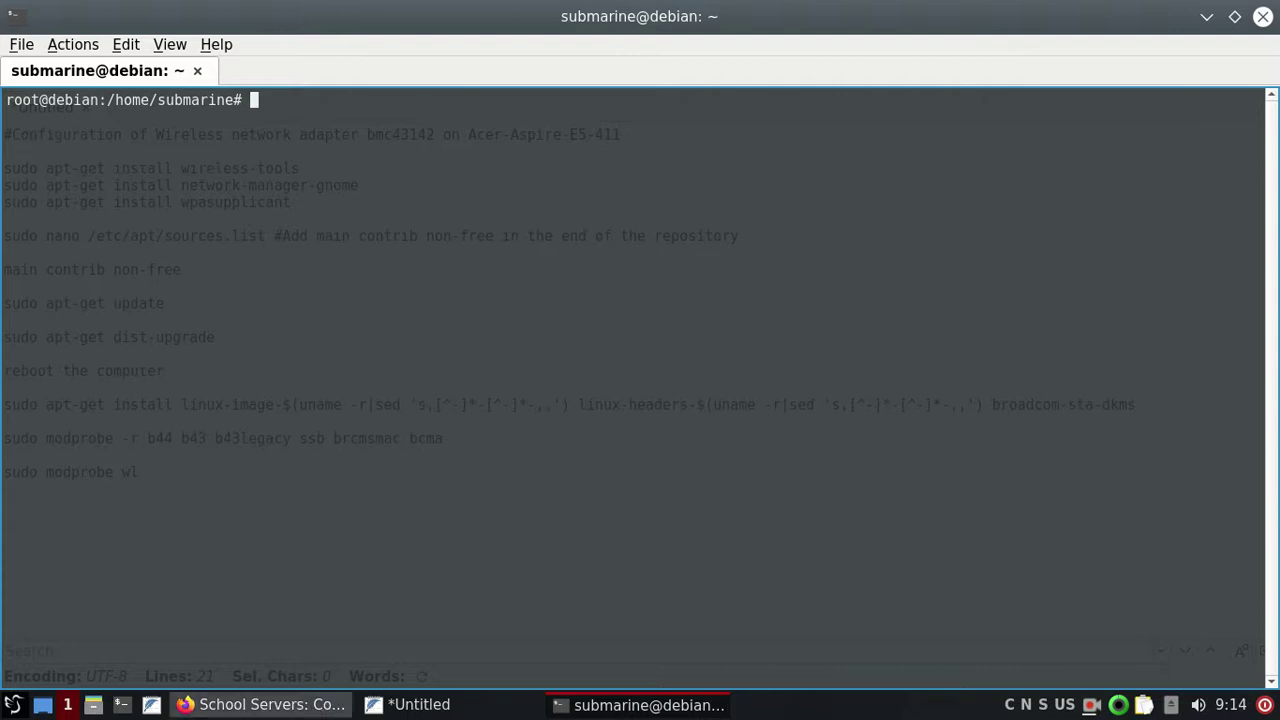
# Step: Copy the command apt-get install wireless-tools, without sudo, from the untitled text file
pyautogui.click(398, 705)
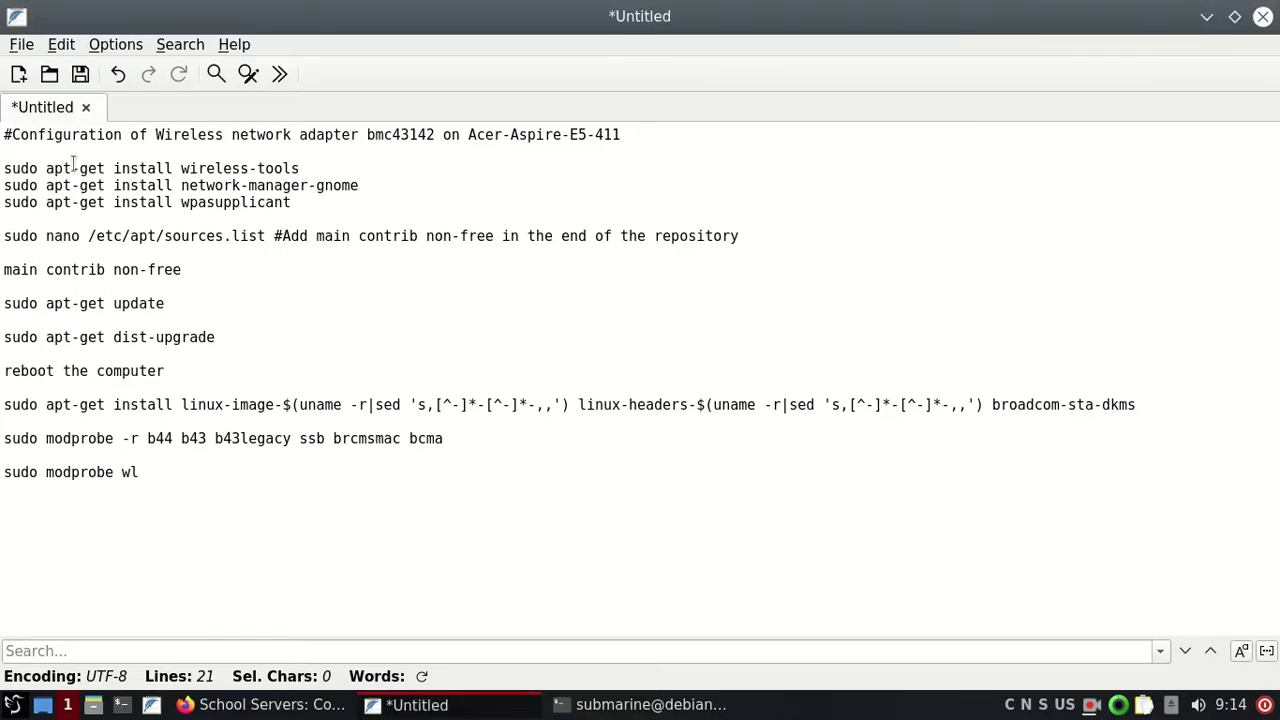
pyautogui.moveTo(47, 166); pyautogui.dragTo(301, 163)
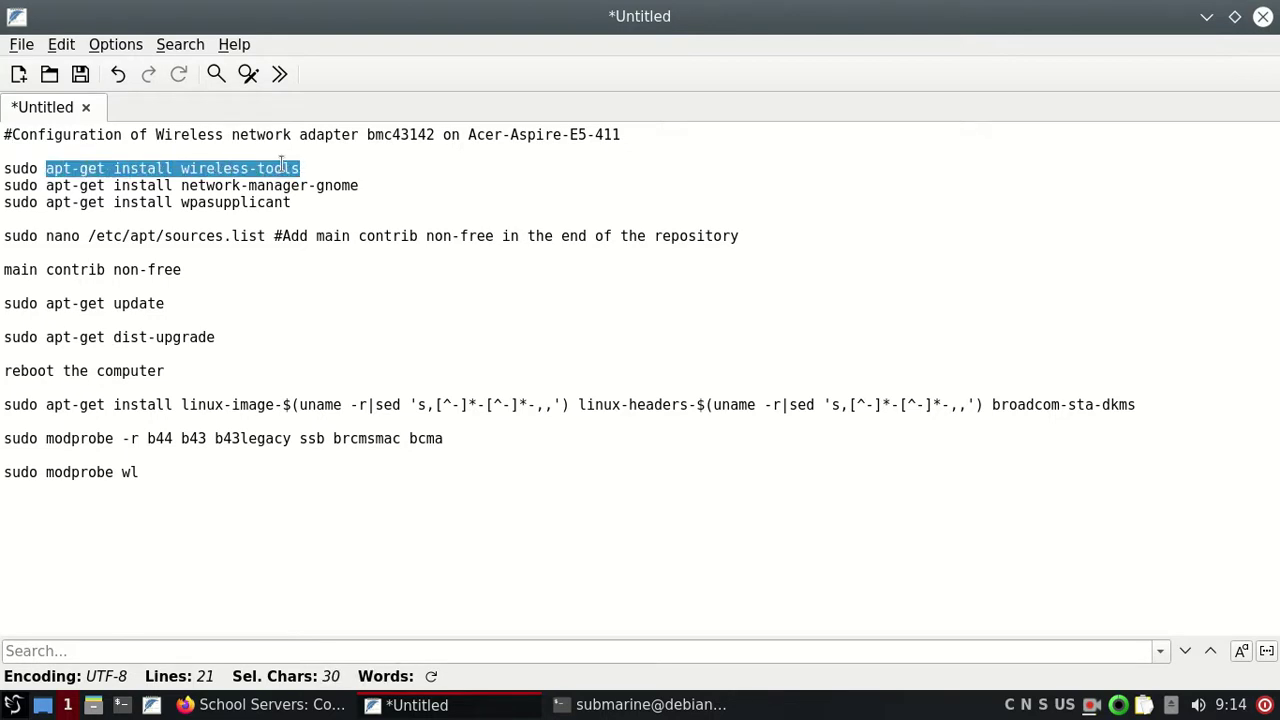
pyautogui.rightClick(282, 166)
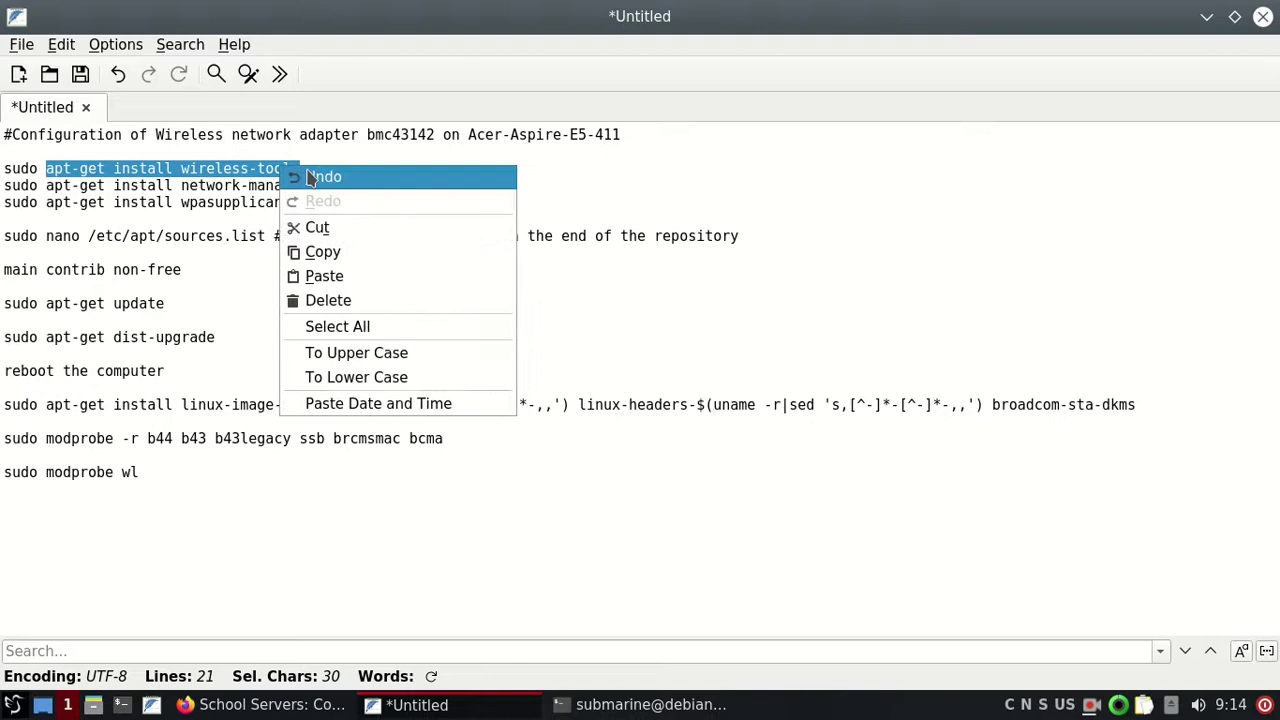
pyautogui.click(323, 252)
# Step: Paste the copied apt-get install wireless-tools command at the terminal's root prompt and run it
pyautogui.click(623, 708)
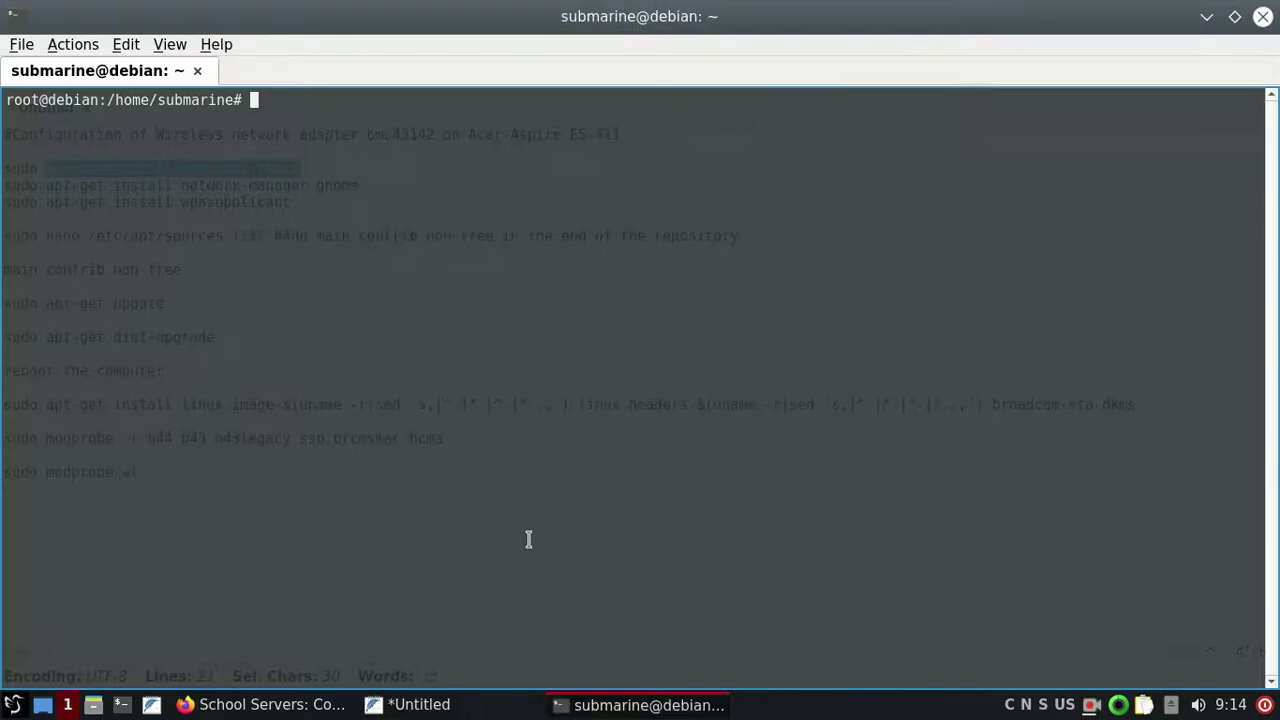
pyautogui.rightClick(279, 142)
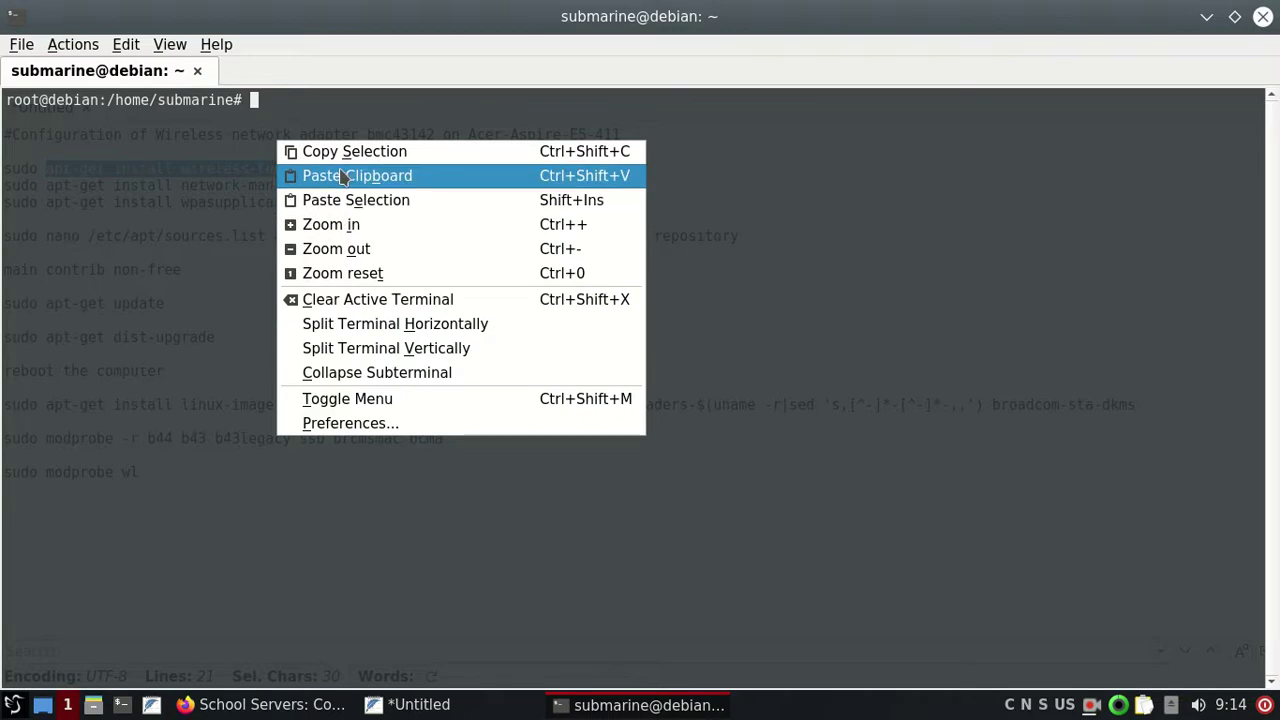
pyautogui.click(220, 145)
pyautogui.rightClick(254, 117)
pyautogui.click(297, 147)
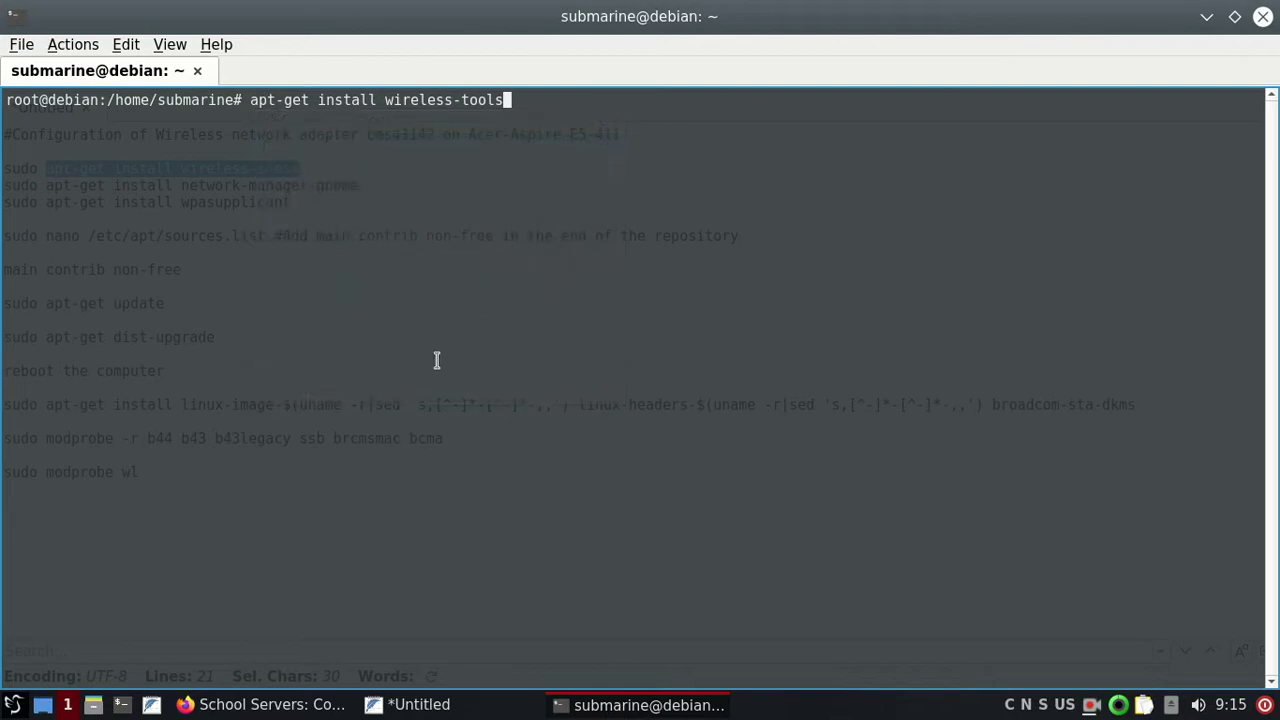
pyautogui.press('Return')
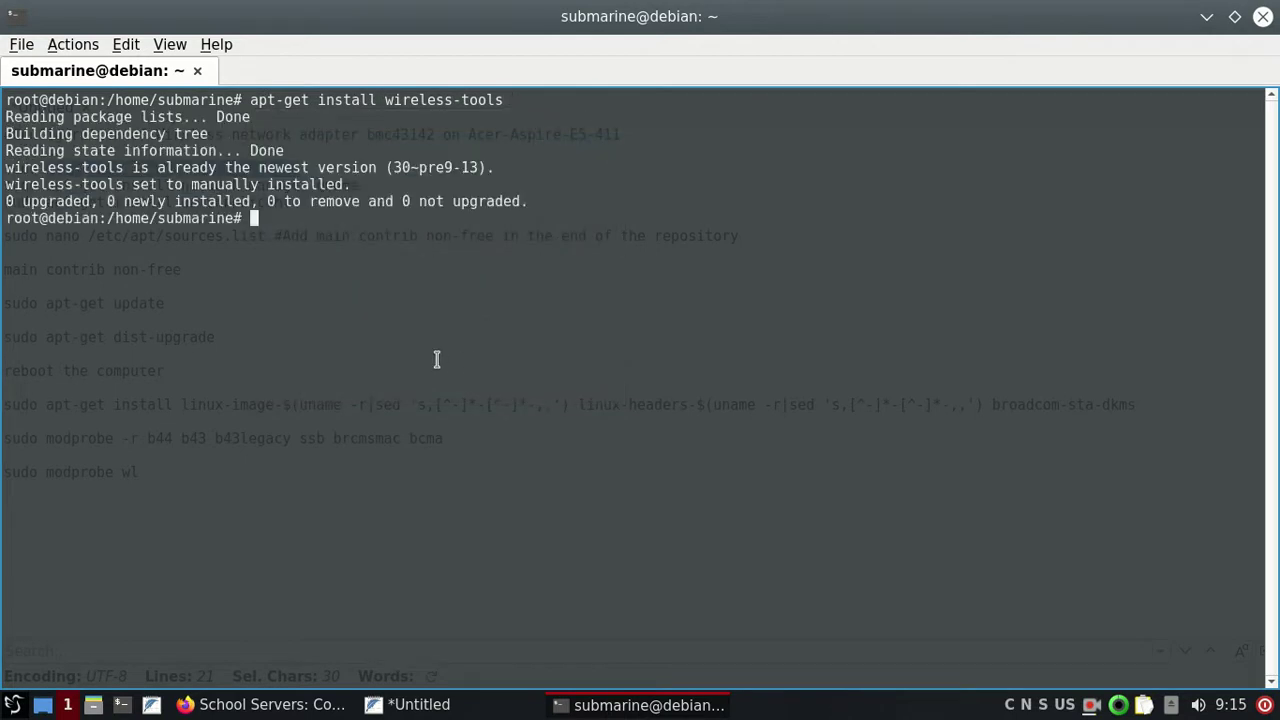
# Step: Copy the command apt-get install network-manager-gnome, without sudo, from the untitled text file
pyautogui.click(290, 705)
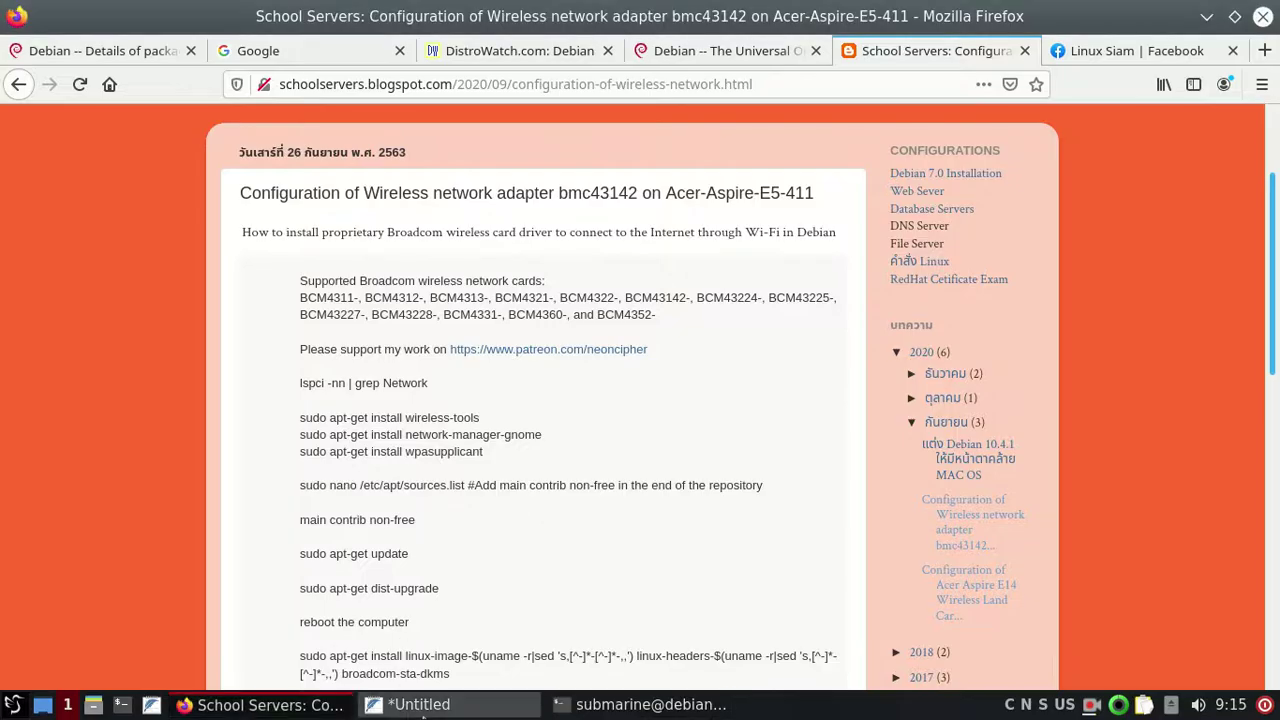
pyautogui.click(432, 705)
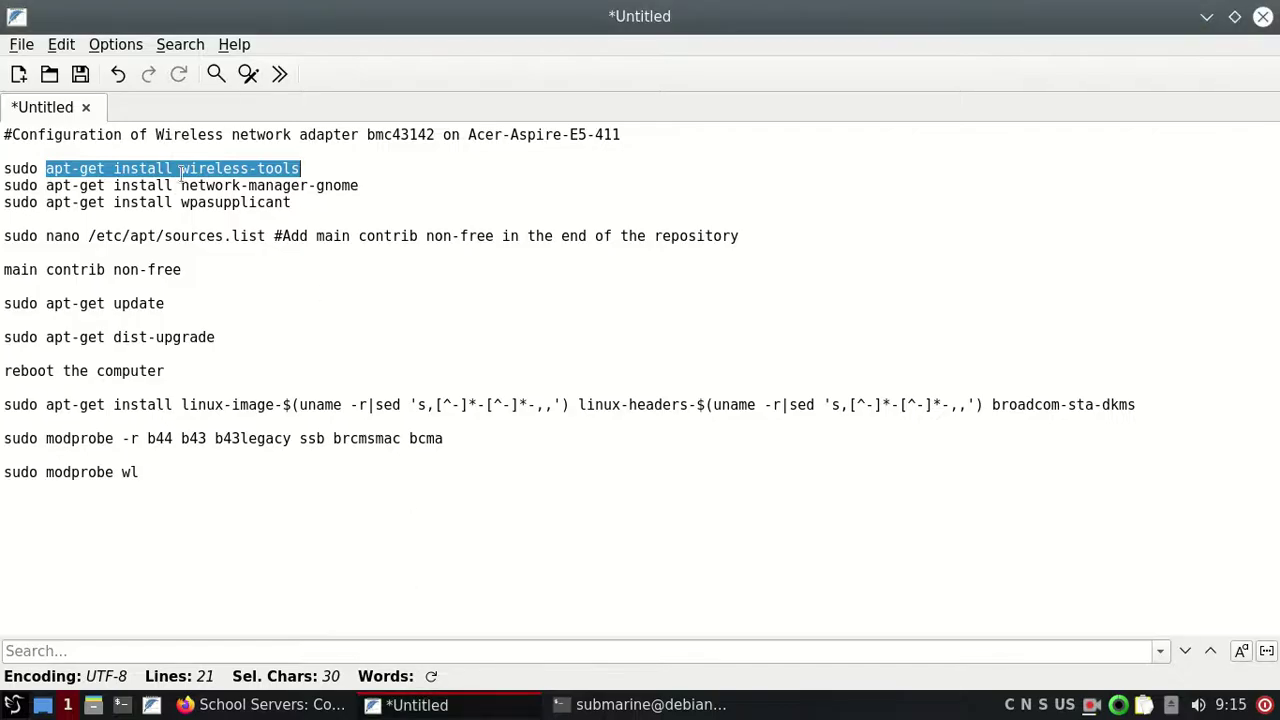
pyautogui.click(412, 188)
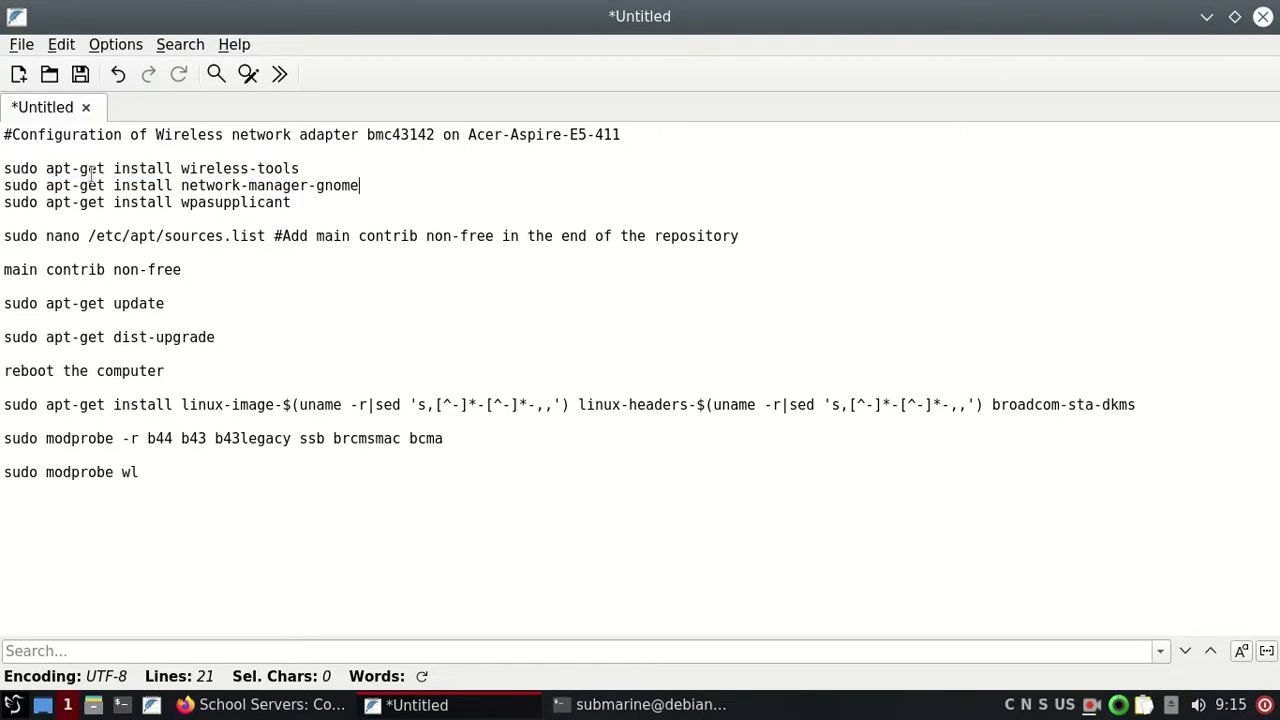
pyautogui.moveTo(46, 186); pyautogui.dragTo(360, 191)
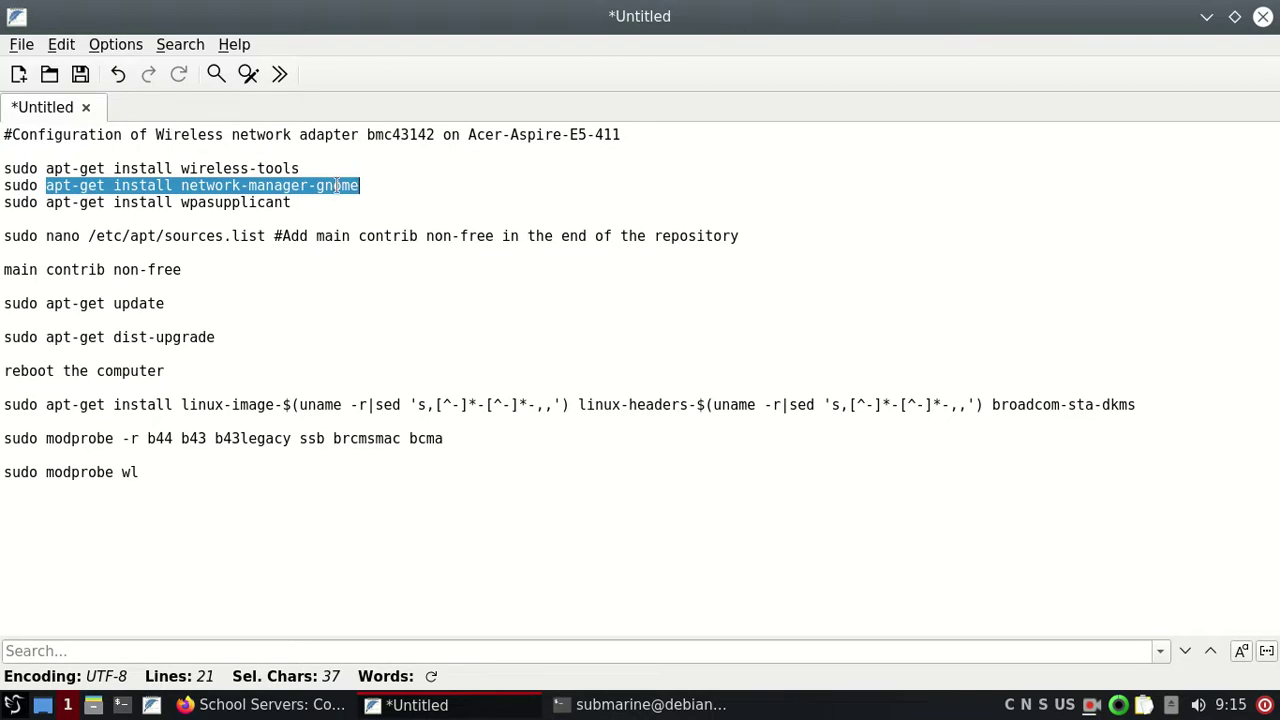
pyautogui.rightClick(337, 186)
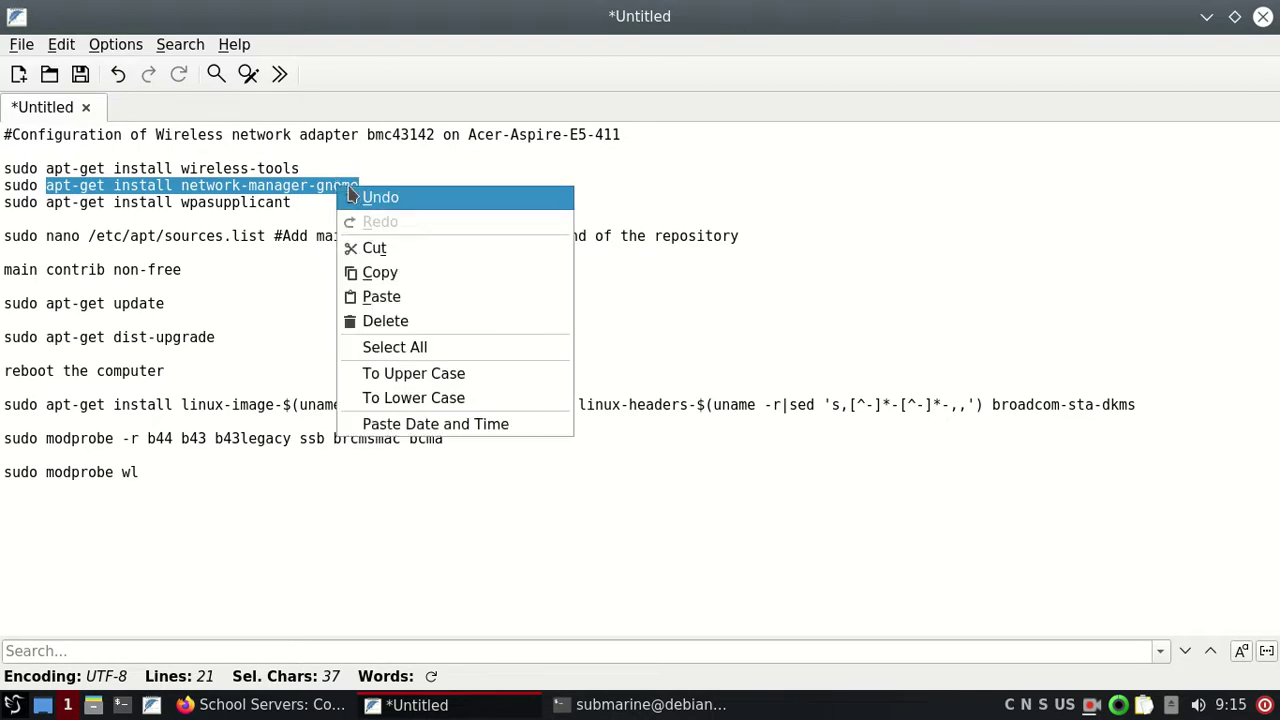
pyautogui.click(386, 283)
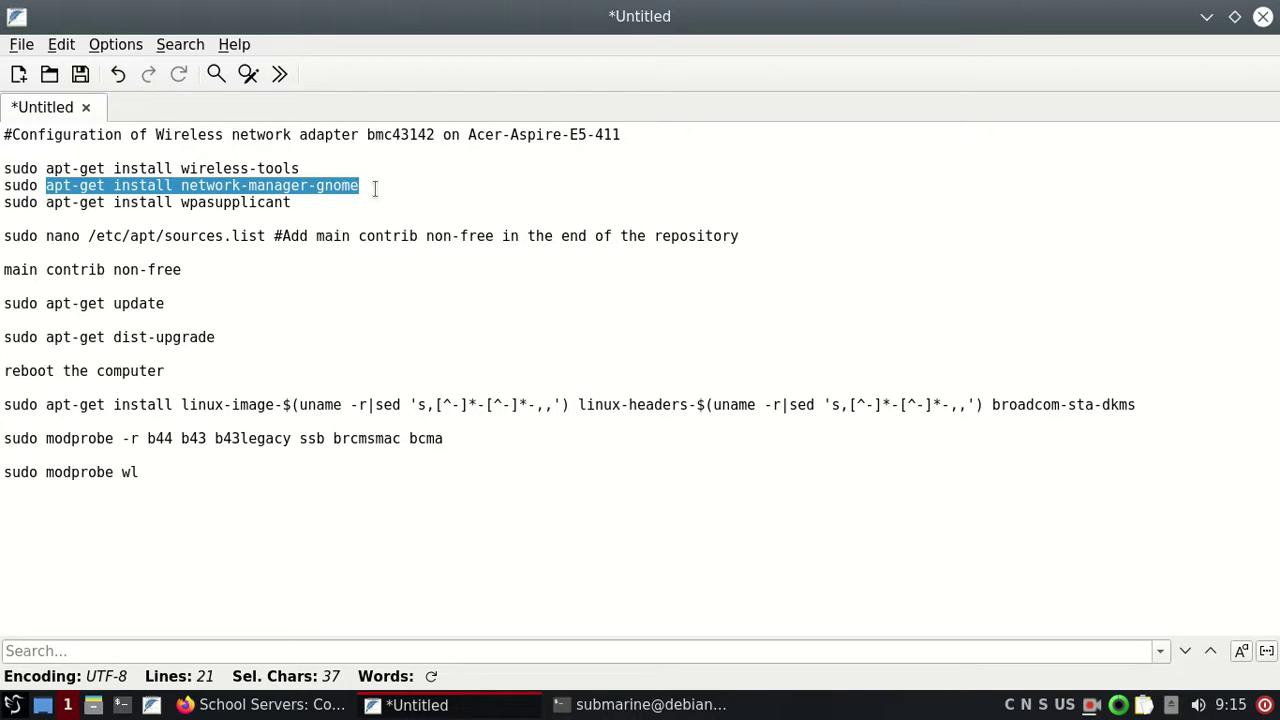
pyautogui.click(360, 294)
# Step: Paste and run apt-get install network-manager-gnome at the terminal's root prompt, answering y to continue the installation
pyautogui.click(570, 704)
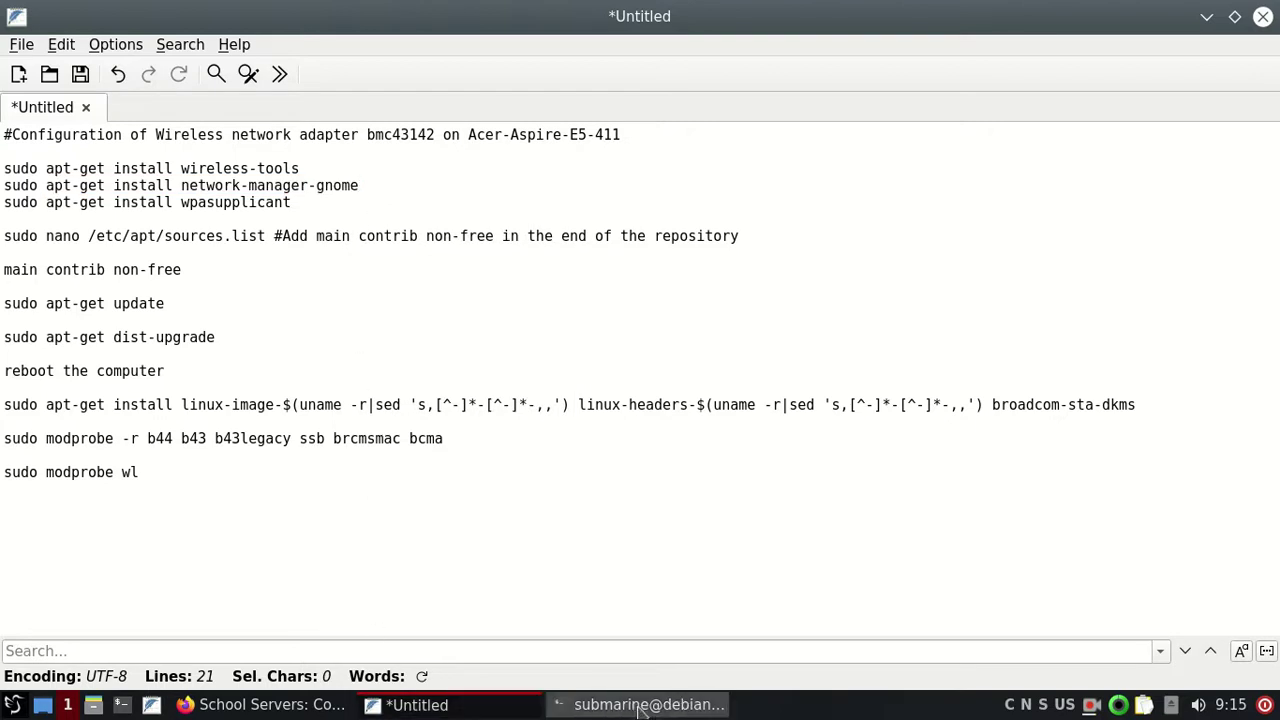
pyautogui.rightClick(302, 259)
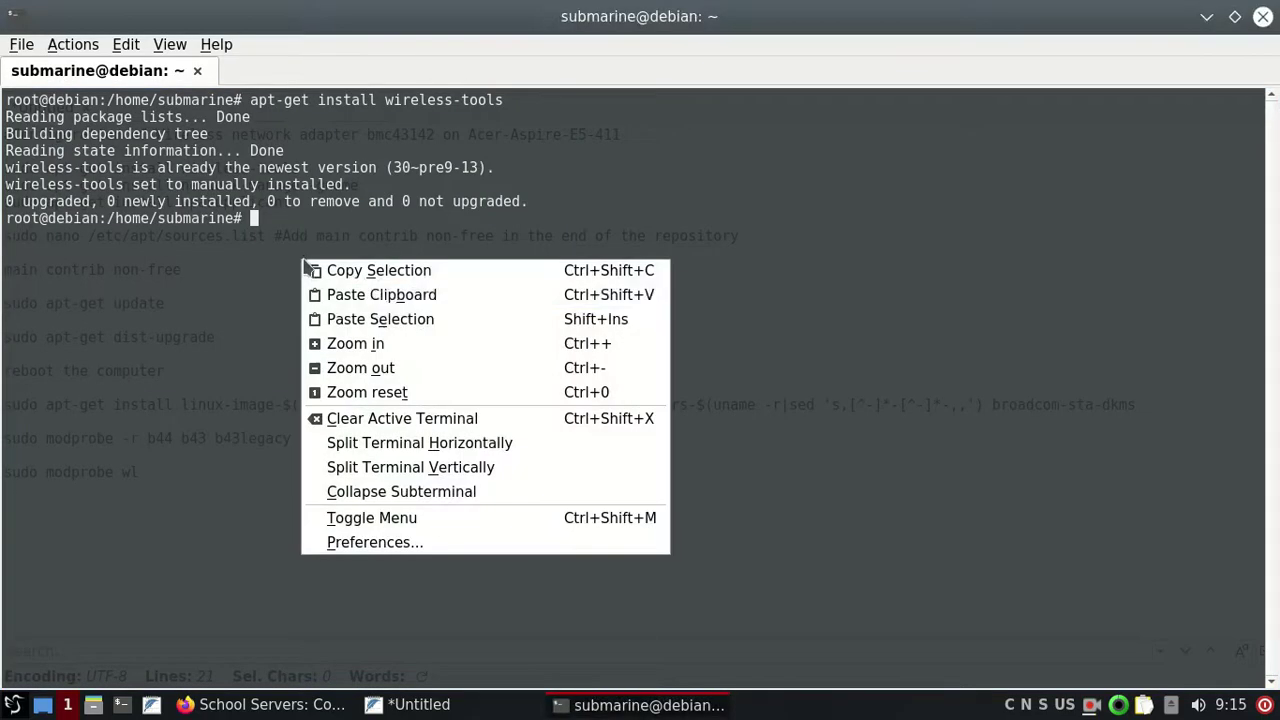
pyautogui.click(381, 295)
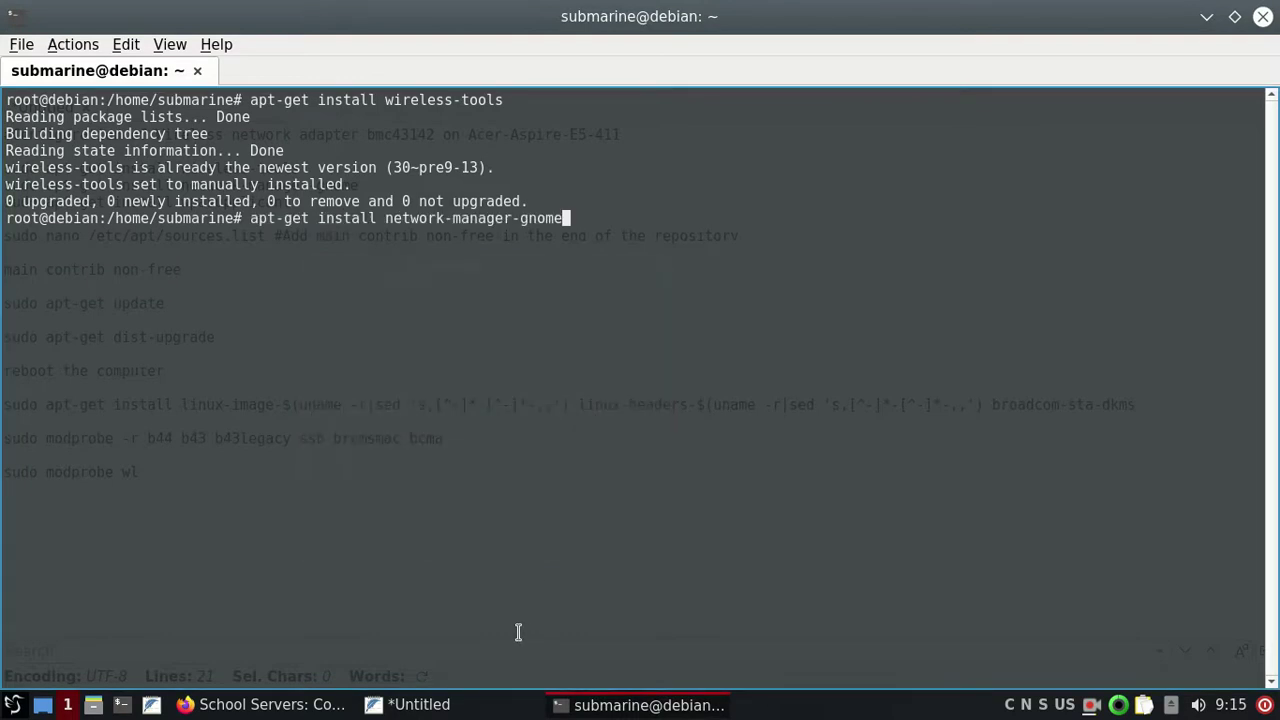
pyautogui.press('Return')
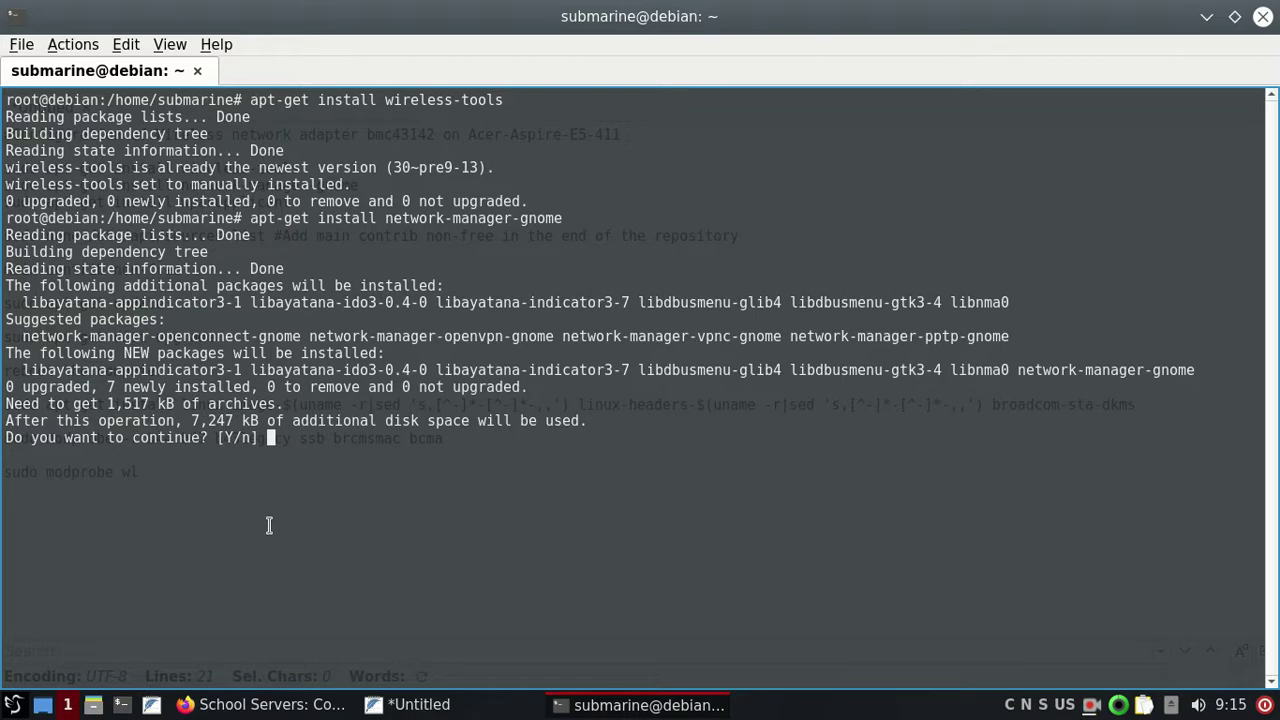
pyautogui.write('y')
pyautogui.press('Return')
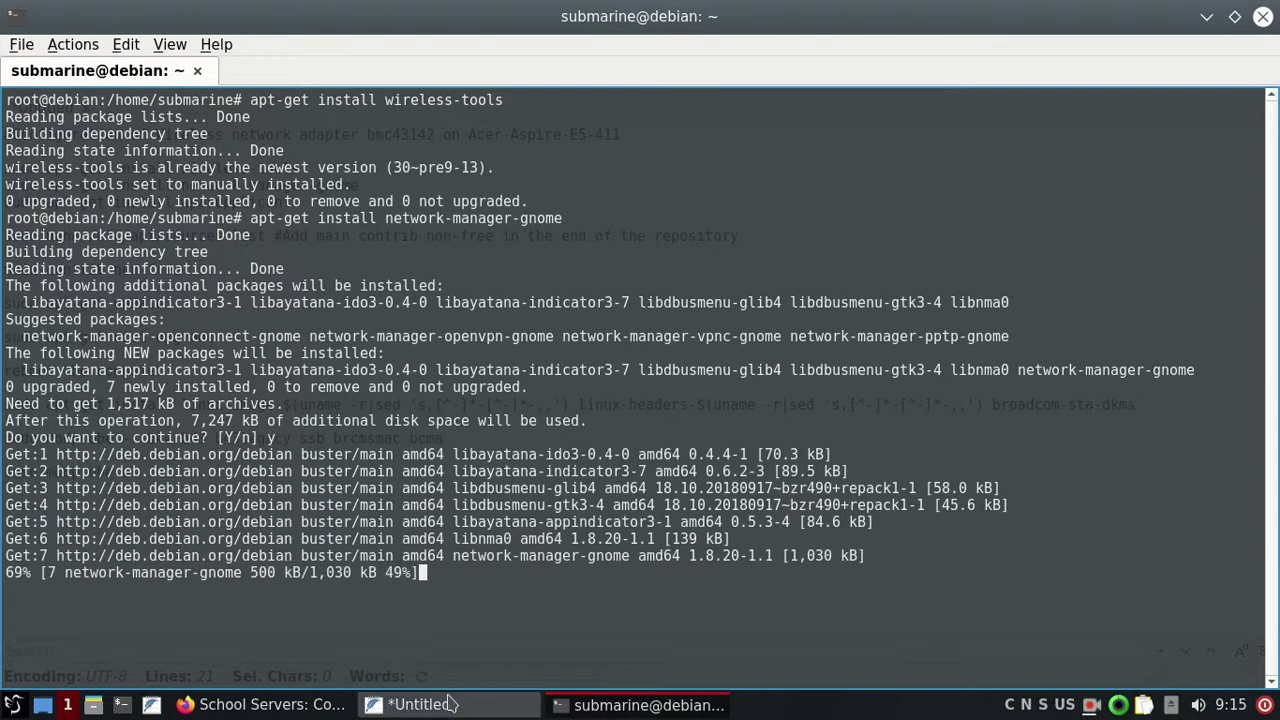
# Step: Copy the command apt-get install wpasupplicant, without sudo, from the untitled text file
pyautogui.click(421, 705)
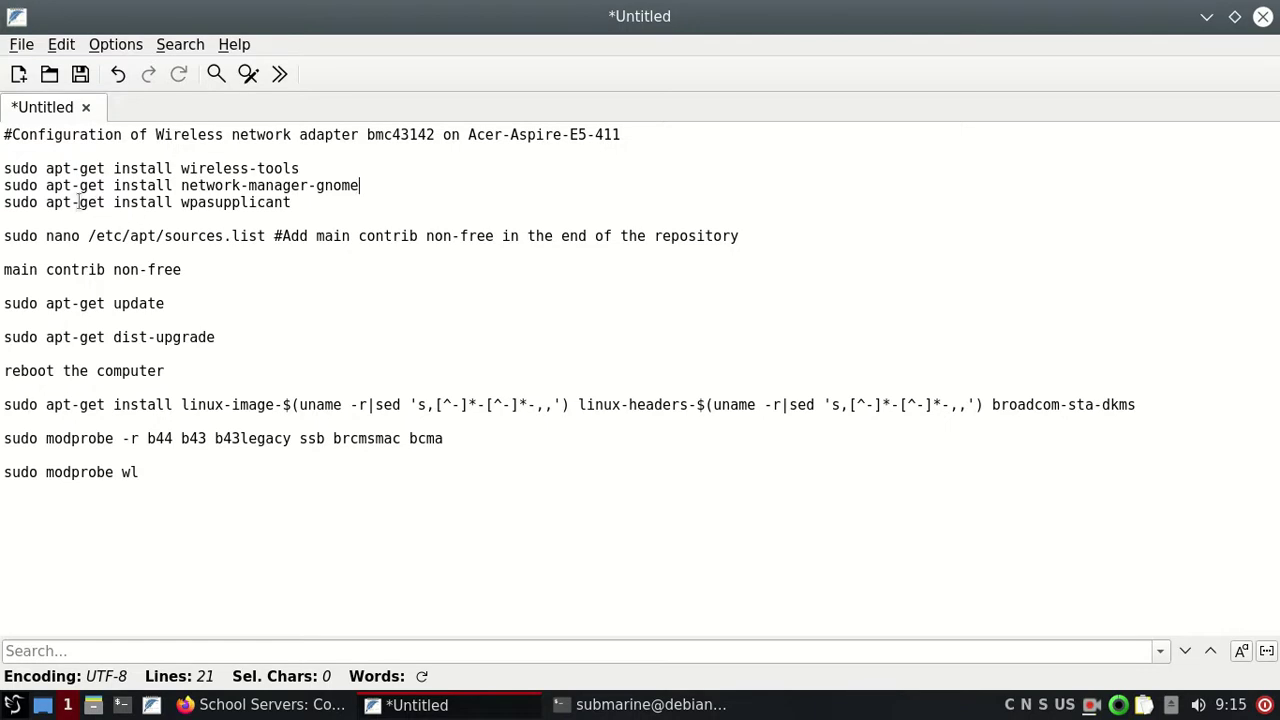
pyautogui.moveTo(47, 207); pyautogui.dragTo(270, 207)
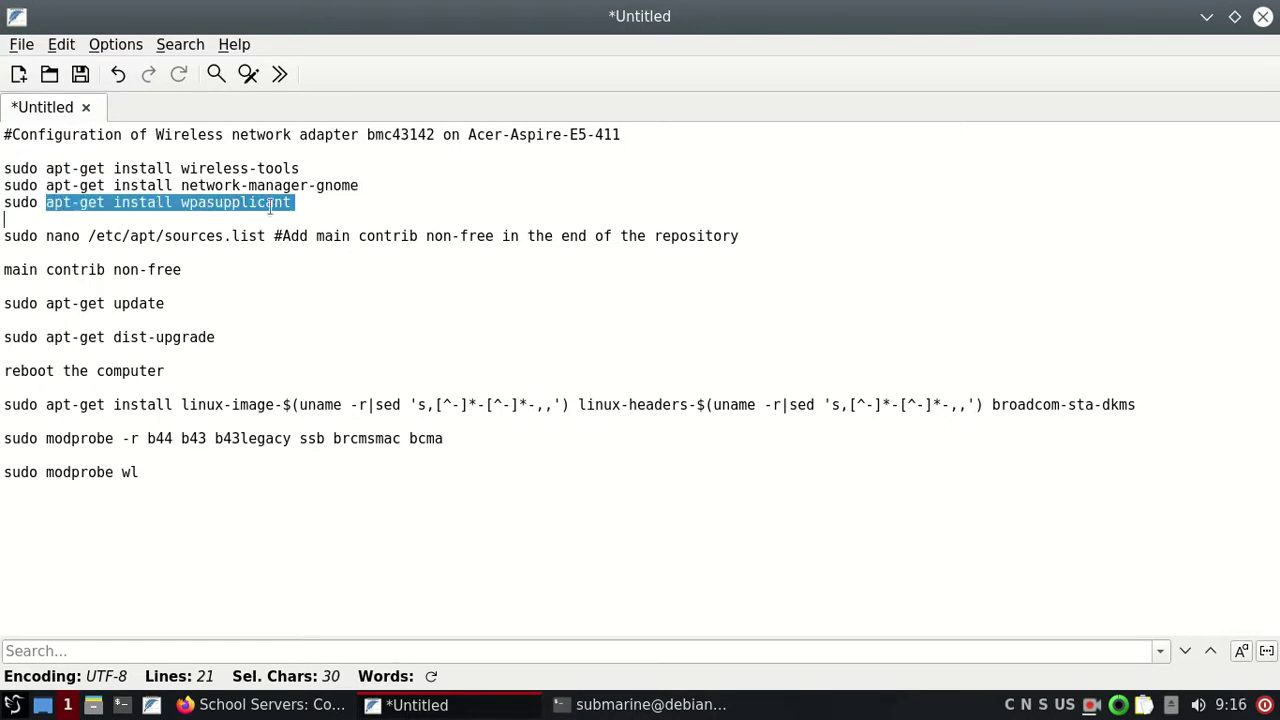
pyautogui.rightClick(271, 202)
pyautogui.click(333, 288)
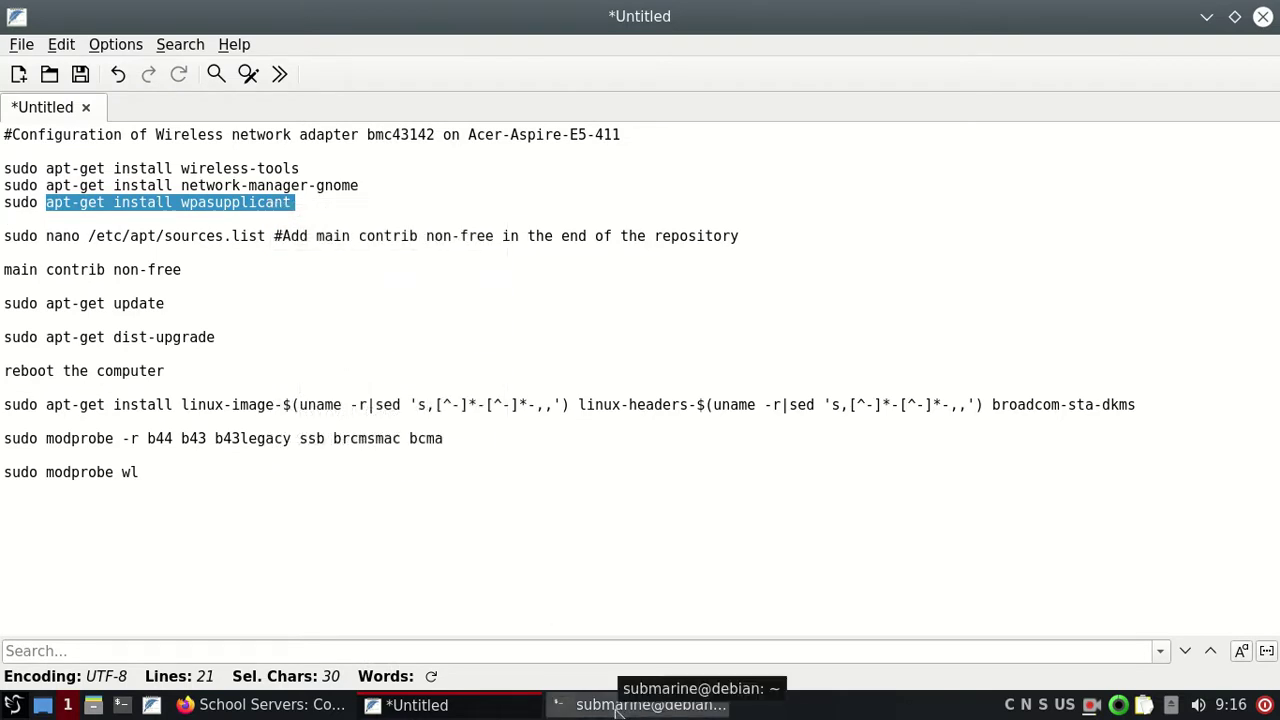
# Step: Clear the terminal screen, then paste and run the copied apt-get install wpasupplicant command
pyautogui.click(617, 706)
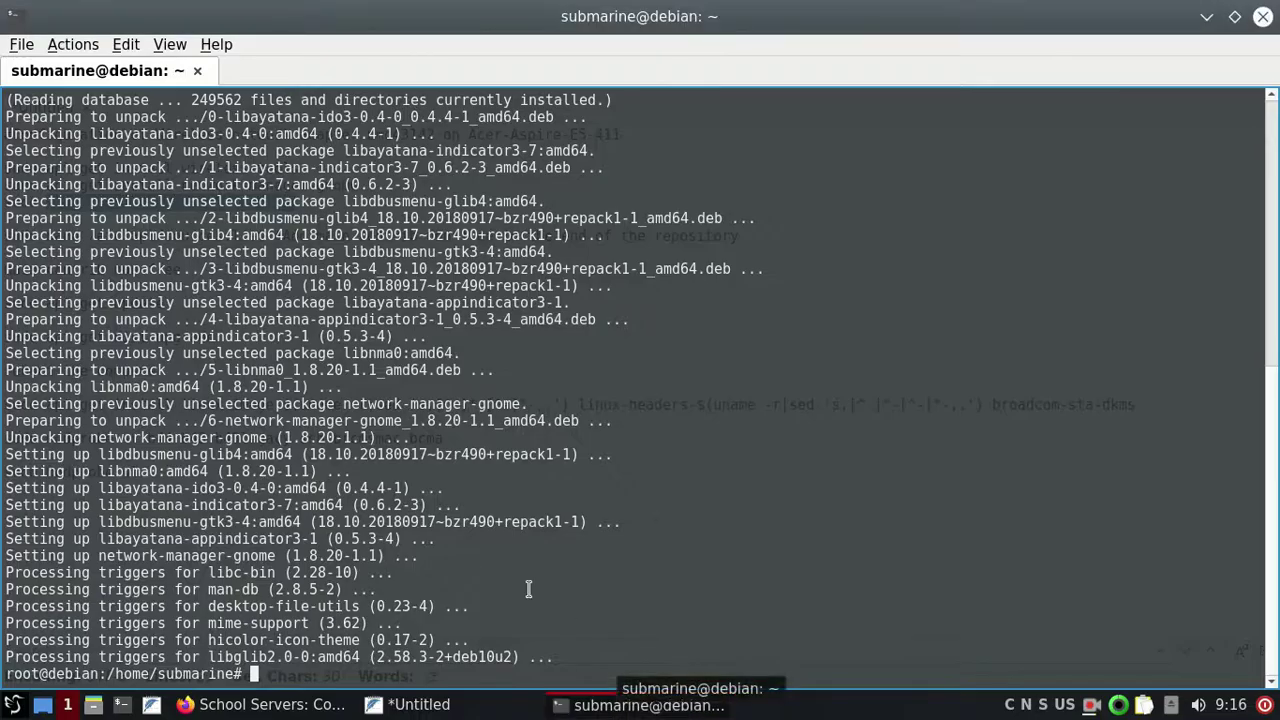
pyautogui.write('clear')
pyautogui.press('Return')
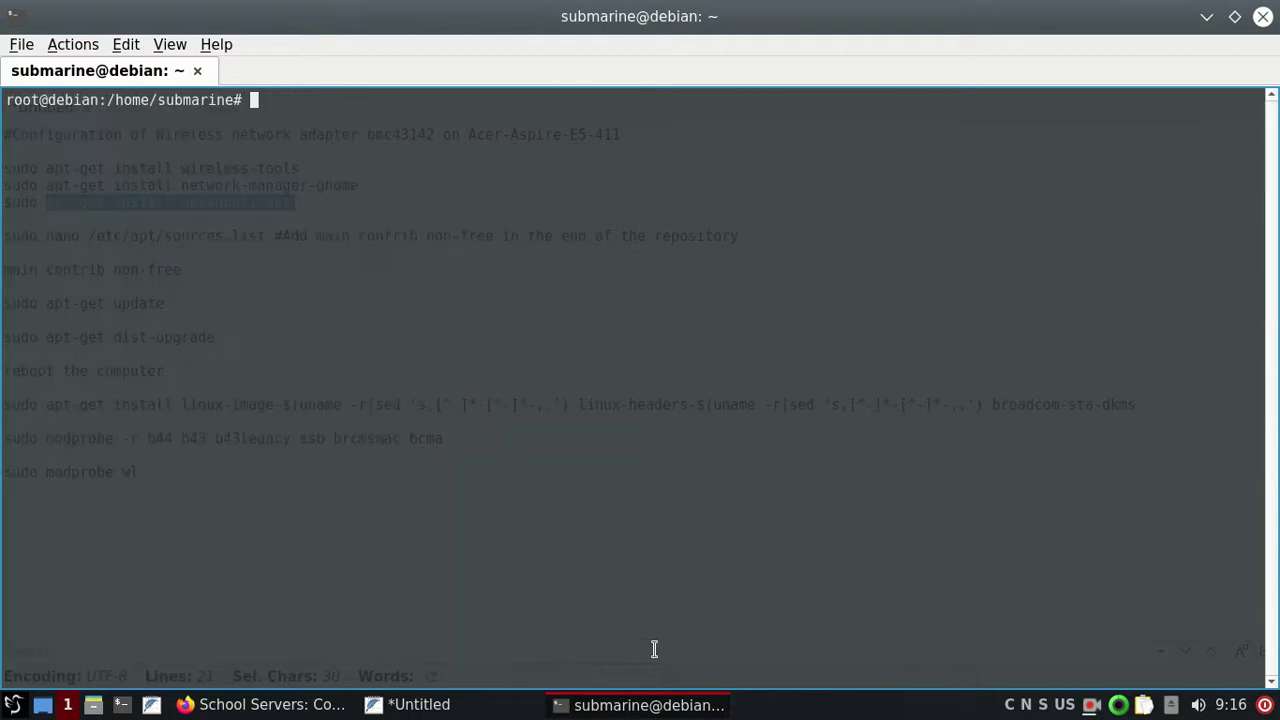
pyautogui.rightClick(318, 134)
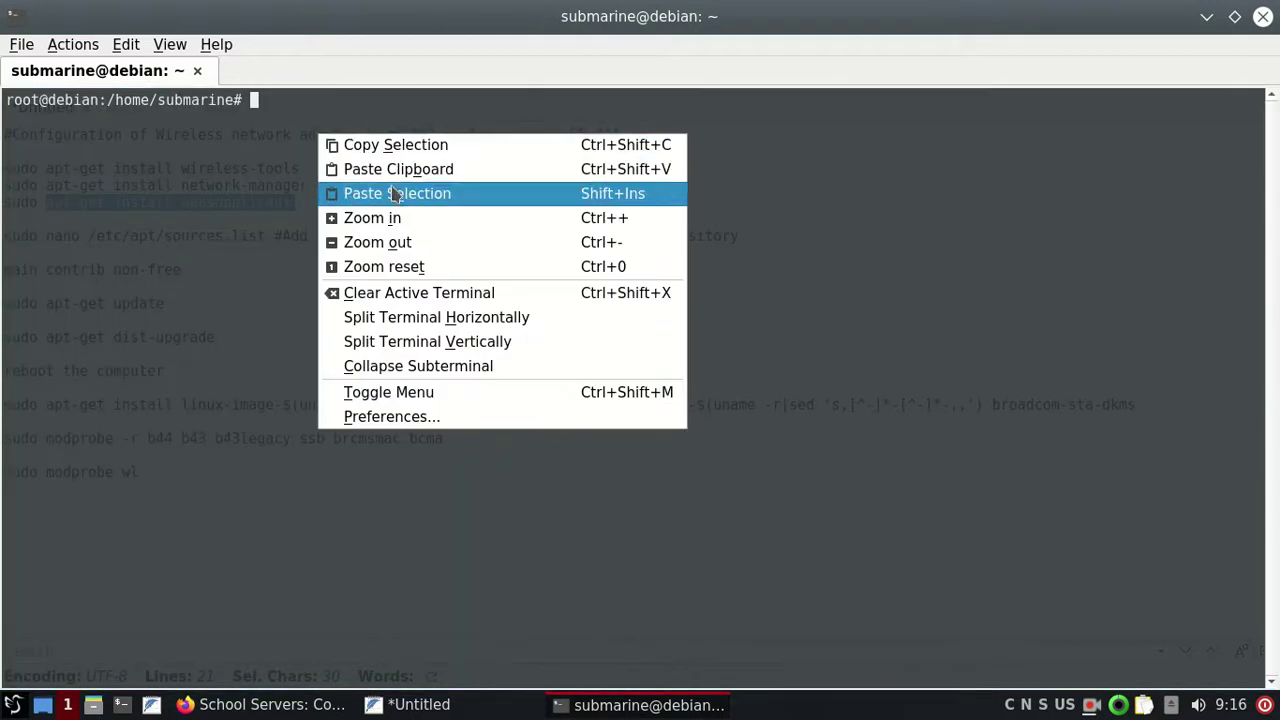
pyautogui.click(395, 169)
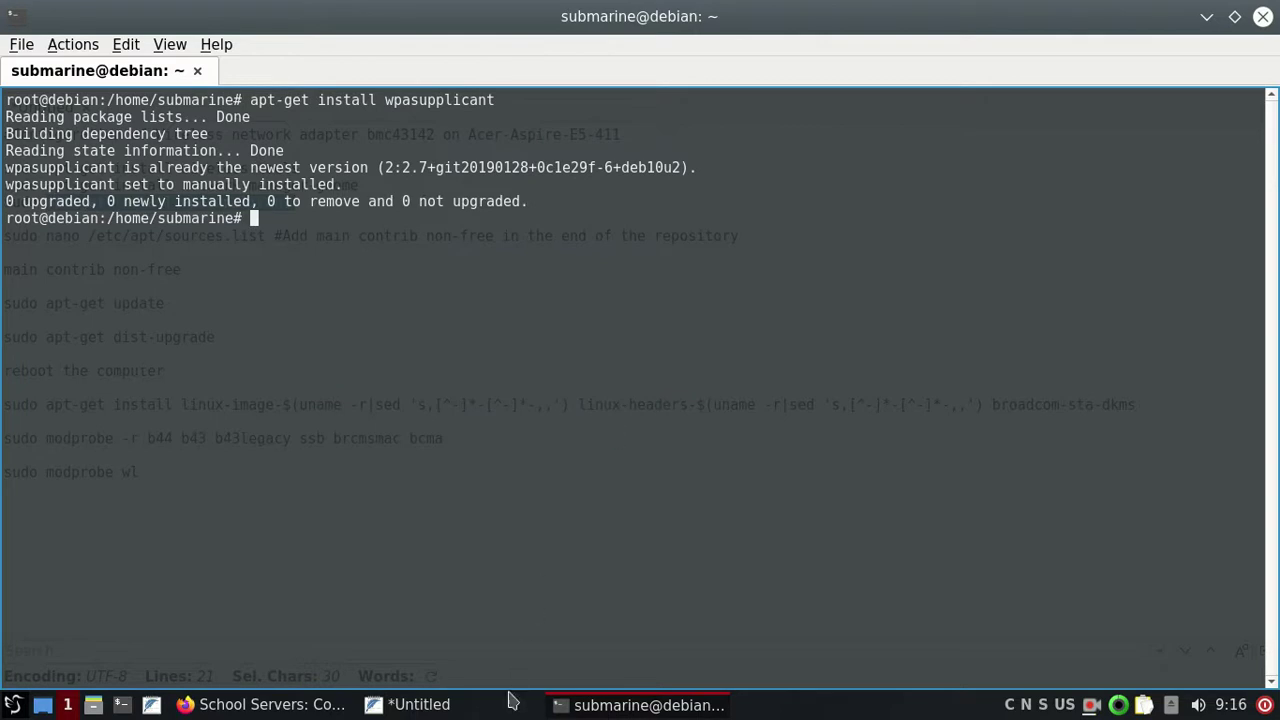
# Step: Check the main contrib non-free line in the untitled text file and copy the command nano /etc/apt/sources.list without sudo
pyautogui.click(400, 705)
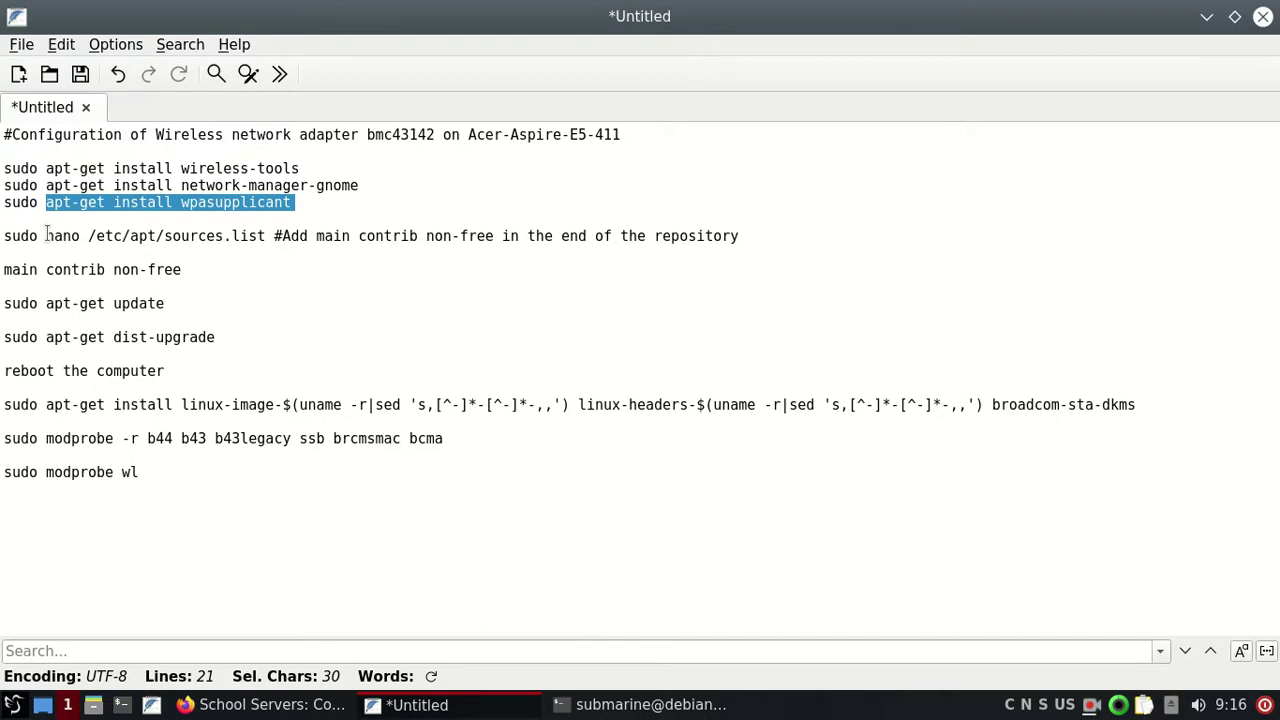
pyautogui.moveTo(4, 268); pyautogui.dragTo(183, 270)
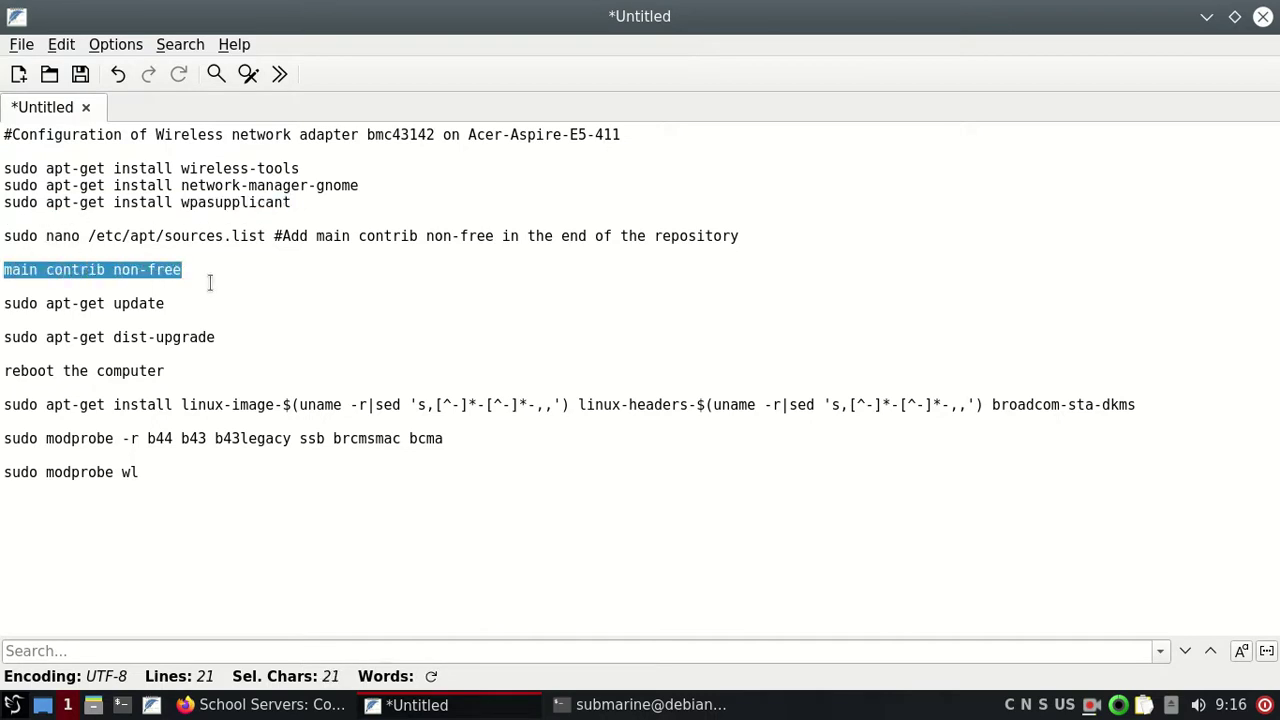
pyautogui.click(189, 283)
pyautogui.moveTo(4, 269); pyautogui.dragTo(186, 268)
pyautogui.click(186, 268)
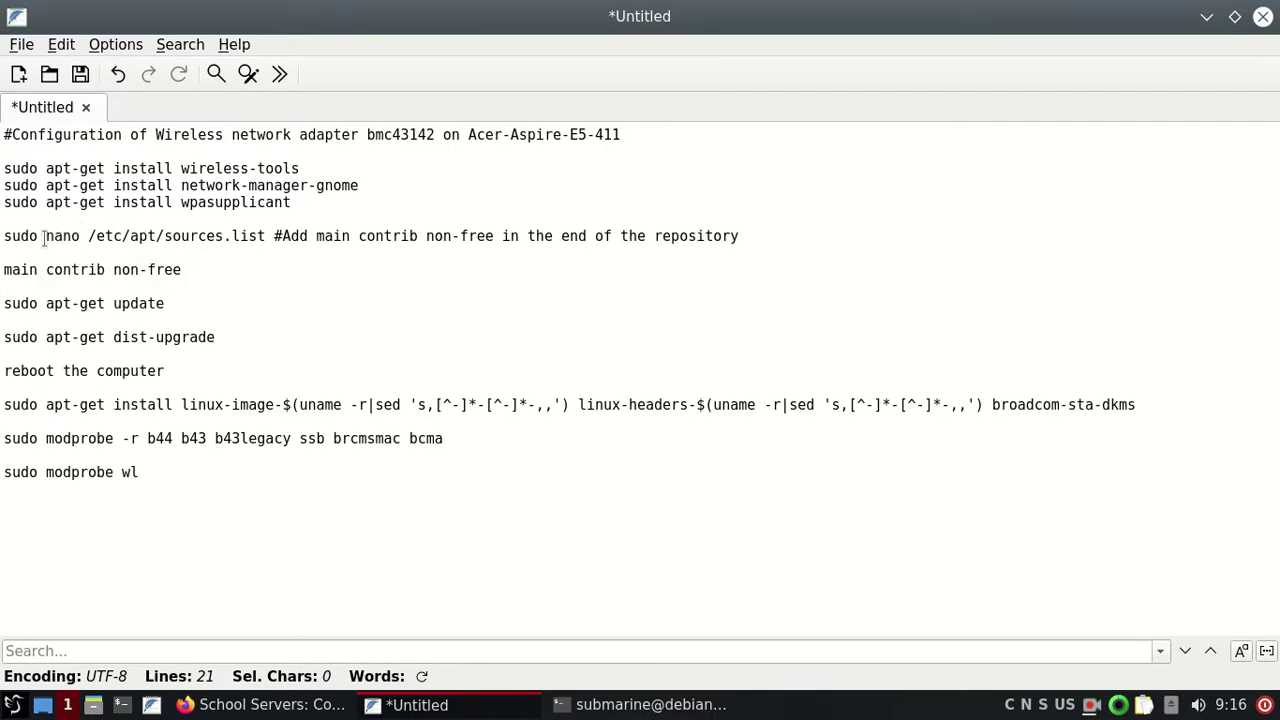
pyautogui.moveTo(46, 236); pyautogui.dragTo(266, 236)
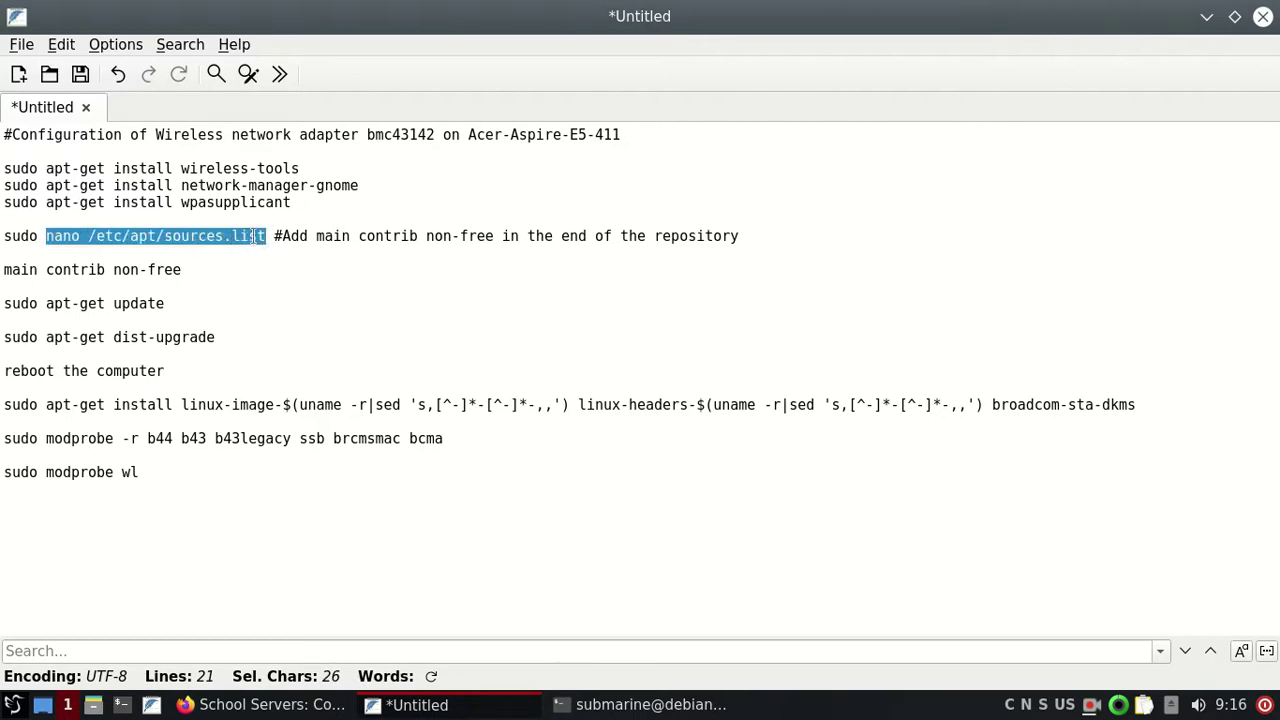
pyautogui.rightClick(251, 236)
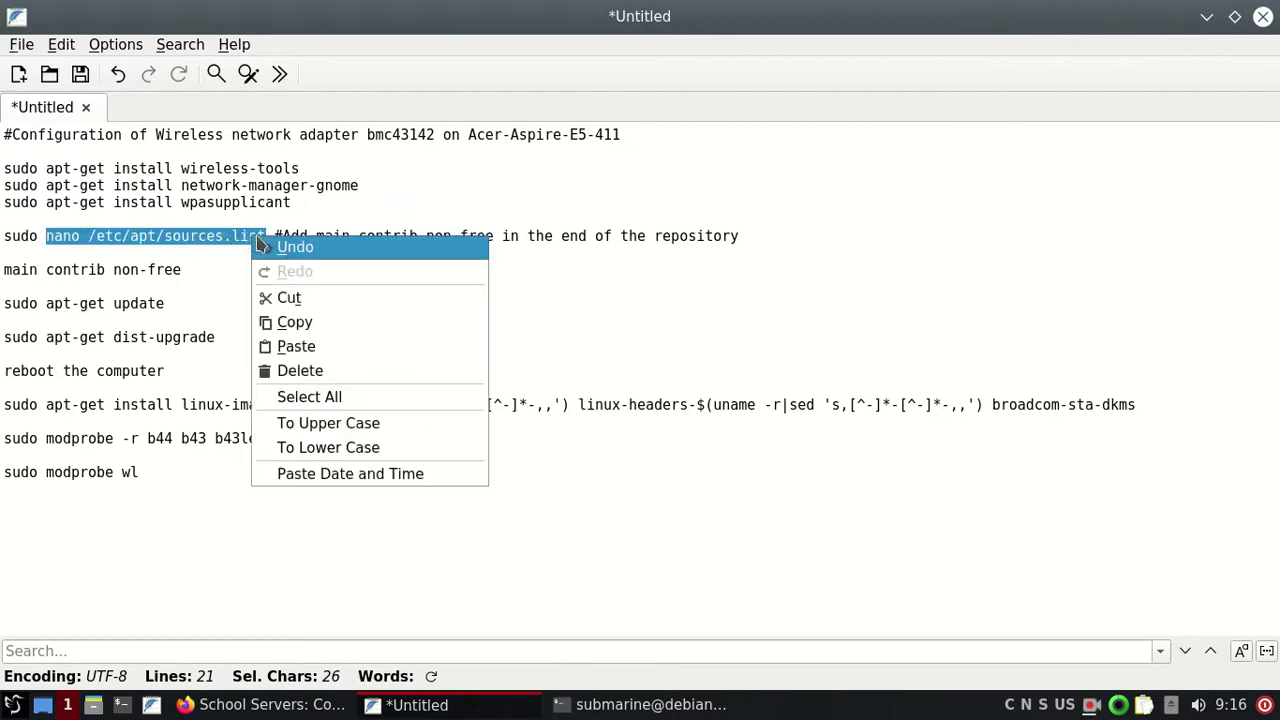
pyautogui.click(308, 322)
# Step: Return to the terminal and clear the wpasupplicant installation output
pyautogui.click(630, 708)
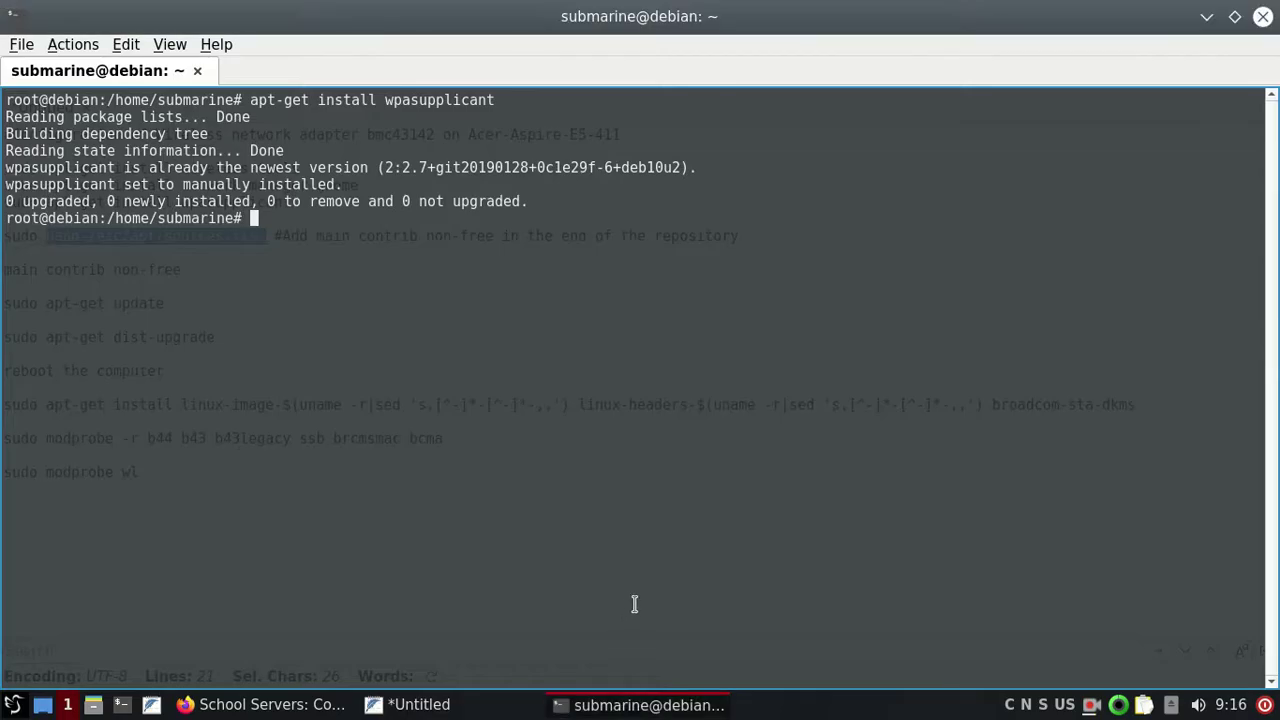
pyautogui.write('clear')
pyautogui.press('Return')
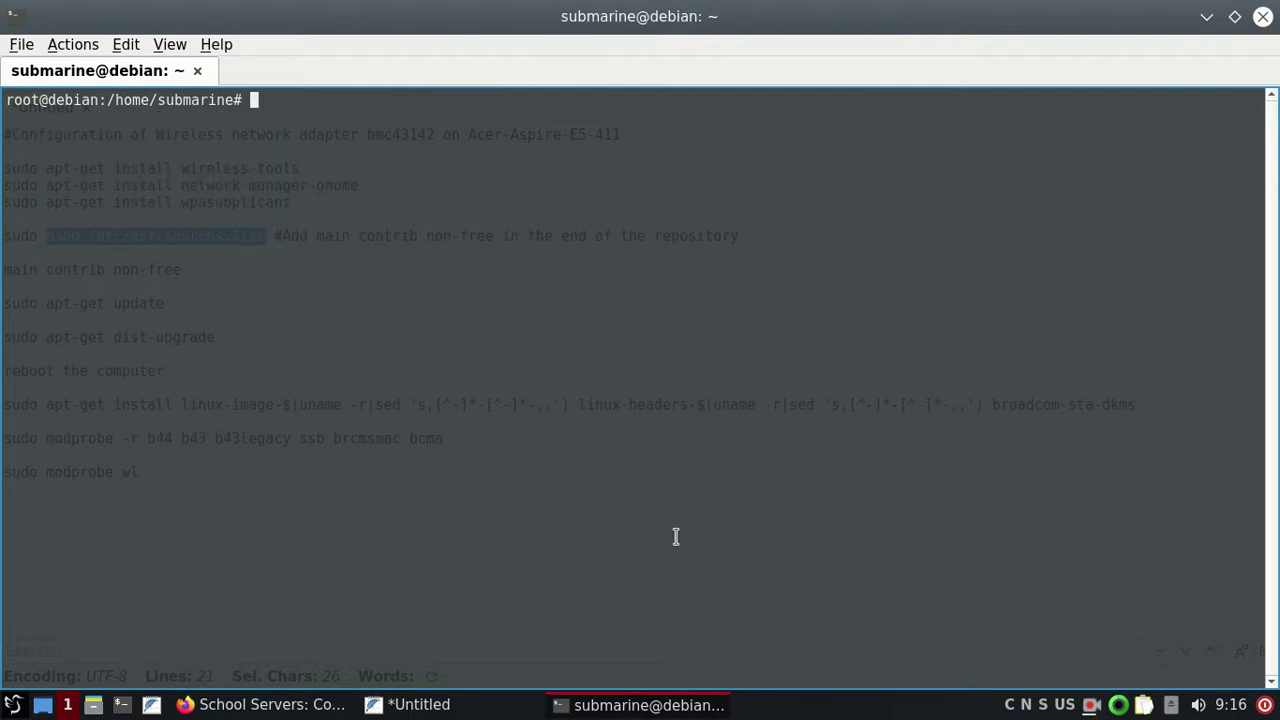
# Step: Change to the /etc/apt/ directory and list its contents to locate the sources.list file
pyautogui.write('cd /etc/')
pyautogui.write('apt/')
pyautogui.press('Return')
pyautogui.write('ls')
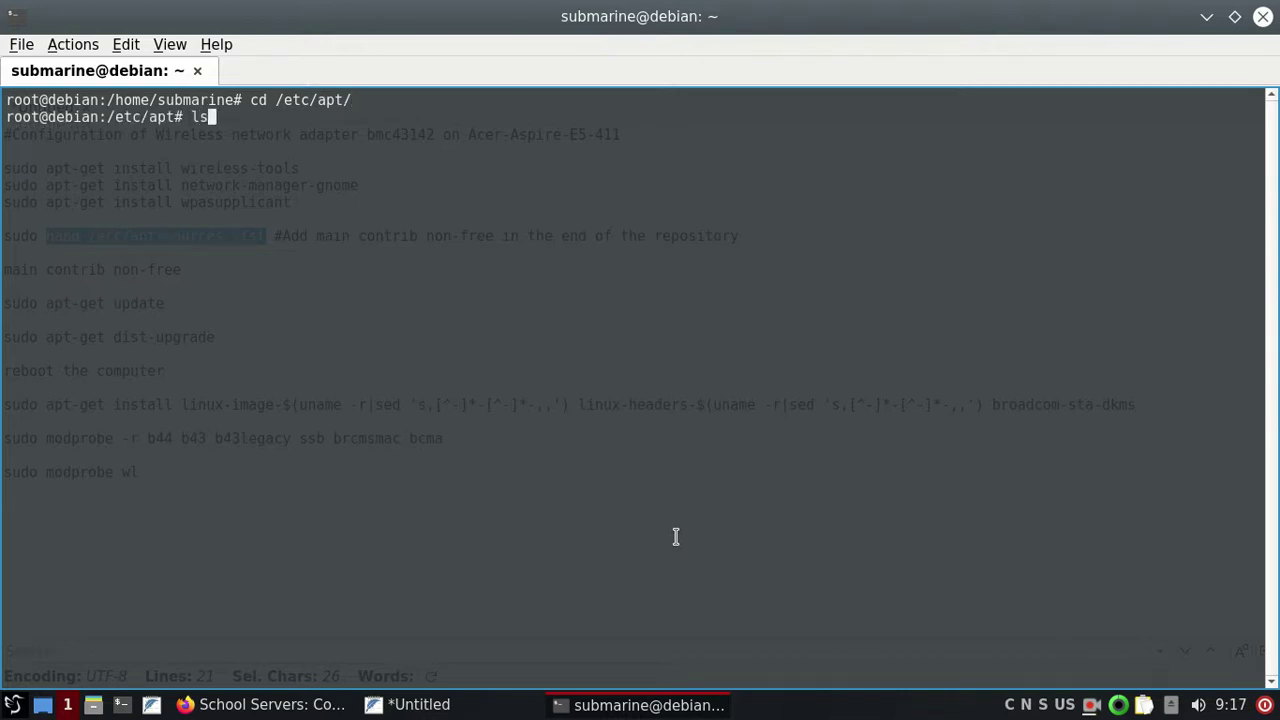
pyautogui.press('Return')
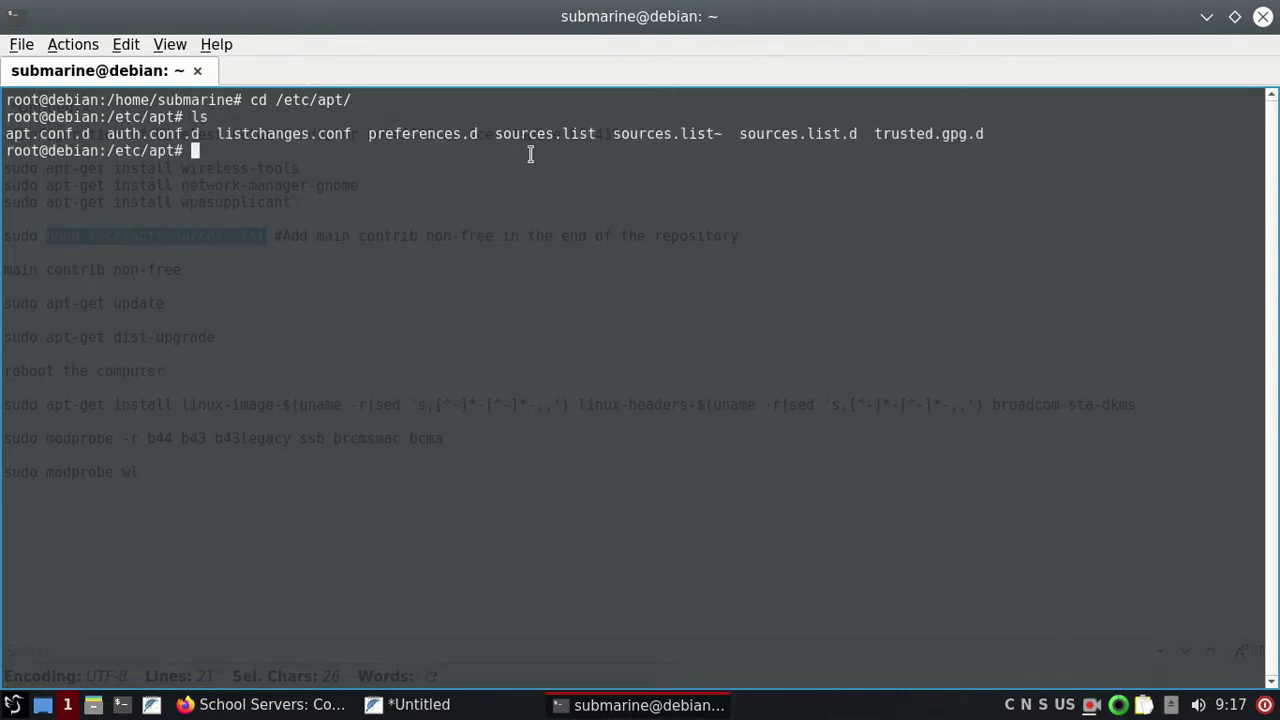
pyautogui.moveTo(493, 133); pyautogui.dragTo(598, 134)
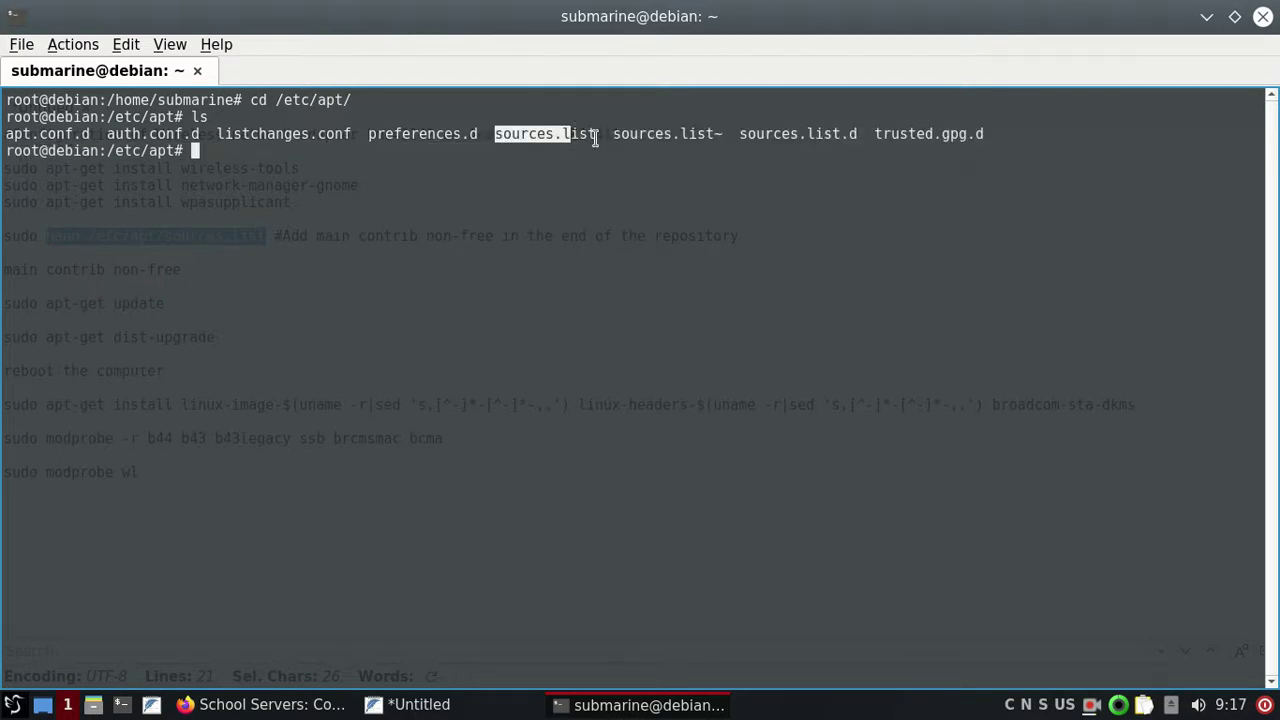
pyautogui.click(596, 136)
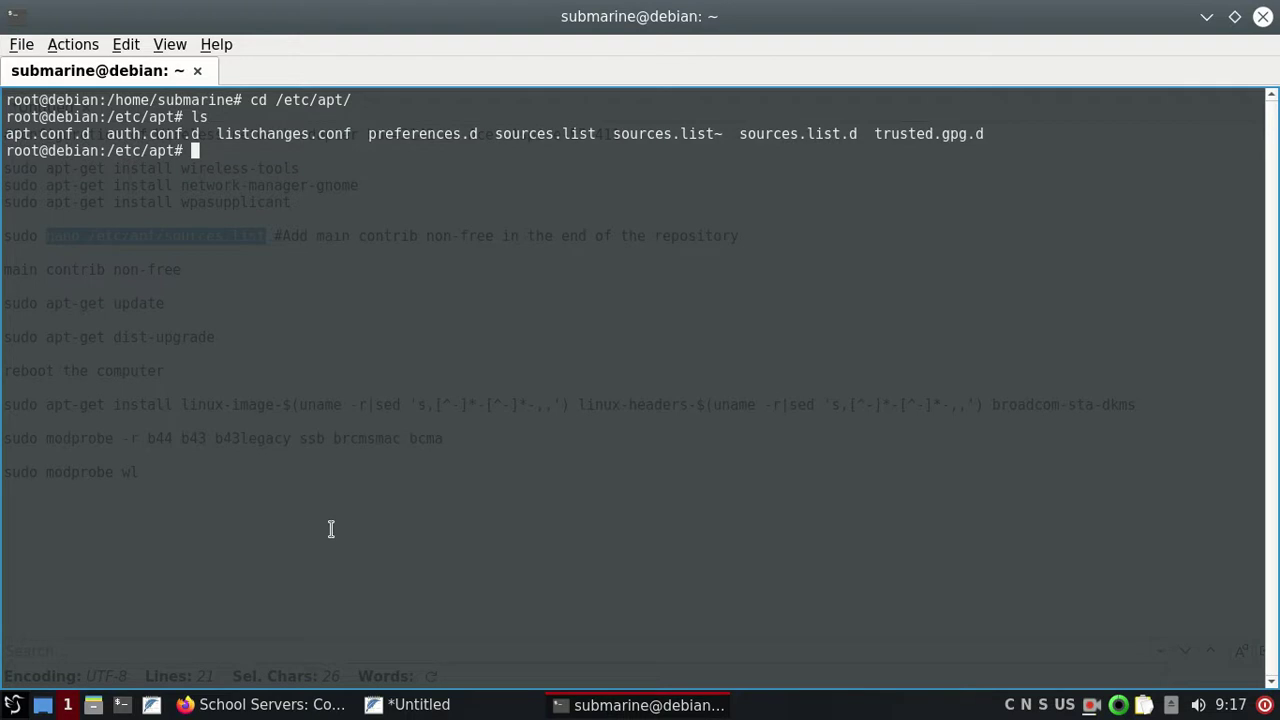
# Step: Back up sources.list in /etc/apt by copying it to sources.list.old
pyautogui.write('cp sou')
pyautogui.press('Tab')
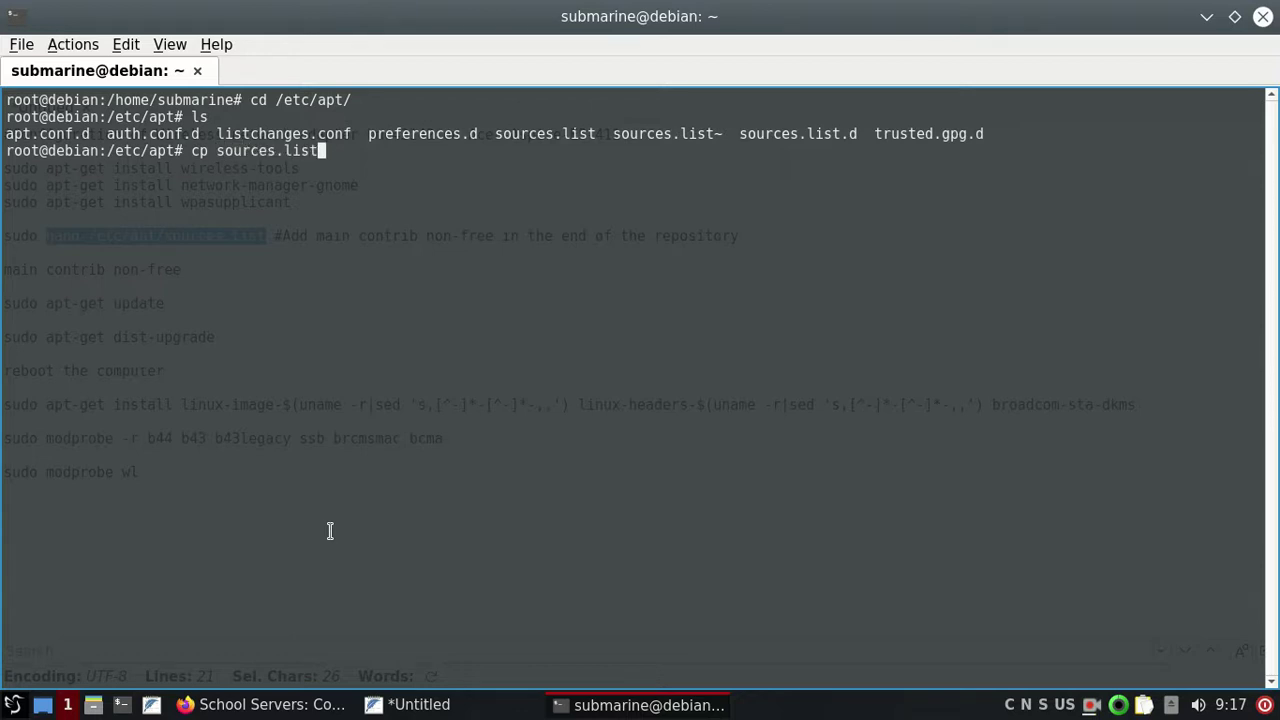
pyautogui.write('sor')
pyautogui.press('BackSpace')
pyautogui.write('u')
pyautogui.press('Tab')
pyautogui.write('.')
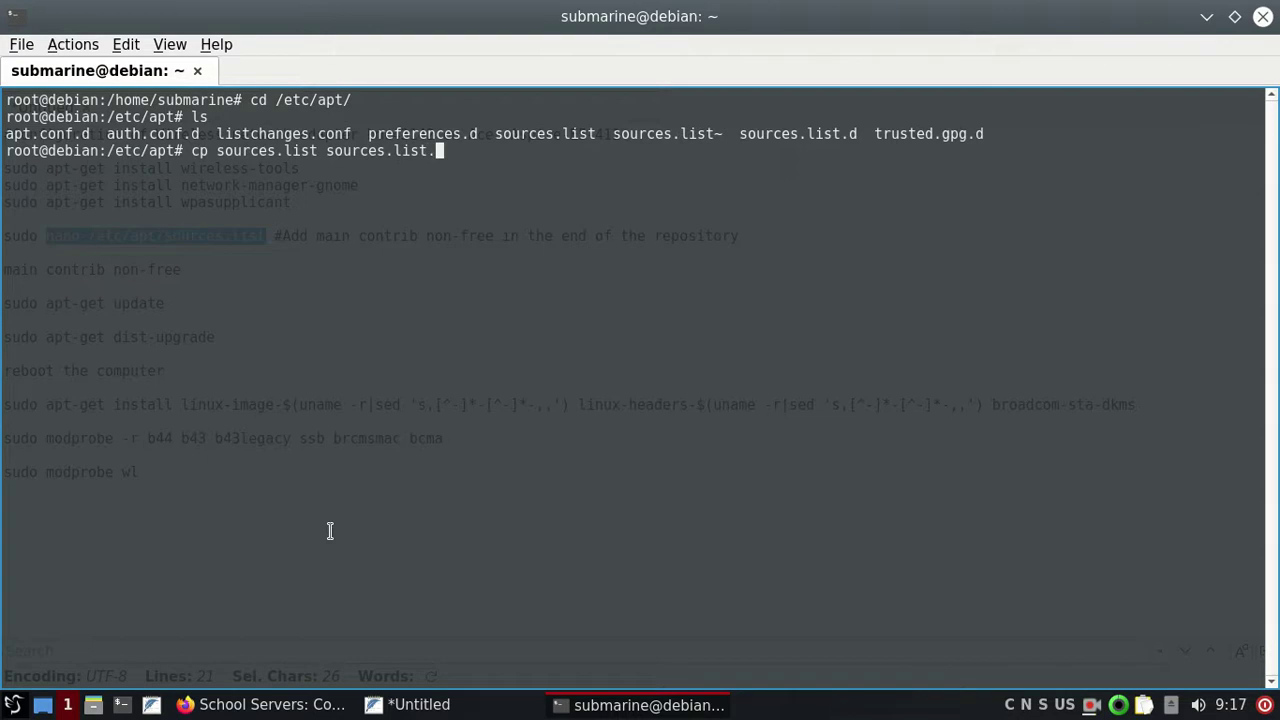
pyautogui.write('old')
pyautogui.press('Return')
# Step: Open sources.list in the nano editor with the -w option
pyautogui.write('nano ')
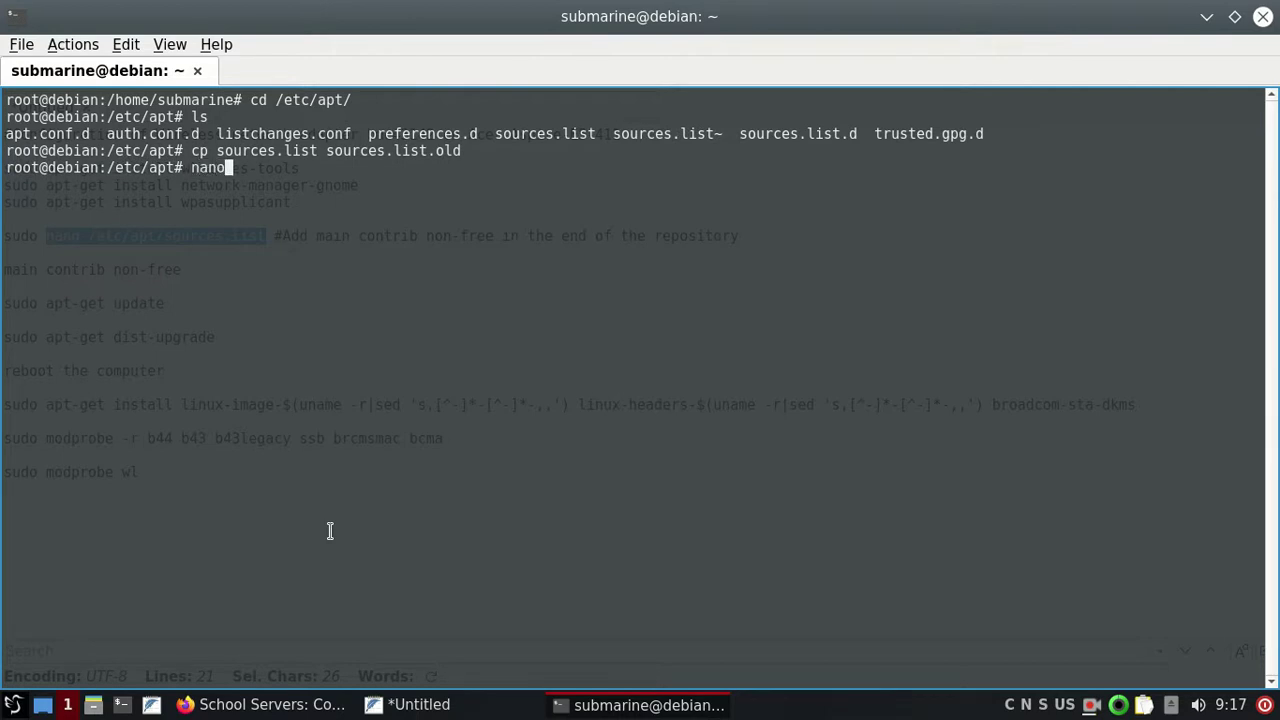
pyautogui.write('-w s')
pyautogui.press('Tab')
pyautogui.press('Return')
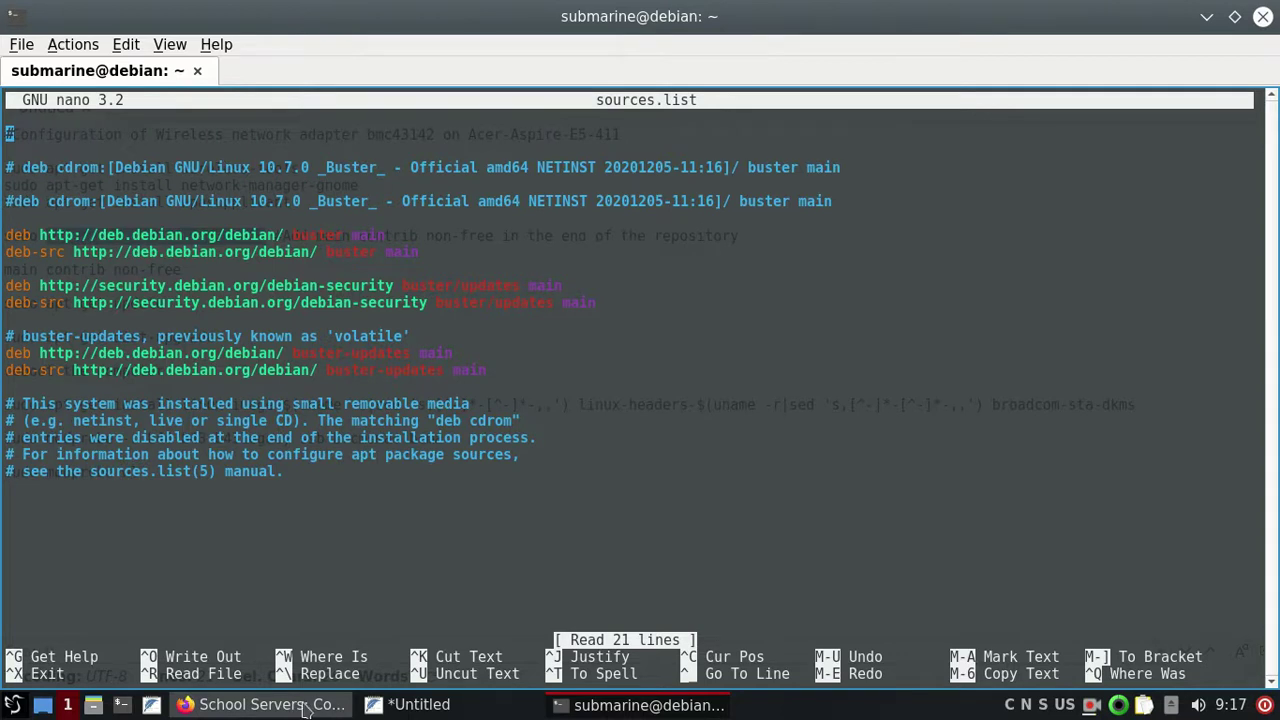
# Step: Copy "main contrib non-free" from the untitled configuration notes and return to sources.list in the terminal
pyautogui.click(415, 705)
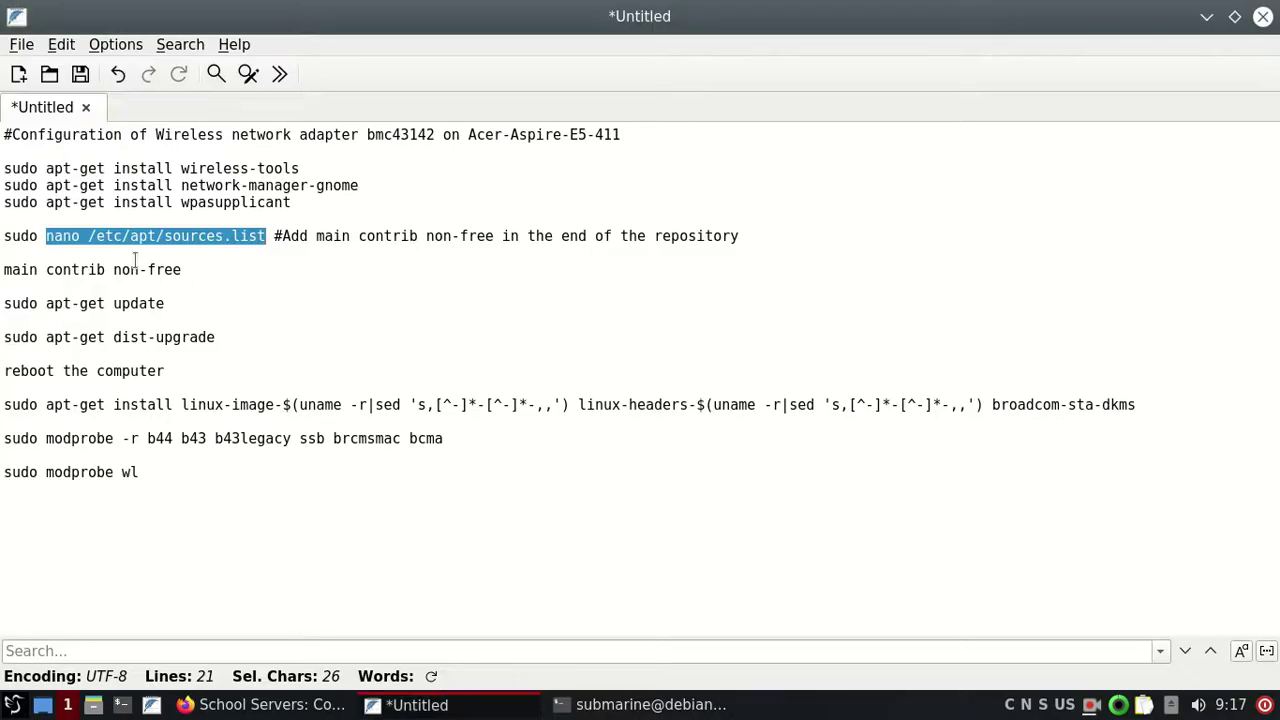
pyautogui.moveTo(4, 268); pyautogui.dragTo(184, 269)
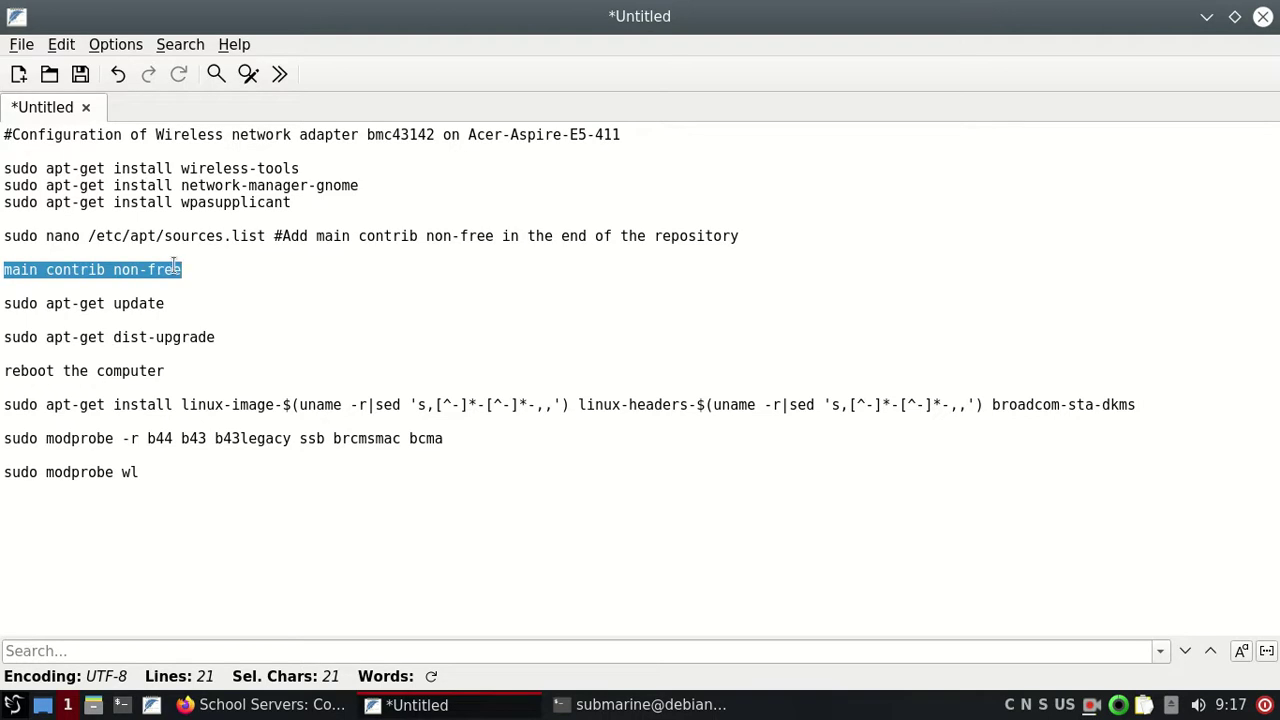
pyautogui.rightClick(172, 265)
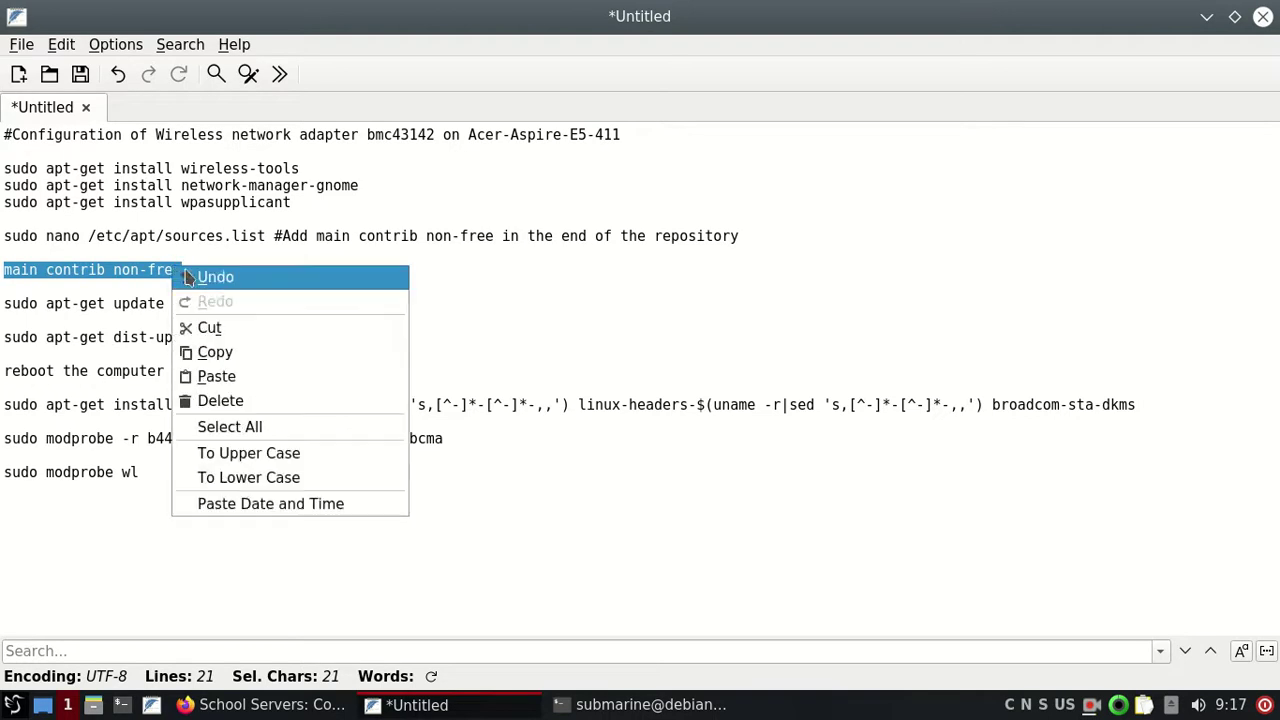
pyautogui.click(227, 352)
pyautogui.click(690, 704)
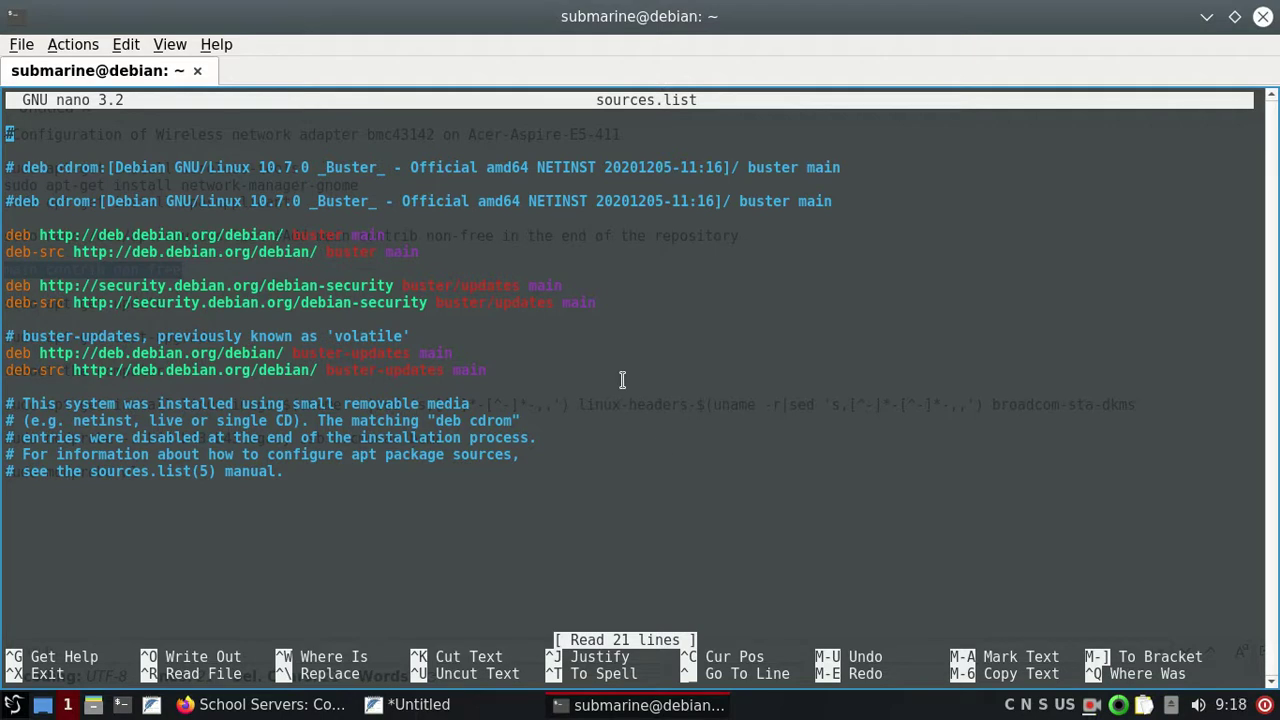
# Step: Paste "main contrib non-free" after a space at the end of the first deb.debian.org buster deb line
pyautogui.press('Down')
pyautogui.press('Down')
pyautogui.press('Down')
pyautogui.press('Down')
pyautogui.press('Down')
pyautogui.press('Down')
pyautogui.press('Right')
pyautogui.press('Right')
pyautogui.press('Right')
pyautogui.press('Right')
pyautogui.press('Right')
pyautogui.press('Right')
pyautogui.press('Right')
pyautogui.press('Right')
pyautogui.press('Right')
pyautogui.press('Right')
pyautogui.press('Right')
pyautogui.press('Right')
pyautogui.press('Right')
pyautogui.press('Right')
pyautogui.press('Right')
pyautogui.press('Right')
pyautogui.press('Right')
pyautogui.press('Right')
pyautogui.press('Right')
pyautogui.press('Right')
pyautogui.press('Right')
pyautogui.press('Right')
pyautogui.press('Right')
pyautogui.press('Right')
pyautogui.press('Right')
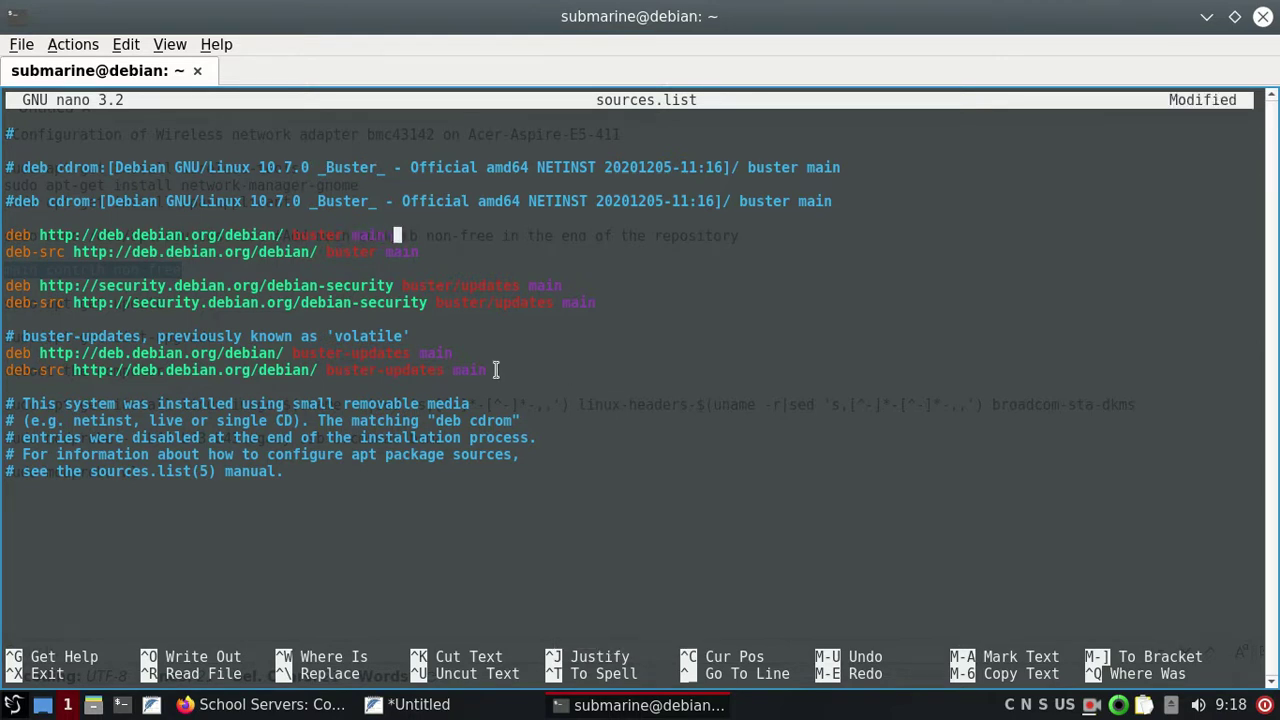
pyautogui.rightClick(396, 235)
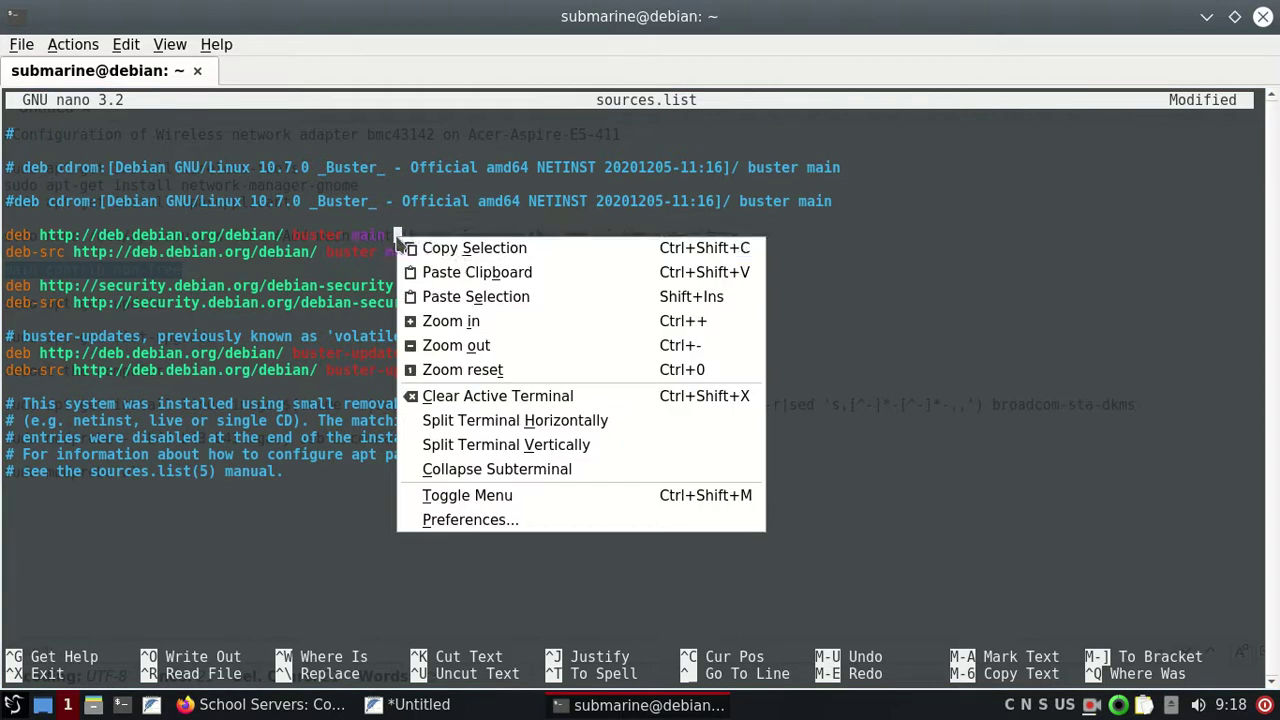
pyautogui.click(462, 272)
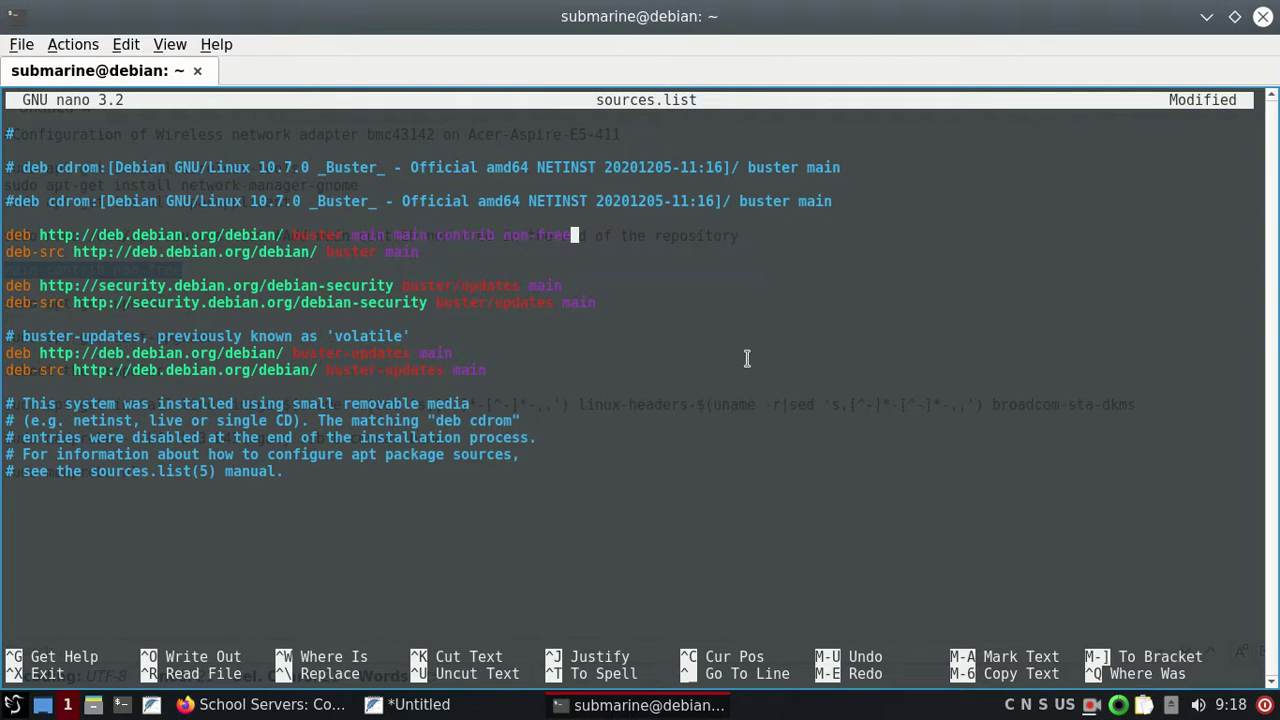
# Step: Delete the duplicate "main" from the first buster deb line so it ends in "main contrib non-free"
pyautogui.press('Left')
pyautogui.press('Left')
pyautogui.press('BackSpace')
pyautogui.press('BackSpace')
pyautogui.press('BackSpace')
pyautogui.press('BackSpace')
pyautogui.press('BackSpace')
# Step: Try to mark and copy "contrib non-free" from the first buster deb line within nano
pyautogui.hotkey('alt', 'a')
pyautogui.press('Right')
pyautogui.press('Right')
pyautogui.press('Right')
pyautogui.press('Right')
pyautogui.press('Right')
pyautogui.press('Right')
pyautogui.press('Right')
pyautogui.press('Right')
pyautogui.press('Right')
pyautogui.press('Right')
pyautogui.press('Right')
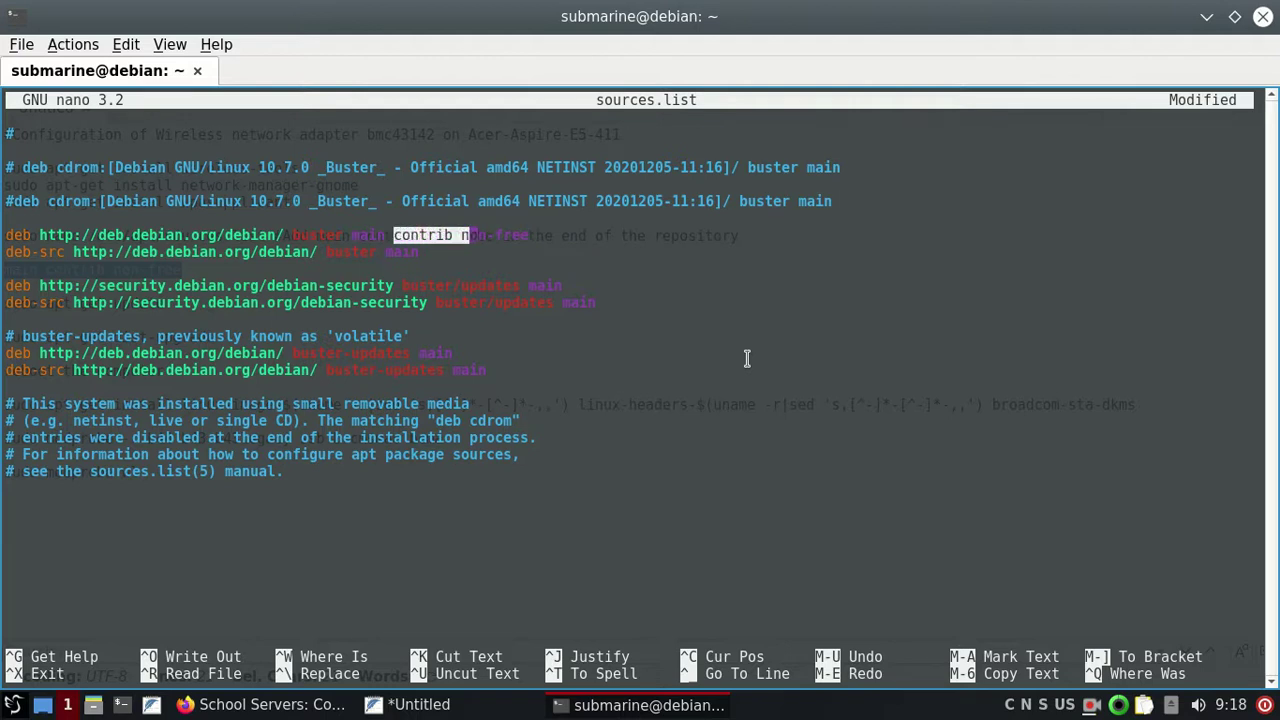
pyautogui.press('Right')
pyautogui.press('Right')
pyautogui.press('Right')
pyautogui.press('Right')
pyautogui.press('Right')
pyautogui.press('Right')
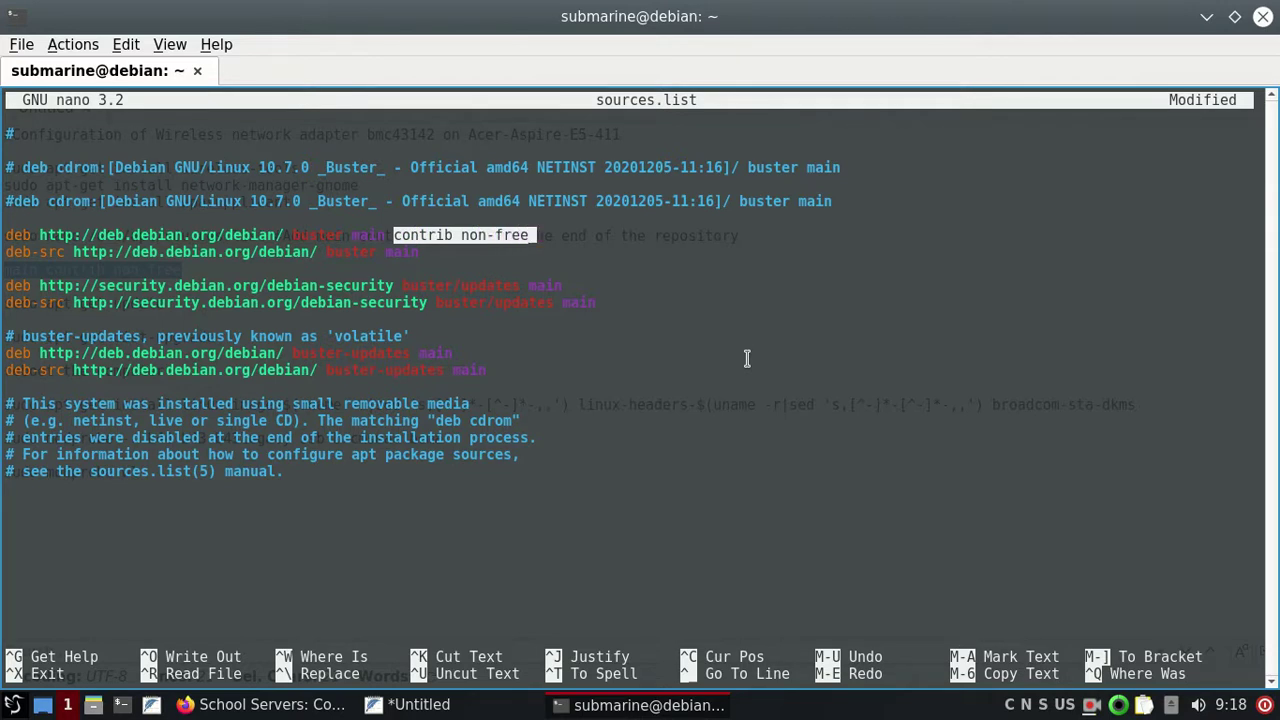
pyautogui.rightClick(453, 235)
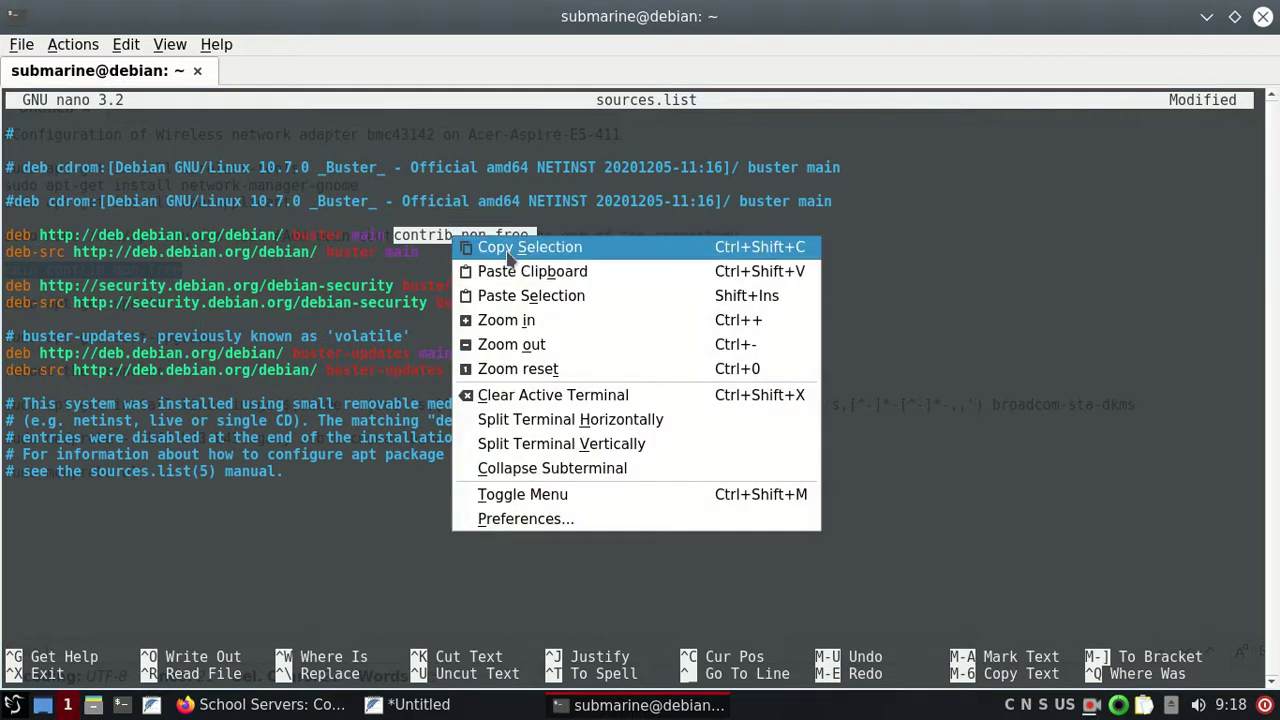
pyautogui.click(496, 249)
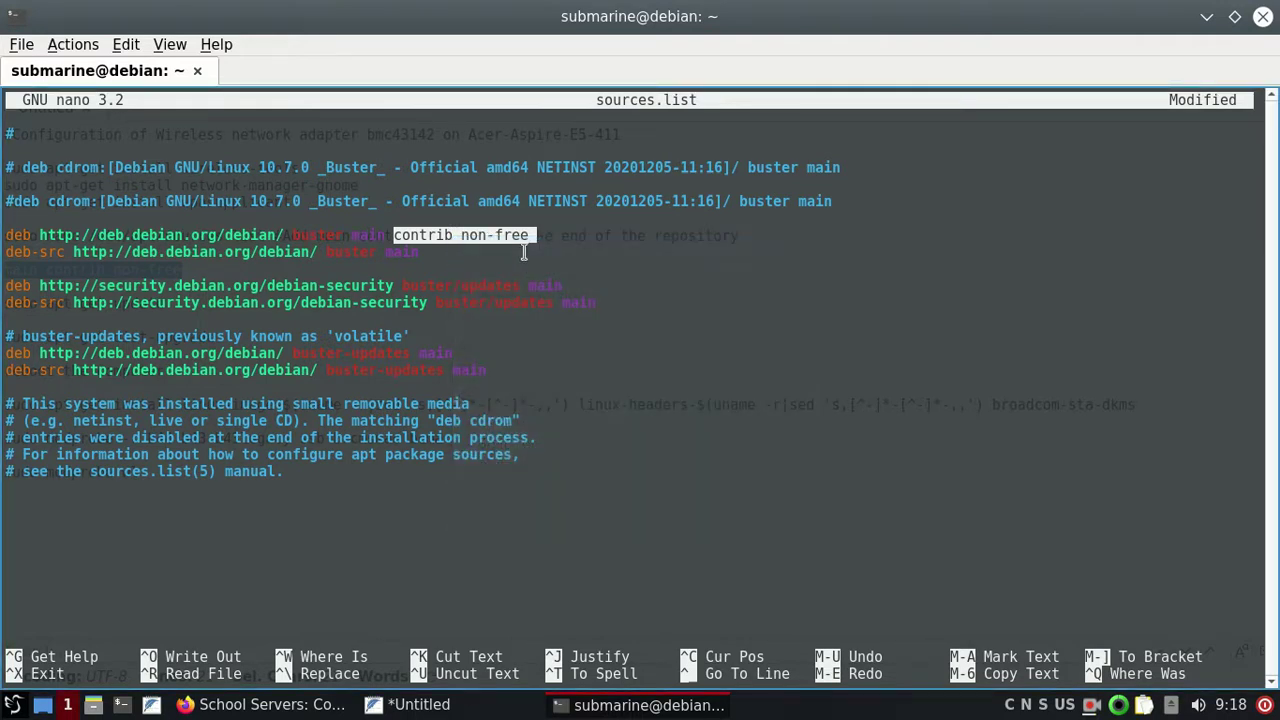
# Step: Paste "main contrib non-free" at the end of the buster deb-src line and delete the duplicate "main"
pyautogui.press('Down')
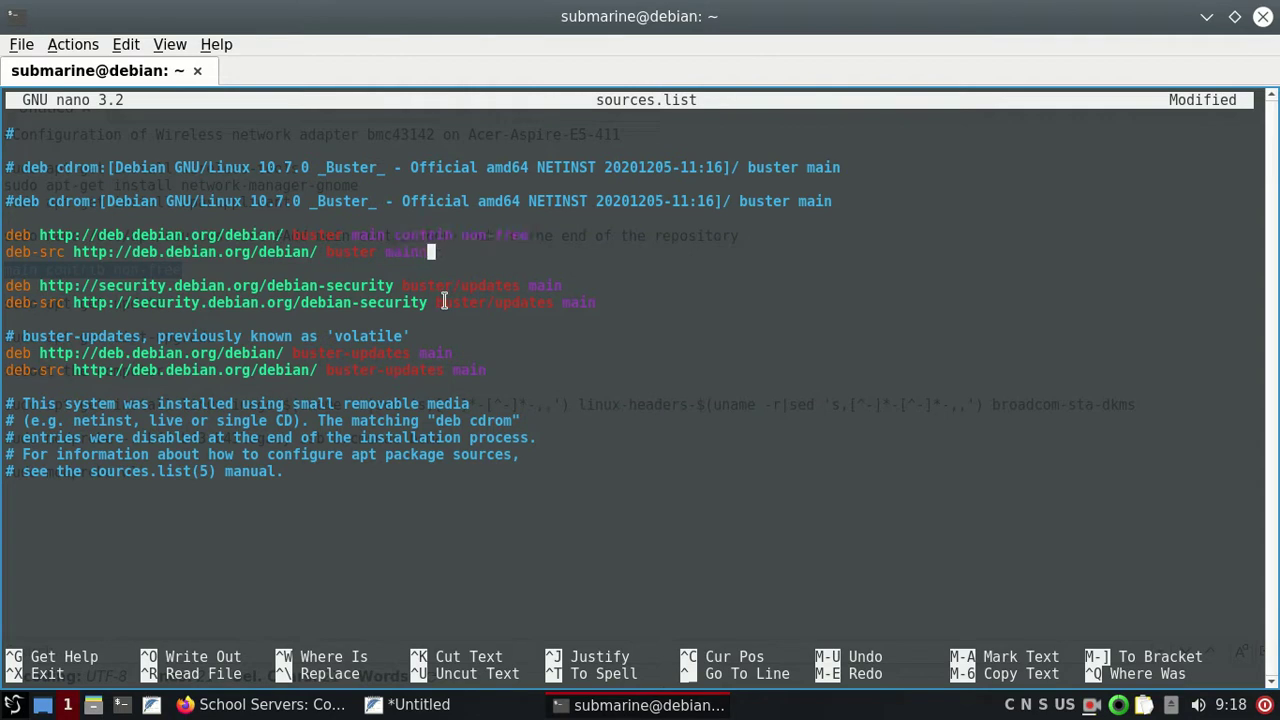
pyautogui.rightClick(437, 255)
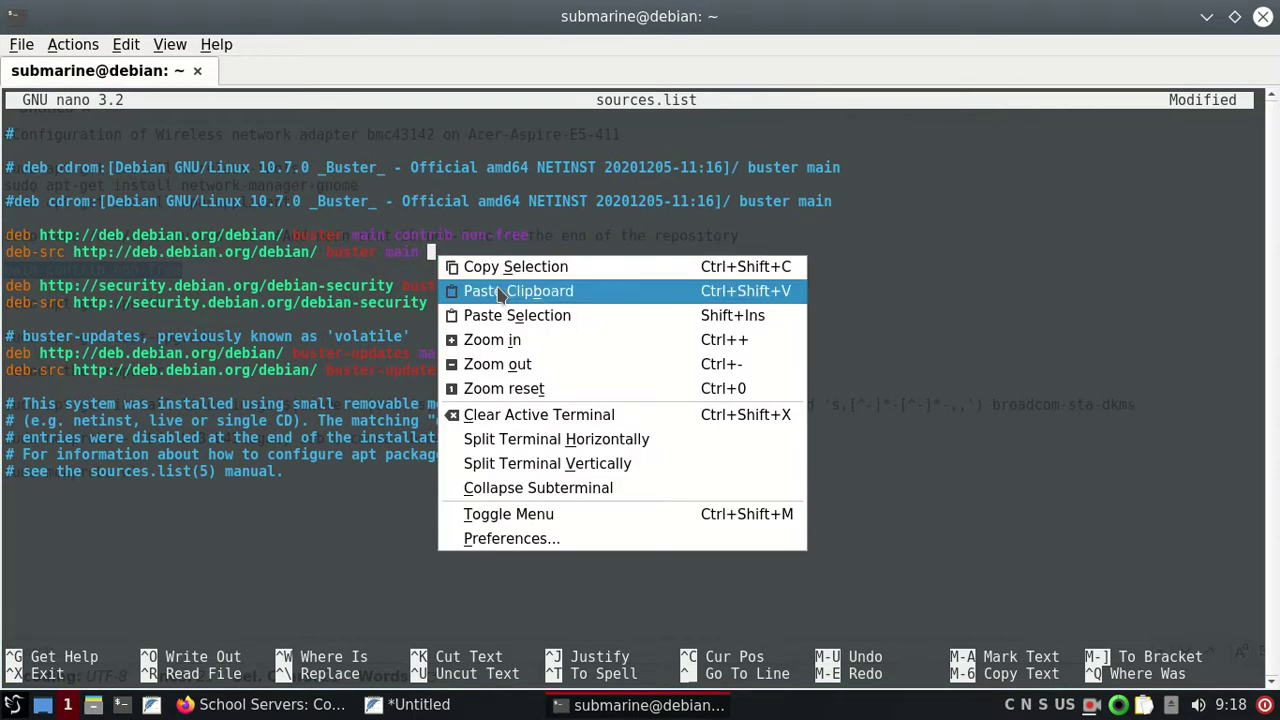
pyautogui.click(515, 291)
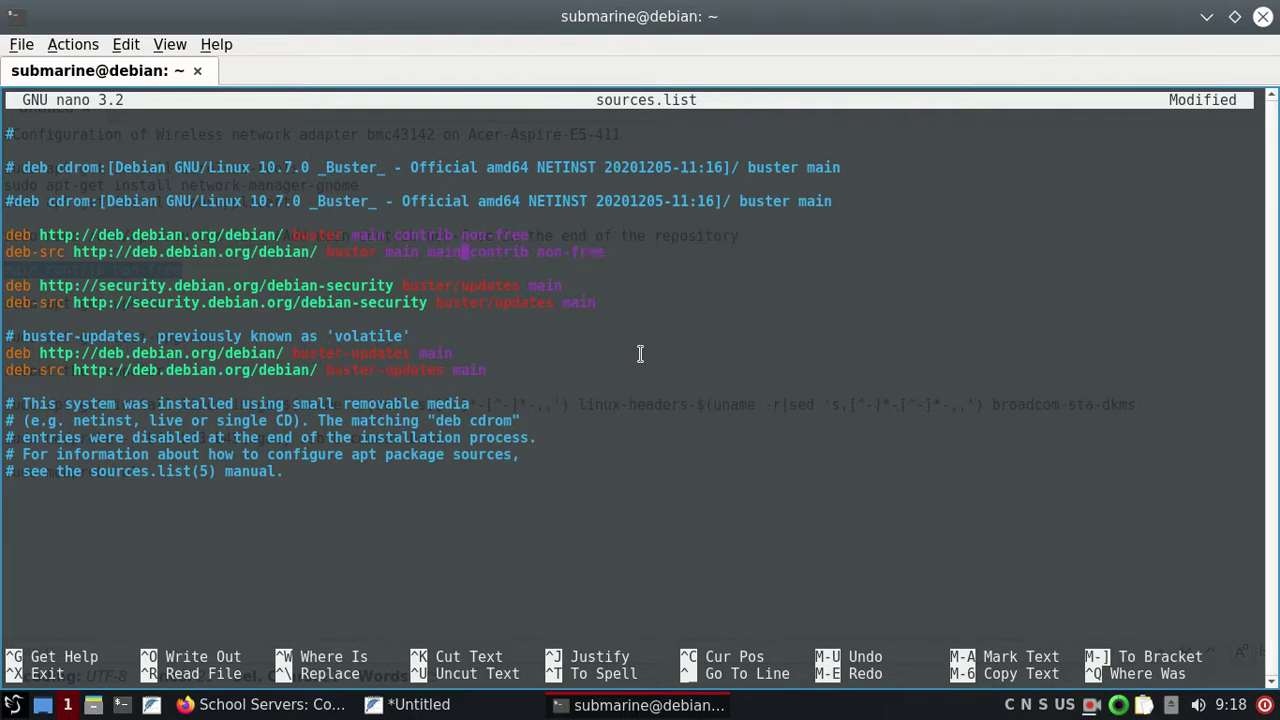
pyautogui.press('BackSpace')
pyautogui.press('BackSpace')
pyautogui.press('BackSpace')
pyautogui.press('BackSpace')
pyautogui.press('BackSpace')
# Step: Copy only "contrib non-free" from the configuration notes and return to sources.list in the terminal
pyautogui.click(418, 705)
pyautogui.click(404, 300)
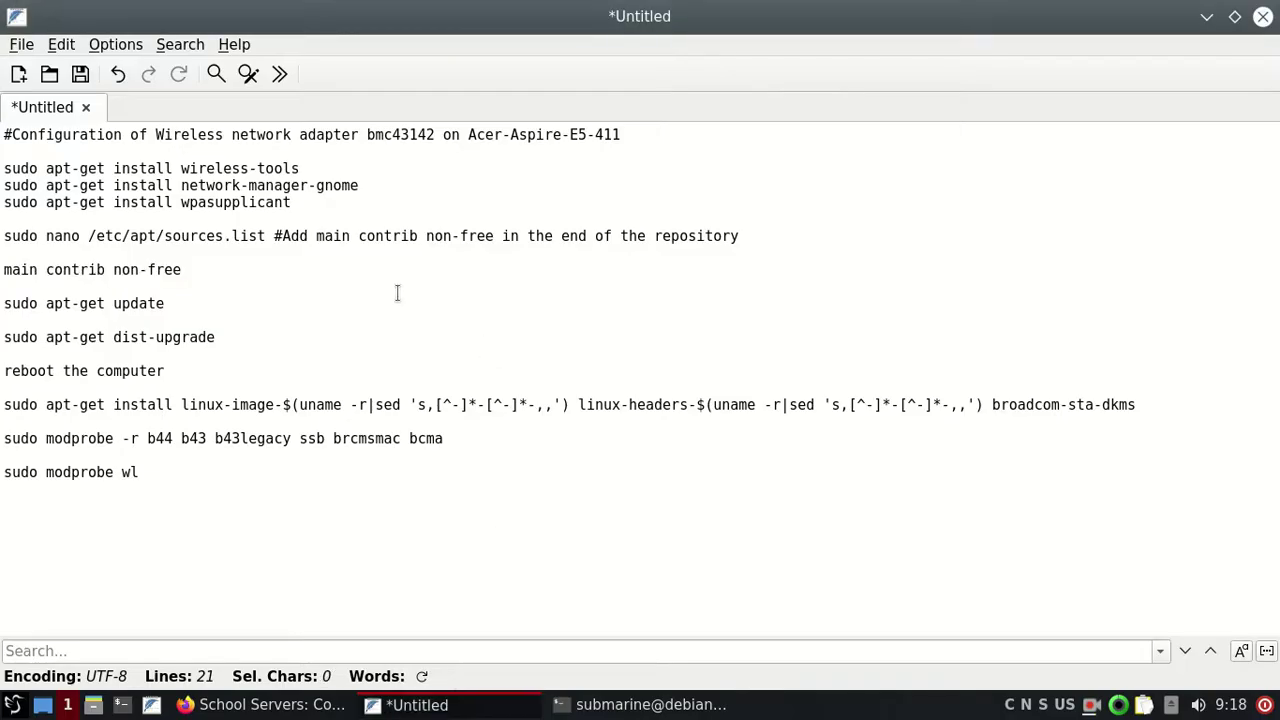
pyautogui.moveTo(47, 270); pyautogui.dragTo(188, 272)
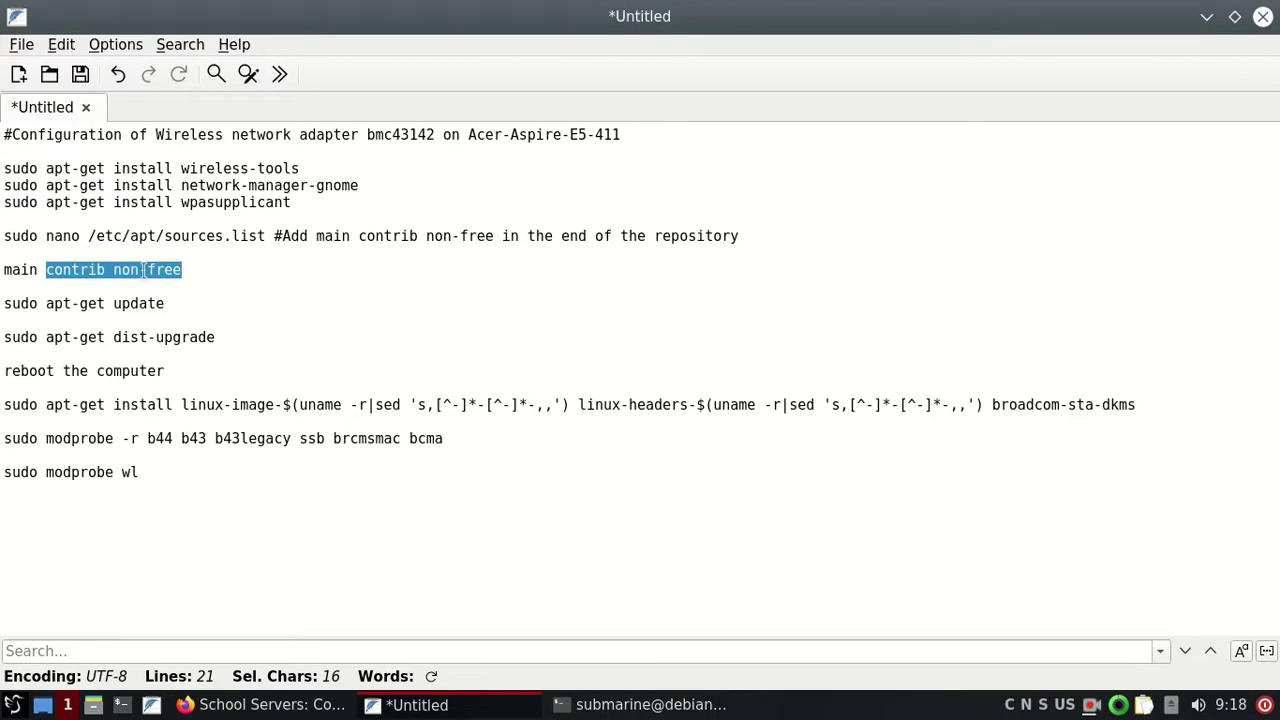
pyautogui.rightClick(145, 270)
pyautogui.click(198, 358)
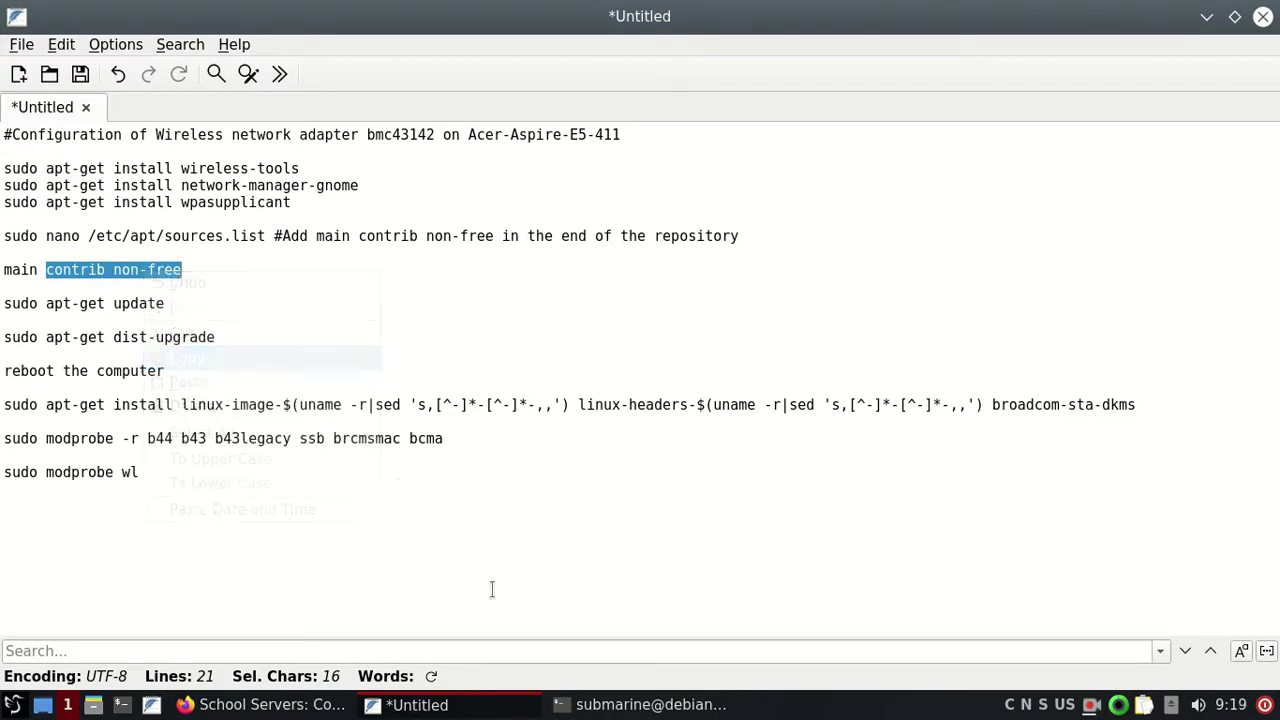
pyautogui.click(627, 705)
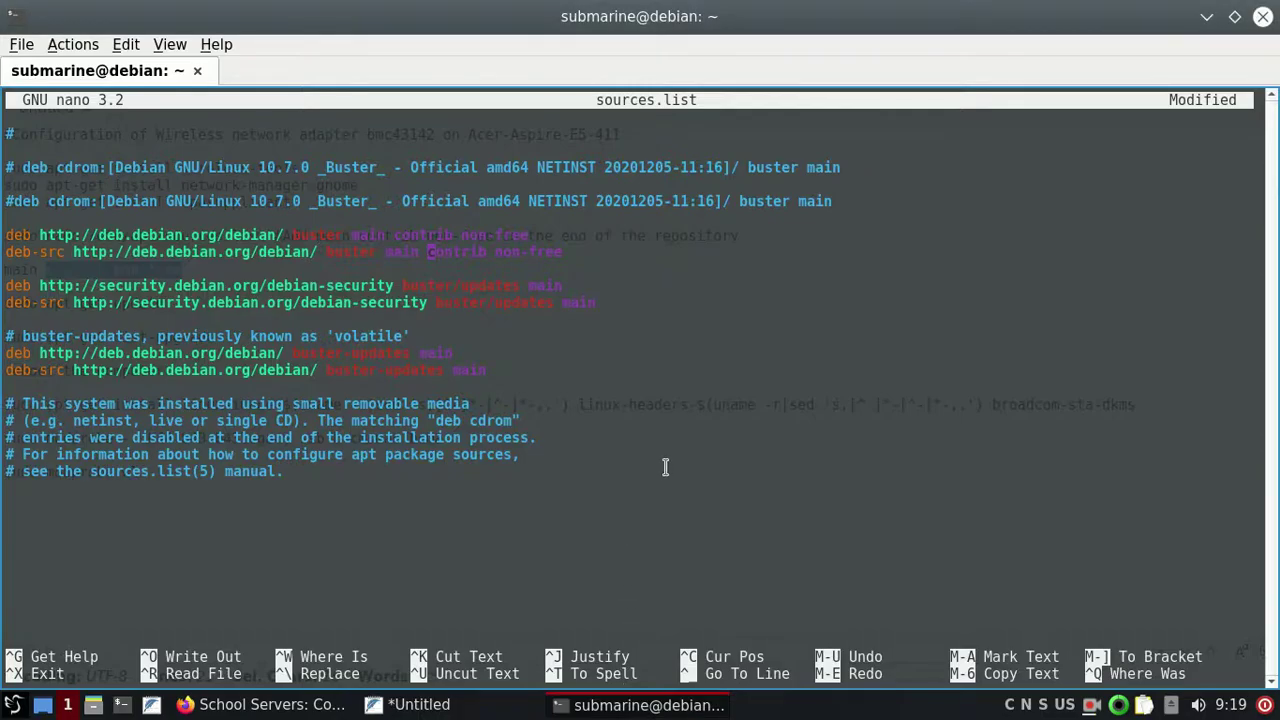
# Step: Append "contrib non-free" to the deb and deb-src lines of the security.debian.org buster/updates repository
pyautogui.press('Down')
pyautogui.press('Right')
pyautogui.press('Right')
pyautogui.press('Right')
pyautogui.rightClick(576, 285)
pyautogui.click(663, 320)
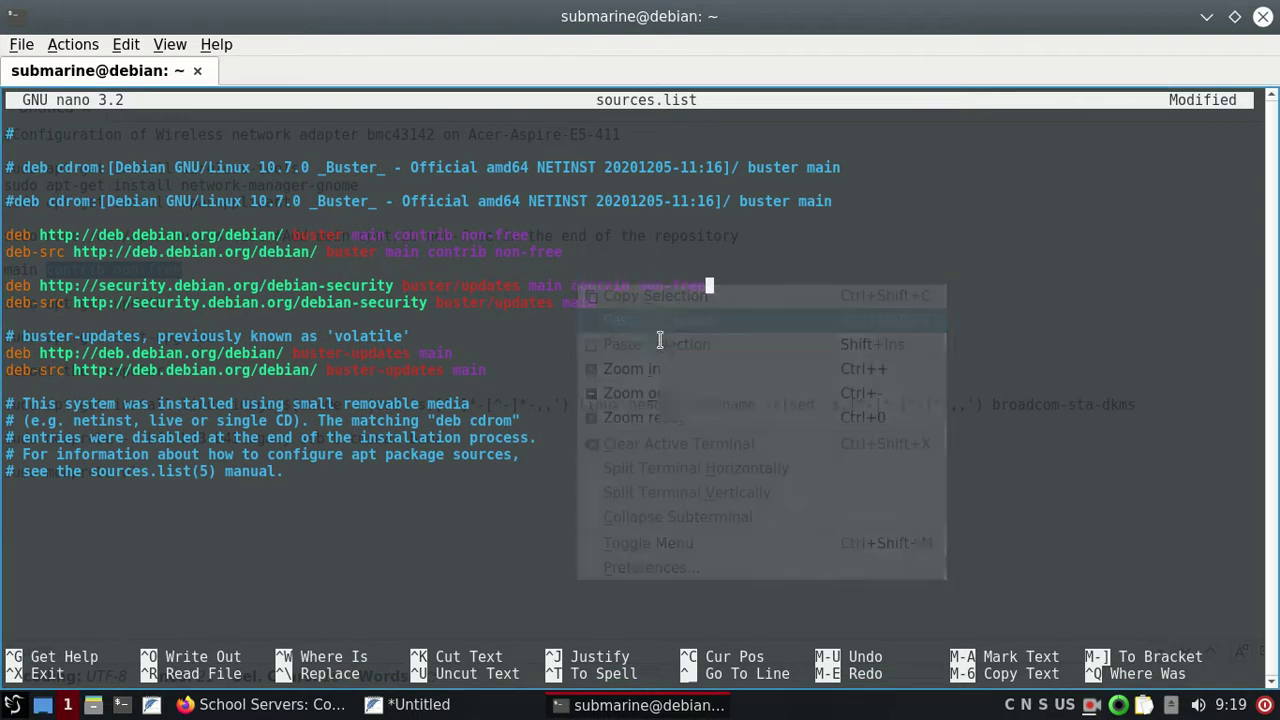
pyautogui.press('Down')
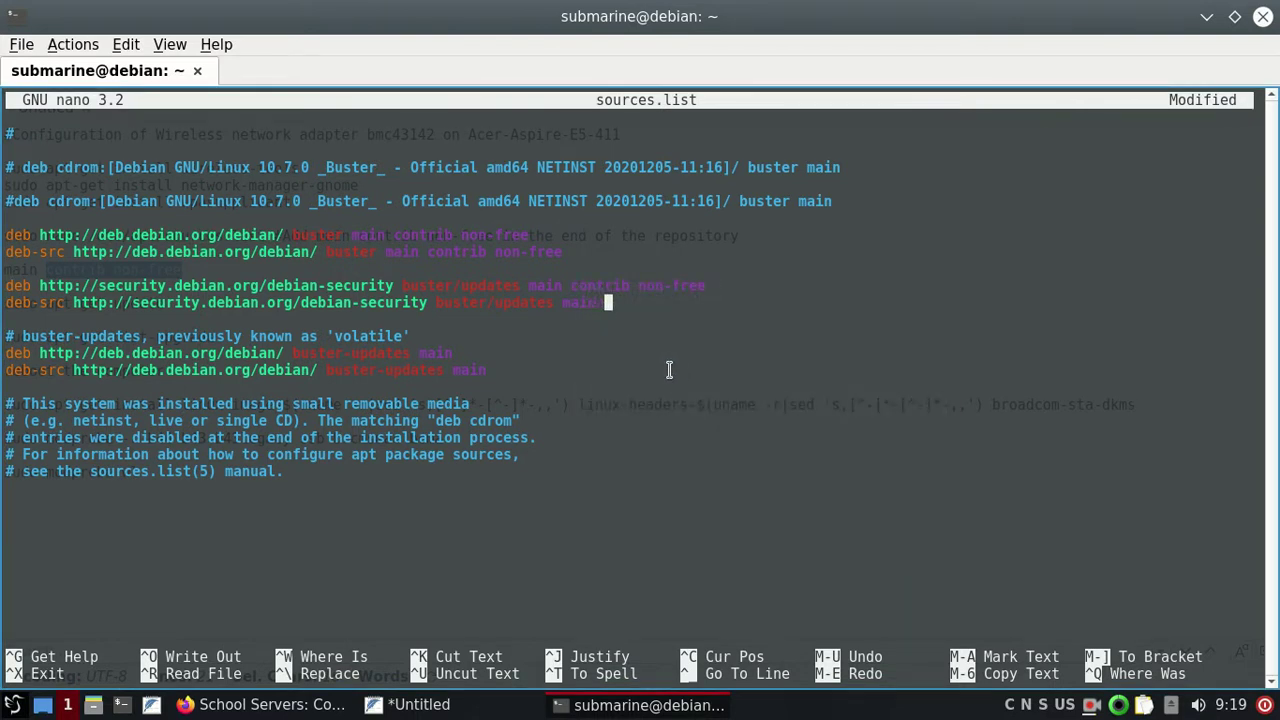
pyautogui.rightClick(620, 302)
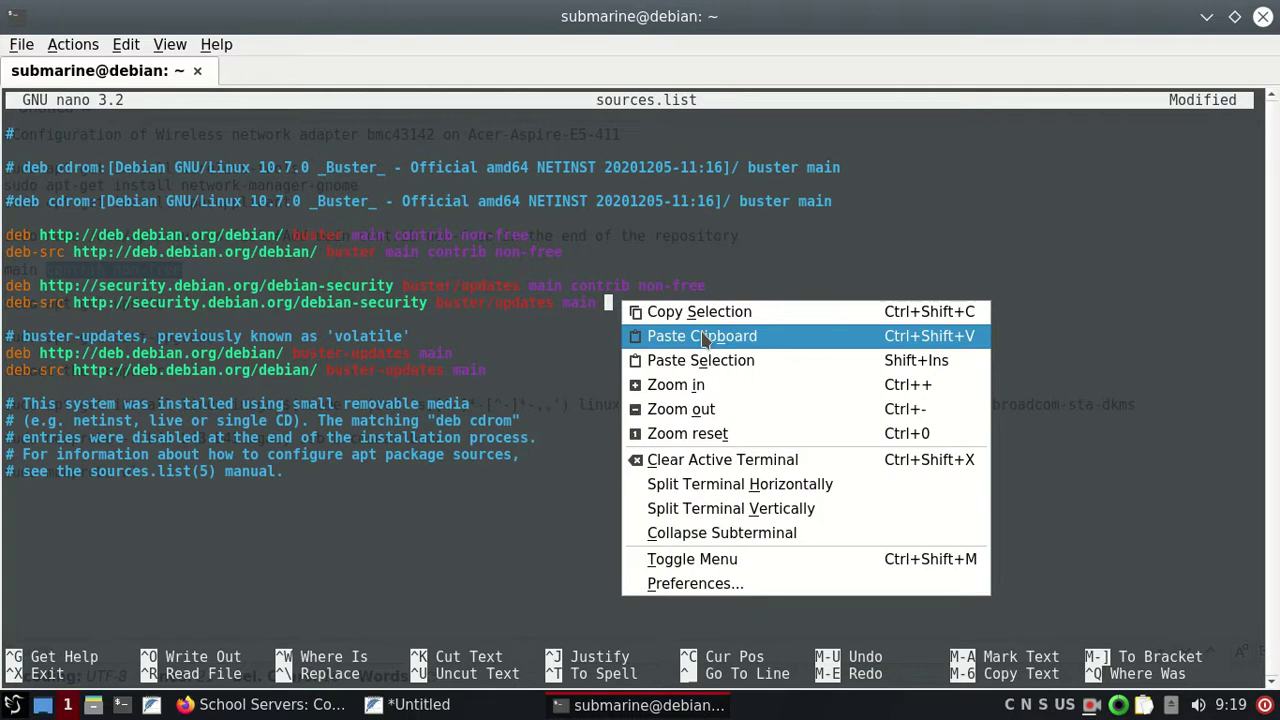
pyautogui.click(705, 337)
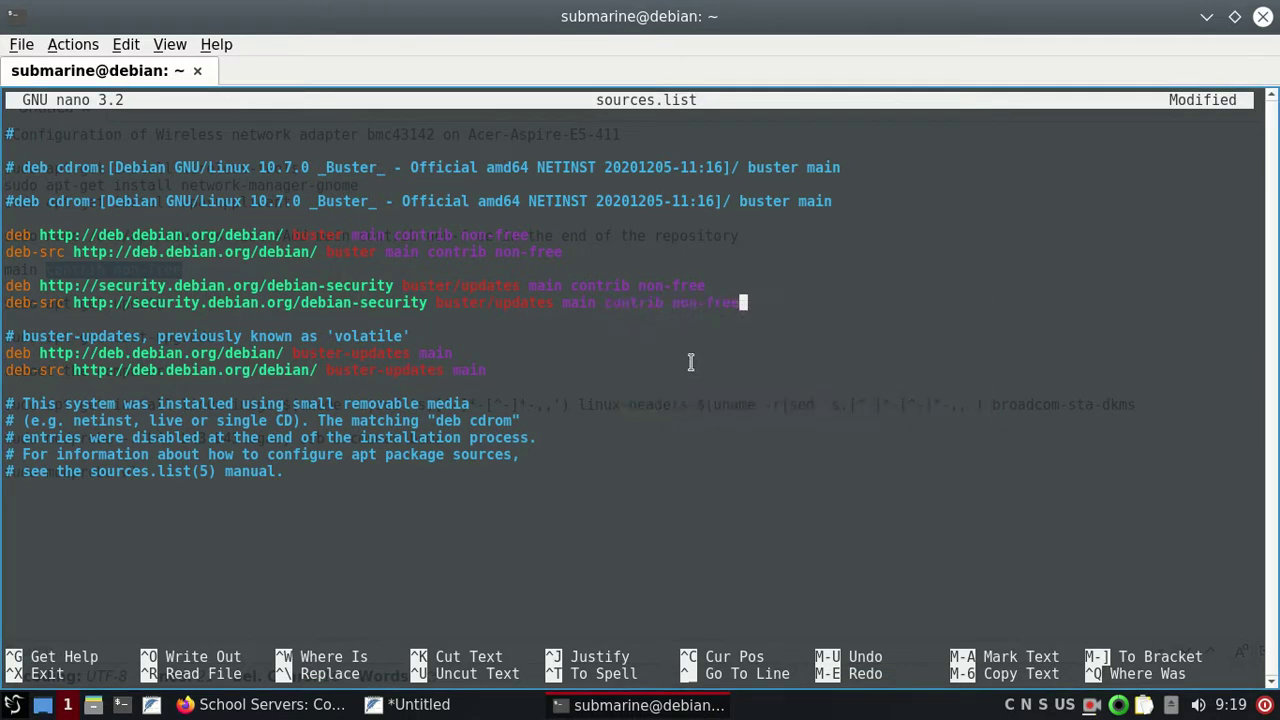
# Step: Append "contrib non-free" to the deb and deb-src lines of the deb.debian.org buster-updates repository
pyautogui.press('Down')
pyautogui.press('Down')
pyautogui.press('Down')
pyautogui.press('Right')
pyautogui.press('Up')
pyautogui.press('Right')
pyautogui.press('Right')
pyautogui.press('Right')
pyautogui.press('Right')
pyautogui.press('Right')
pyautogui.press('Right')
pyautogui.press('Right')
pyautogui.press('Right')
pyautogui.press('Right')
pyautogui.press('Right')
pyautogui.press('Right')
pyautogui.press('Right')
pyautogui.press('Right')
pyautogui.press('Right')
pyautogui.press('Right')
pyautogui.press('Right')
pyautogui.press('Right')
pyautogui.press('Right')
pyautogui.press('Right')
pyautogui.press('Right')
pyautogui.press('Right')
pyautogui.press('Right')
pyautogui.rightClick(464, 350)
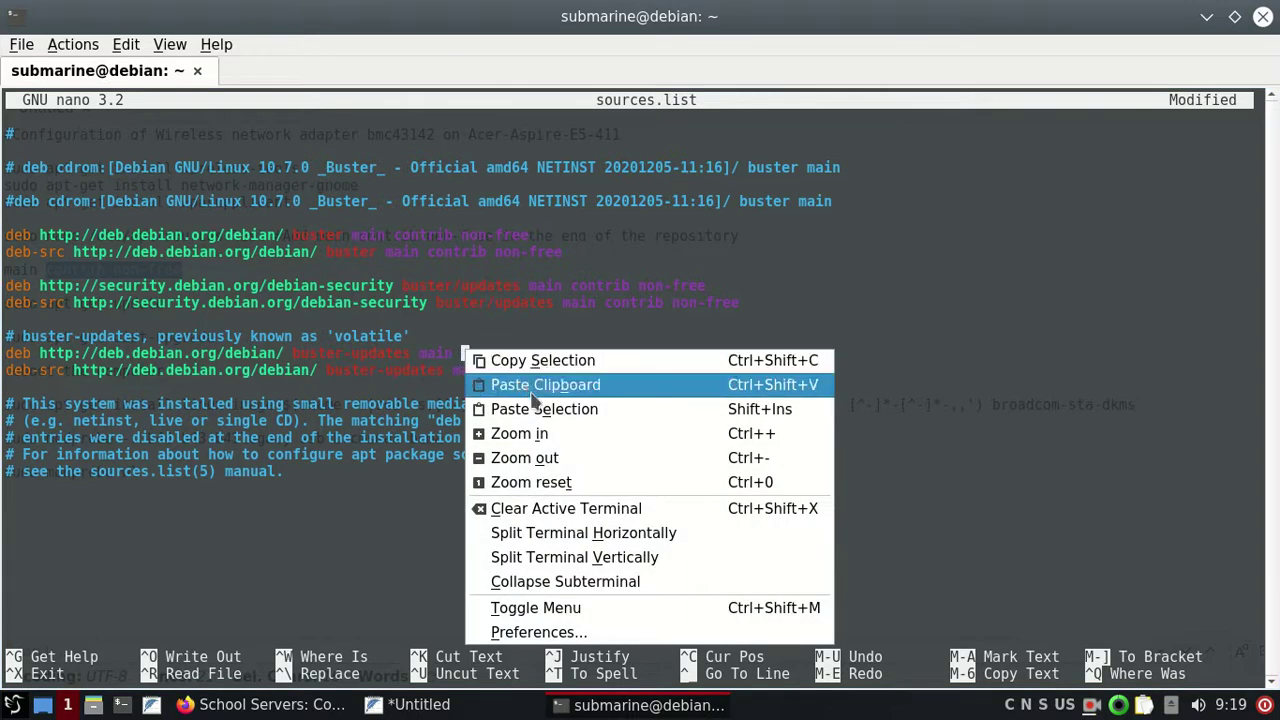
pyautogui.click(545, 385)
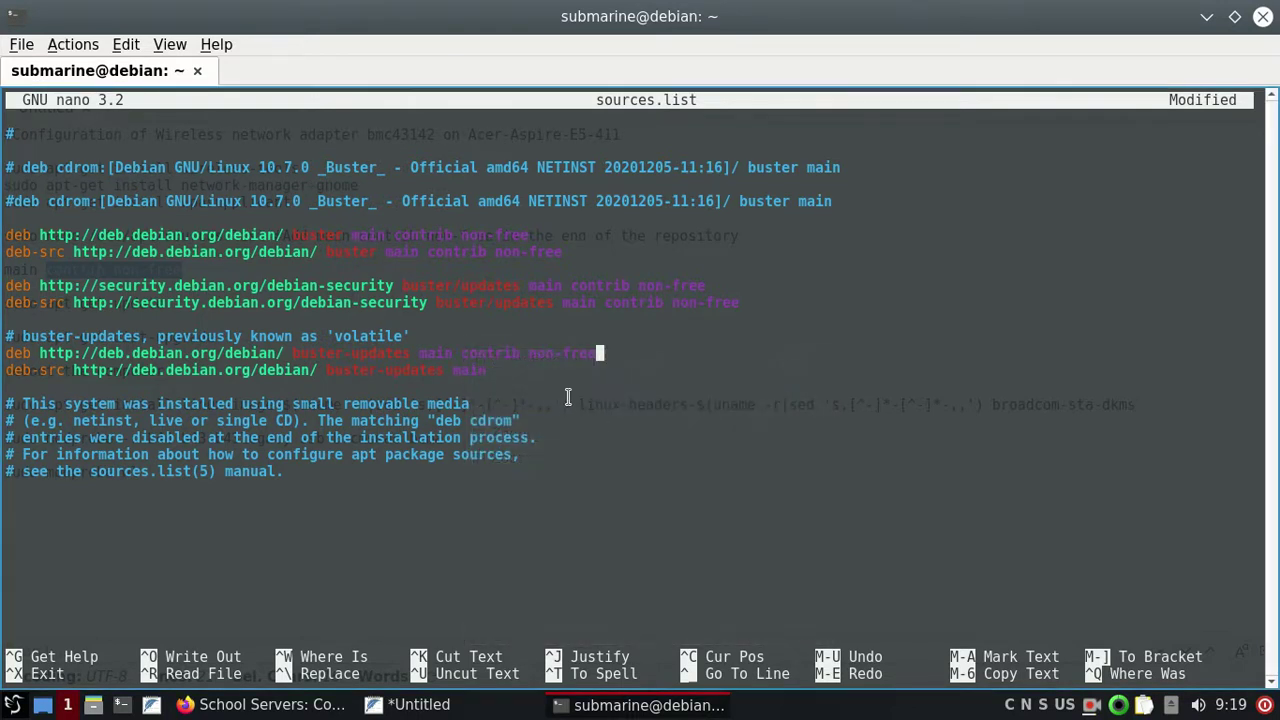
pyautogui.press('Down')
pyautogui.rightClick(500, 370)
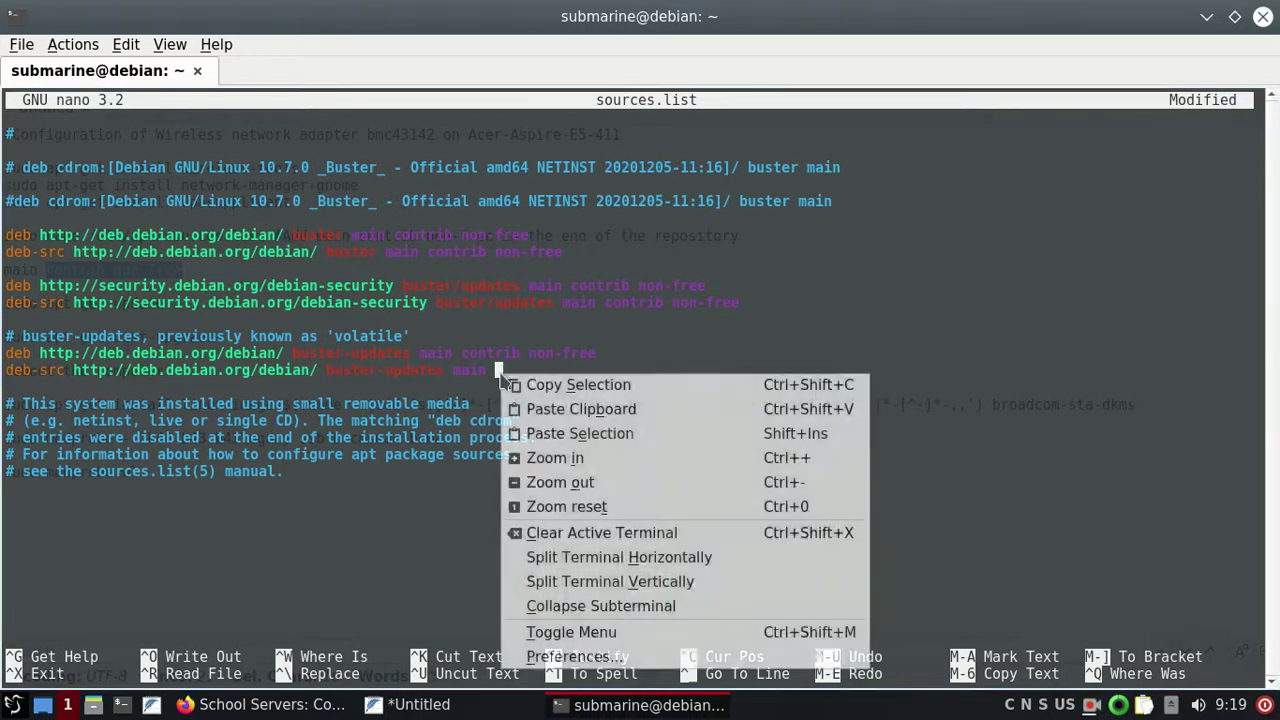
pyautogui.click(596, 411)
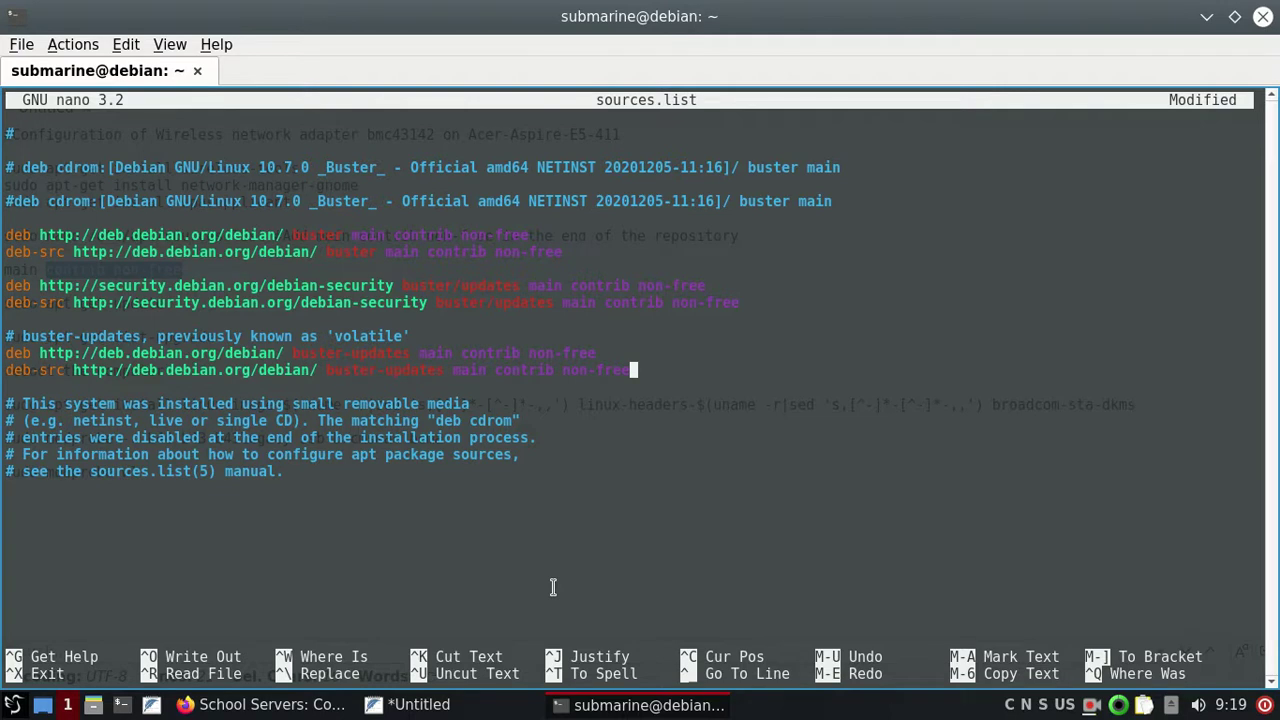
# Step: Save the changes under the file name sources.list and exit nano
pyautogui.hotkey('ctrl', 'o')
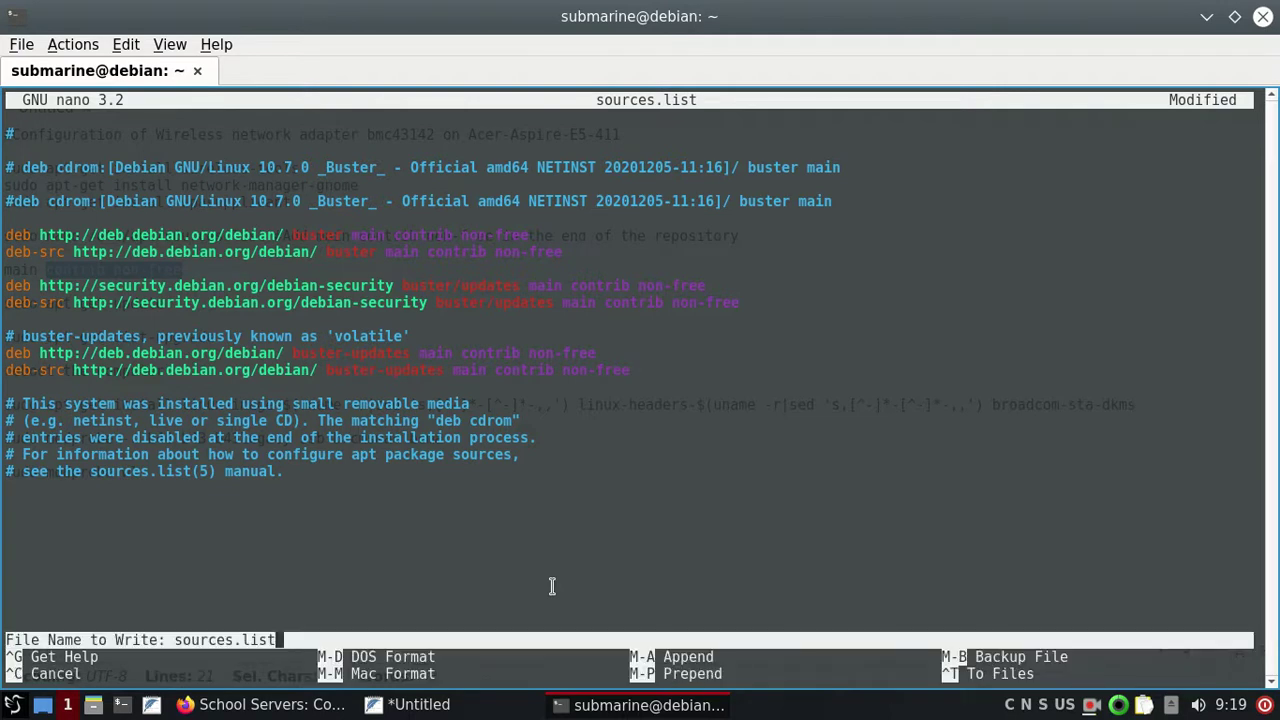
pyautogui.press('Return')
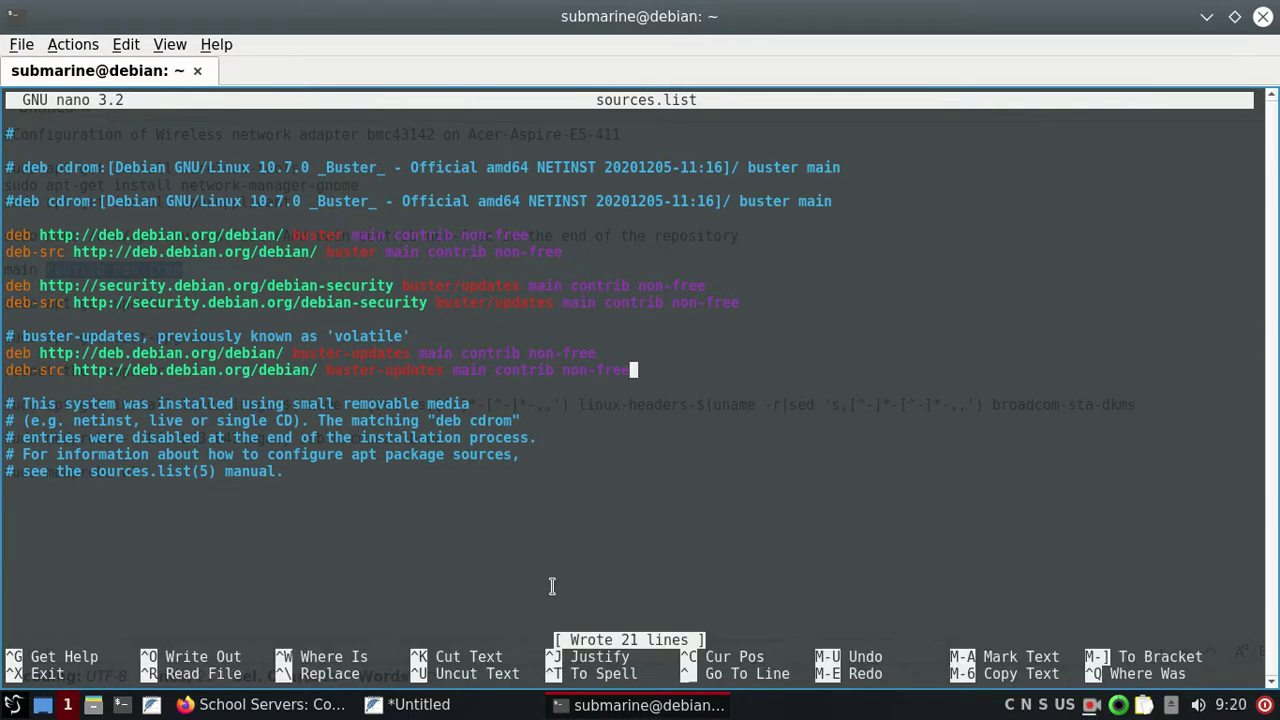
pyautogui.hotkey('ctrl', 'x')
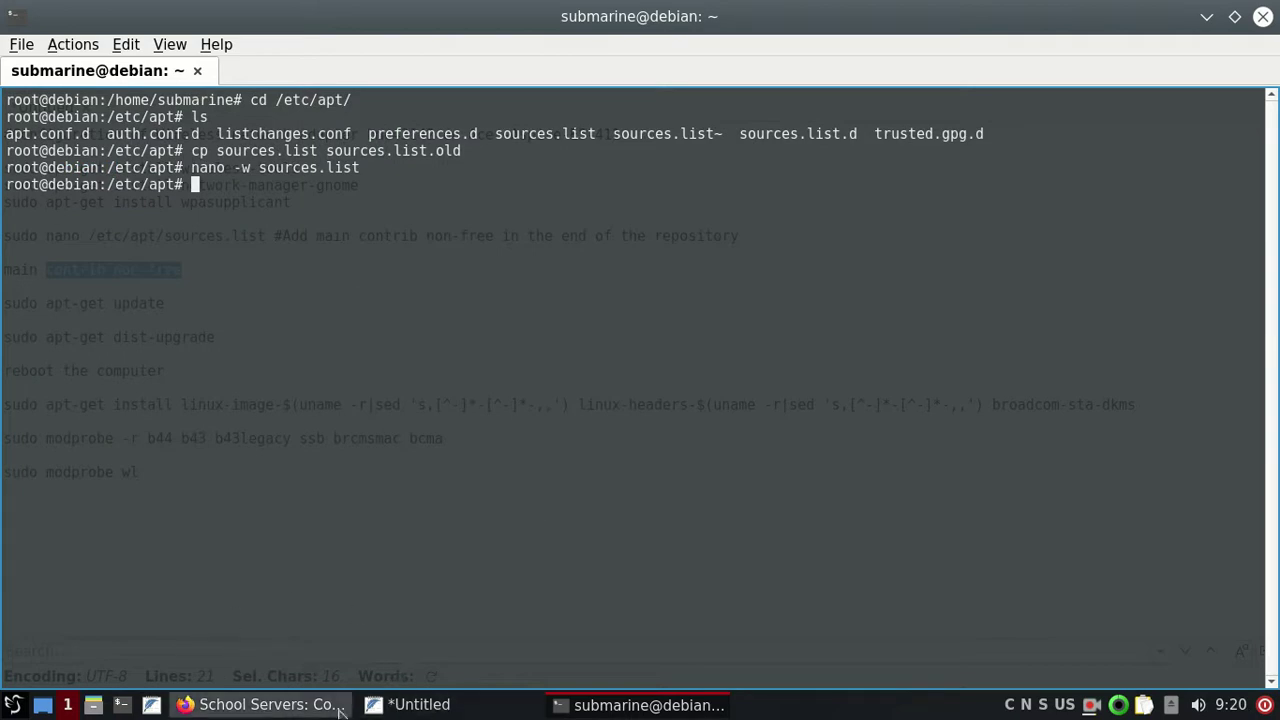
# Step: Copy "apt-get update" from the configuration notes and run it in the root terminal
pyautogui.click(410, 704)
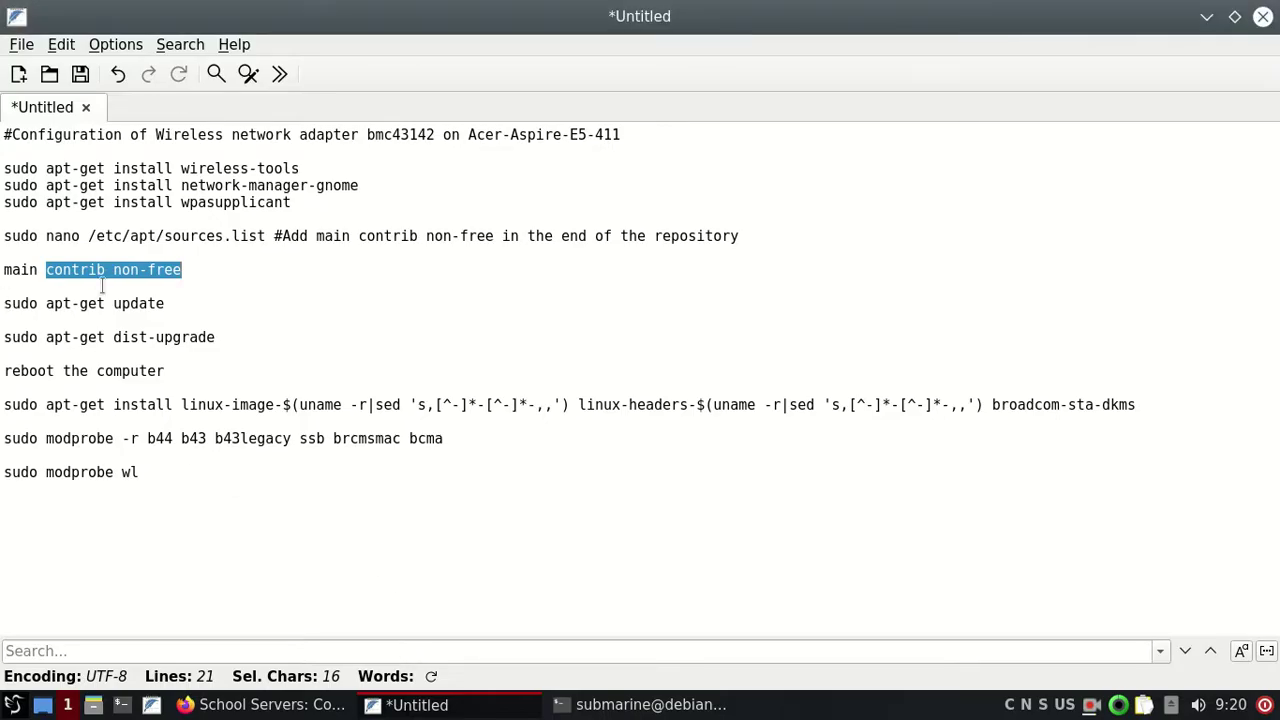
pyautogui.moveTo(47, 303); pyautogui.dragTo(151, 310)
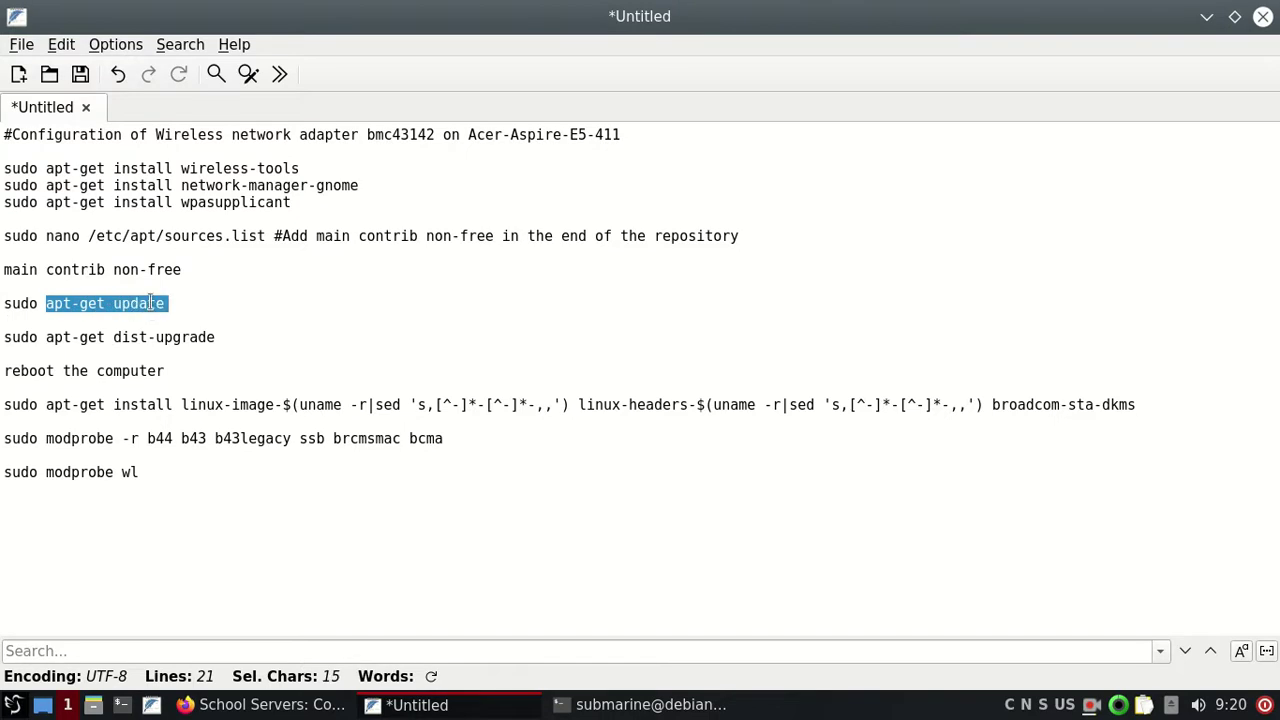
pyautogui.rightClick(151, 304)
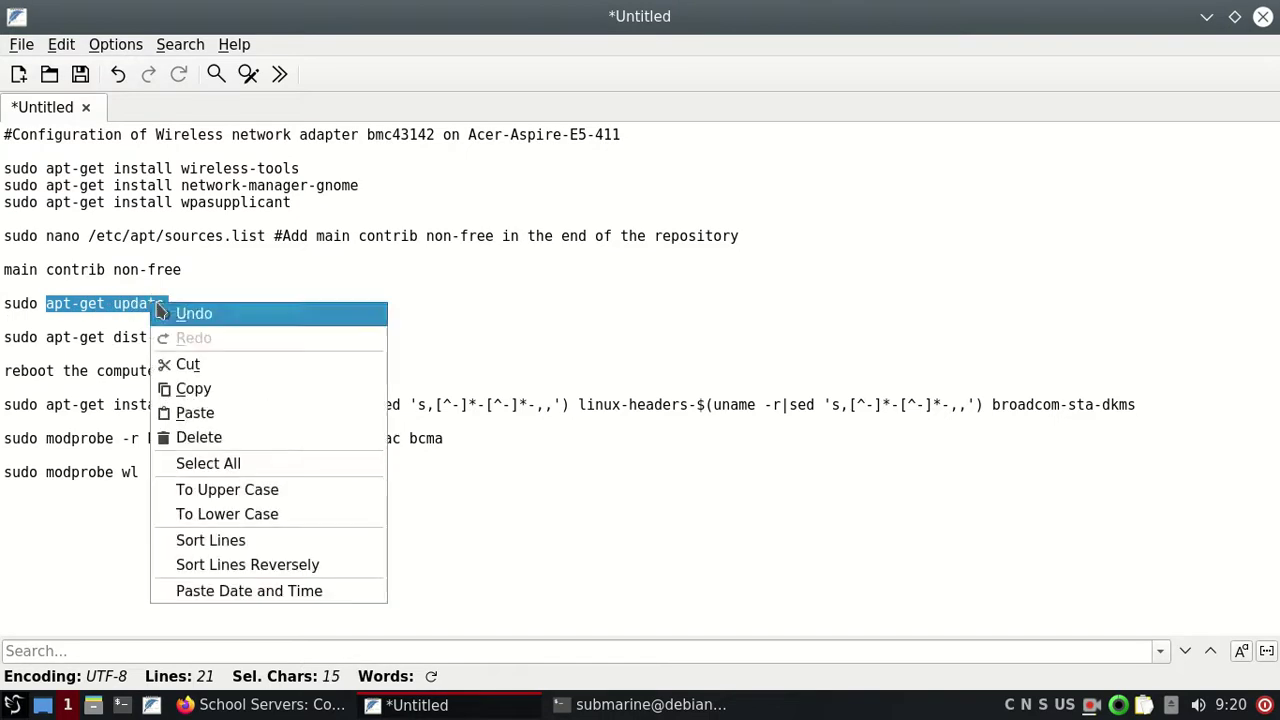
pyautogui.click(207, 390)
pyautogui.click(580, 704)
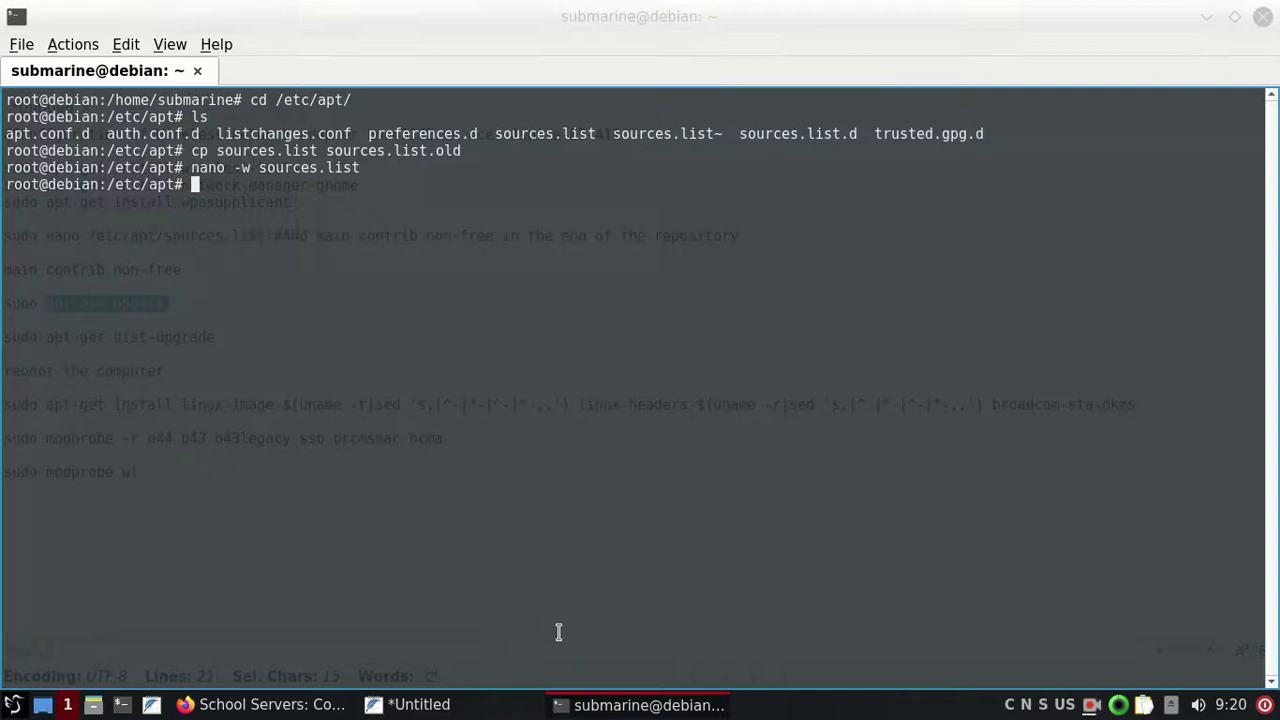
pyautogui.rightClick(247, 243)
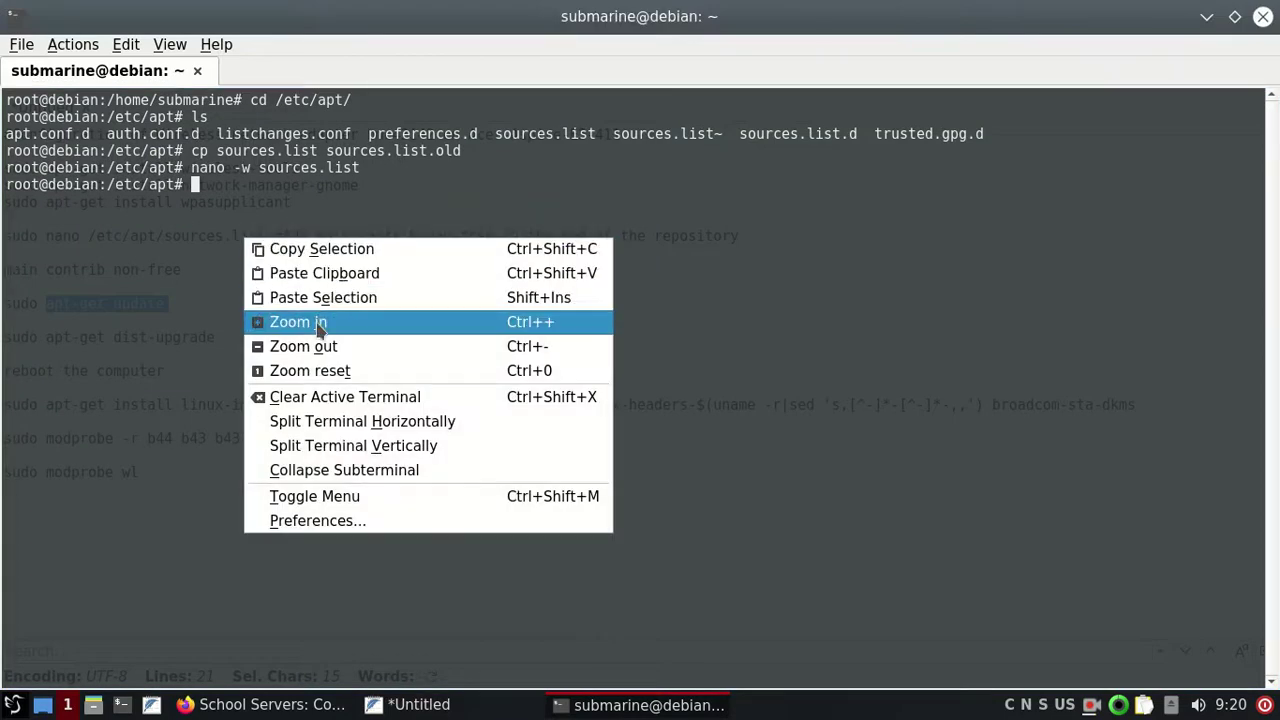
pyautogui.click(327, 273)
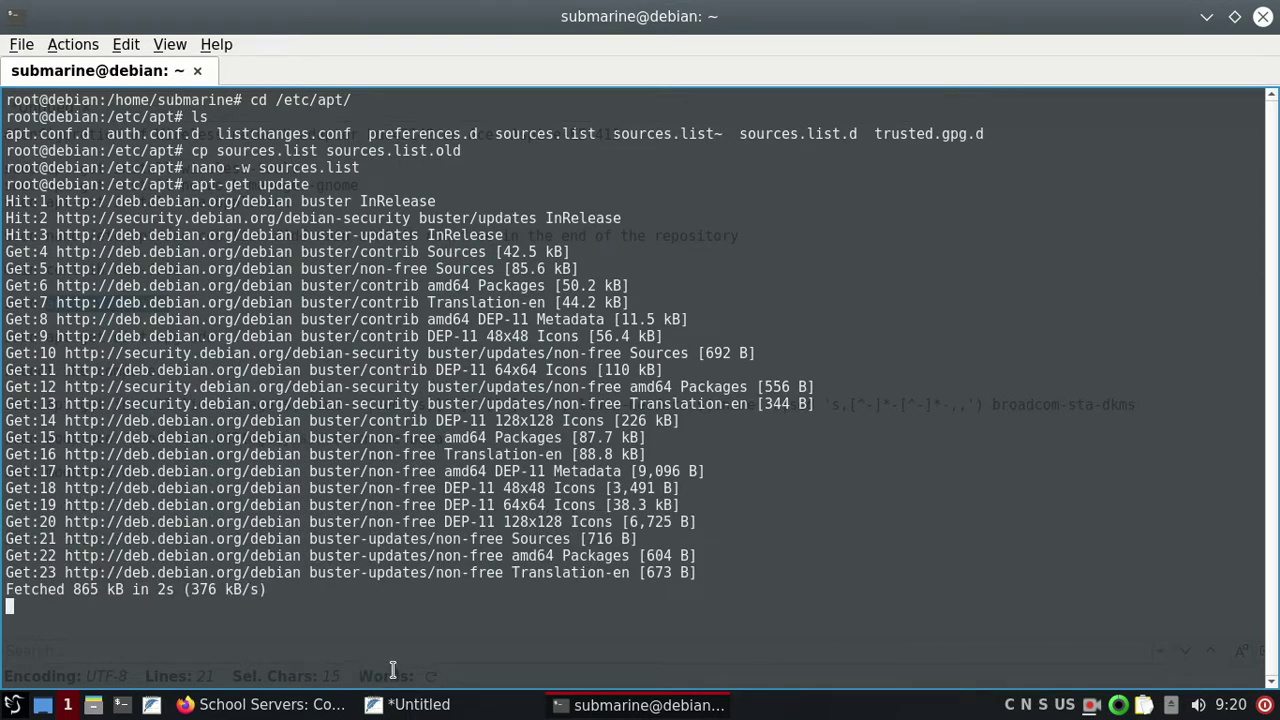
# Step: Copy "apt-get dist-upgrade" from the configuration notes and run it in the root terminal
pyautogui.click(412, 705)
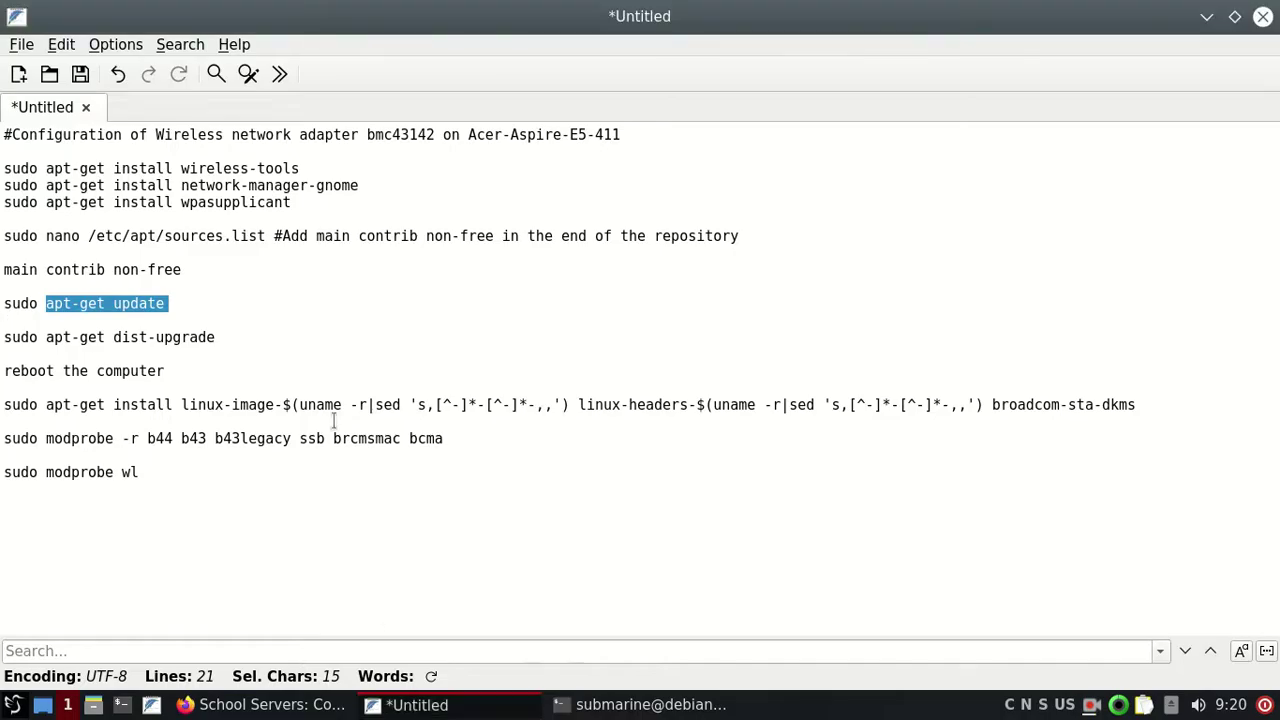
pyautogui.click(270, 334)
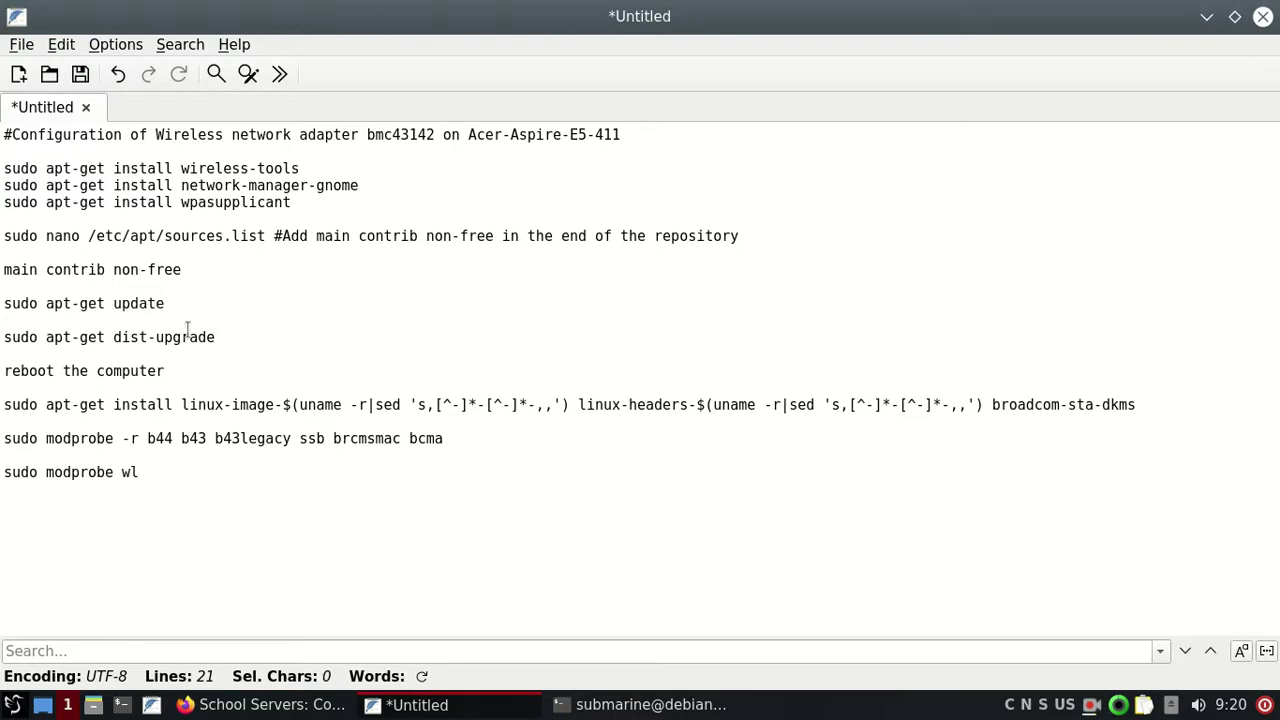
pyautogui.moveTo(47, 340); pyautogui.dragTo(210, 352)
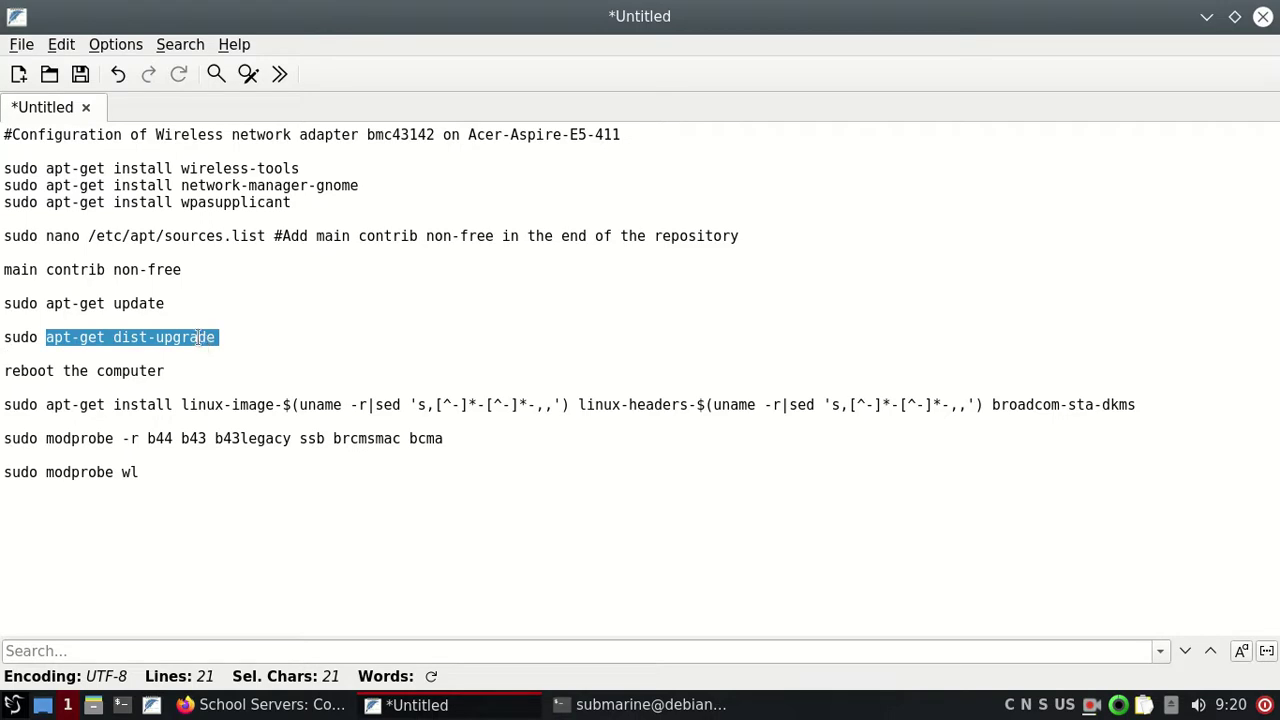
pyautogui.rightClick(198, 339)
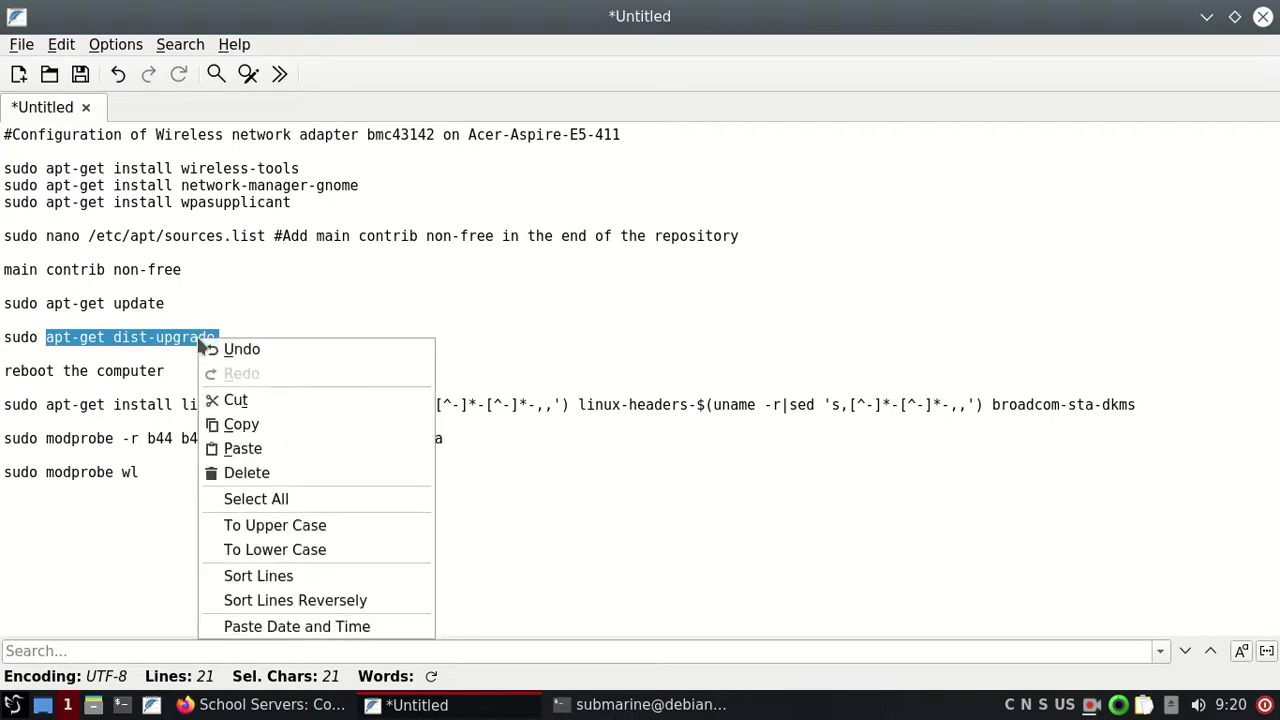
pyautogui.click(240, 424)
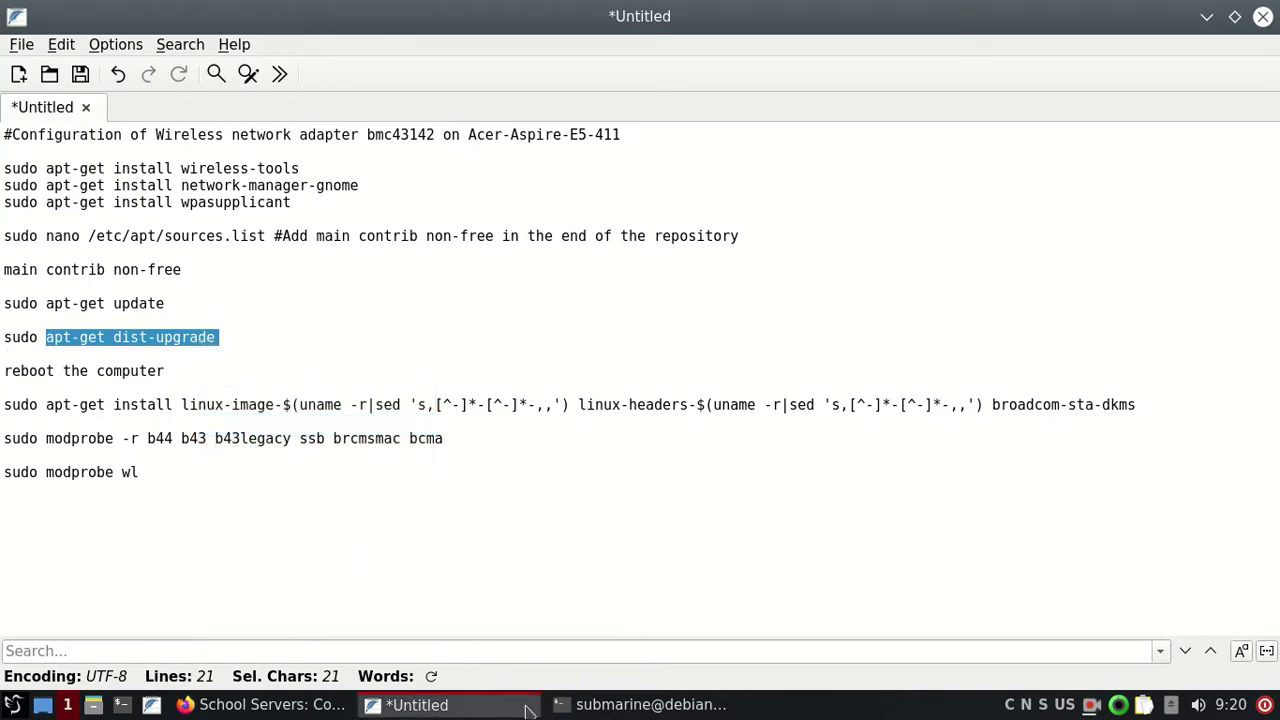
pyautogui.click(596, 705)
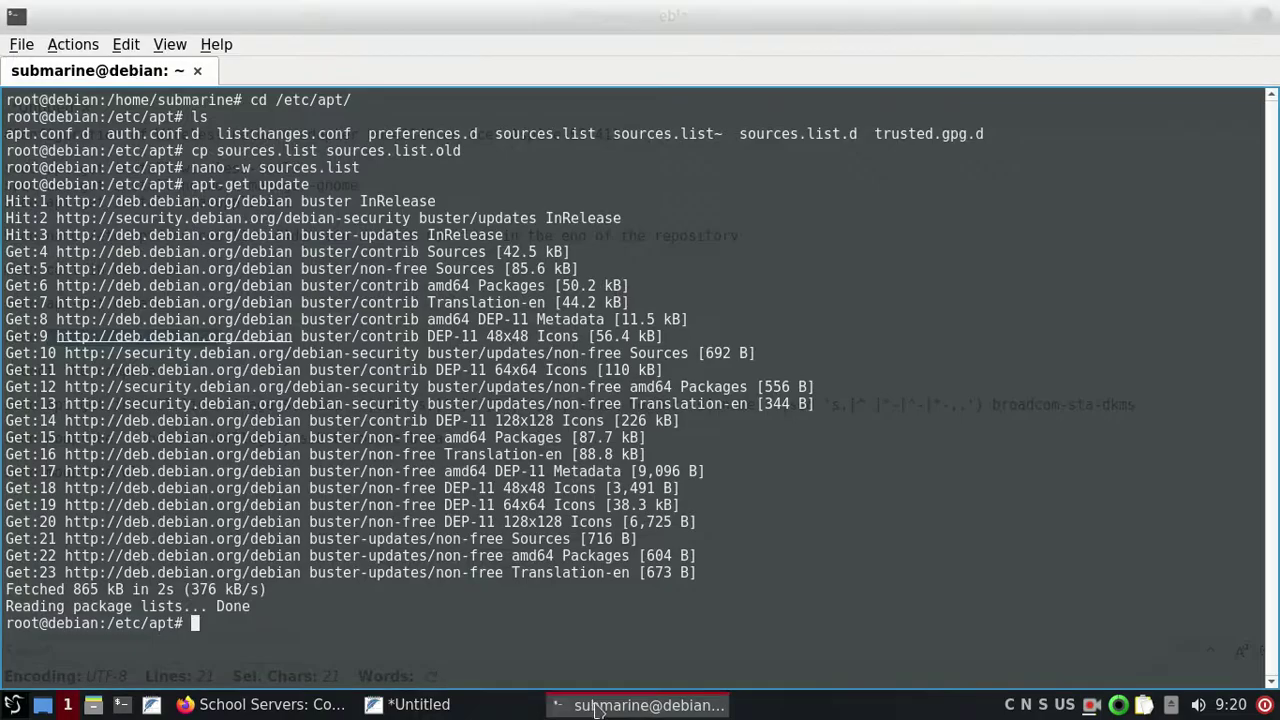
pyautogui.rightClick(207, 626)
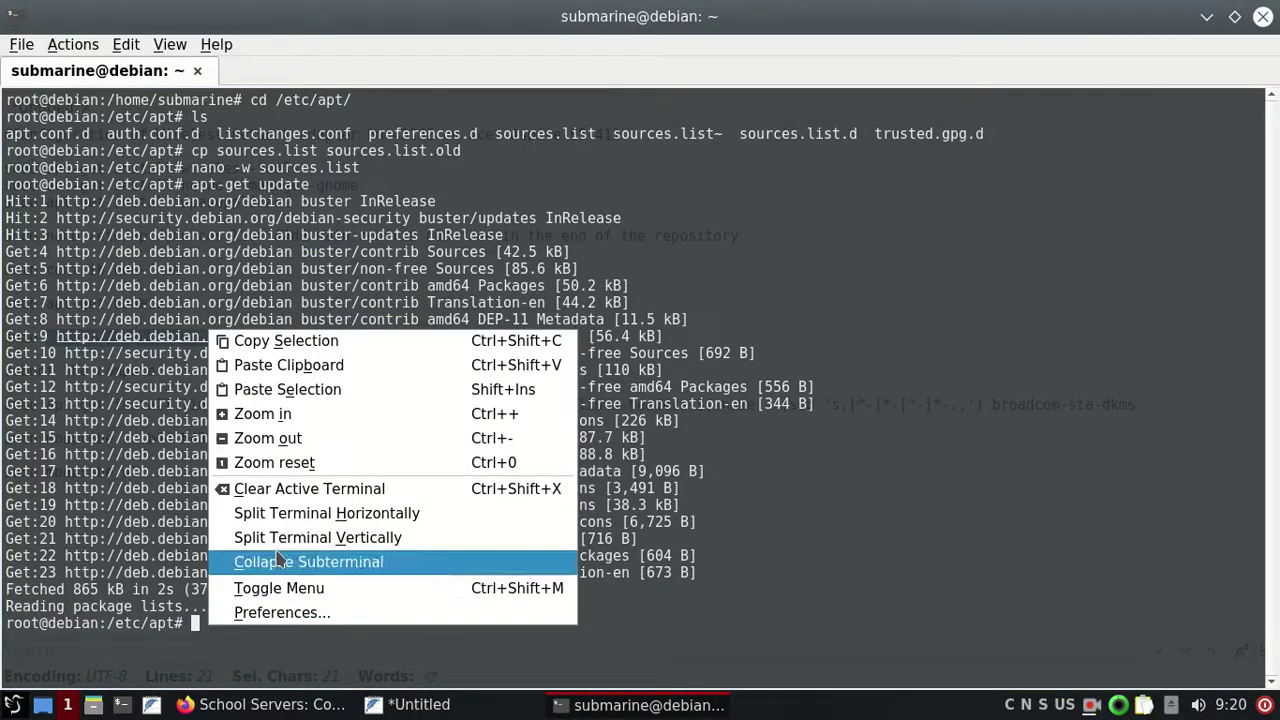
pyautogui.click(272, 366)
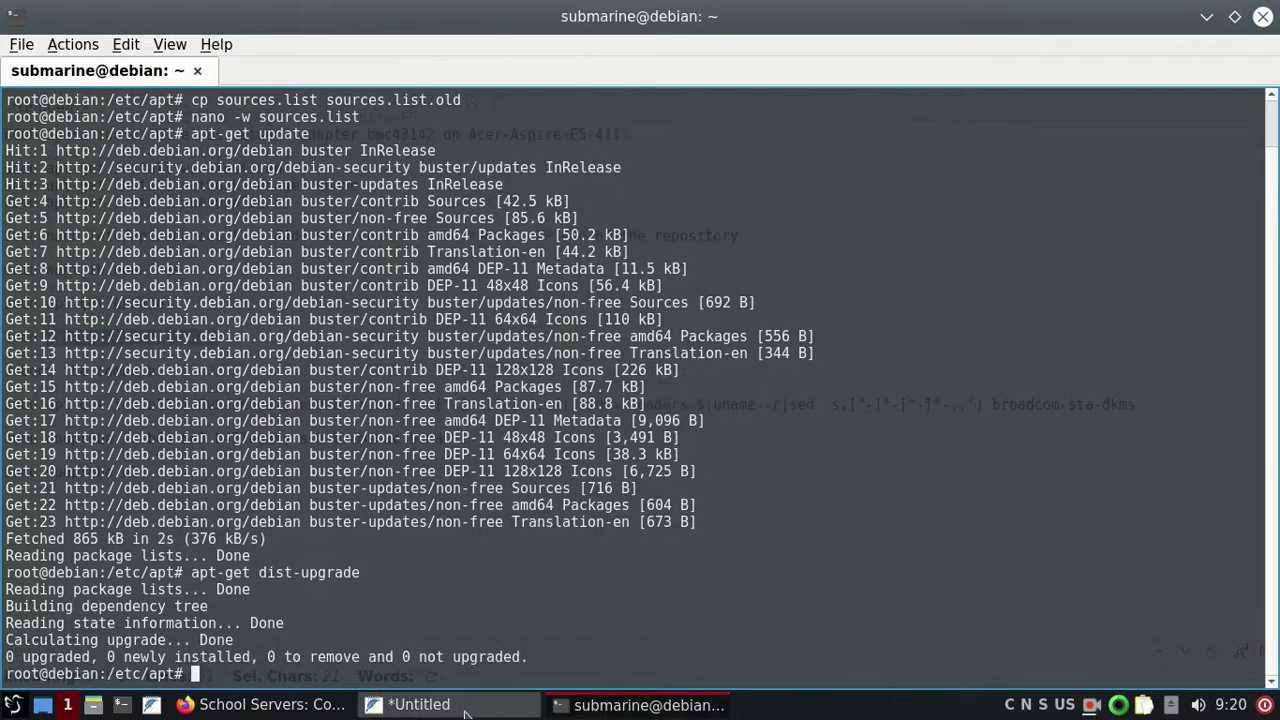
# Step: Copy the apt-get install command for linux-image, linux-headers and broadcom-sta-dkms from the configuration notes, leaving out sudo
pyautogui.click(410, 705)
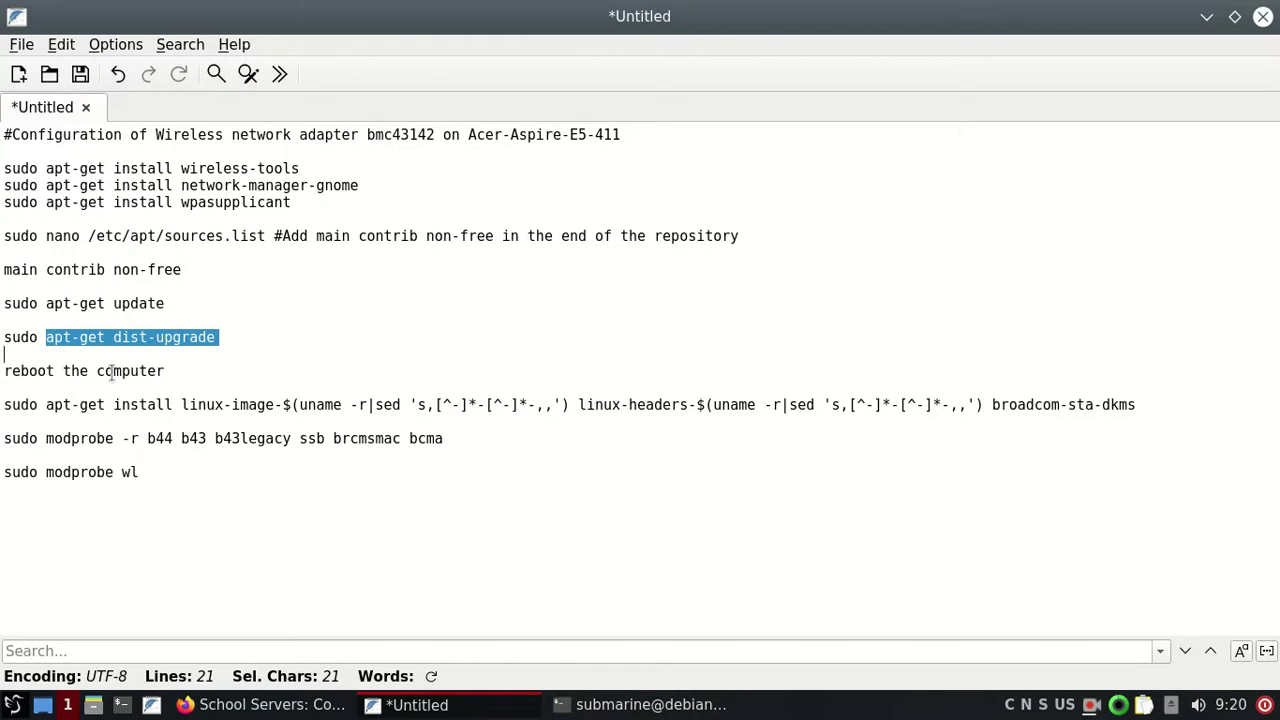
pyautogui.click(50, 404)
pyautogui.hotkey('shift', 'End')
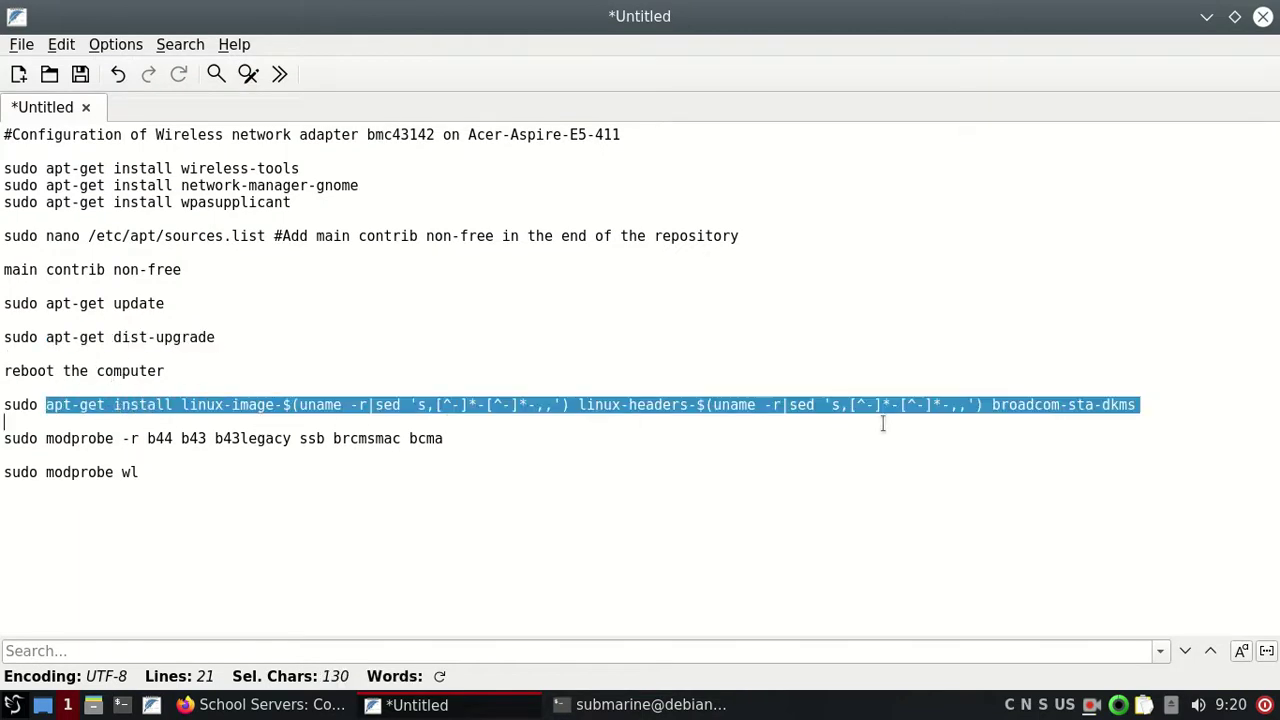
pyautogui.rightClick(1033, 401)
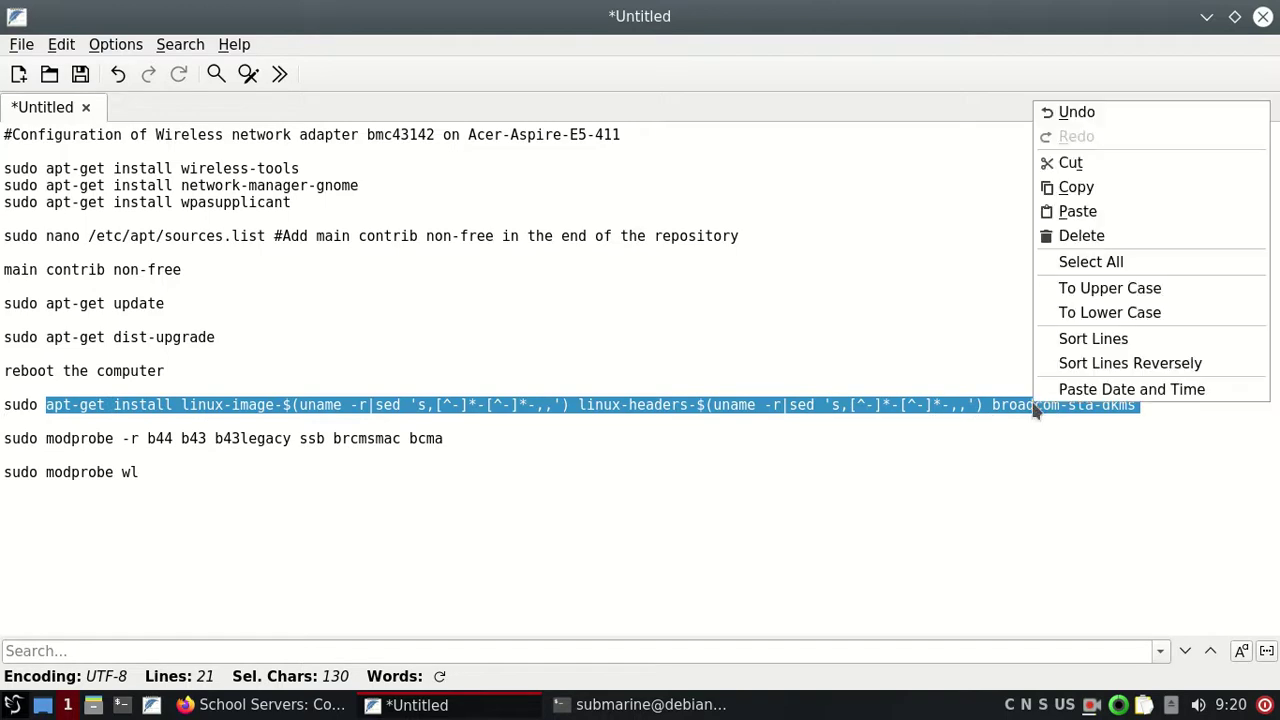
pyautogui.click(1093, 201)
pyautogui.click(814, 483)
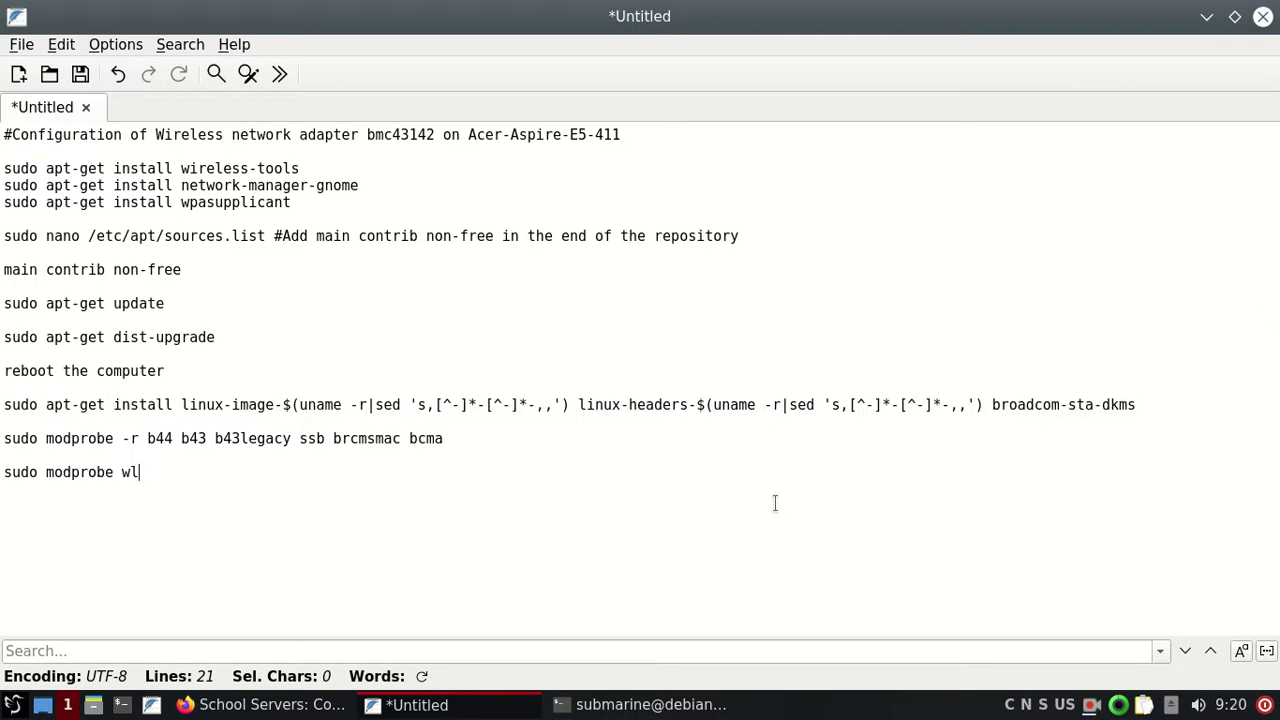
# Step: Clear the root terminal, run the copied install command for linux-image, linux-headers and broadcom-sta-dkms, and accept the installation with y
pyautogui.click(596, 704)
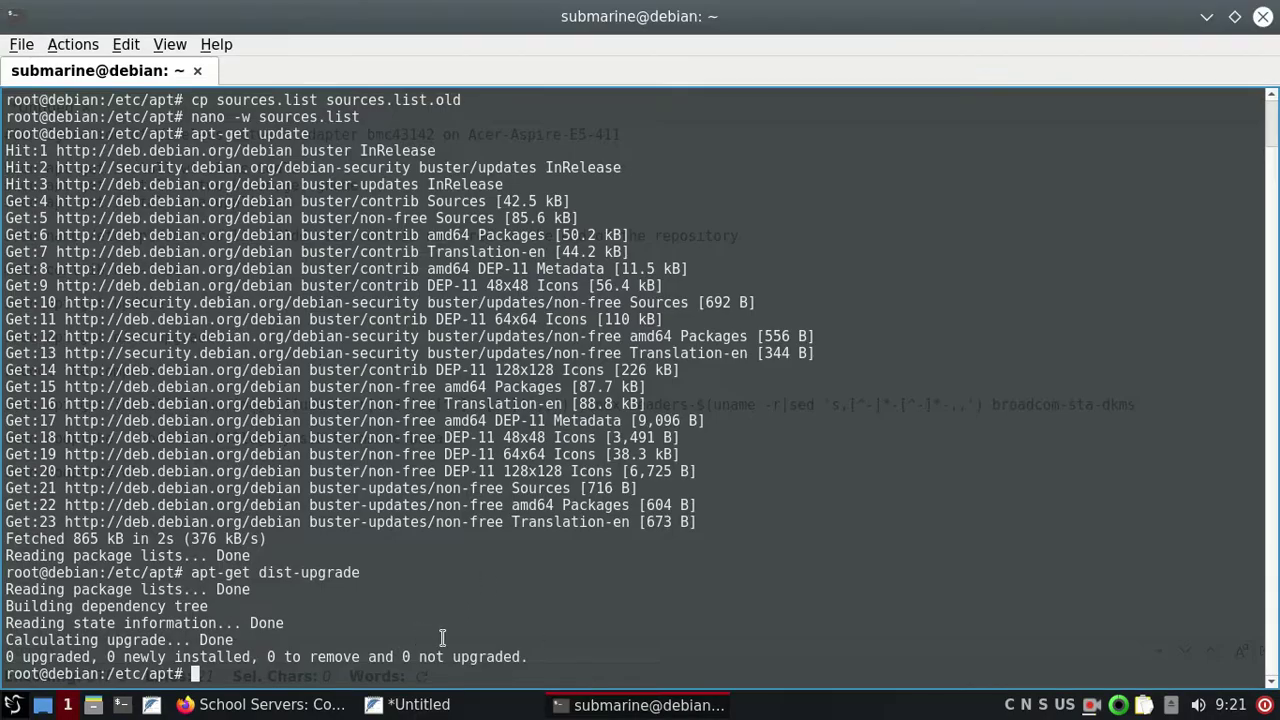
pyautogui.write('clear')
pyautogui.press('Return')
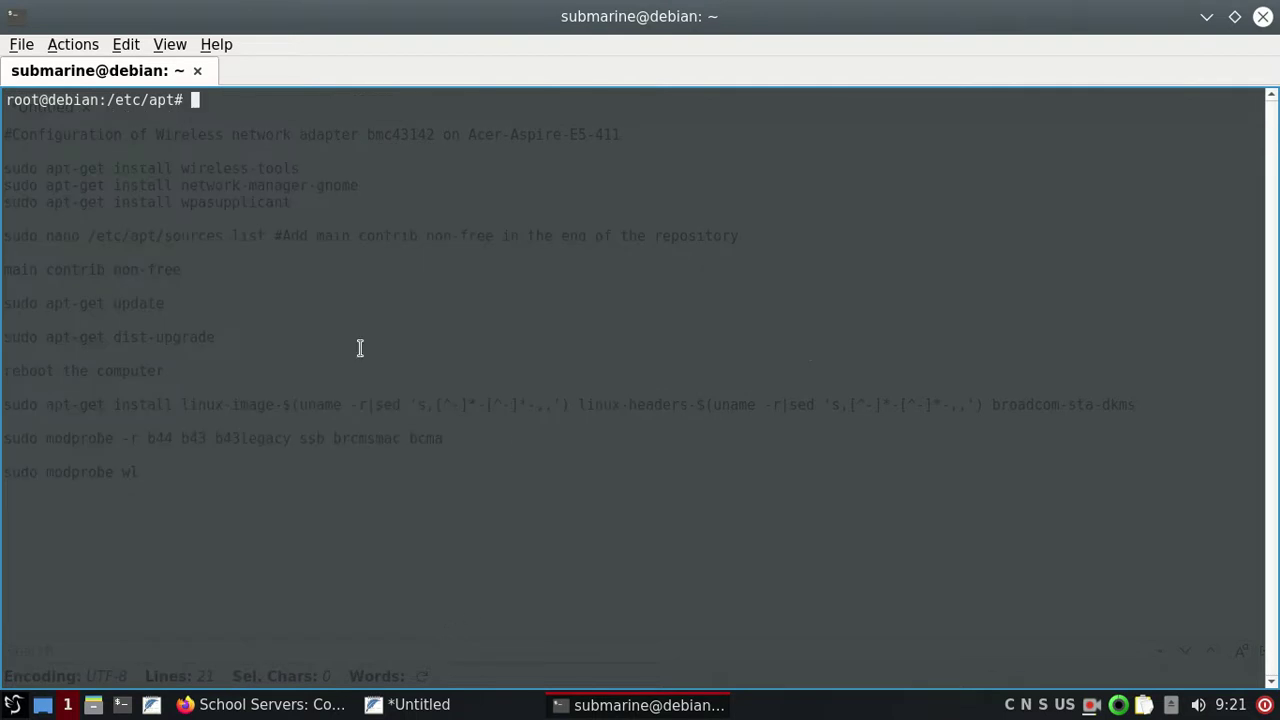
pyautogui.rightClick(233, 149)
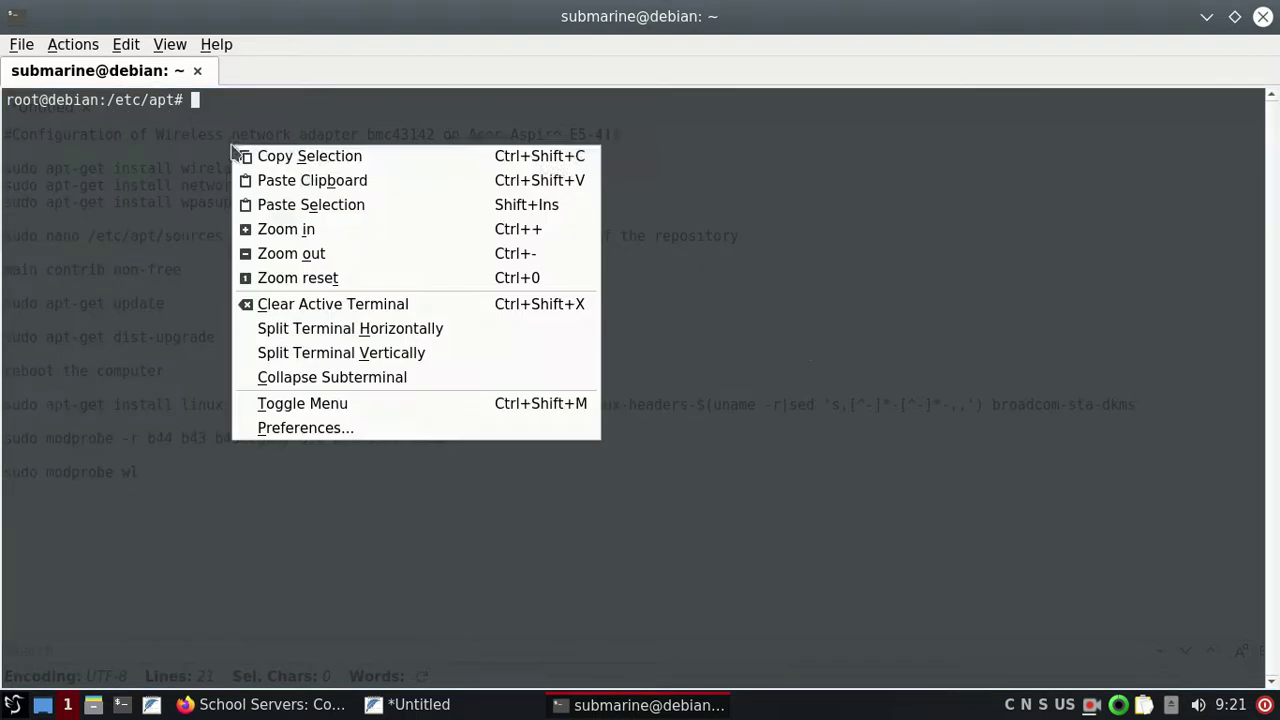
pyautogui.click(320, 180)
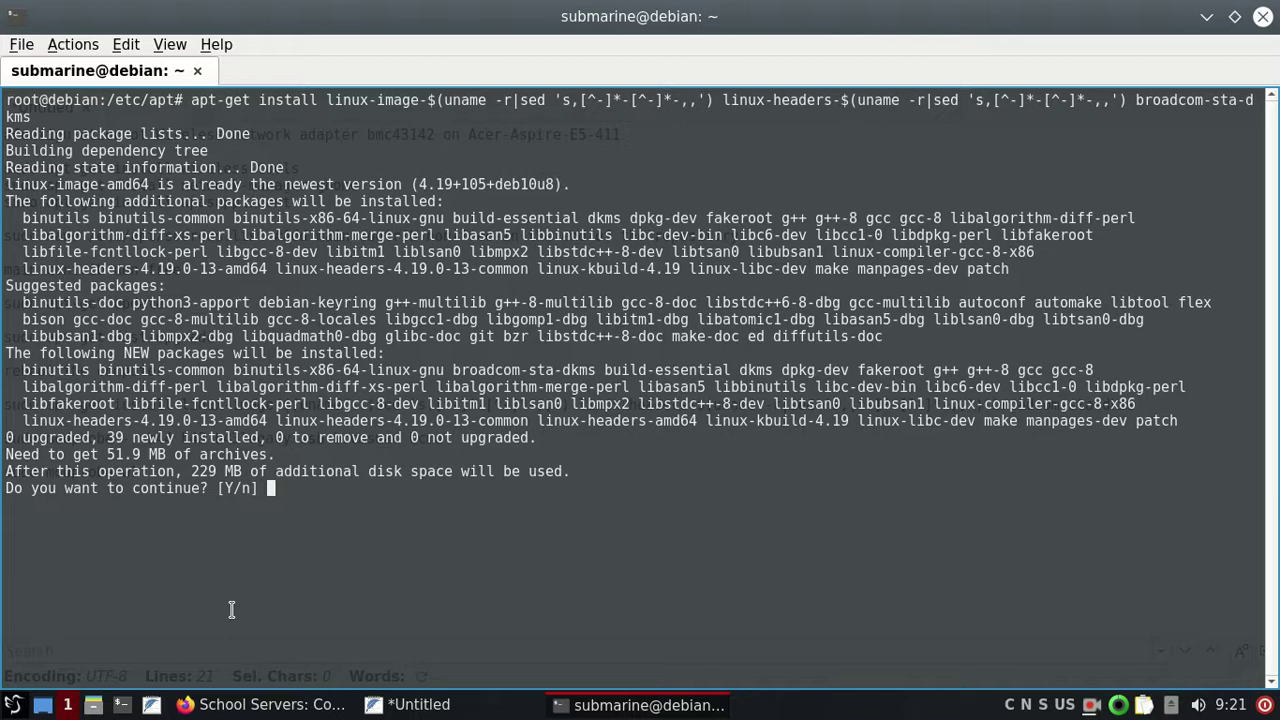
pyautogui.write('y')
pyautogui.press('Return')
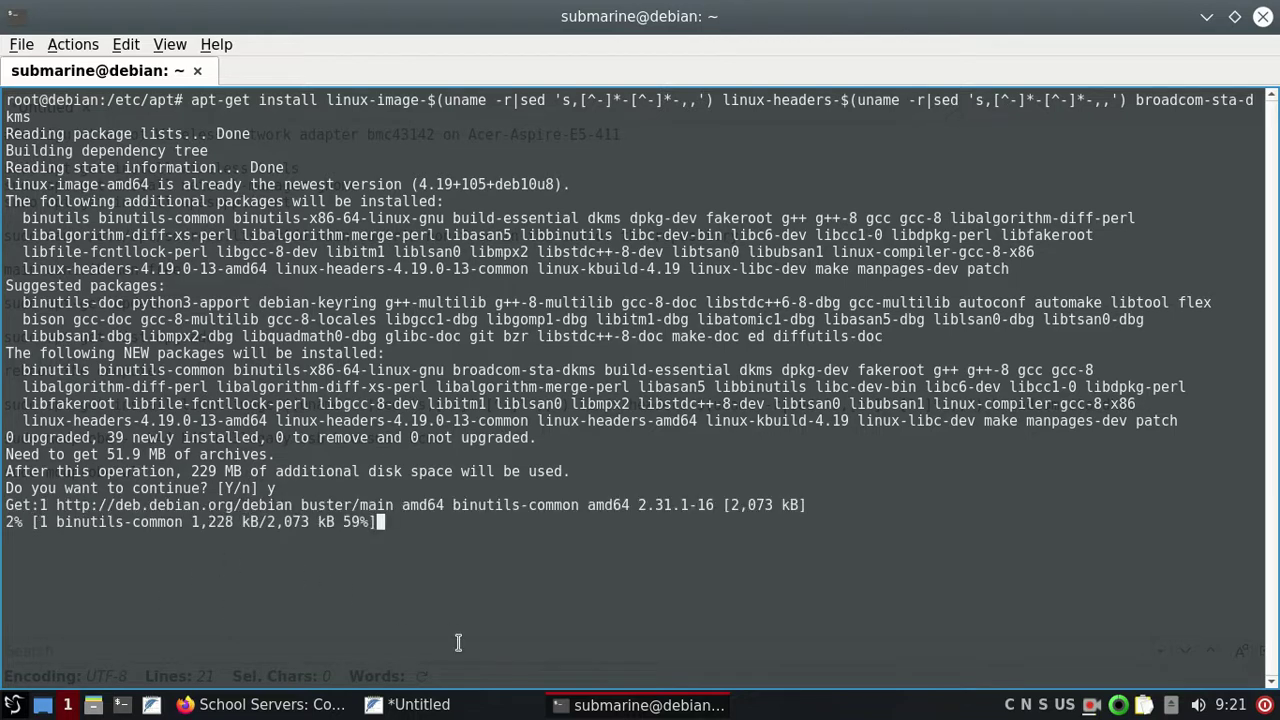
# Step: Minimize the configuration notes, terminal and browser windows to show the empty desktop
pyautogui.click(450, 705)
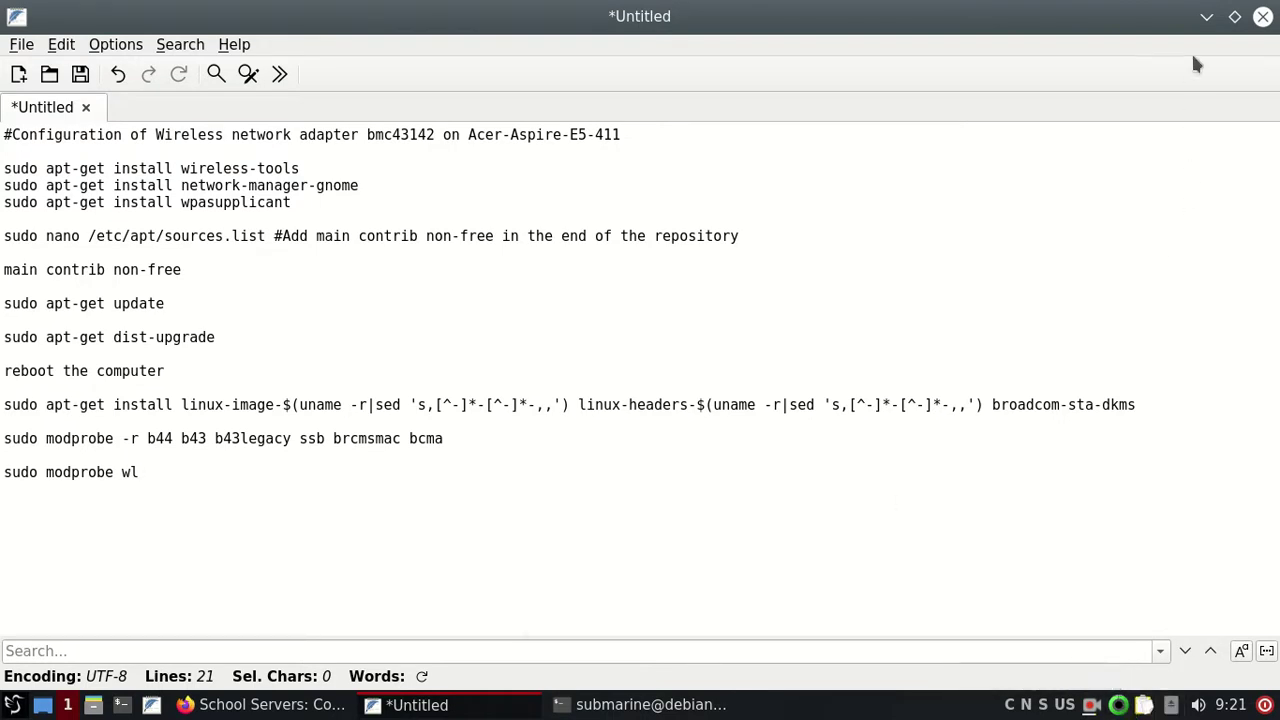
pyautogui.click(1206, 16)
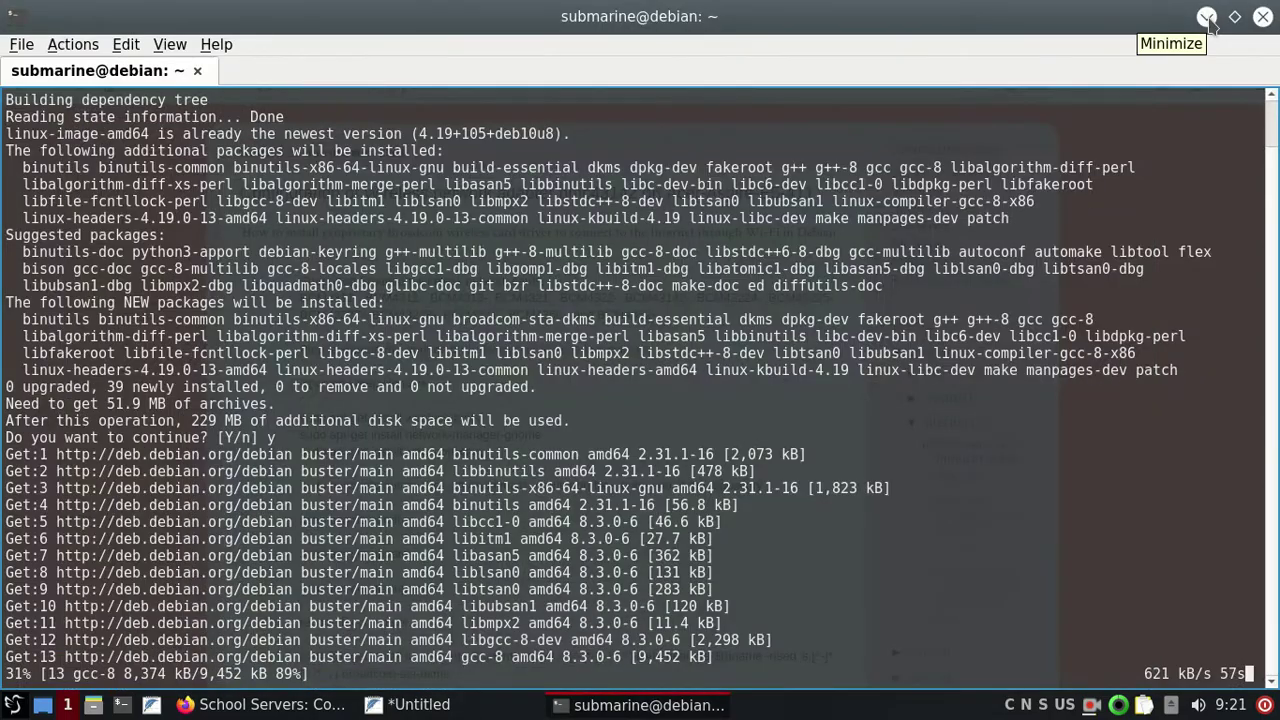
pyautogui.click(1207, 18)
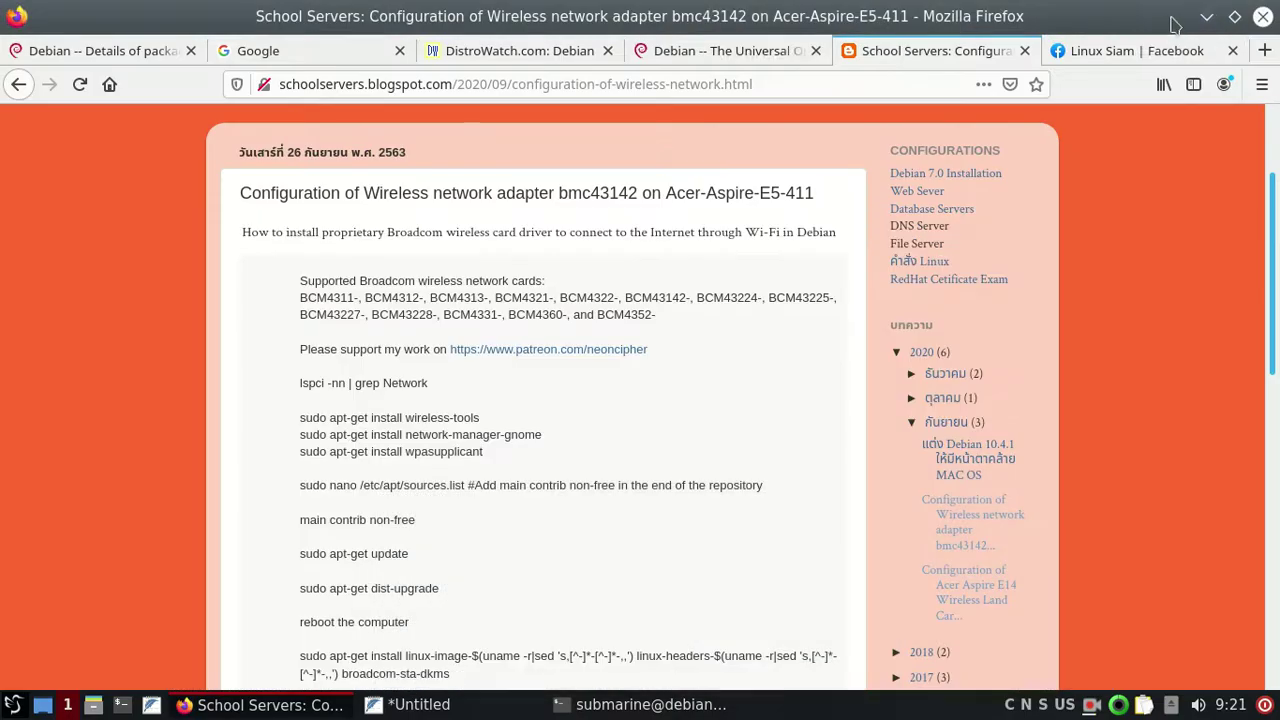
pyautogui.click(1207, 16)
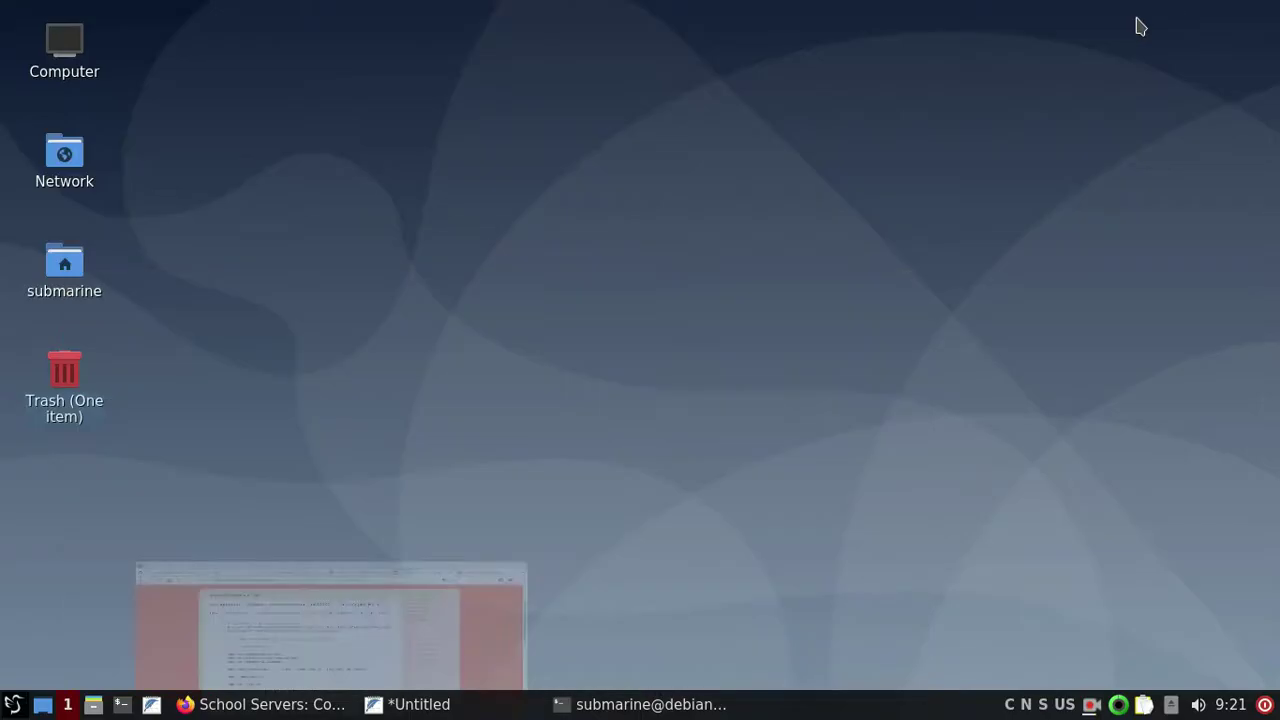
# Step: Check the package download progress in the terminal and minimize its window again
pyautogui.click(15, 705)
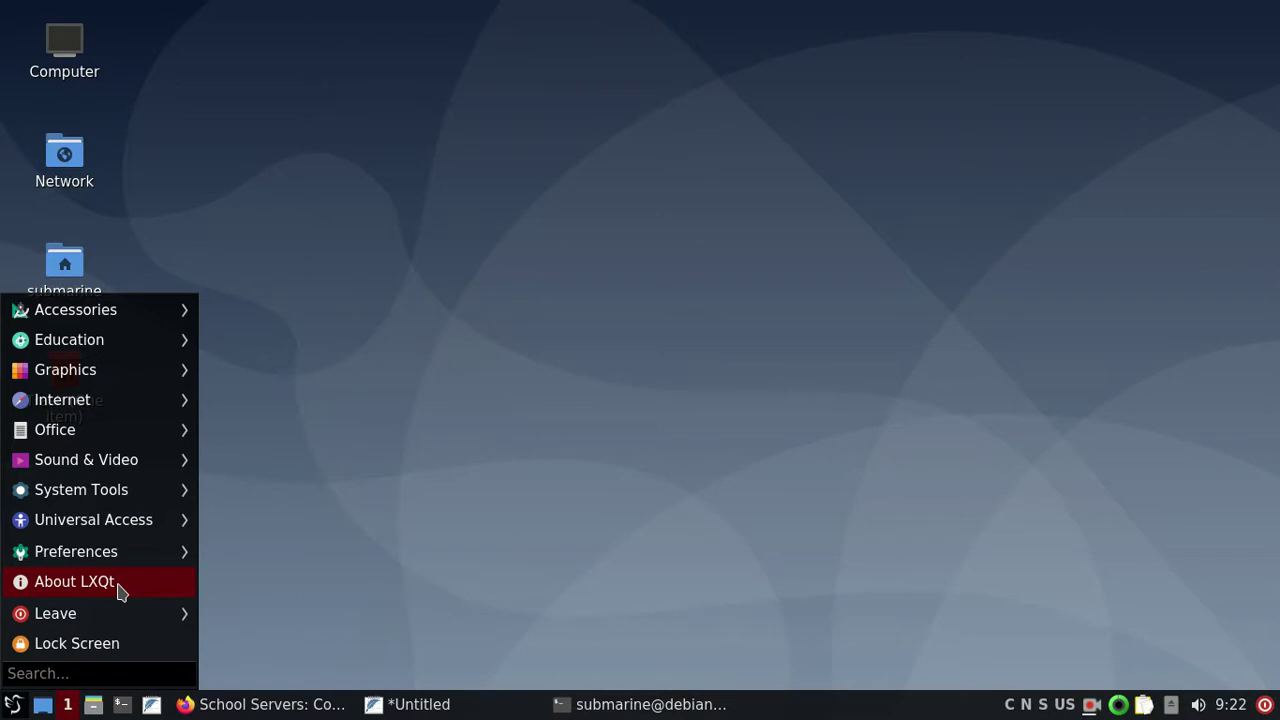
pyautogui.click(697, 706)
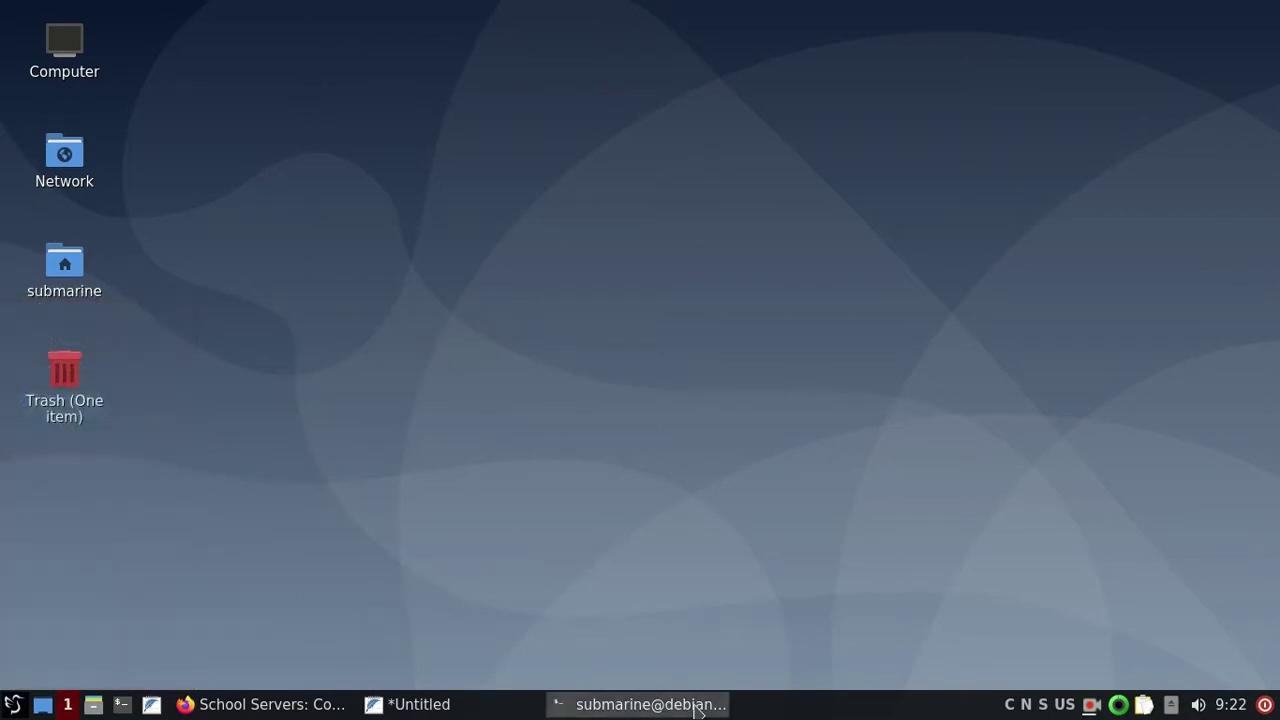
pyautogui.click(614, 706)
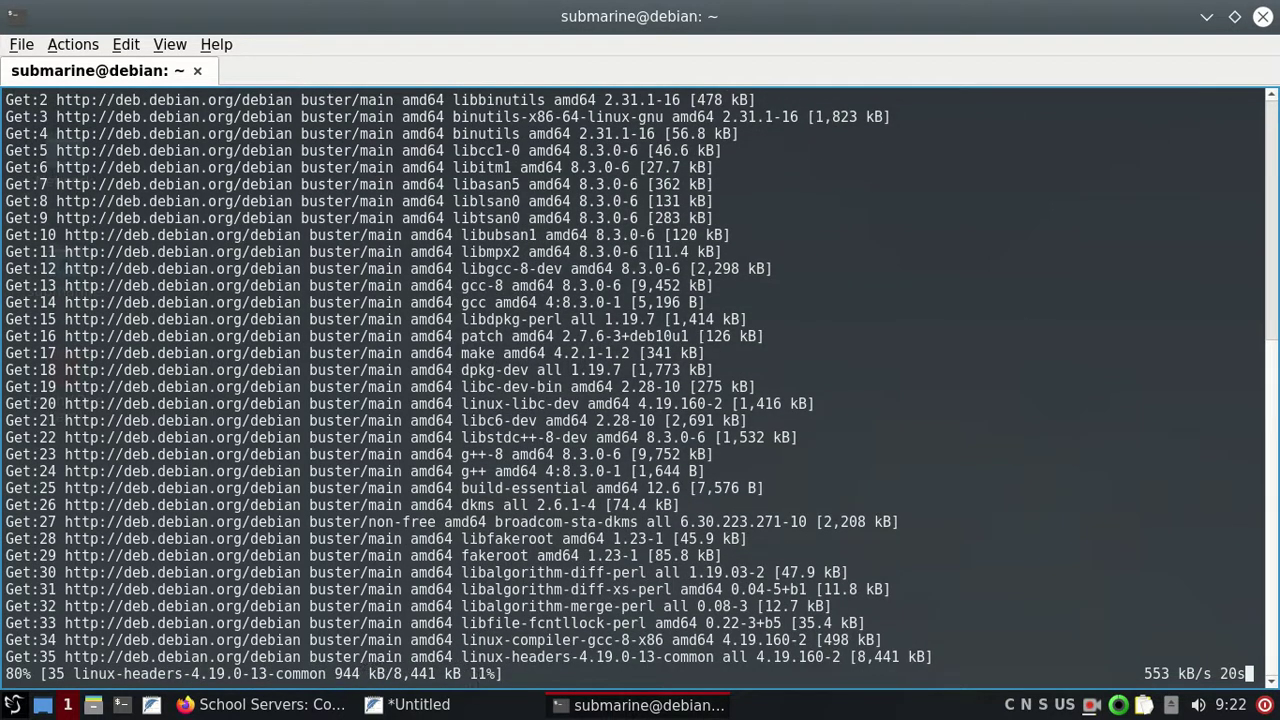
pyautogui.click(1207, 18)
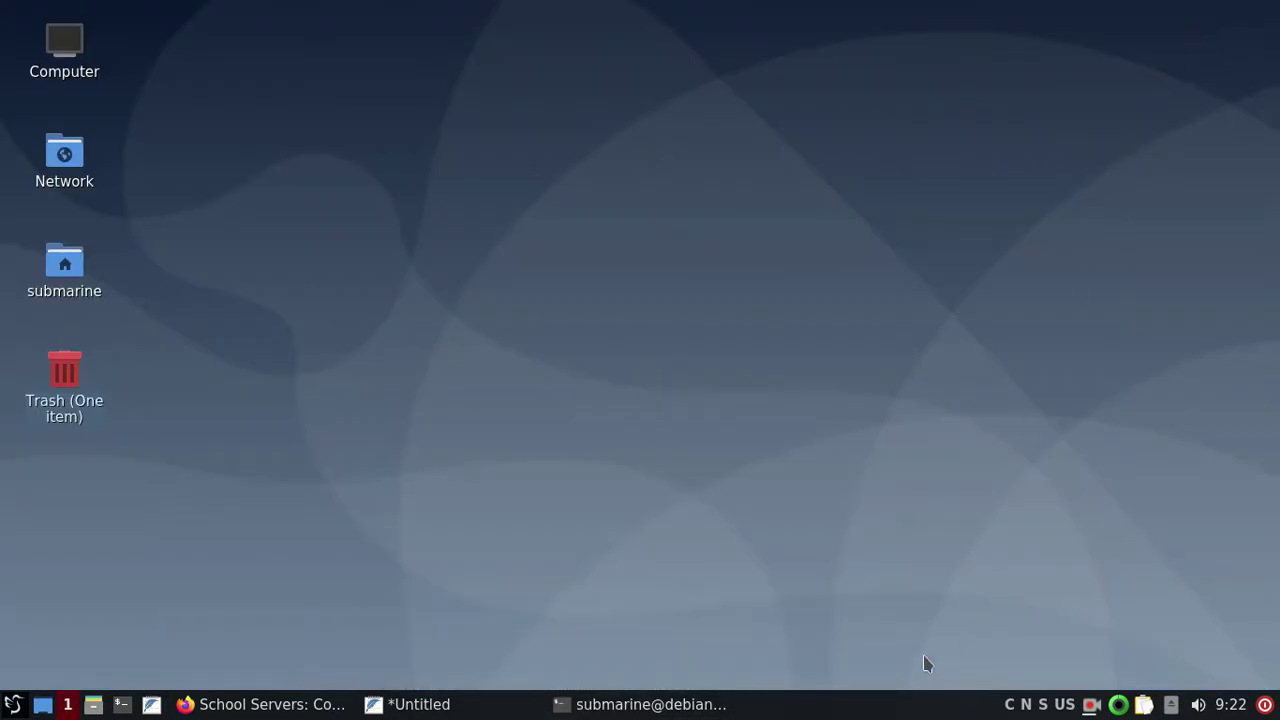
# Step: Review the General, Slide Show and Advanced settings of the Desktop Preferences and the wallpaper file chooser, and cancel without changes
pyautogui.rightClick(644, 178)
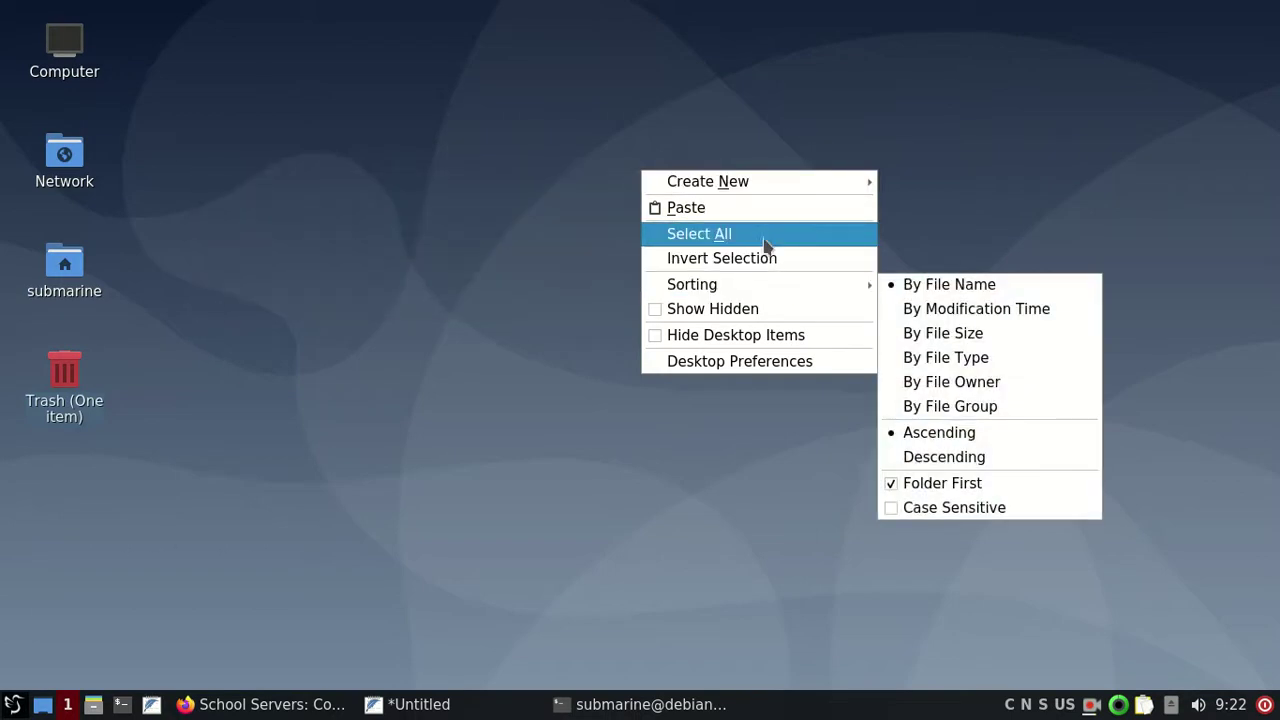
pyautogui.click(748, 368)
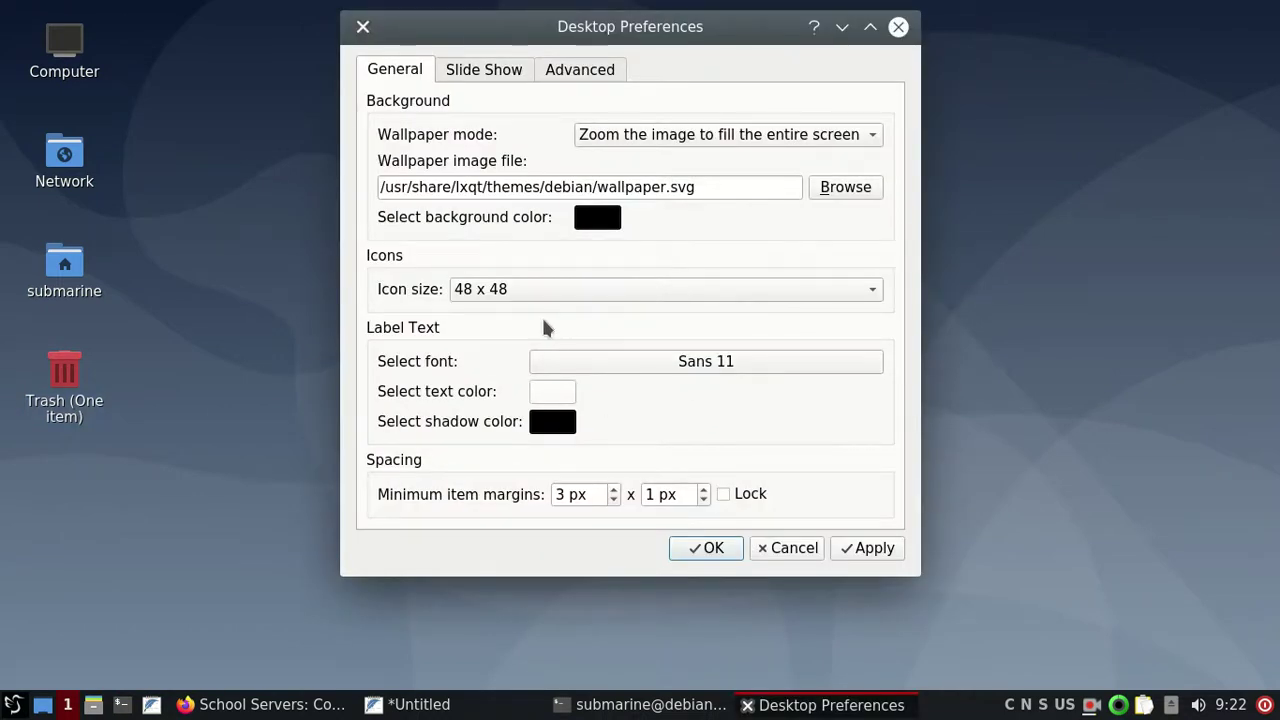
pyautogui.click(500, 78)
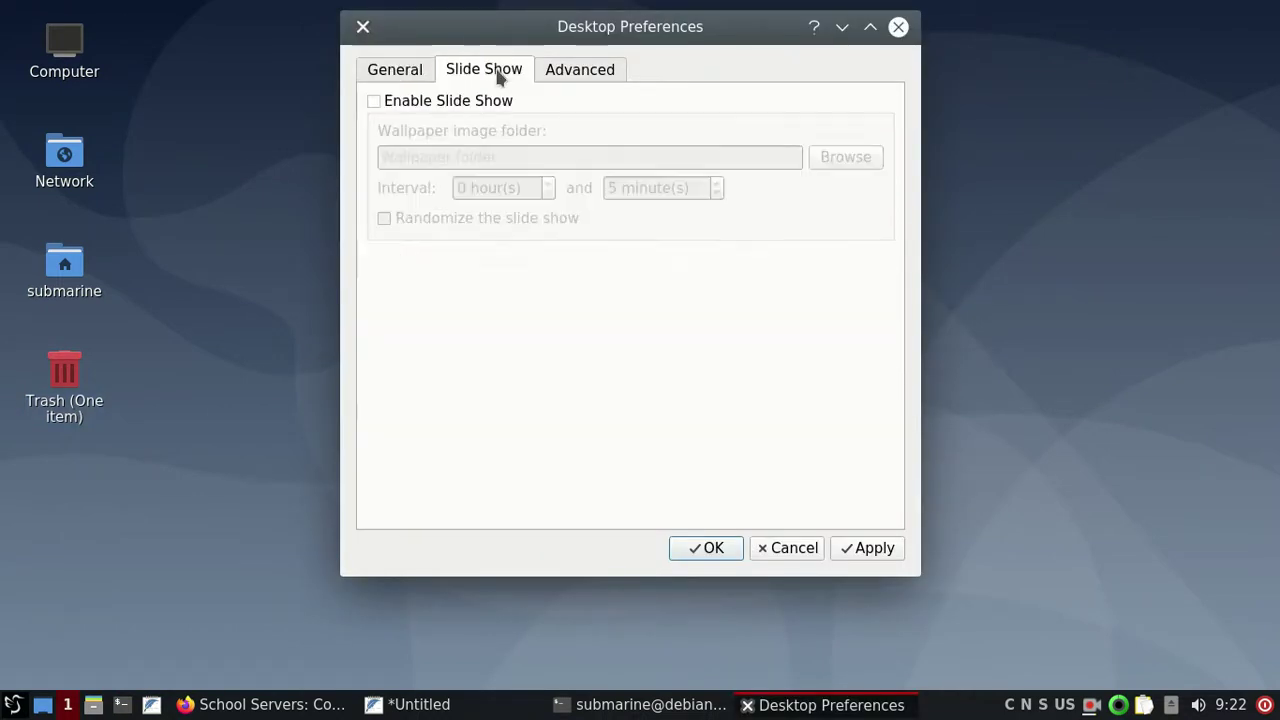
pyautogui.click(579, 76)
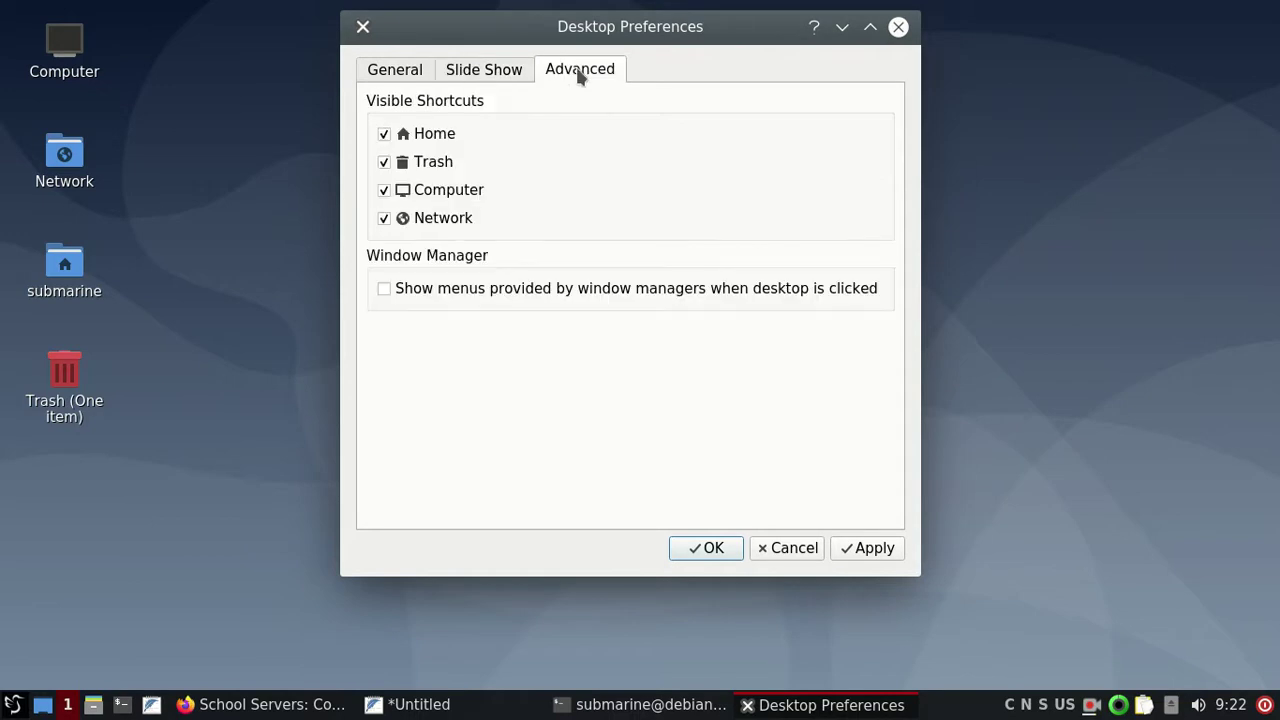
pyautogui.click(410, 80)
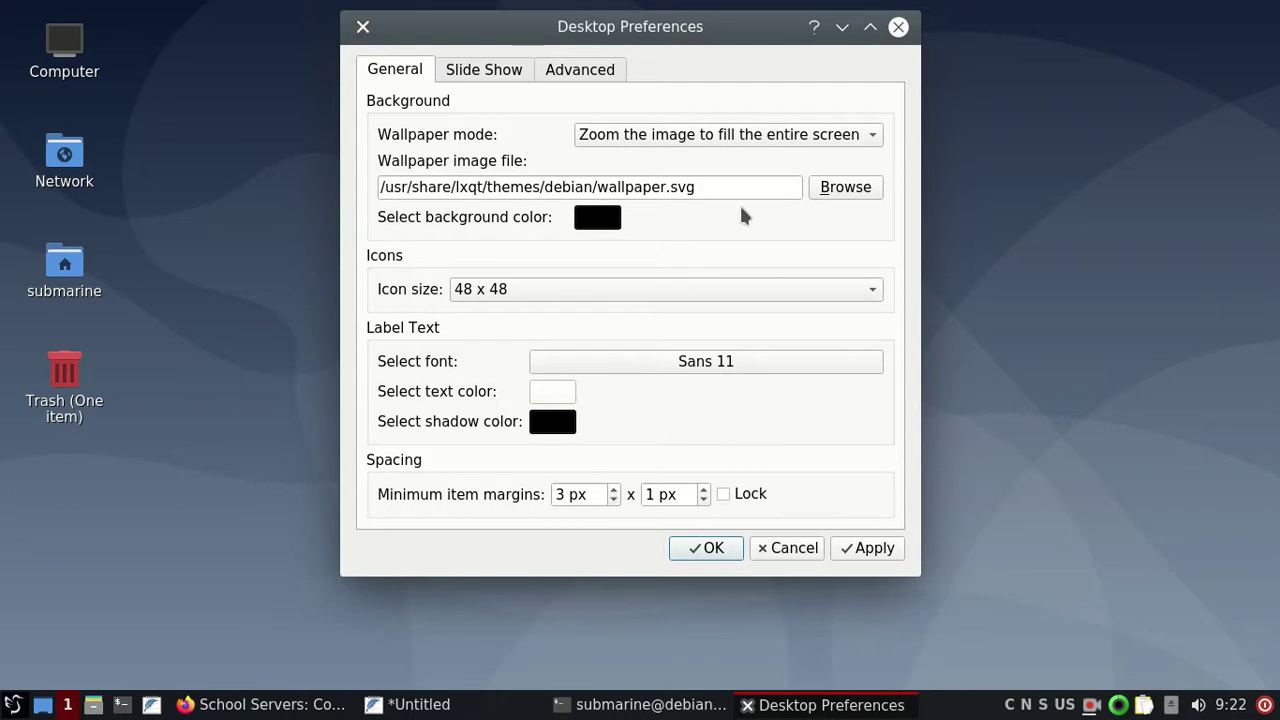
pyautogui.click(836, 198)
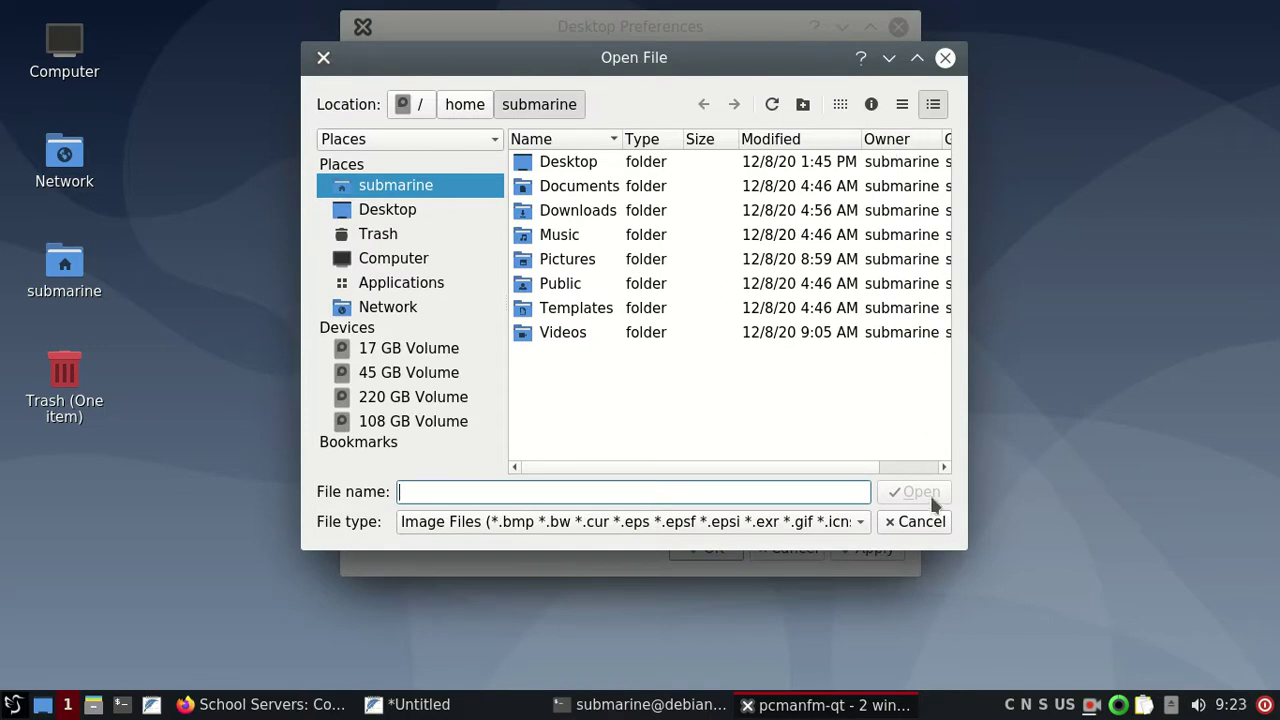
pyautogui.click(929, 527)
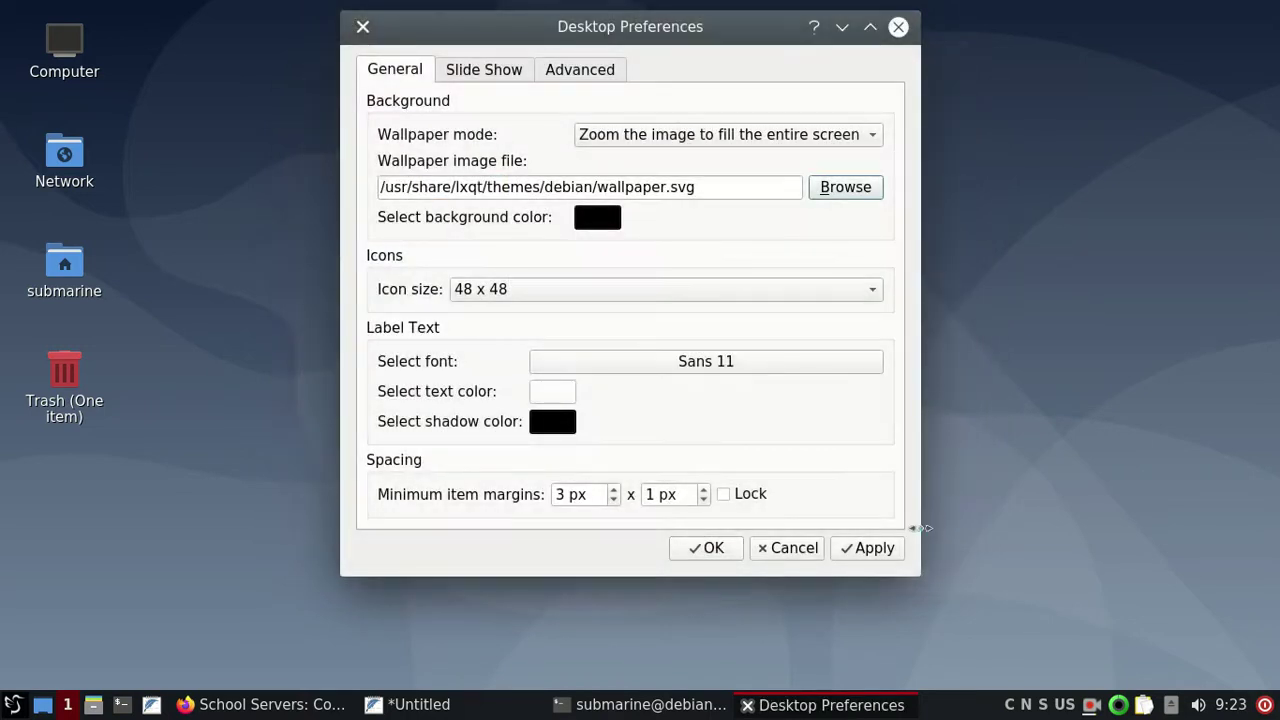
pyautogui.click(786, 550)
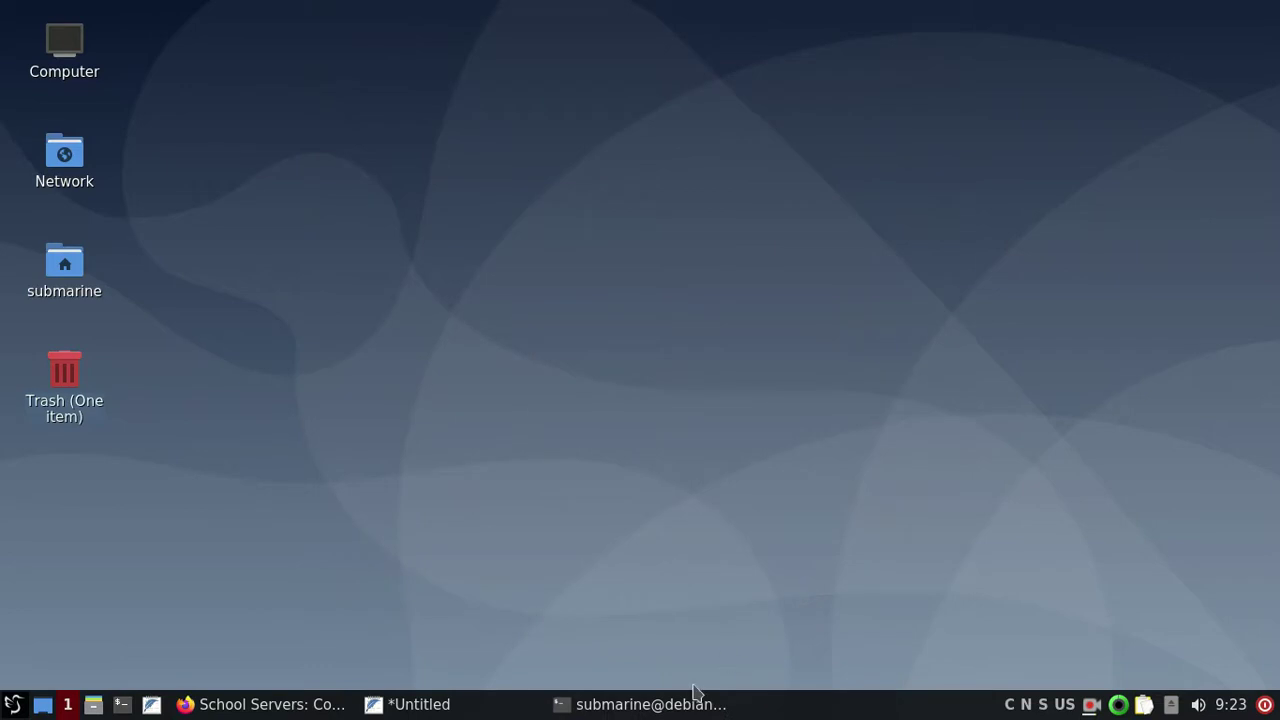
# Step: Check the package installation progress in the terminal and switch to the wireless configuration article in Firefox
pyautogui.click(680, 705)
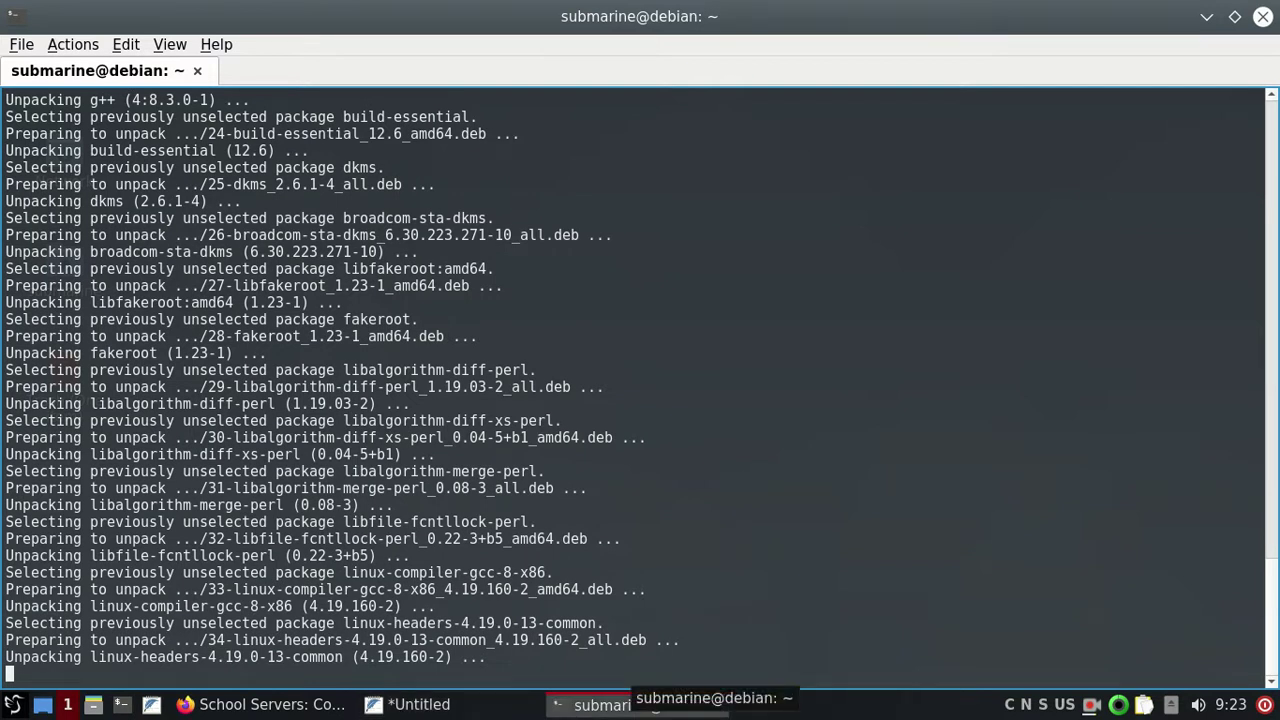
pyautogui.click(260, 706)
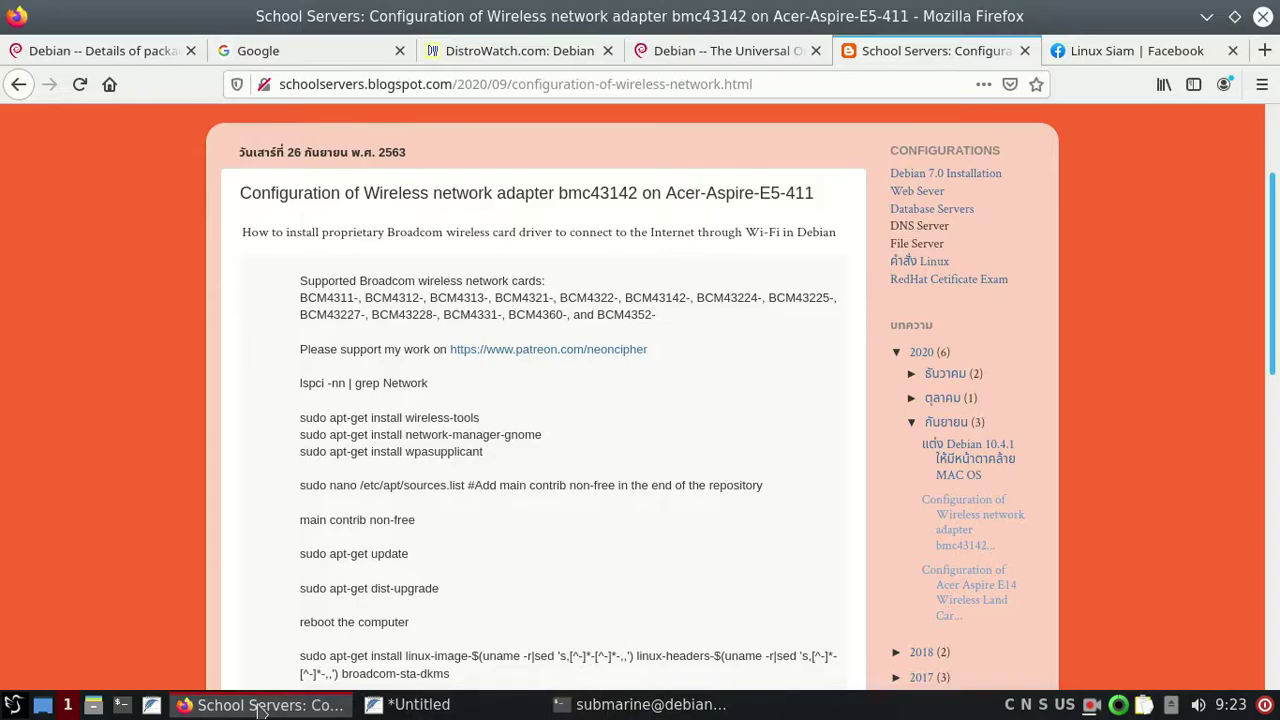
# Step: Review the fonts-thai-tlwg-ttf package page in Firefox, including its description and the list of dependent Thai font packages
pyautogui.click(119, 50)
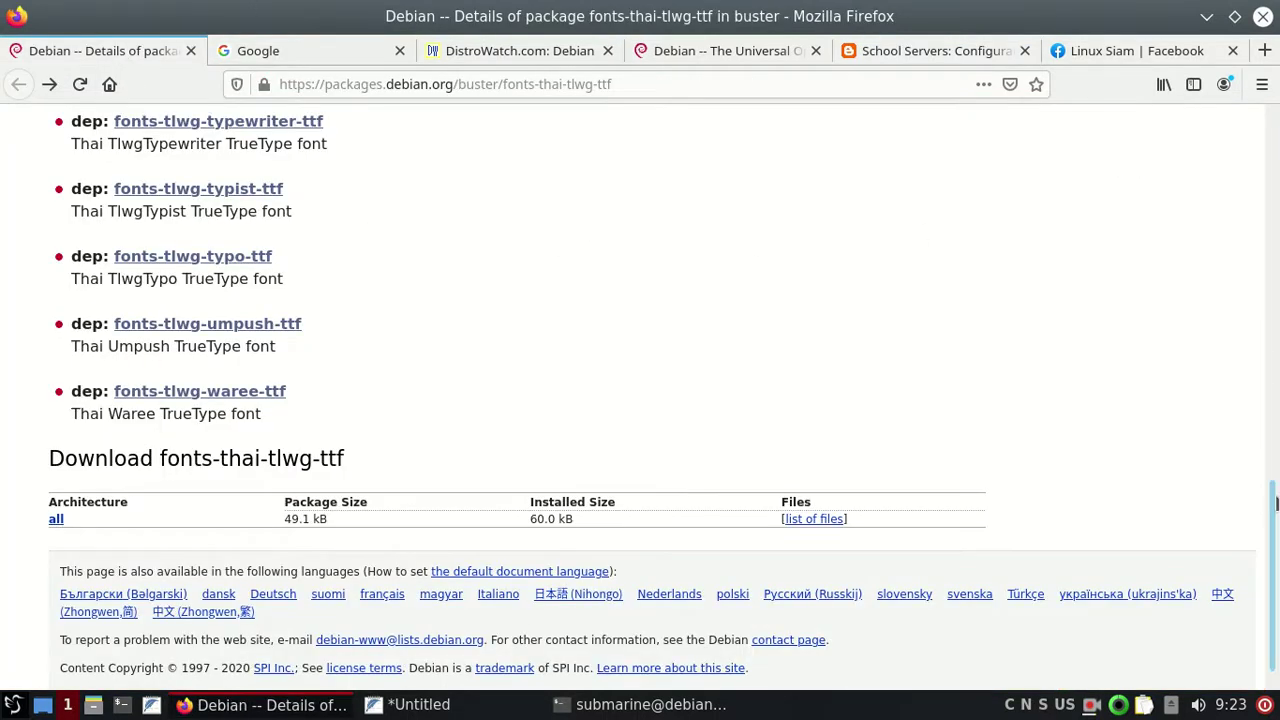
pyautogui.scroll(3, 1274, 508)
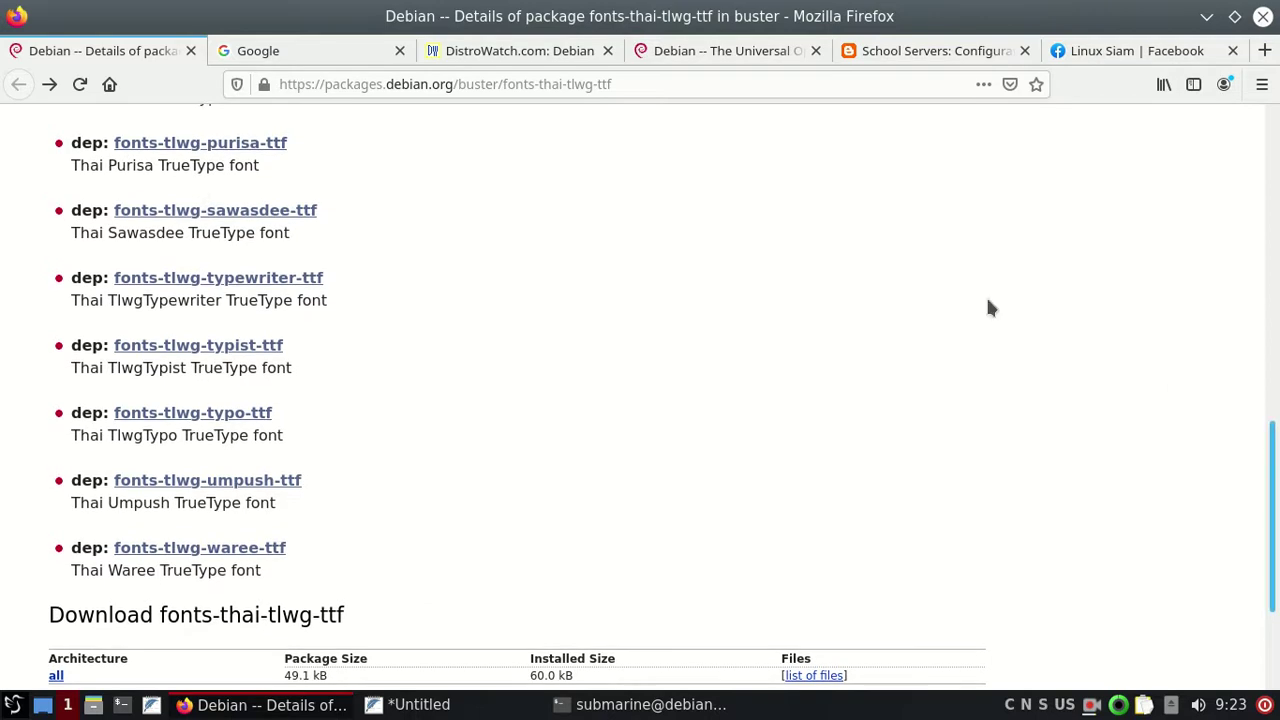
pyautogui.click(302, 50)
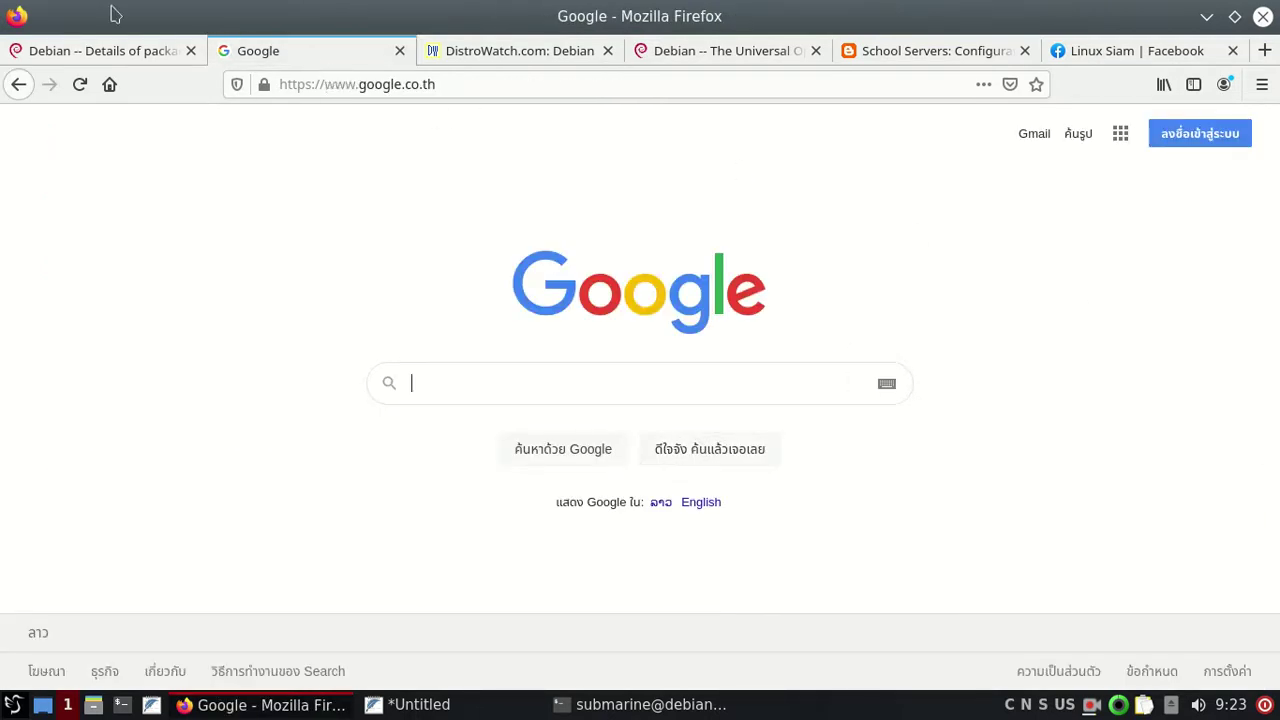
pyautogui.click(89, 55)
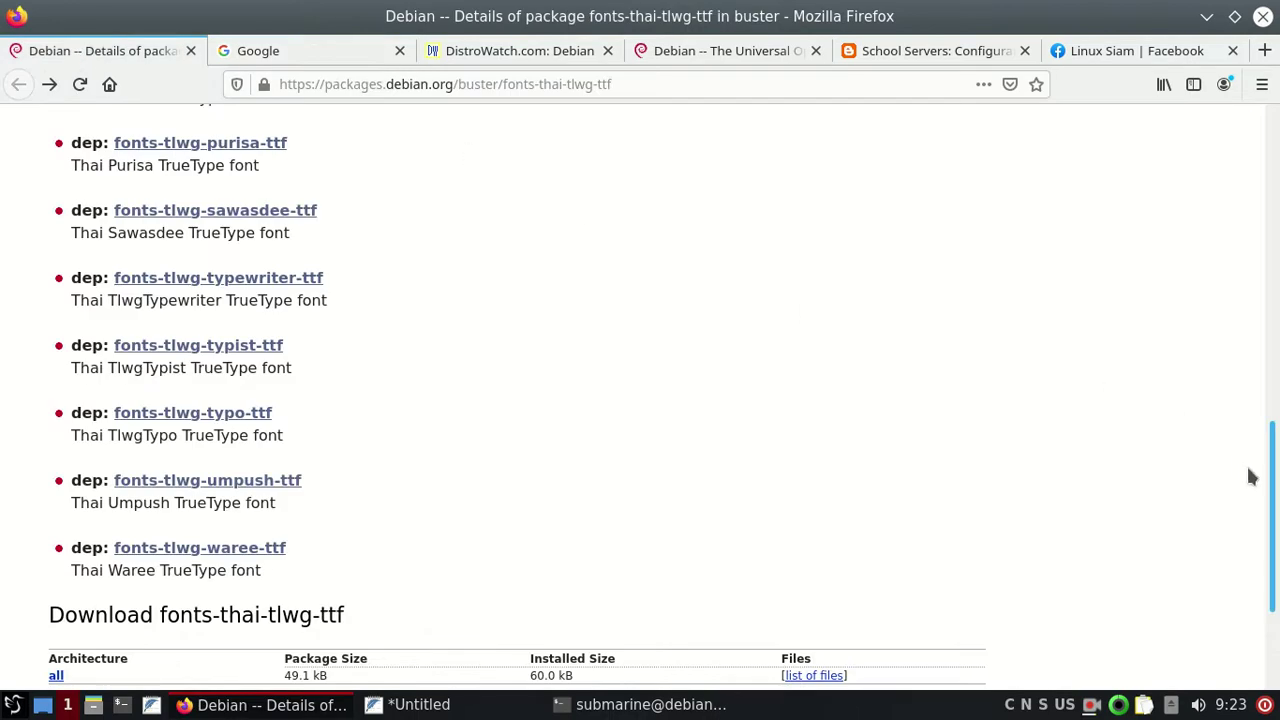
pyautogui.scroll(15, 1270, 480)
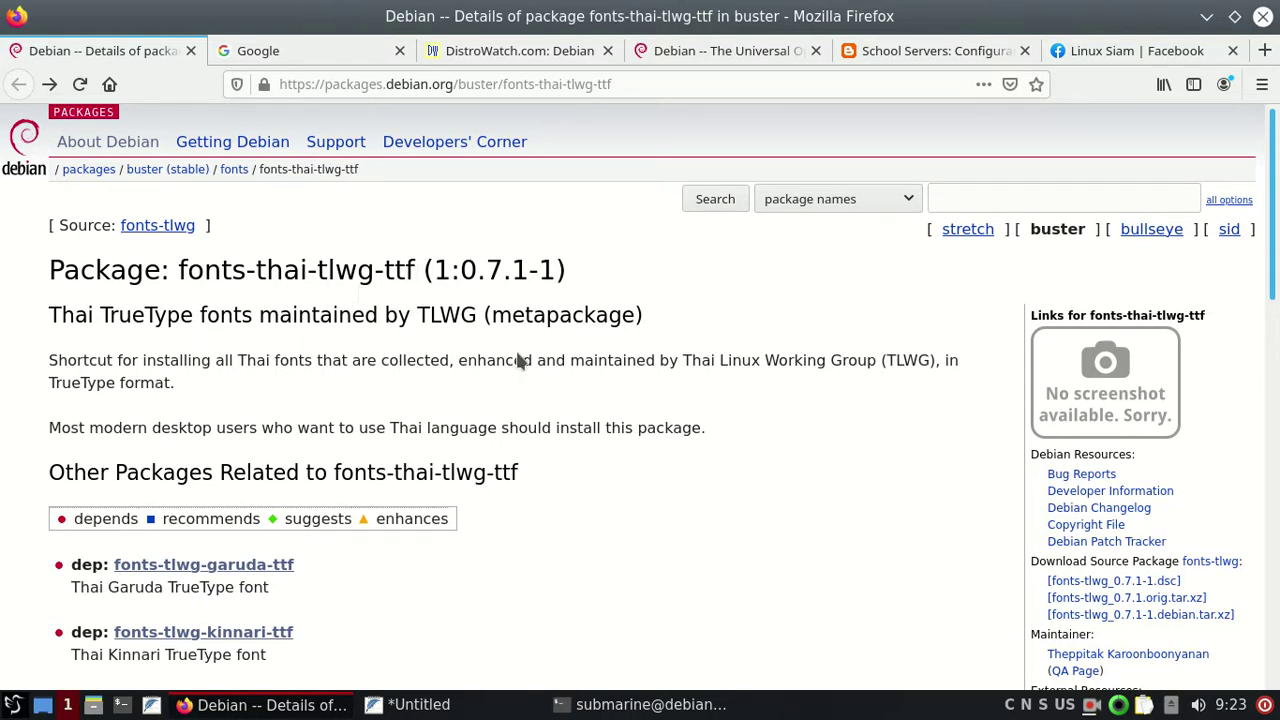
pyautogui.scroll(-5, 514, 372)
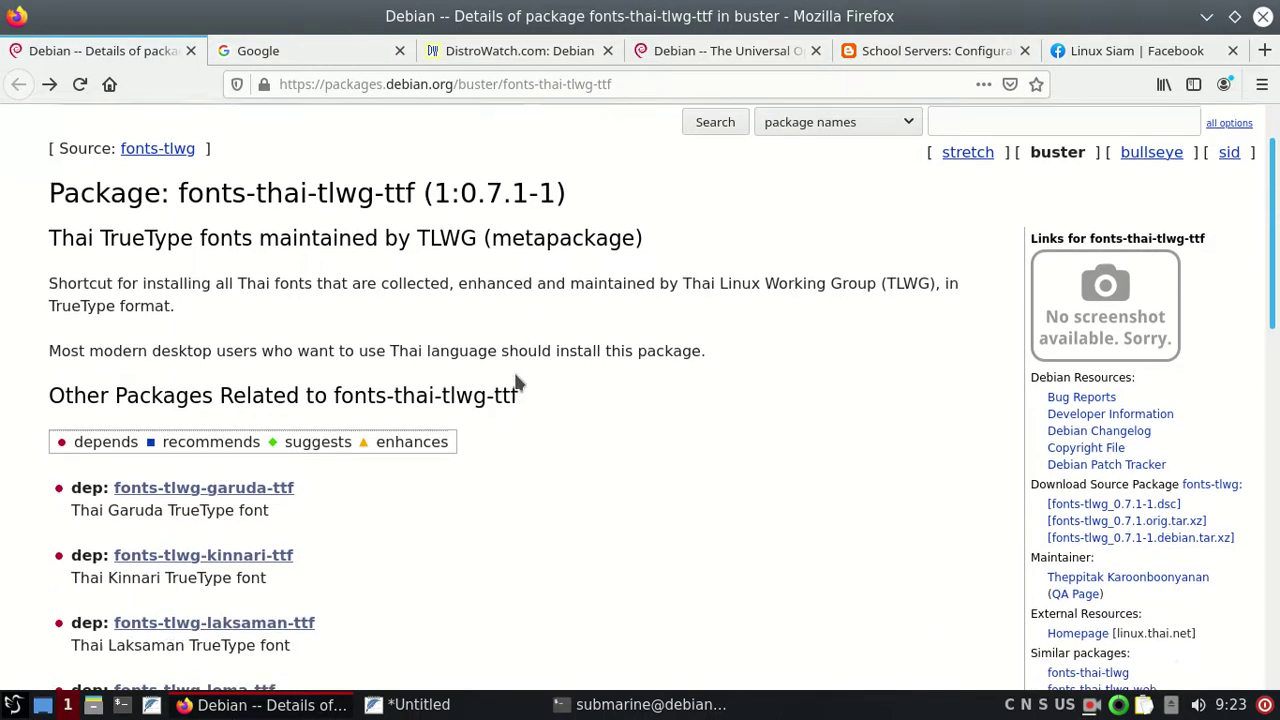
pyautogui.scroll(-3, 512, 385)
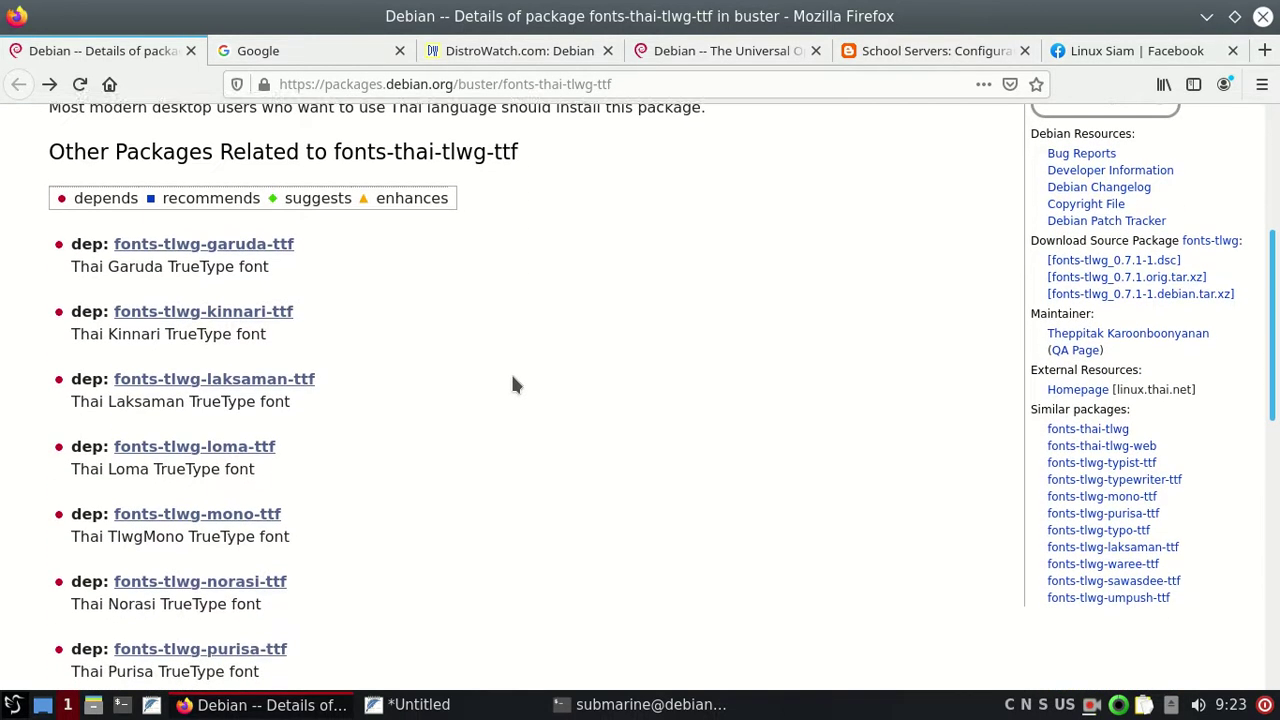
pyautogui.scroll(3, 505, 375)
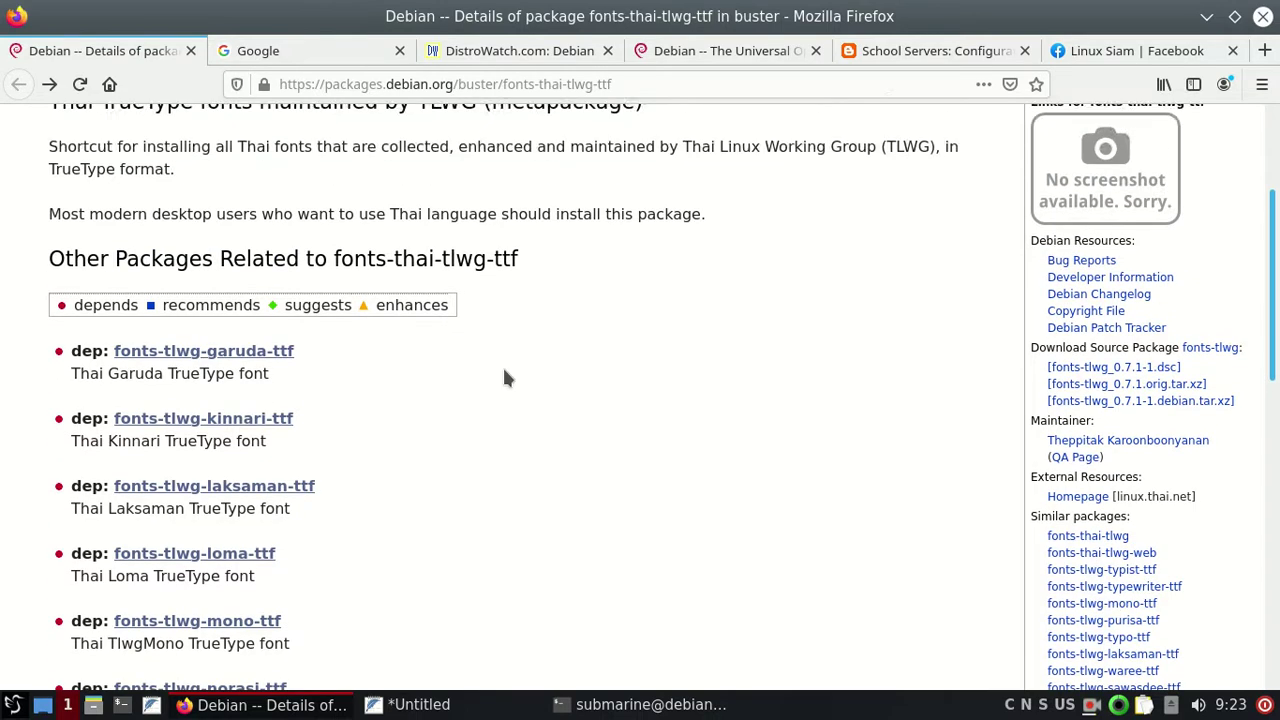
# Step: View the download page of the fonts-tlwg-garuda-ttf package for all architectures and minimize the browser
pyautogui.click(232, 356)
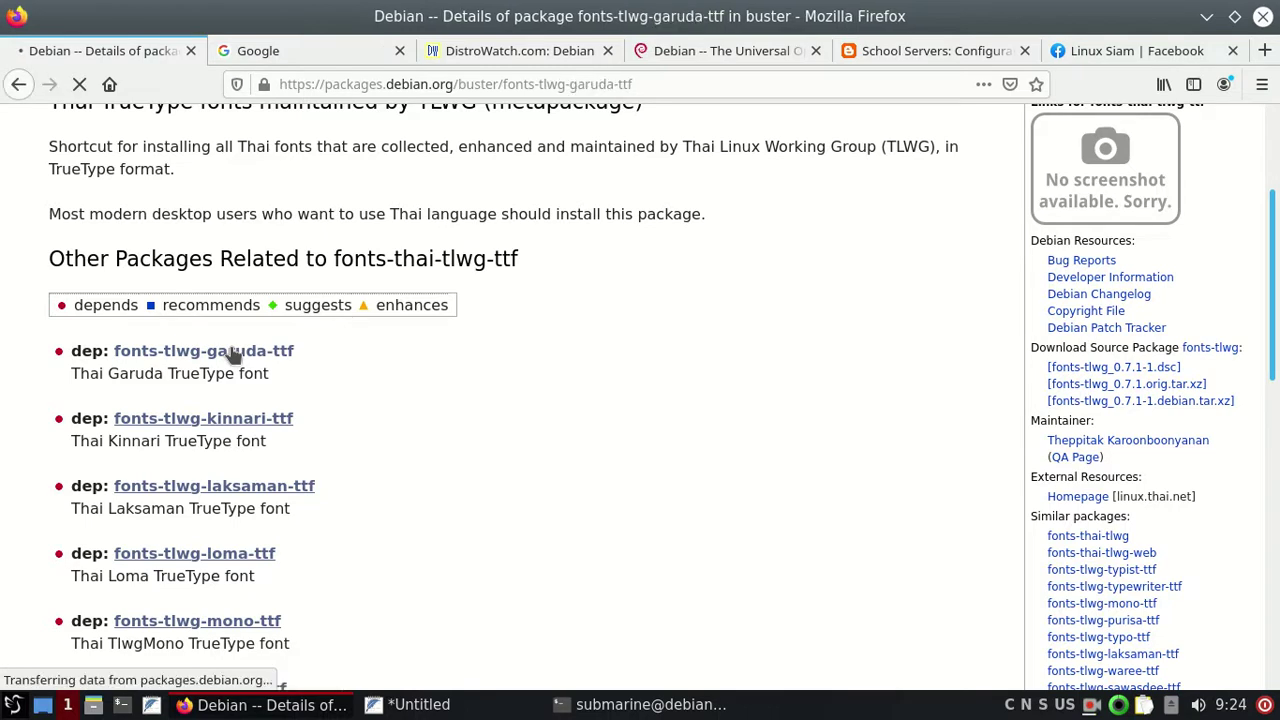
pyautogui.scroll(-4, 333, 392)
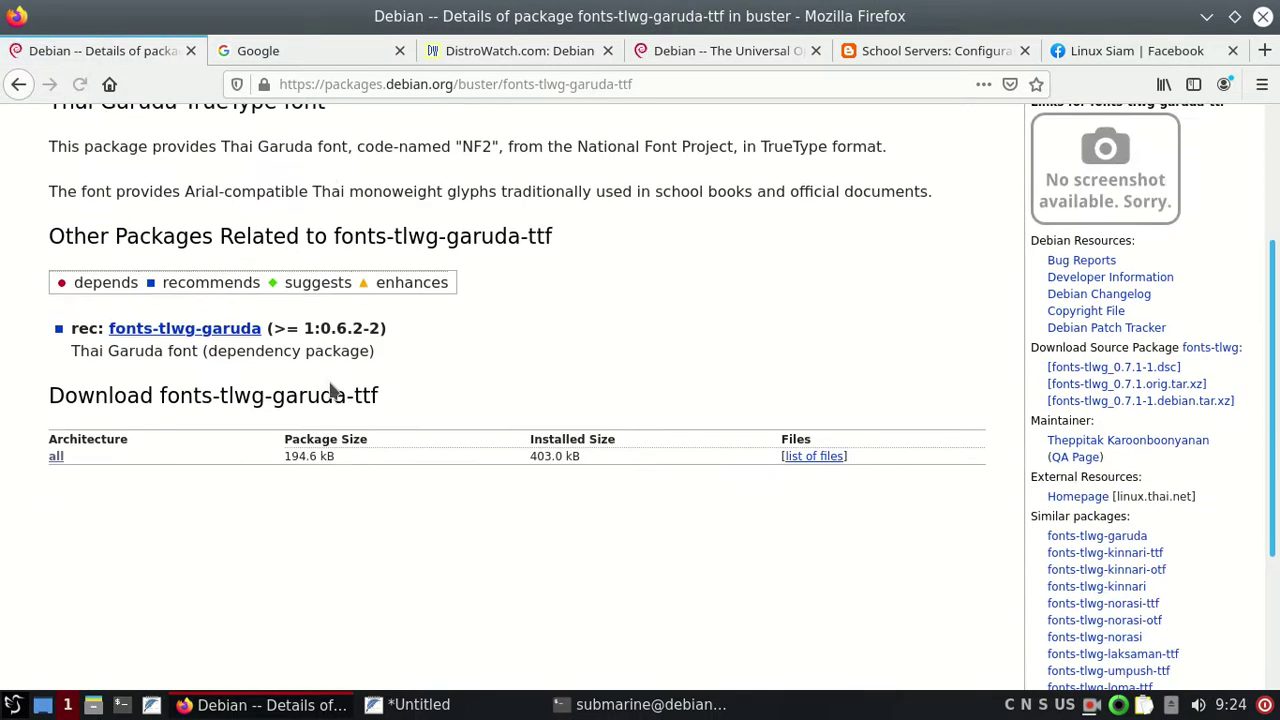
pyautogui.click(55, 460)
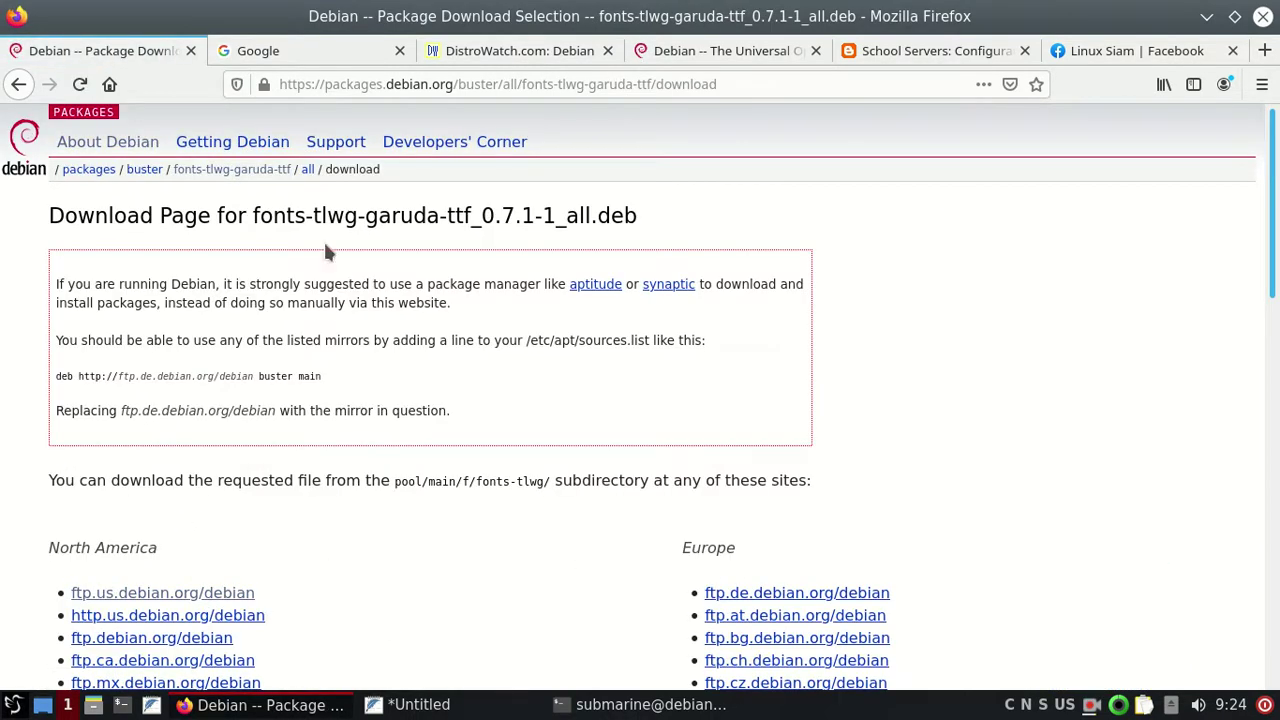
pyautogui.click(1207, 16)
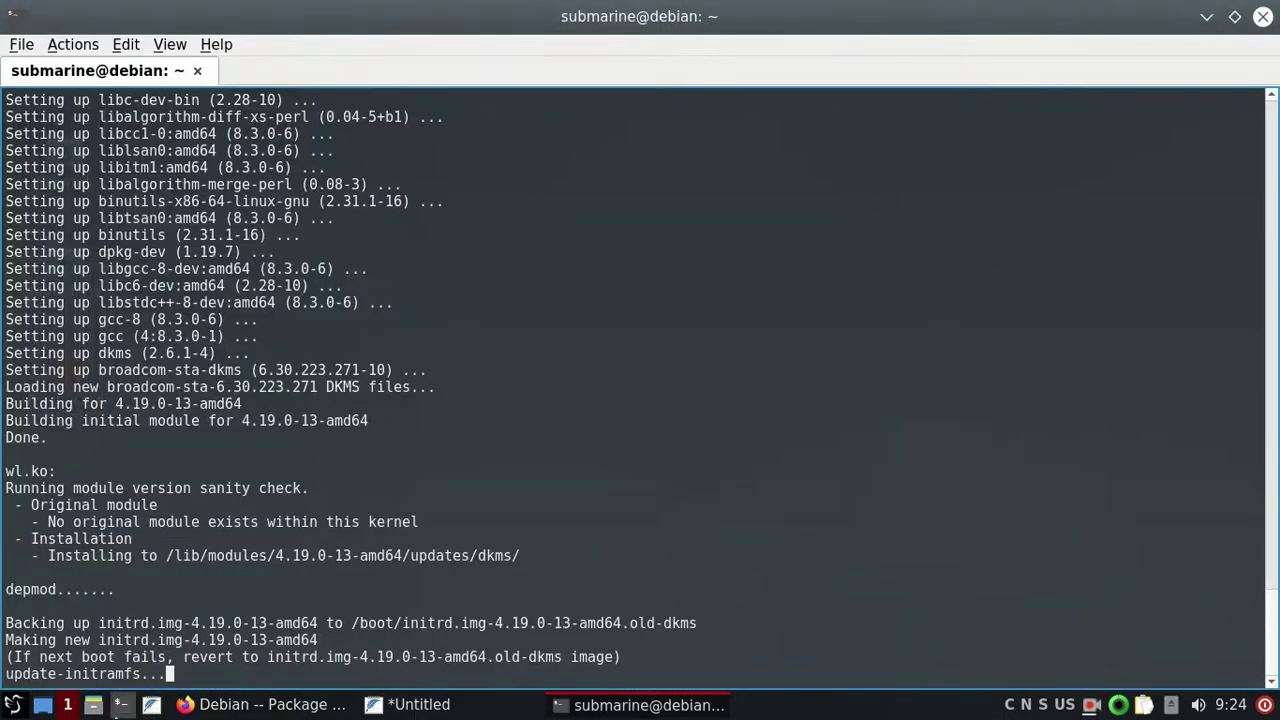
# Step: Look through the downloaded .deb packages in the home Downloads folder and minimize the terminal and file manager windows
pyautogui.click(96, 706)
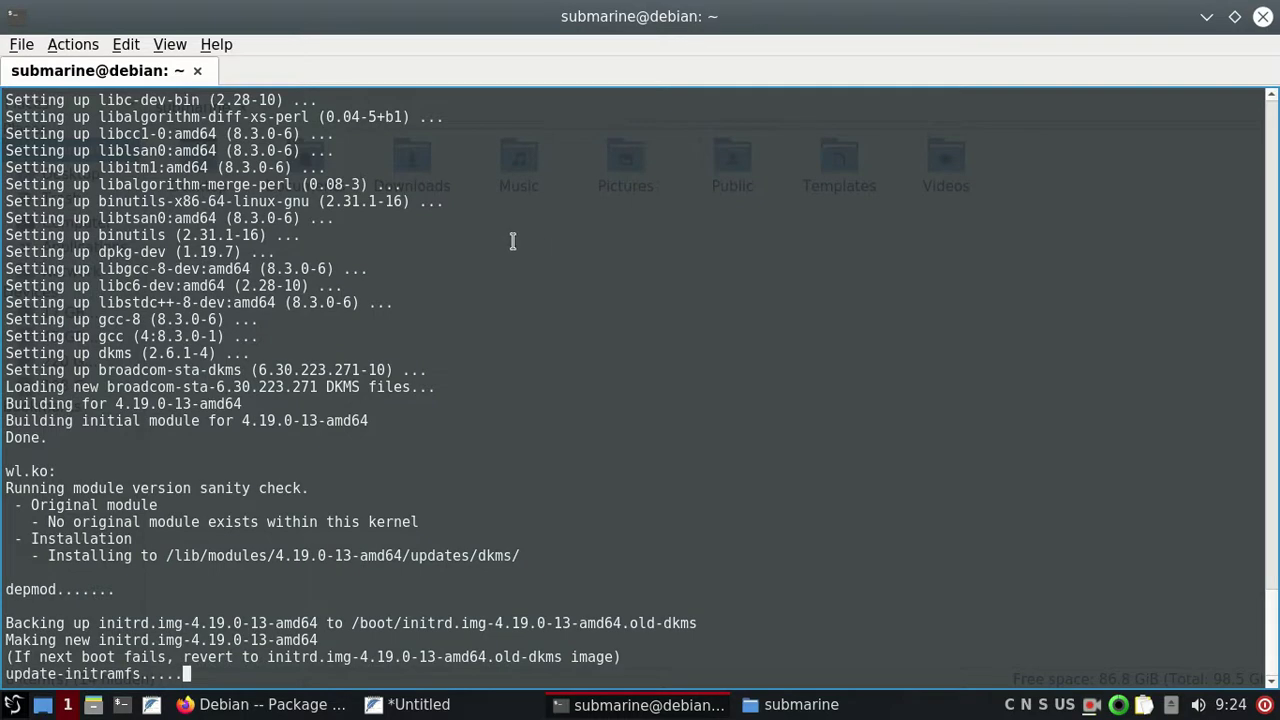
pyautogui.click(1206, 17)
pyautogui.click(412, 165)
pyautogui.doubleClick(412, 165)
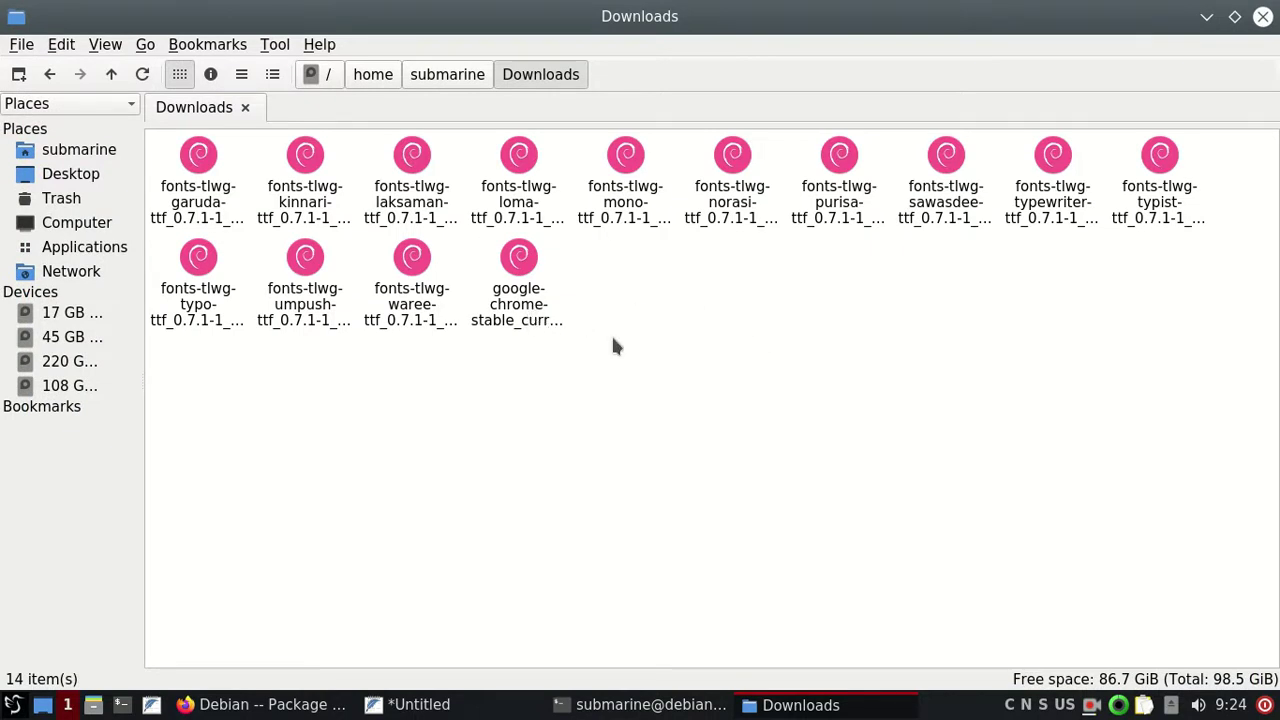
pyautogui.click(1206, 17)
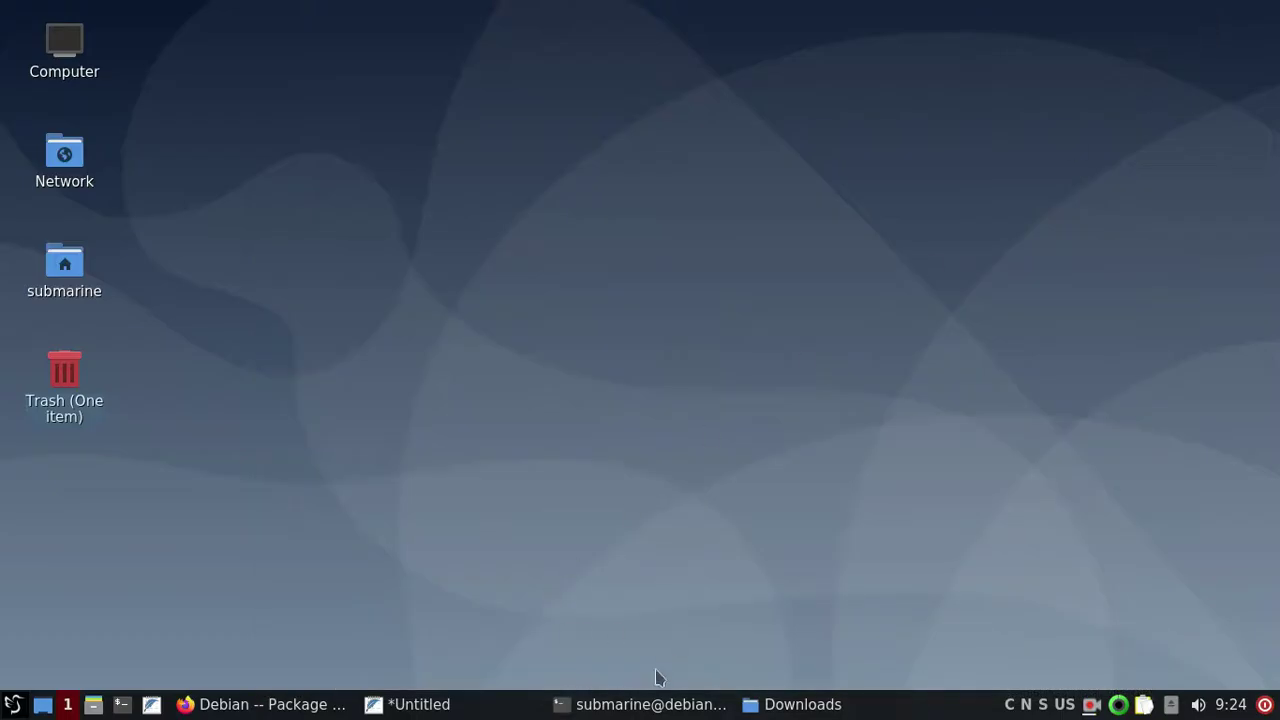
# Step: Check the driver installation in the terminal against the configuration notes and clear the terminal output
pyautogui.click(648, 704)
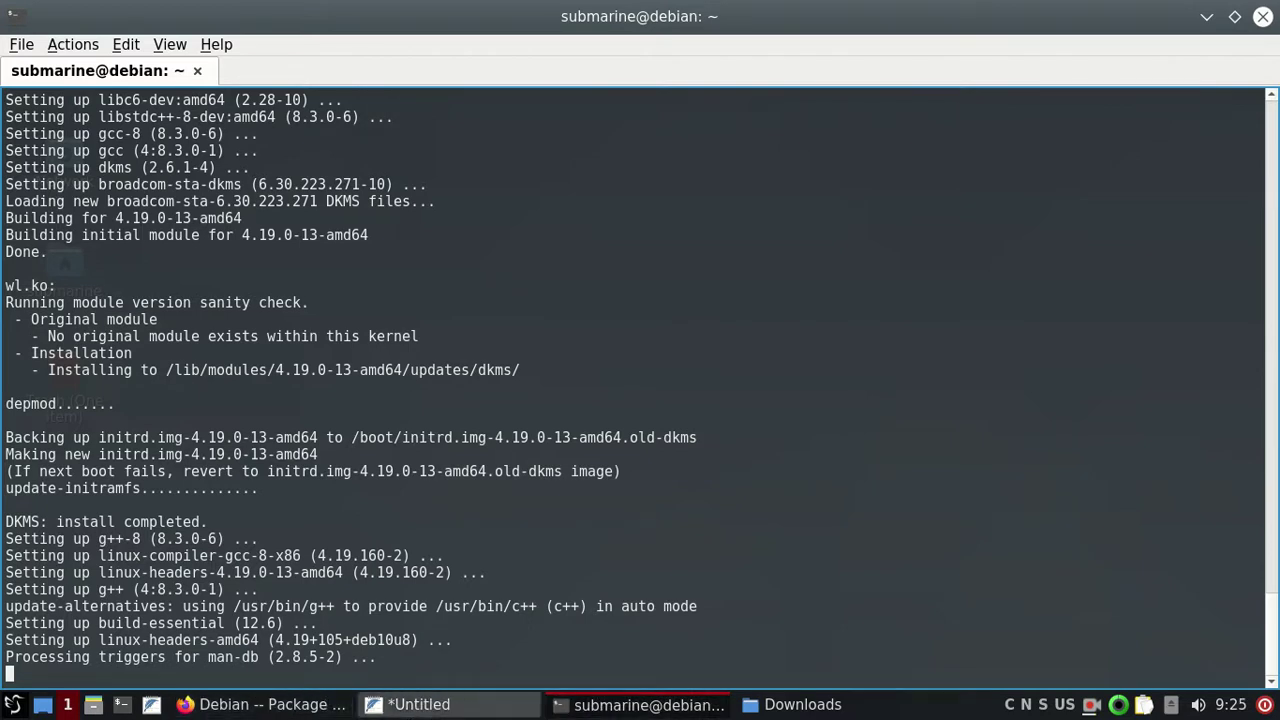
pyautogui.click(497, 710)
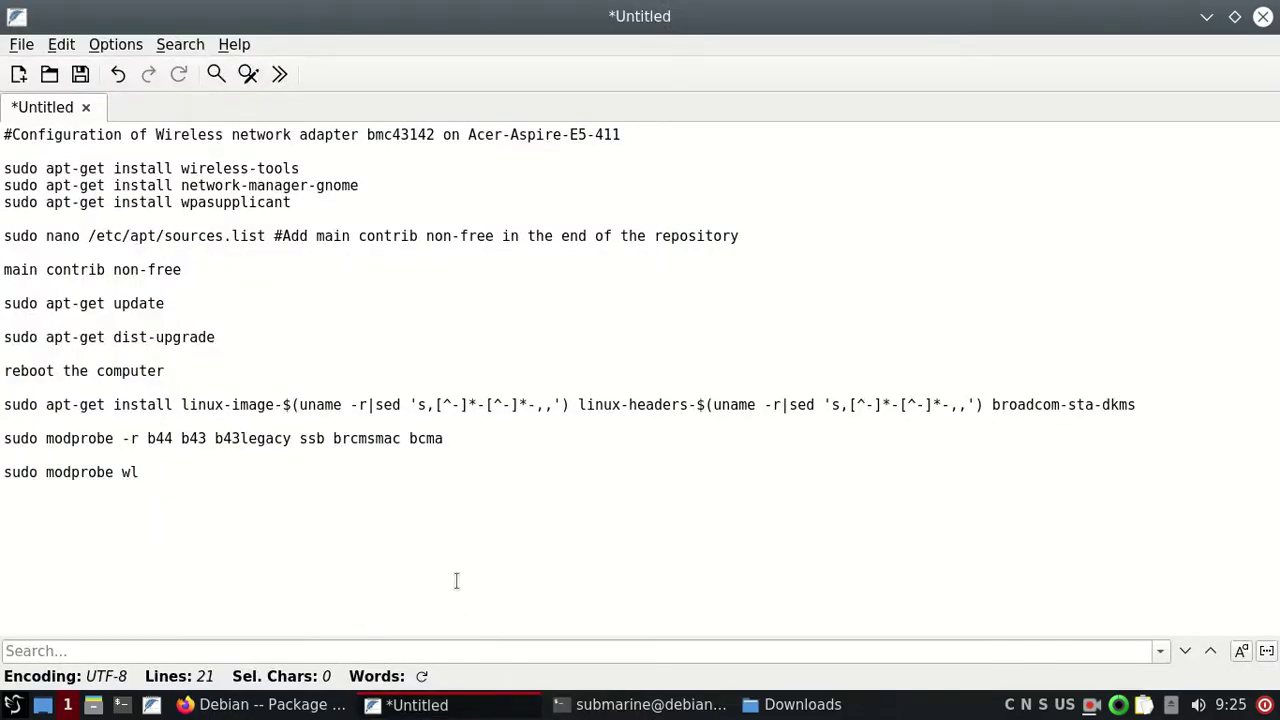
pyautogui.click(597, 712)
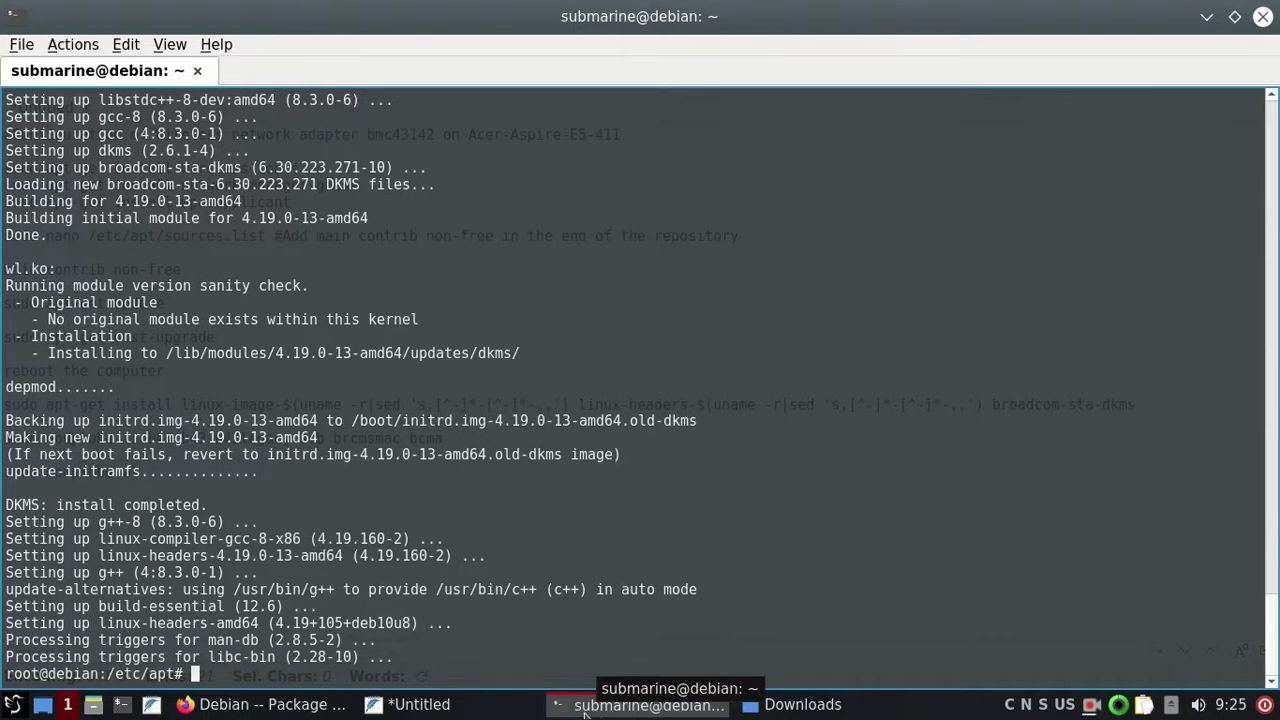
pyautogui.write('clear')
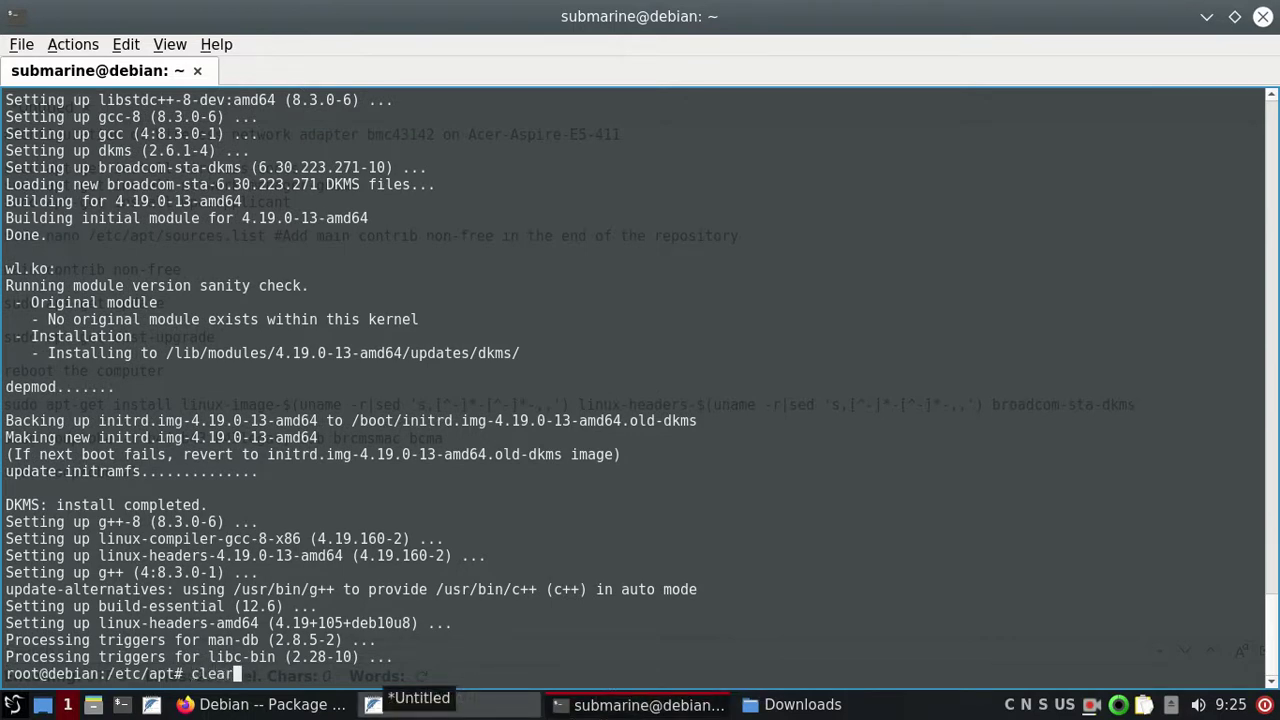
pyautogui.press('Return')
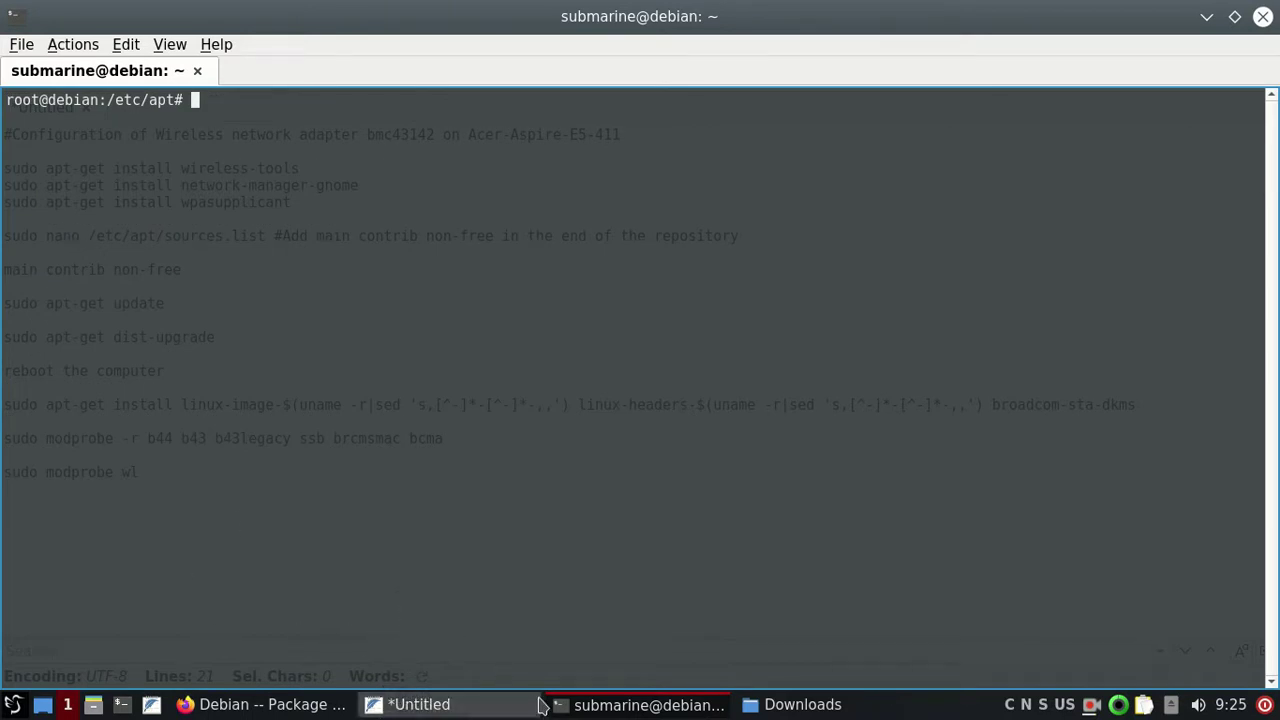
# Step: Try to unload the conflicting modules by copying "modprobe -r b44 b43 b43legacy ssb brcmsmac bcma" from the notes into the root terminal
pyautogui.click(490, 704)
pyautogui.click(47, 438)
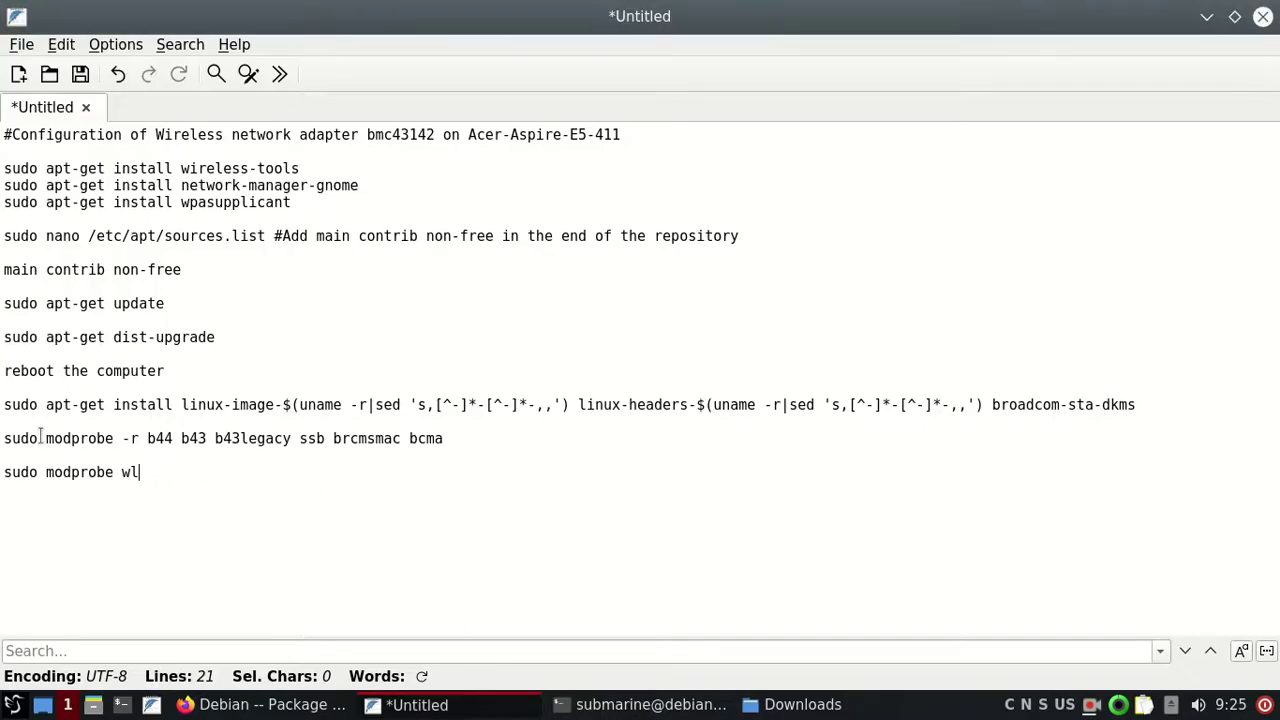
pyautogui.hotkey('shift', 'End')
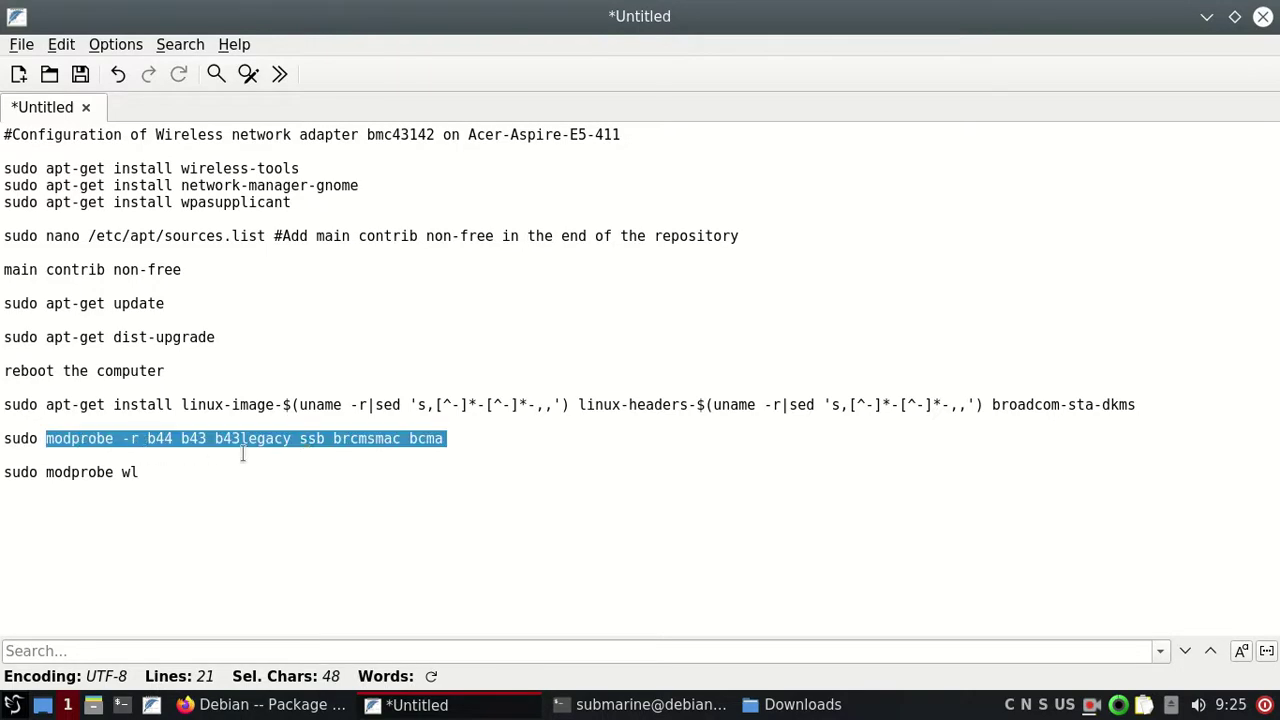
pyautogui.rightClick(399, 436)
pyautogui.click(441, 221)
pyautogui.click(655, 705)
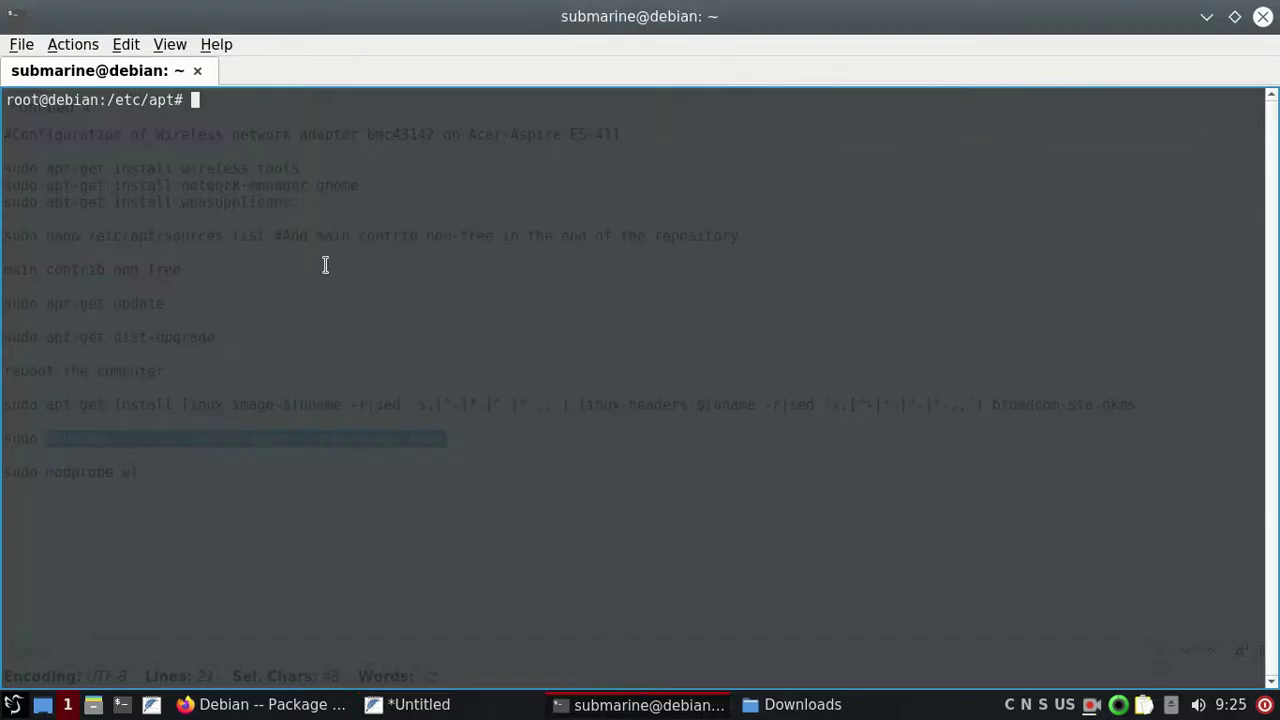
pyautogui.rightClick(249, 132)
pyautogui.click(297, 172)
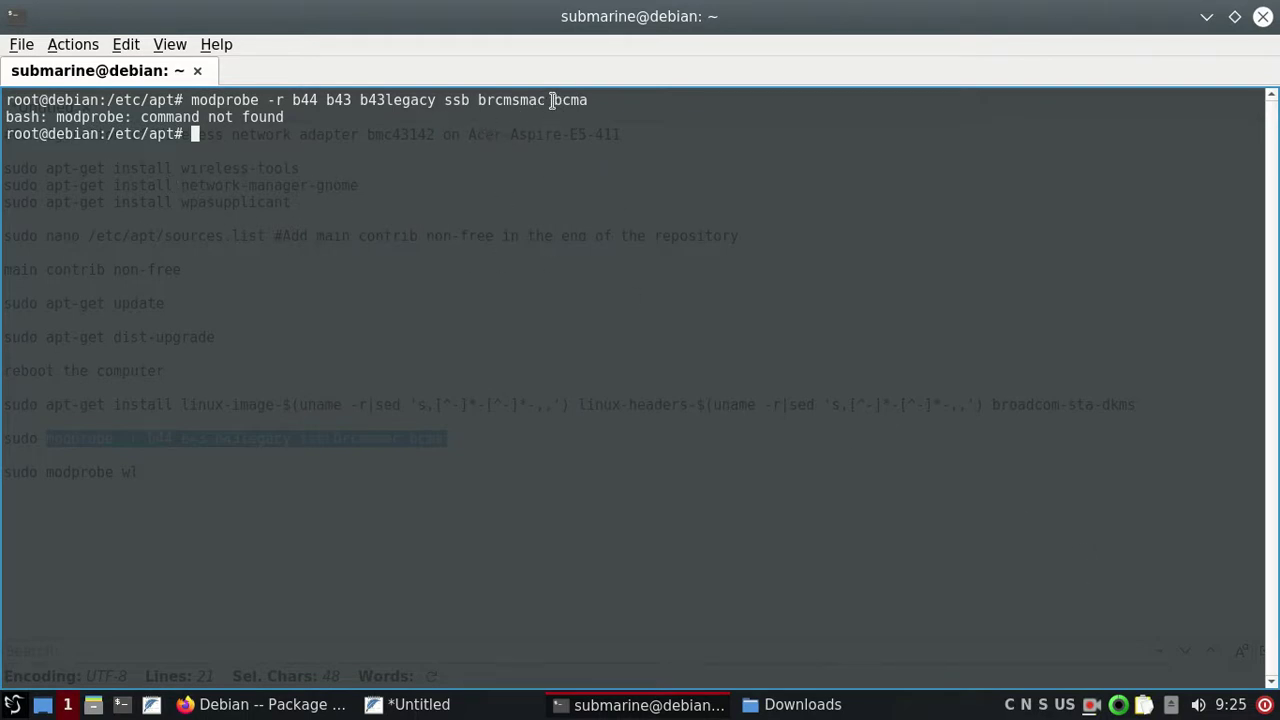
pyautogui.moveTo(552, 100); pyautogui.dragTo(562, 100)
pyautogui.click(490, 150)
# Step: Change the terminal's working directory to /home/submarine/Downloads/ and list its files
pyautogui.write('cd /home/')
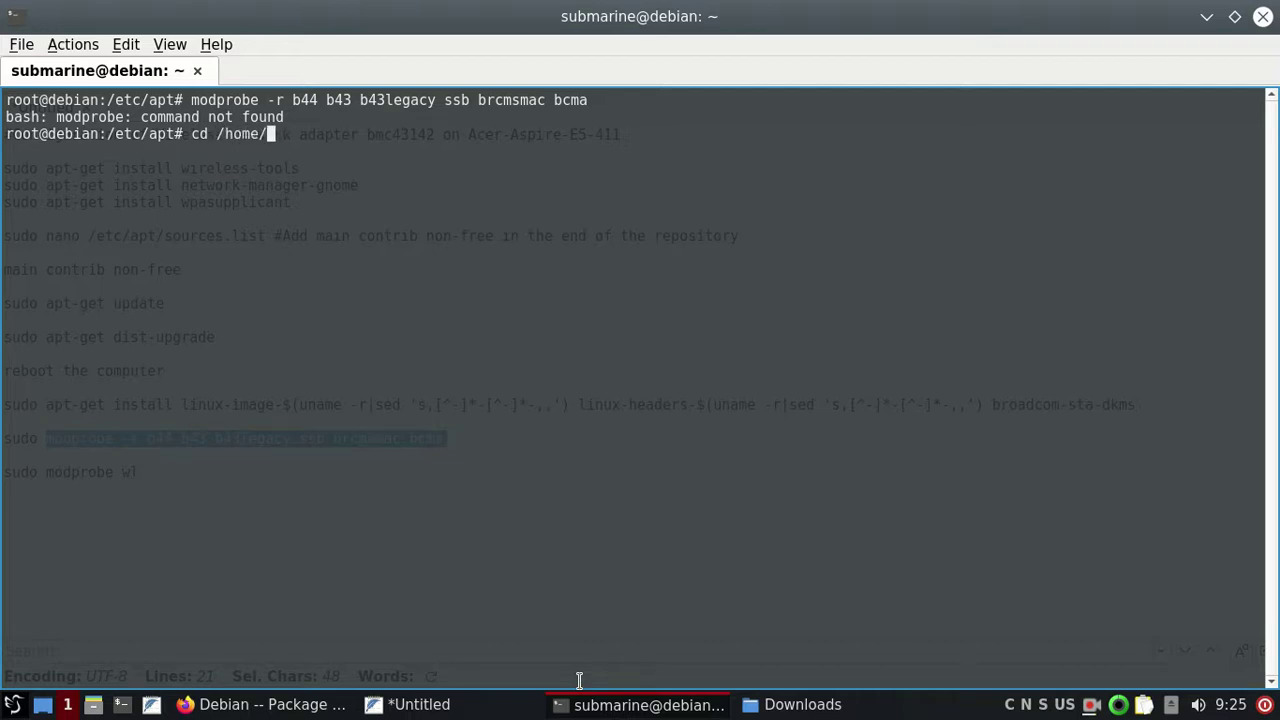
pyautogui.write('su')
pyautogui.press('Tab')
pyautogui.write('Dow')
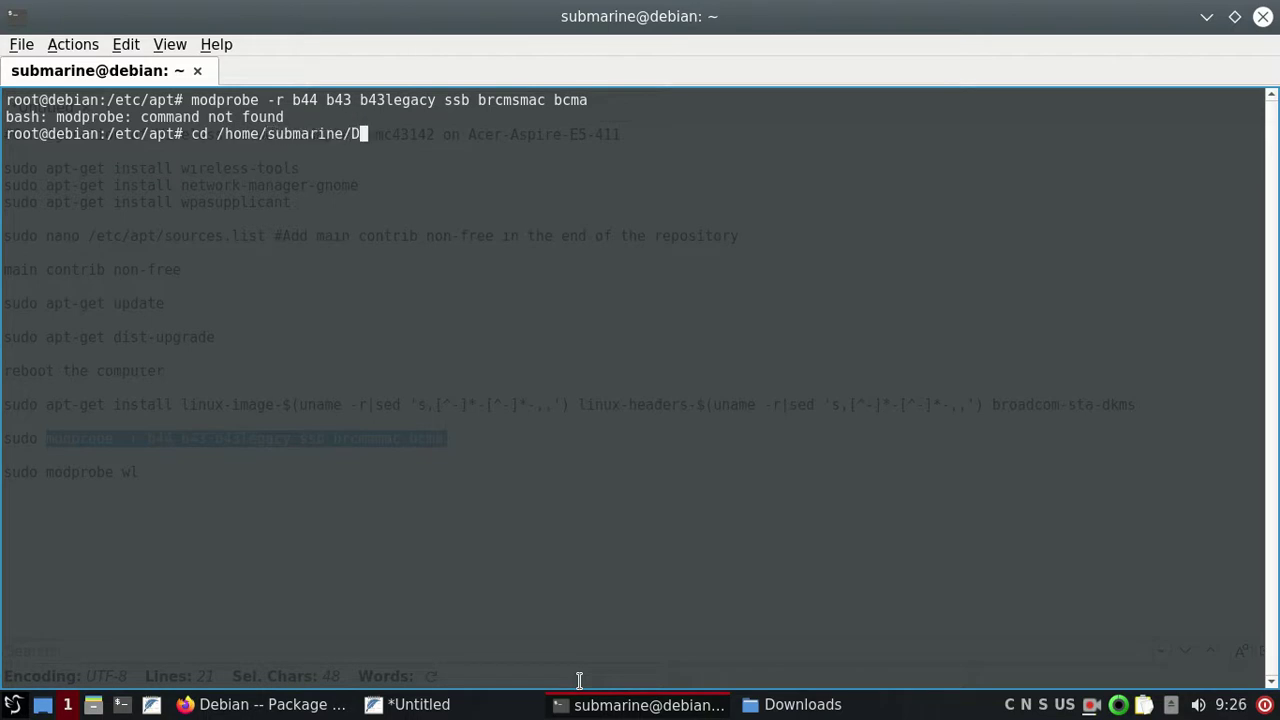
pyautogui.press('Tab')
pyautogui.press('Return')
pyautogui.write('ls')
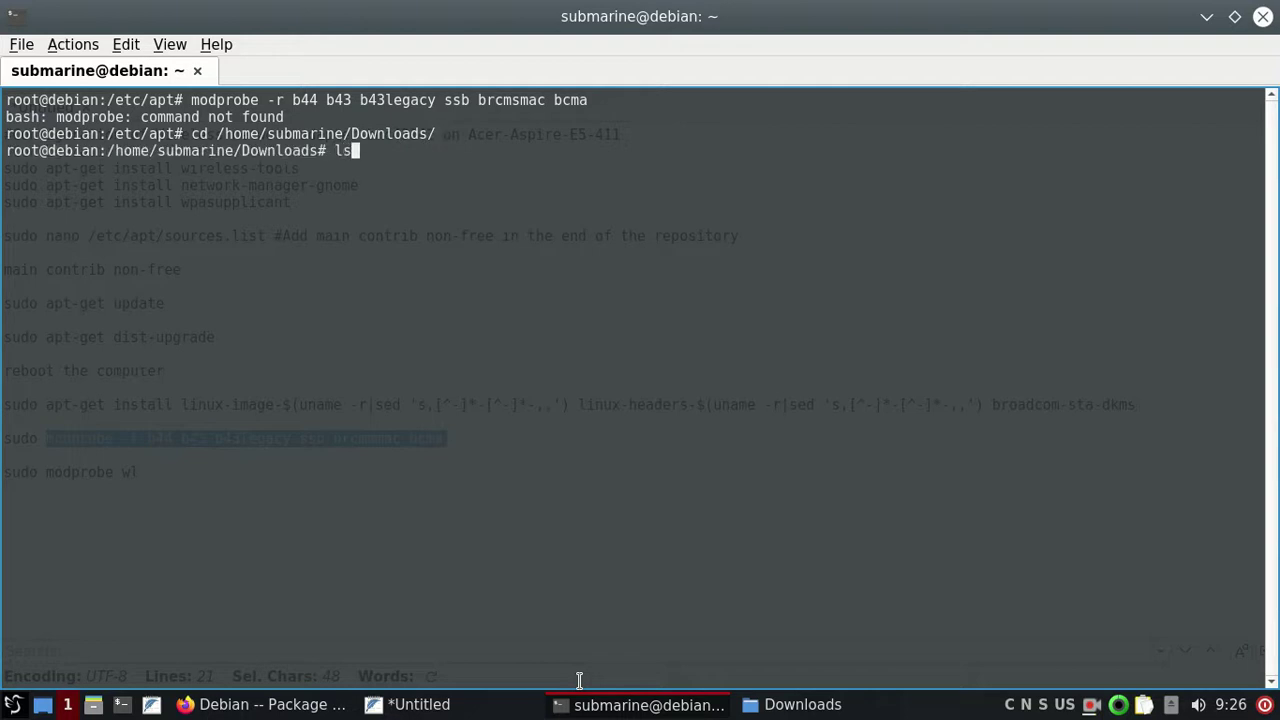
pyautogui.press('Return')
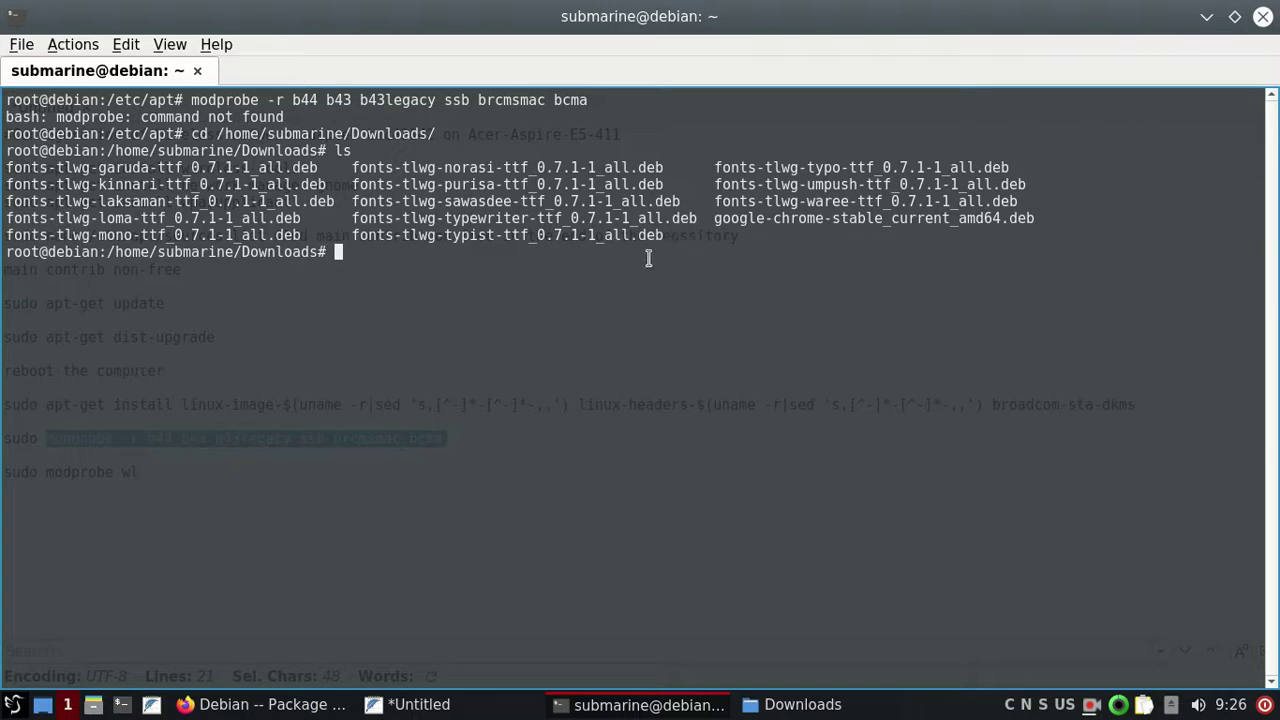
# Step: Try to install all downloaded Thai font packages with "dpkg -i fonts*"
pyautogui.moveTo(670, 236); pyautogui.dragTo(352, 234)
pyautogui.click(415, 262)
pyautogui.write('dpkg -i font')
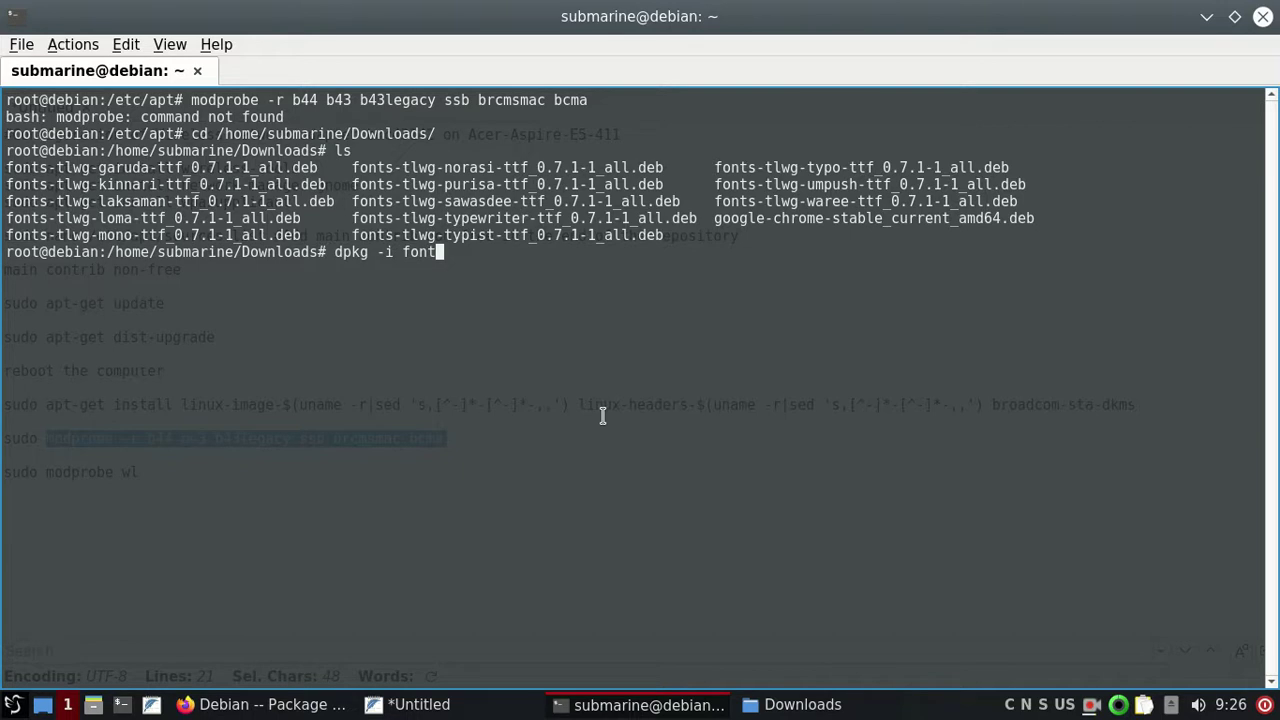
pyautogui.write('s*')
pyautogui.press('Return')
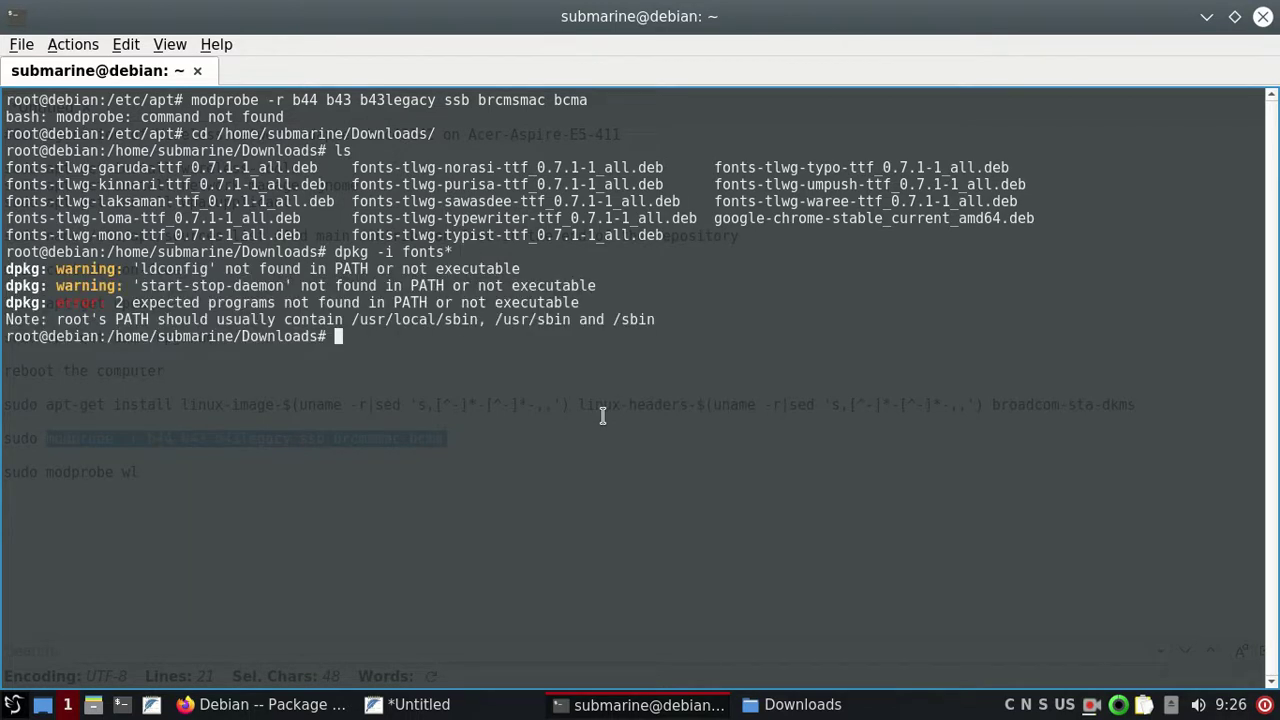
# Step: Try the font installation again with "dpkg -i fonts*.deb" and clear the terminal
pyautogui.press('Up')
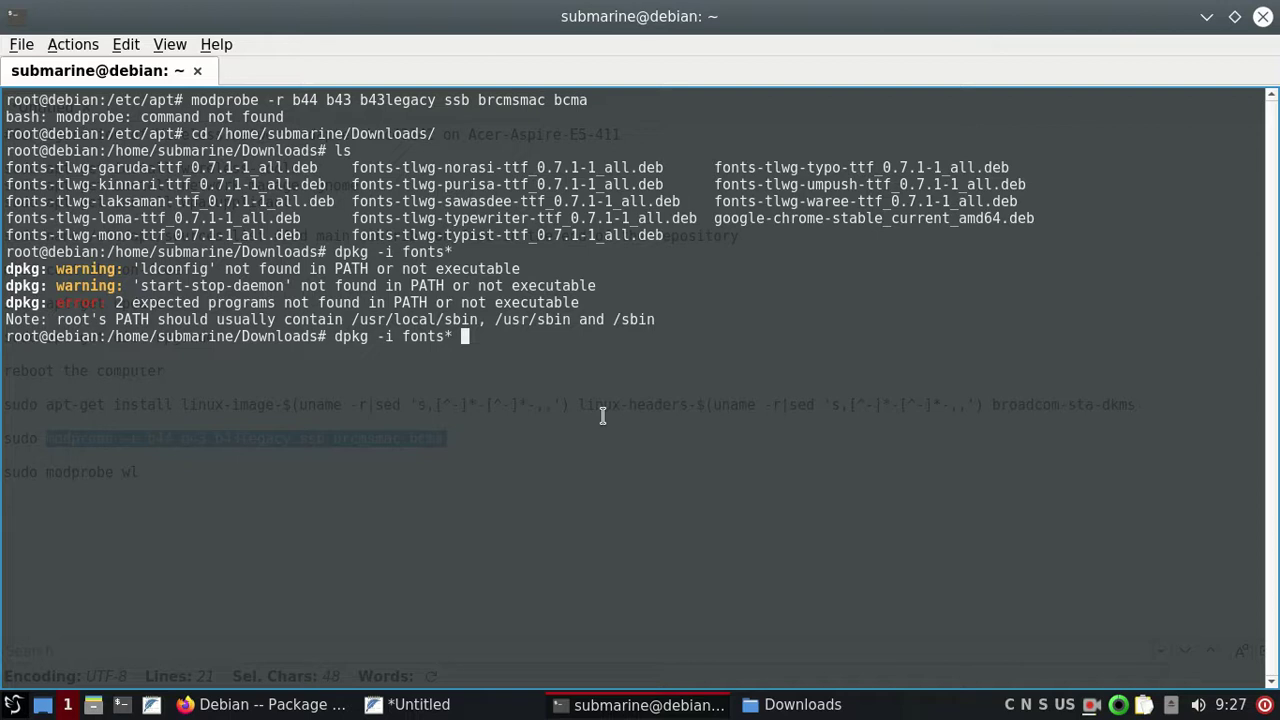
pyautogui.press('BackSpace')
pyautogui.write('.deb')
pyautogui.press('Return')
pyautogui.write('clear')
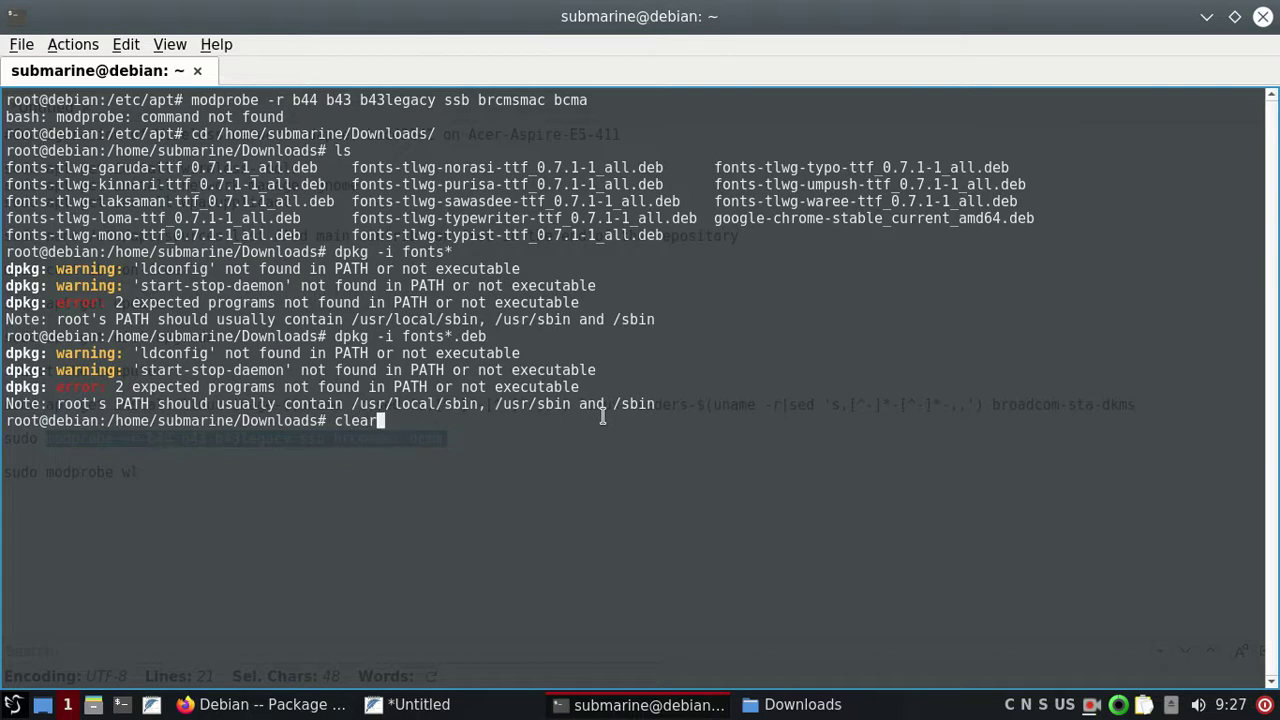
pyautogui.press('Return')
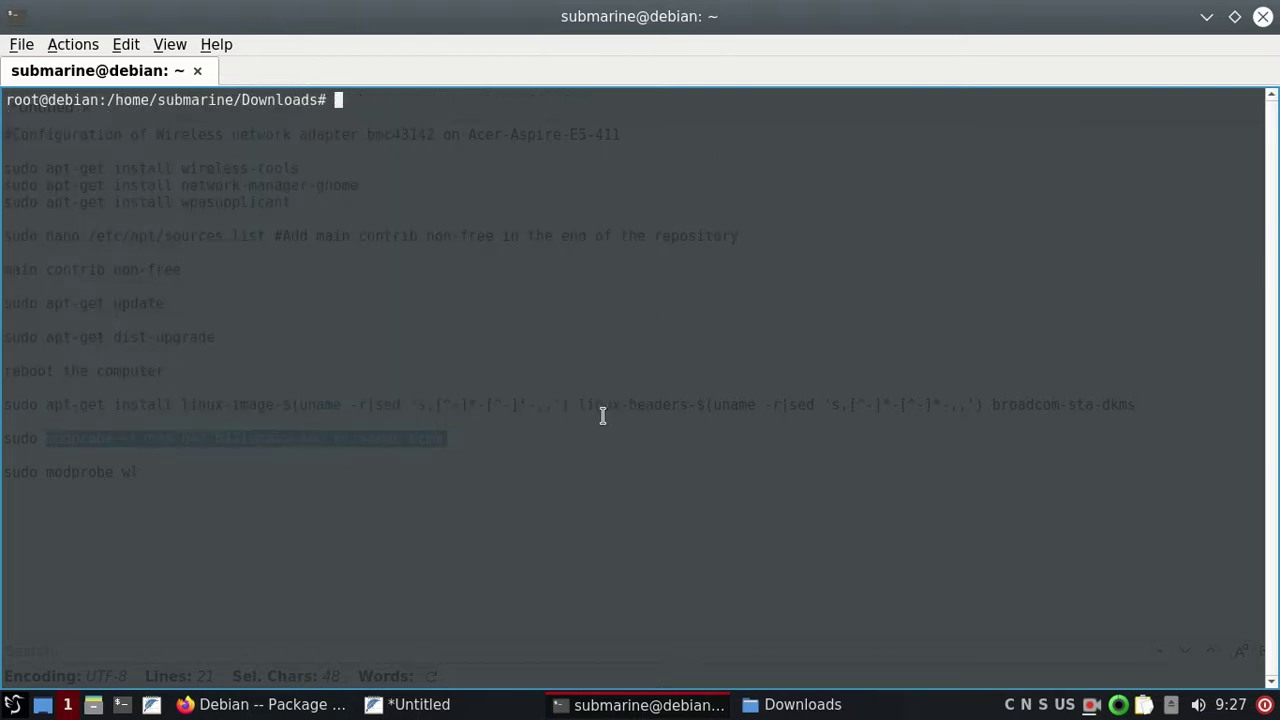
# Step: Install all downloaded Thai font packages with "apt install ./font*", accept the installation, and clear the terminal
pyautogui.write('apt install ./font')
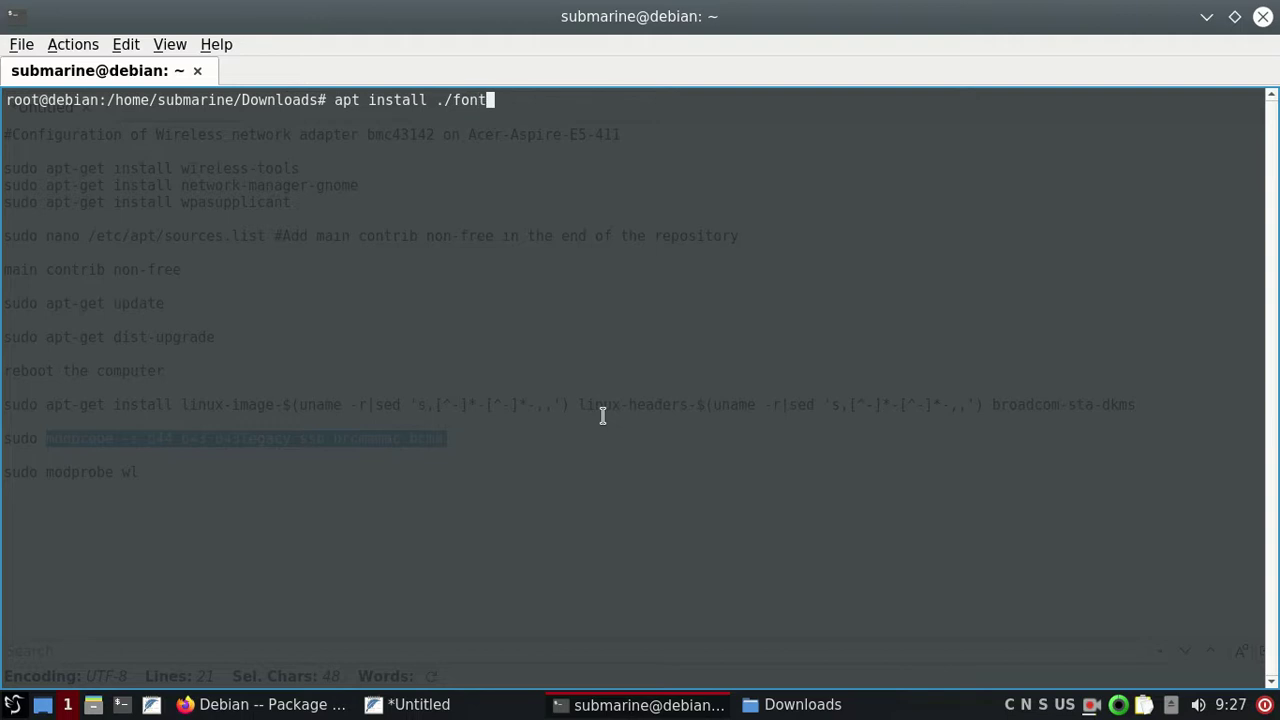
pyautogui.write('*')
pyautogui.press('Return')
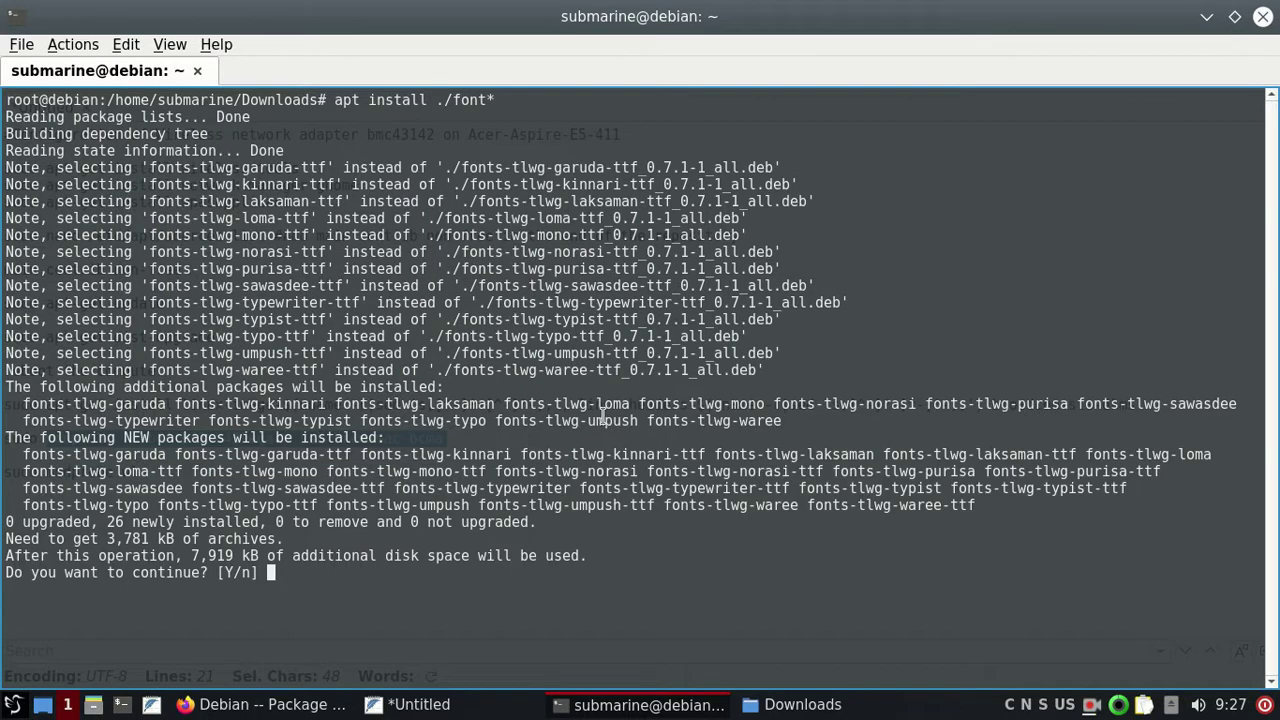
pyautogui.write('y')
pyautogui.press('Return')
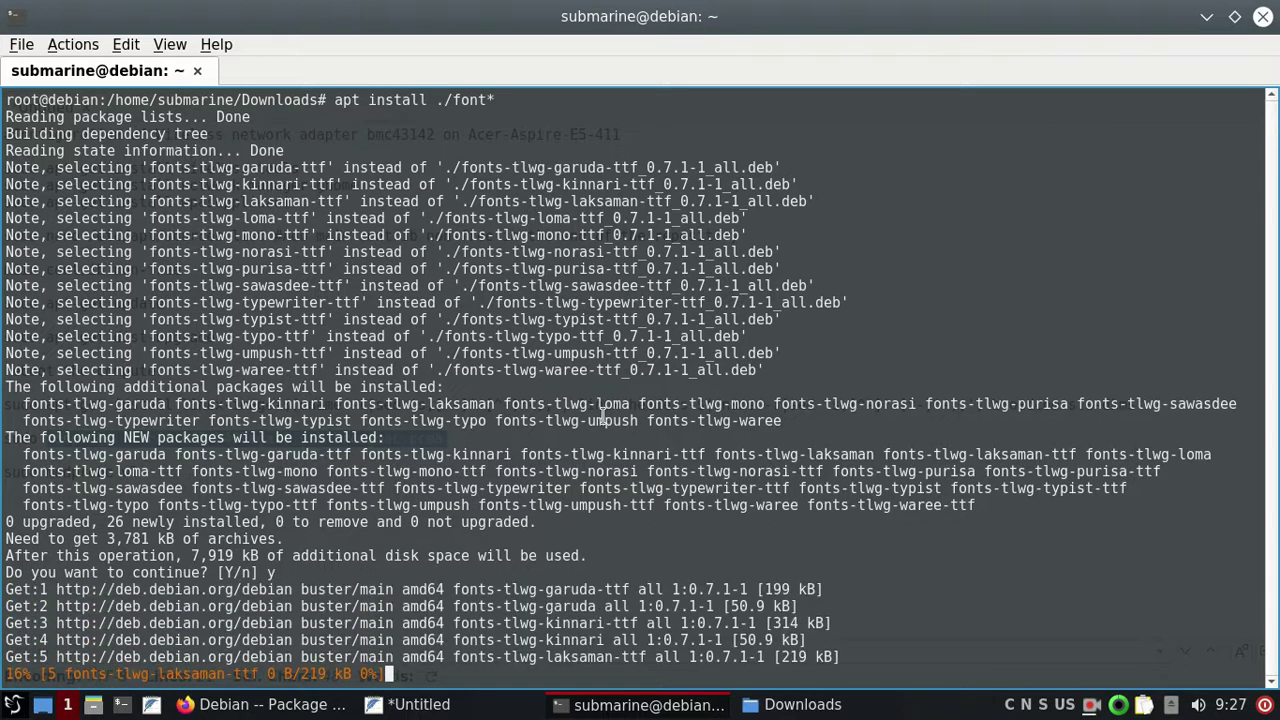
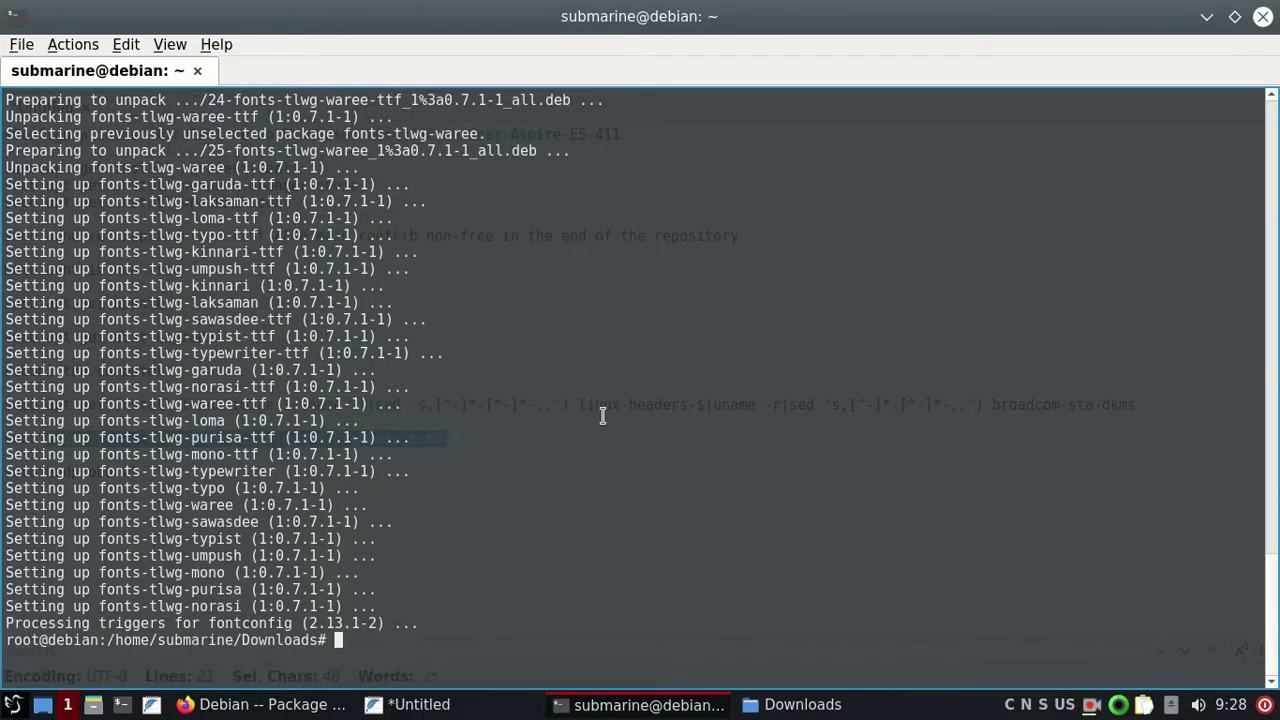
pyautogui.write('clear')
pyautogui.press('Return')
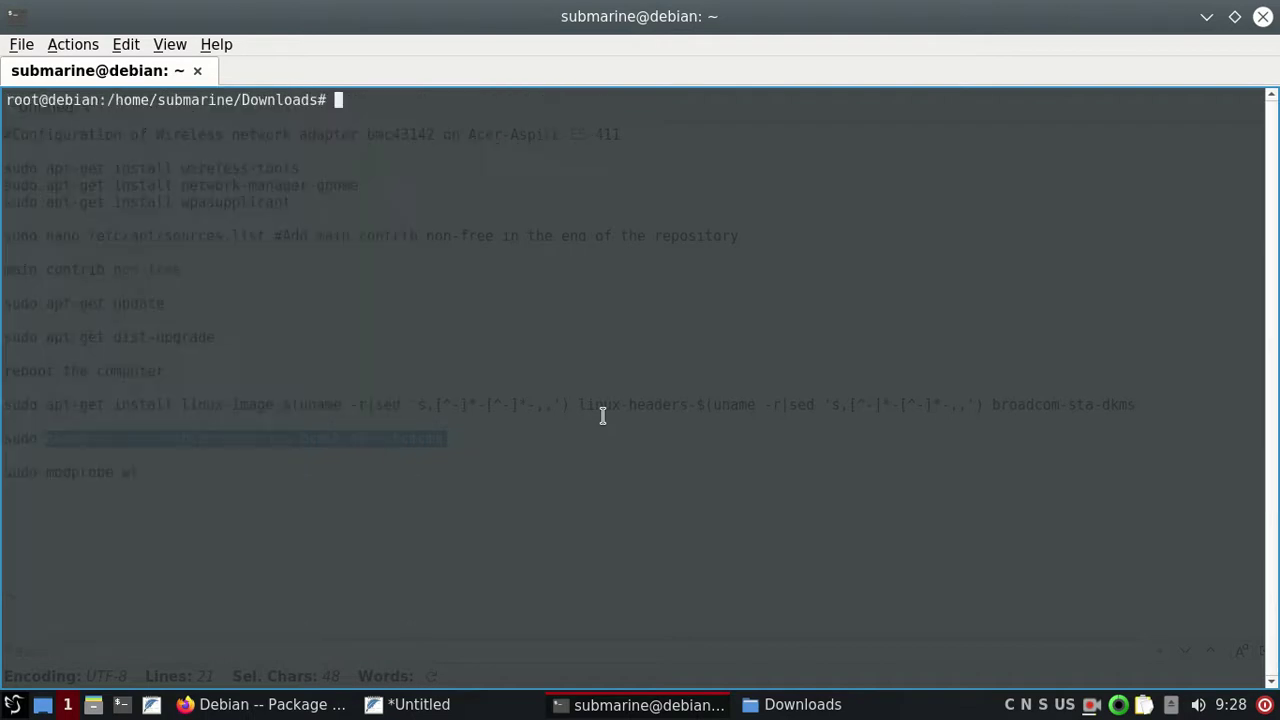
# Step: Install the downloaded Chrome package with "apt install ./google-chrome-stable_current_amd64.deb"
pyautogui.press('Up')
pyautogui.press('Up')
pyautogui.press('BackSpace')
pyautogui.press('BackSpace')
pyautogui.press('BackSpace')
pyautogui.press('BackSpace')
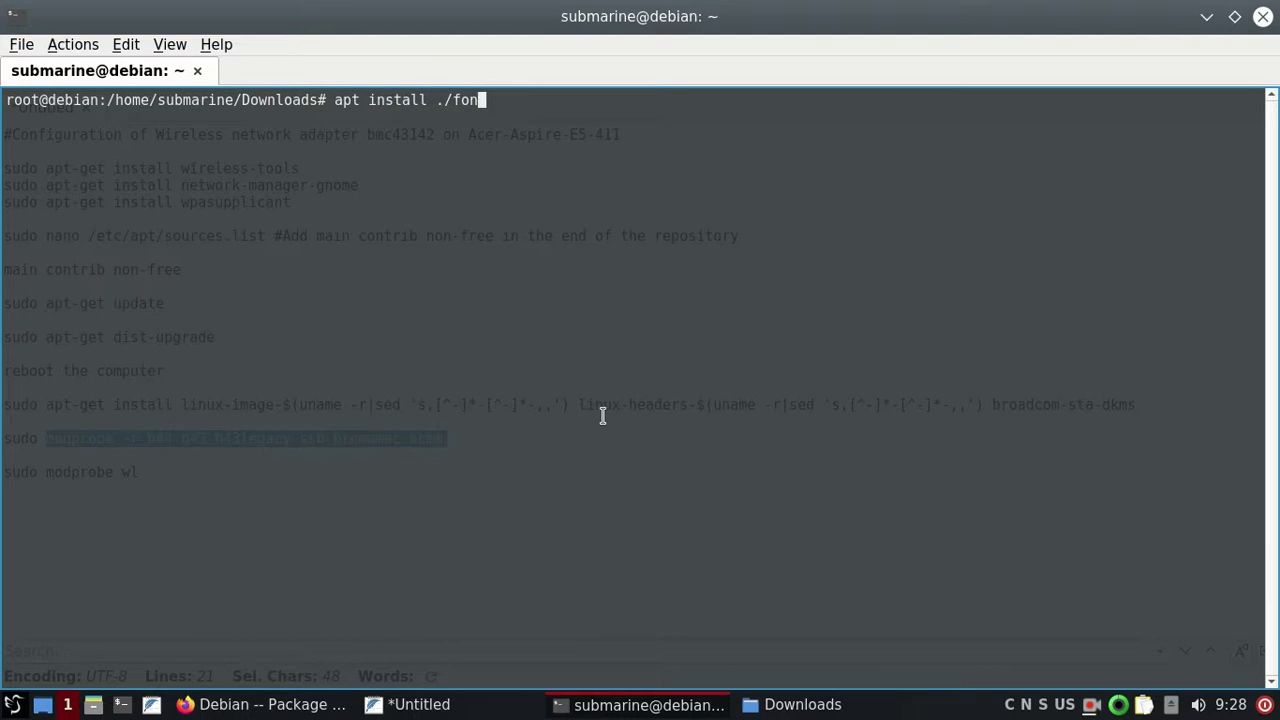
pyautogui.press('BackSpace')
pyautogui.write('g')
pyautogui.press('Tab')
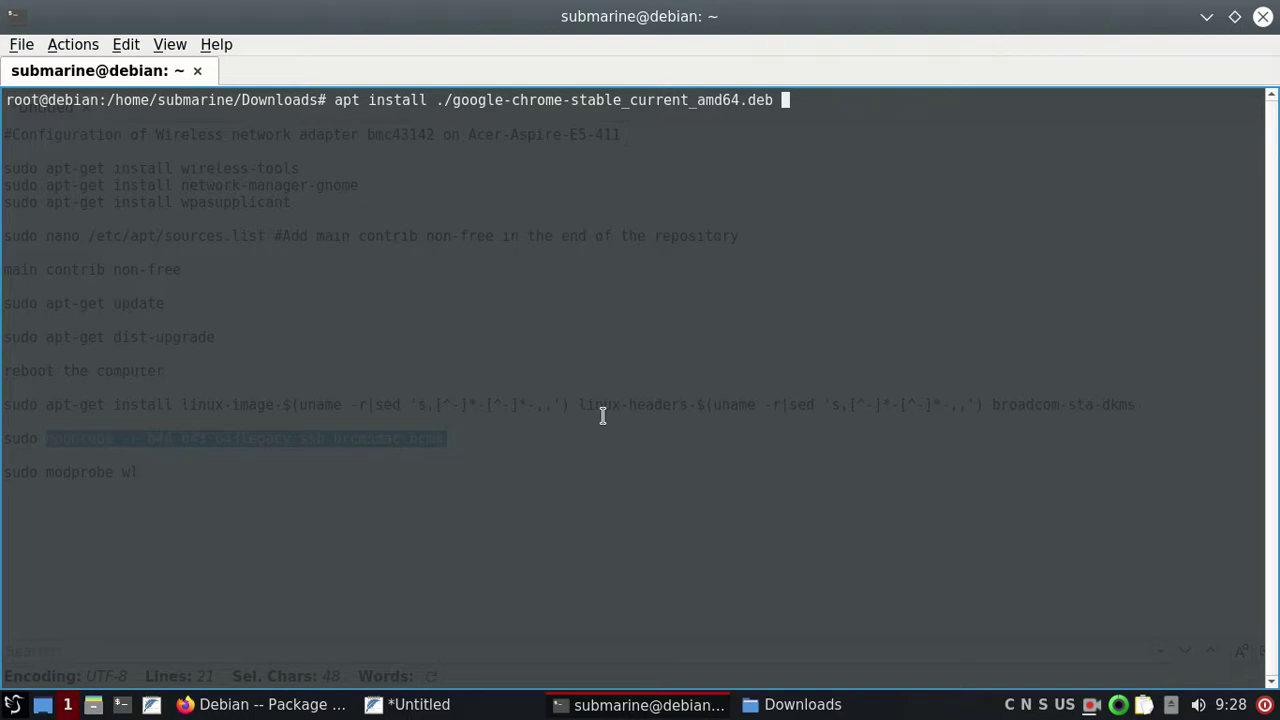
pyautogui.press('Return')
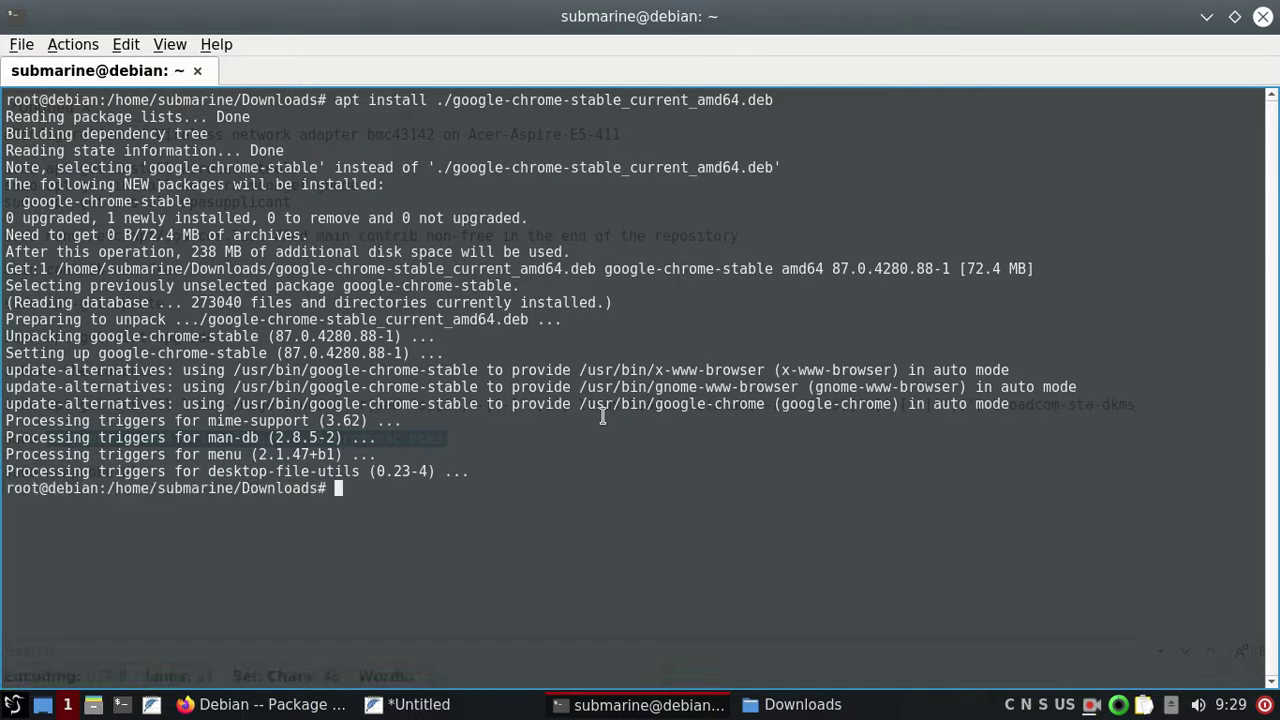
# Step: Launch Google Chrome with the default-browser and usage-statistics options accepted, and maximize its window
pyautogui.click(1207, 17)
pyautogui.click(1207, 17)
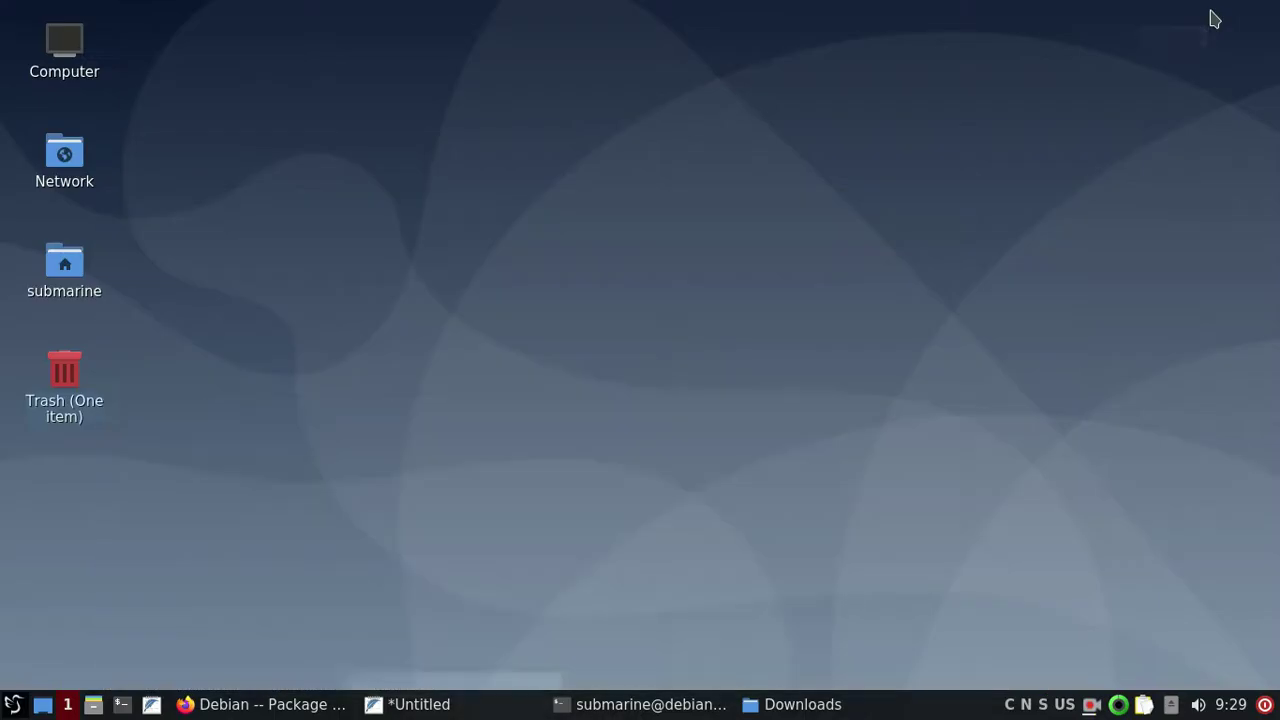
pyautogui.click(14, 704)
pyautogui.moveTo(112, 414)
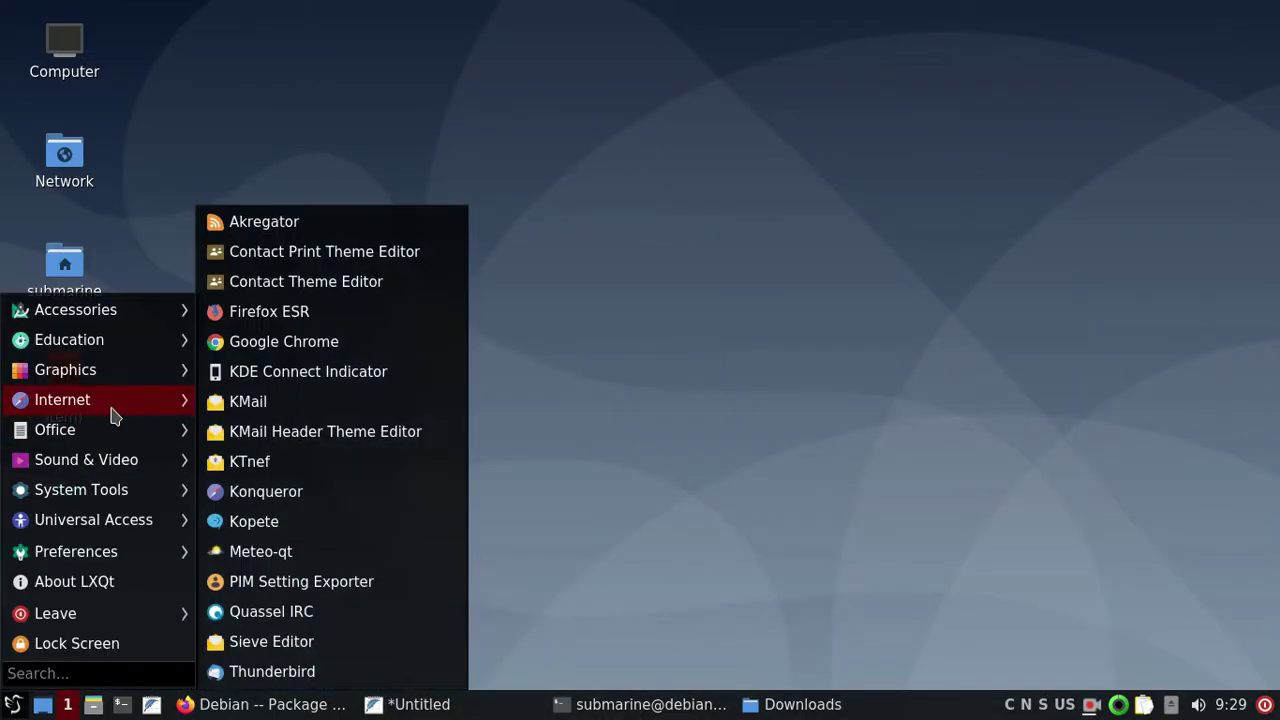
pyautogui.click(279, 342)
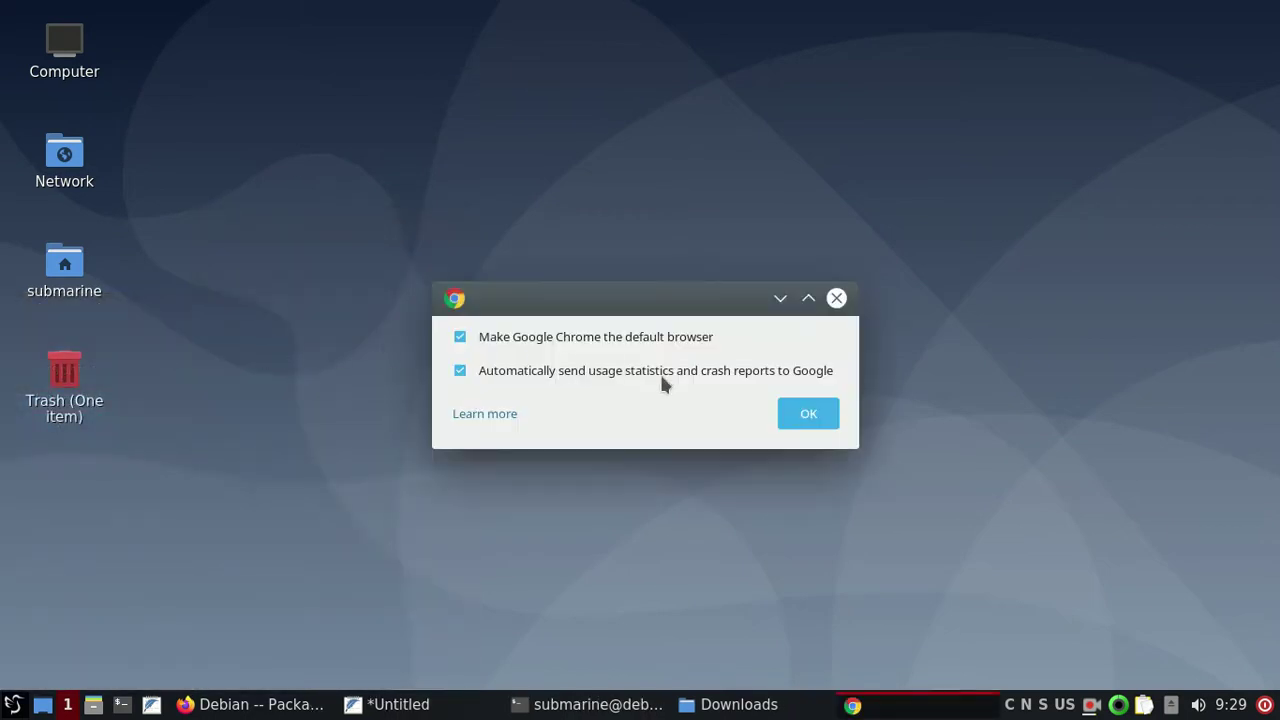
pyautogui.click(812, 414)
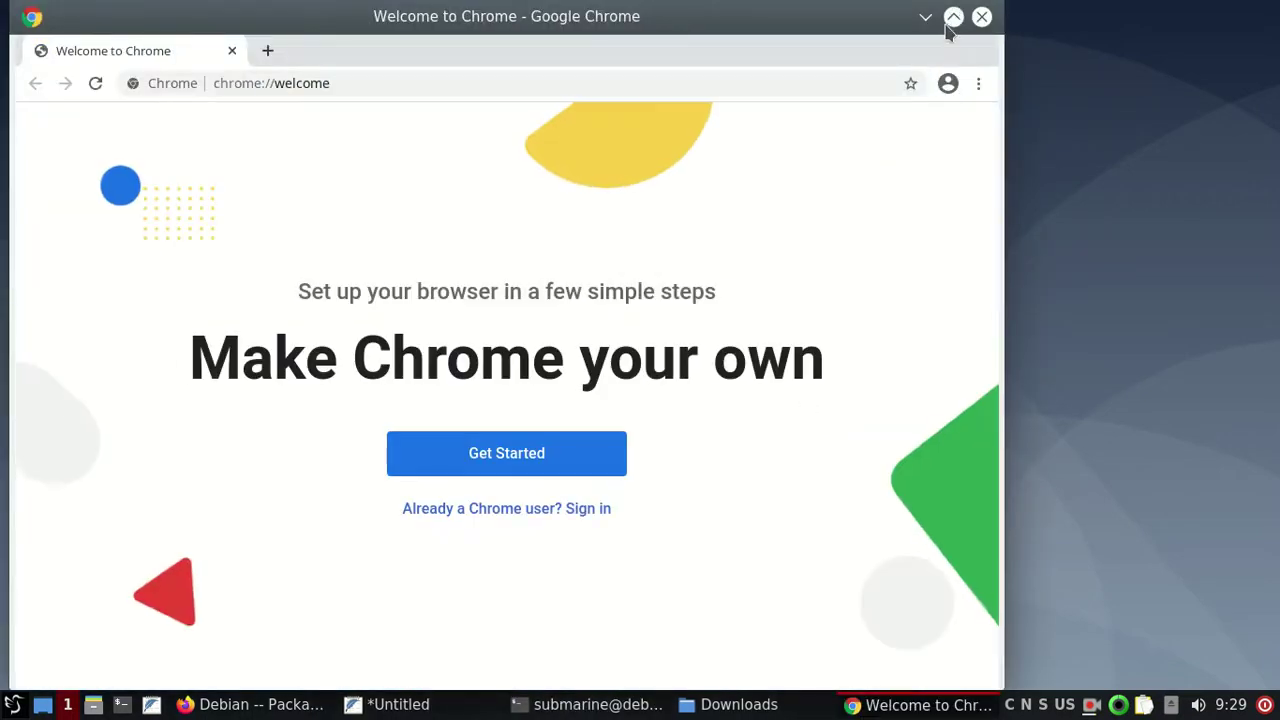
pyautogui.click(950, 22)
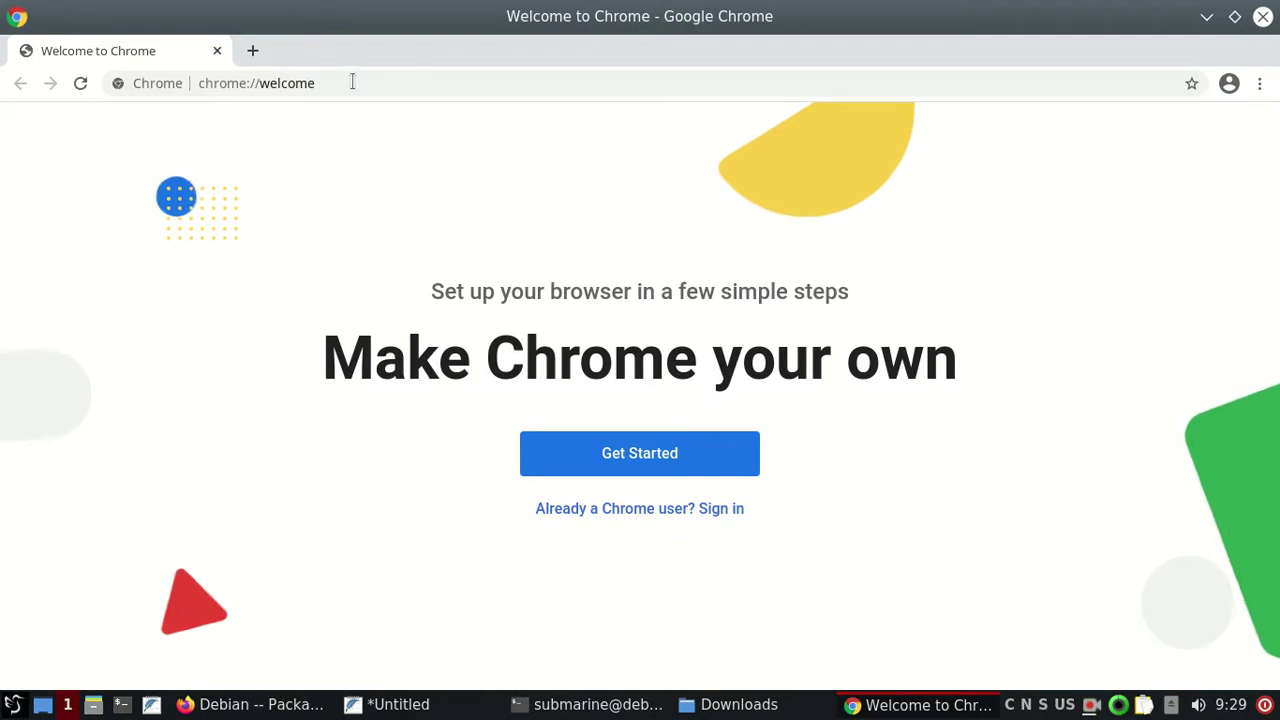
pyautogui.click(341, 83)
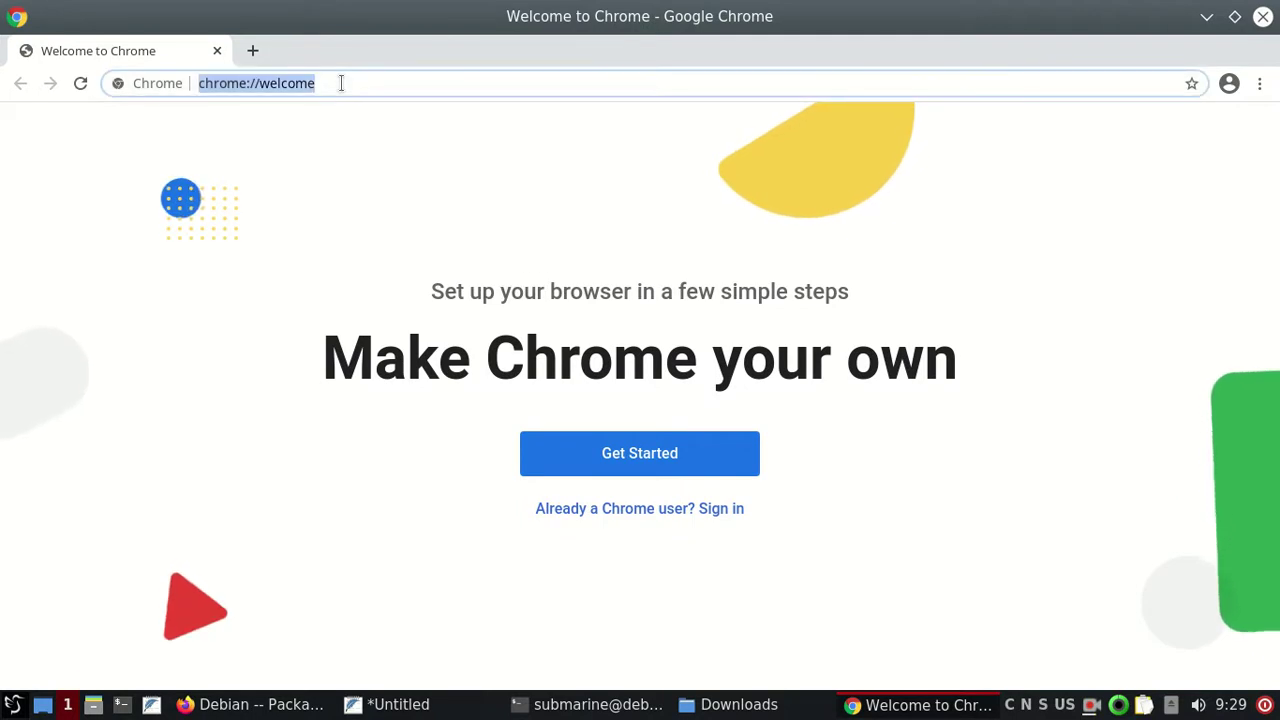
pyautogui.write('www')
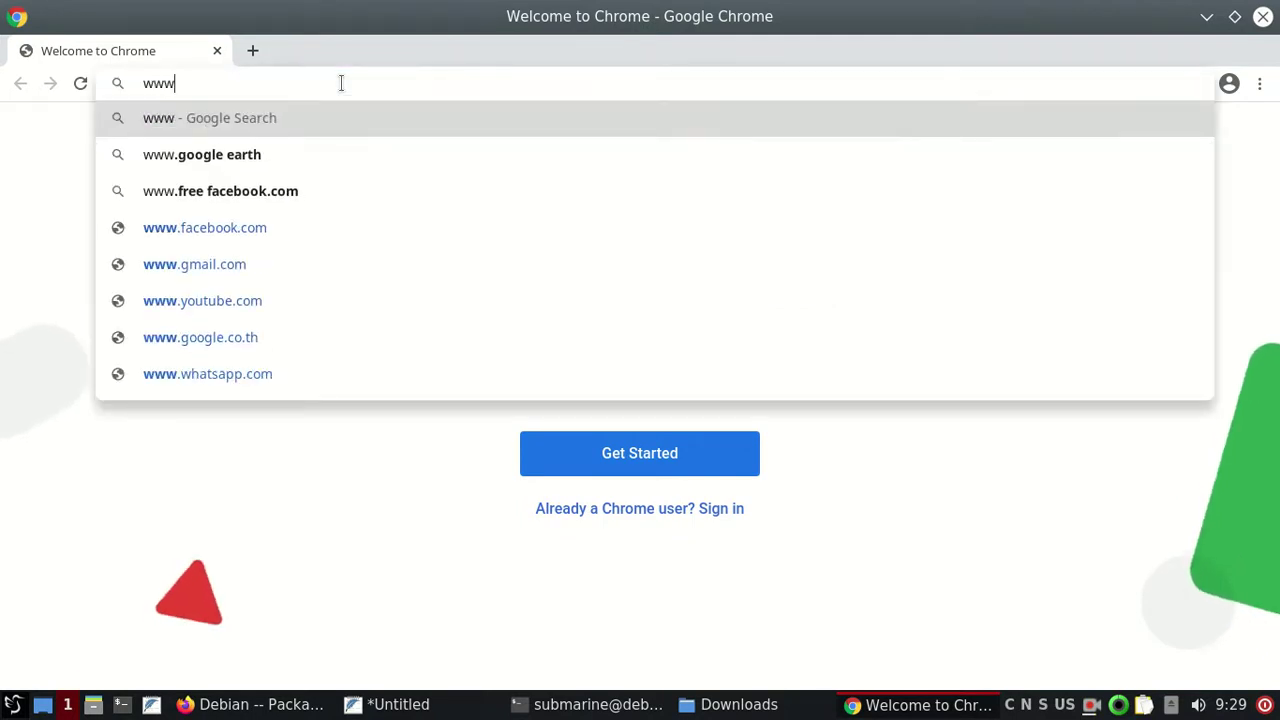
pyautogui.write('.')
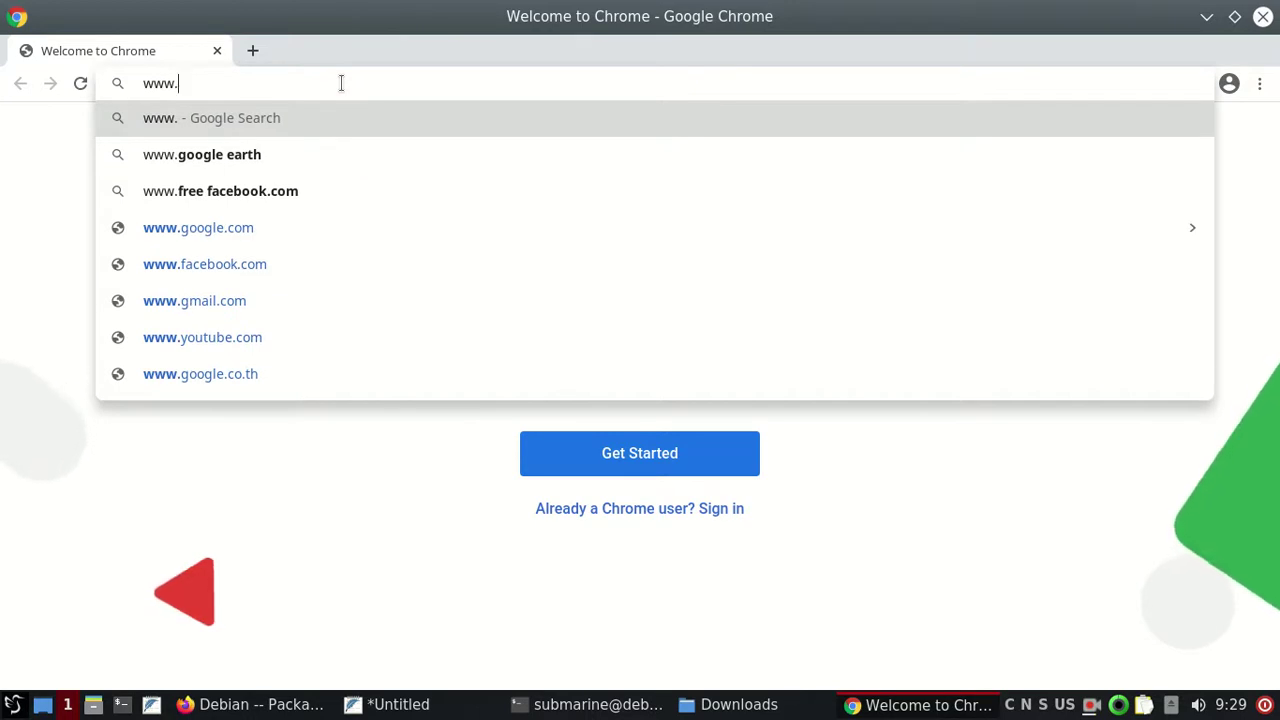
pyautogui.write('gg')
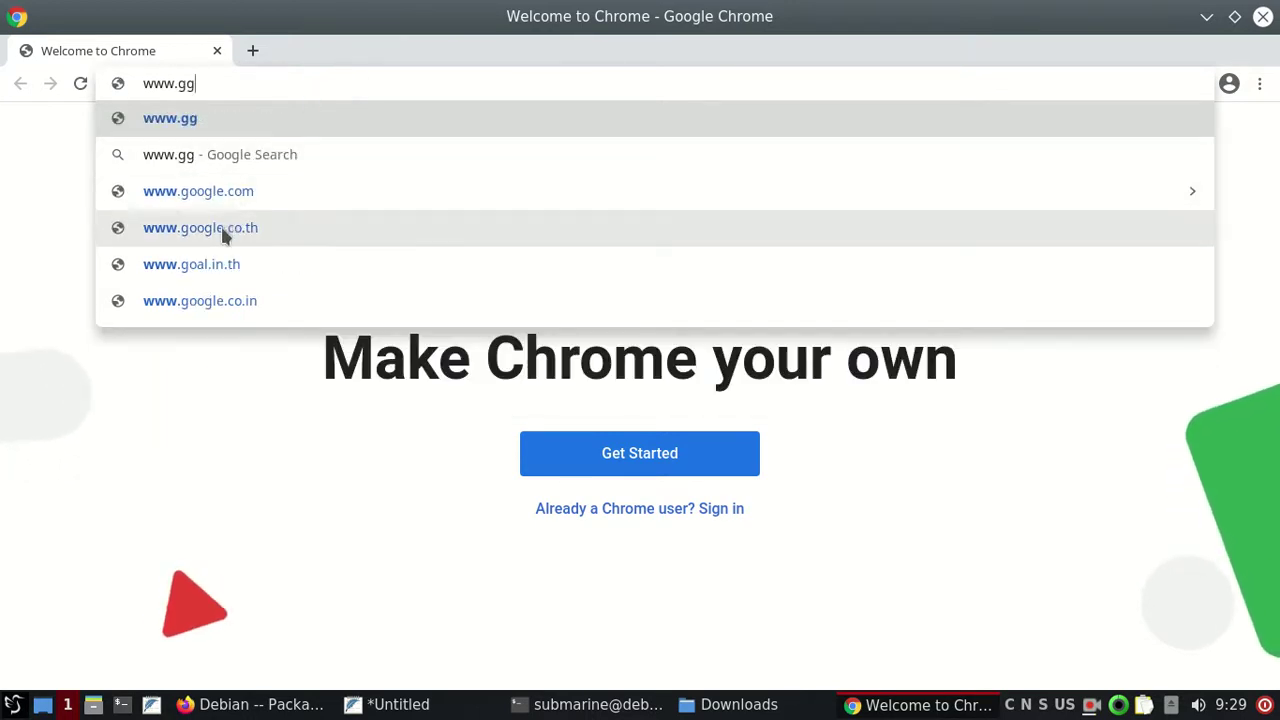
pyautogui.click(221, 228)
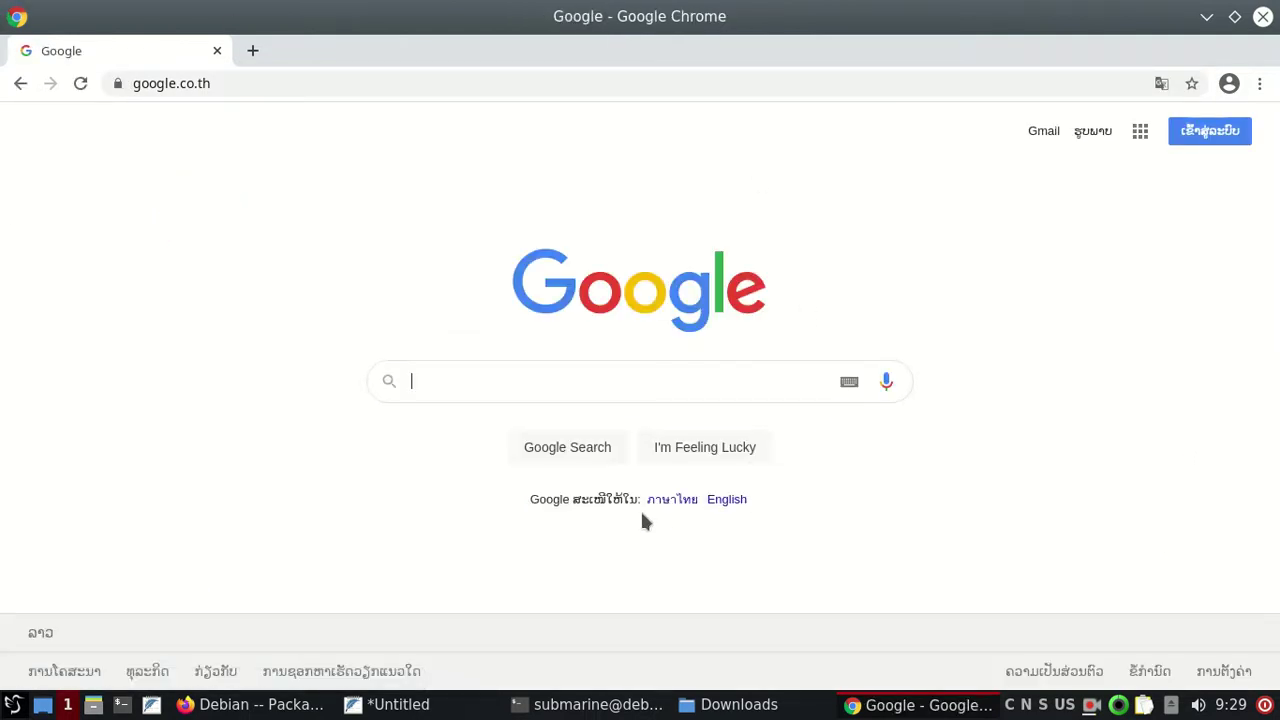
pyautogui.click(666, 501)
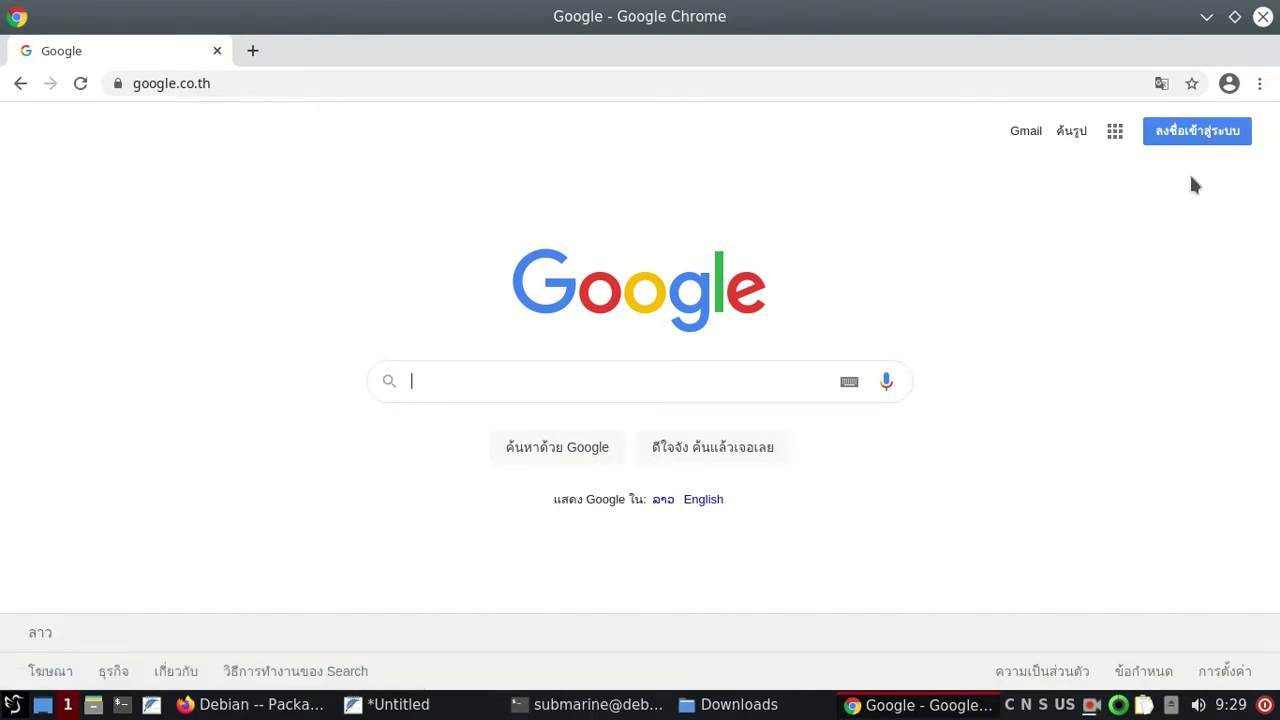
# Step: Open Chrome's advanced Languages settings and expand the preferred language list
pyautogui.click(1260, 88)
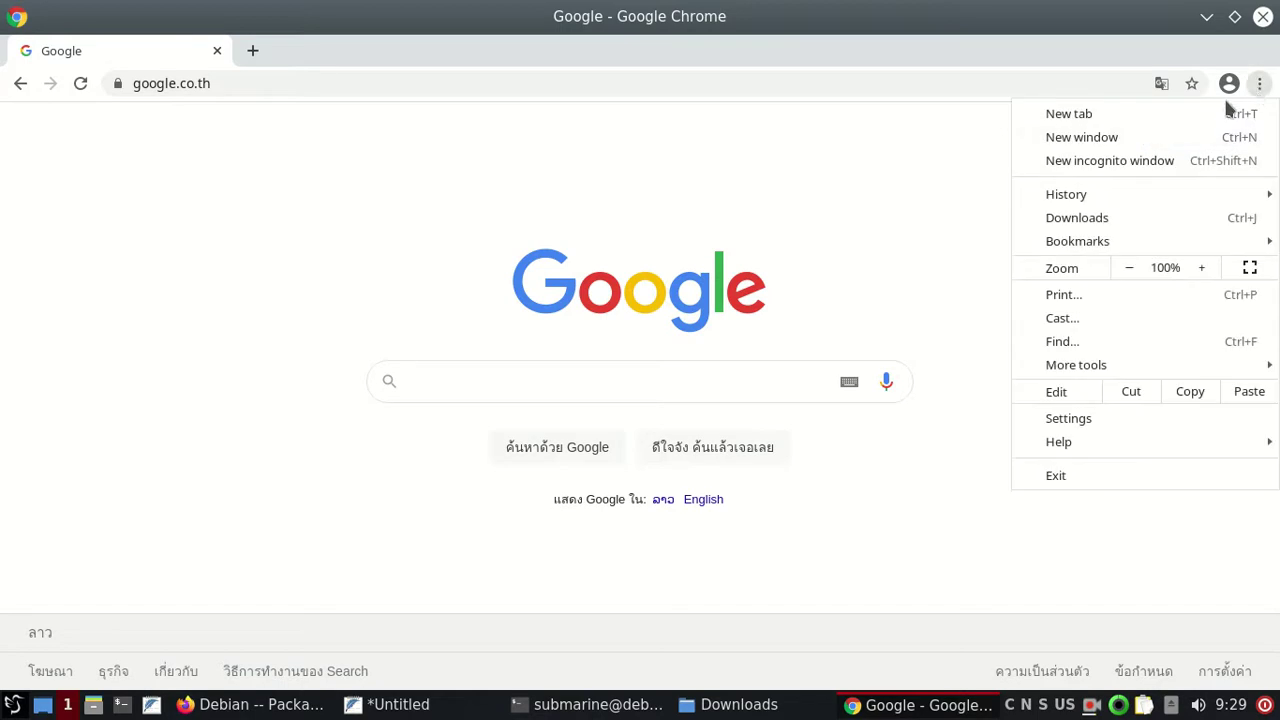
pyautogui.click(1072, 420)
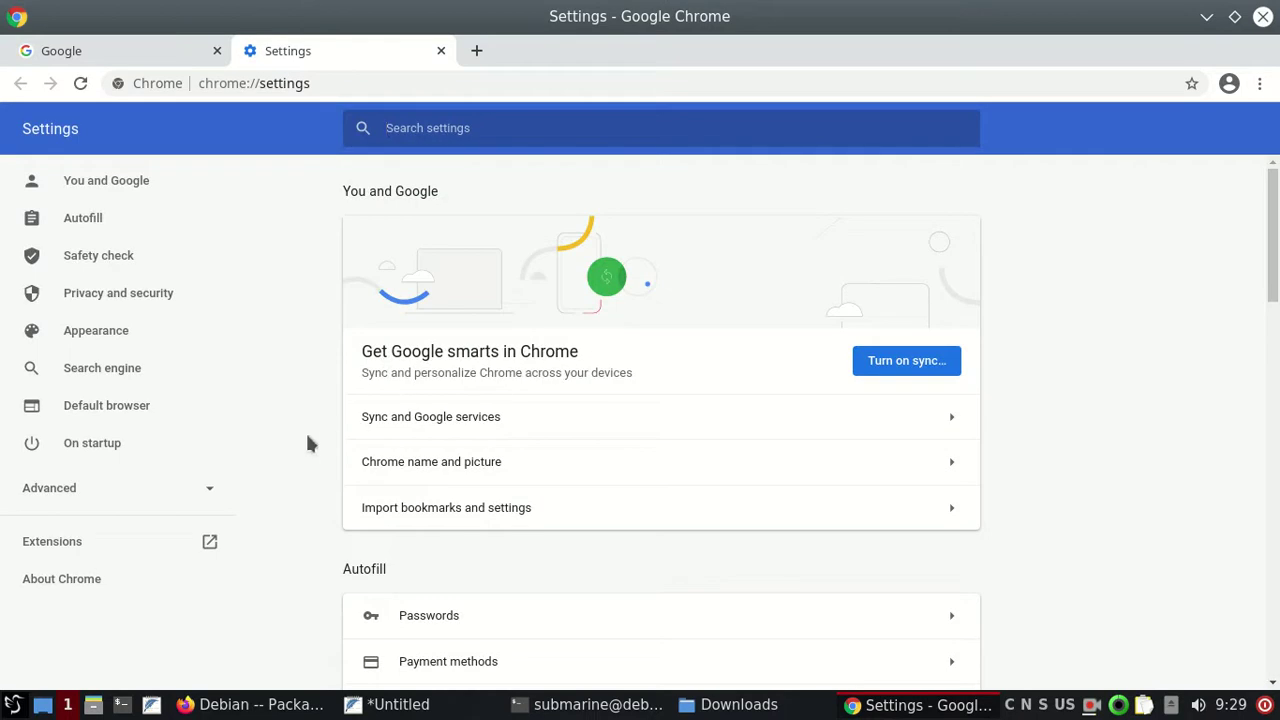
pyautogui.click(64, 494)
pyautogui.click(89, 527)
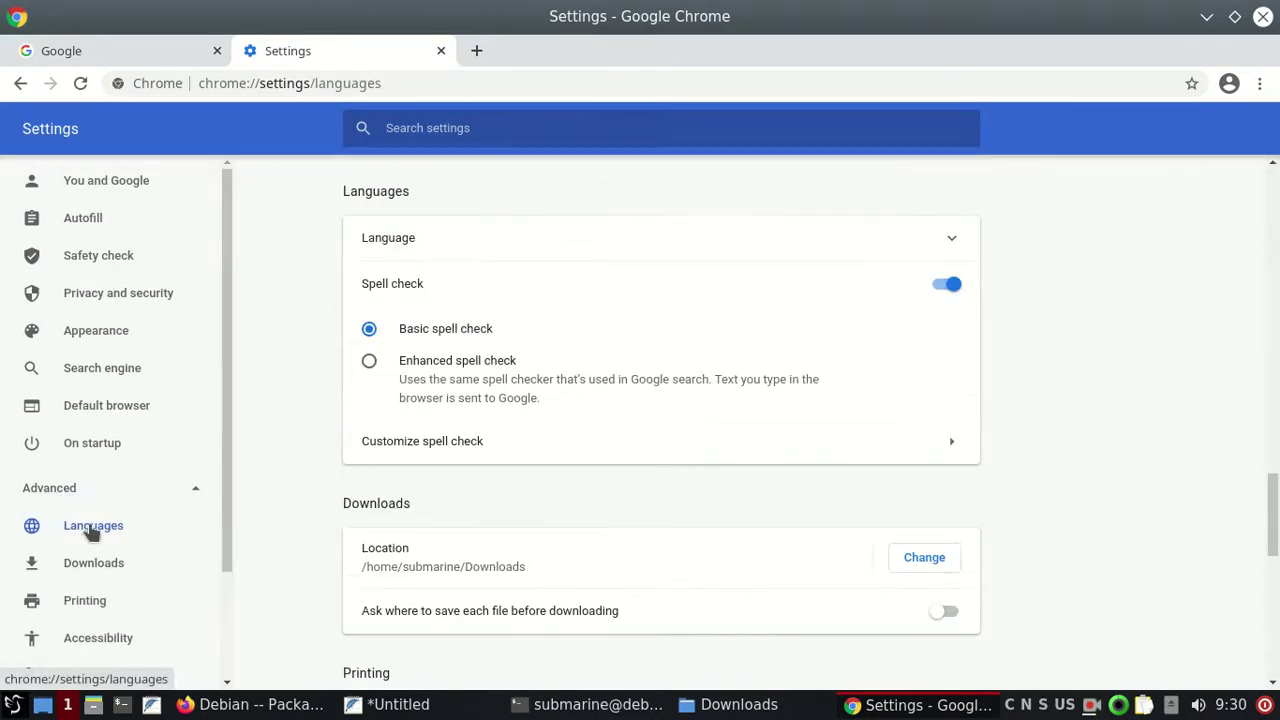
pyautogui.click(953, 240)
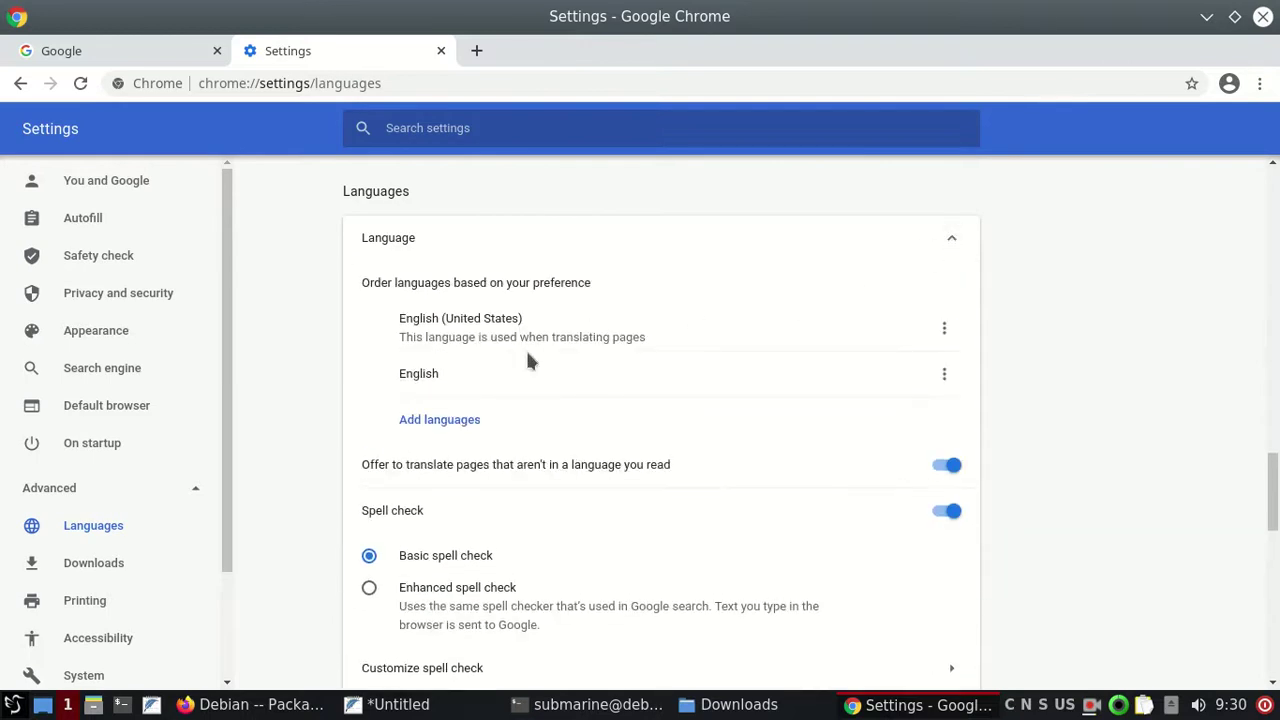
# Step: Add Thai to Chrome's preferred languages and move it to the top of the list
pyautogui.click(455, 421)
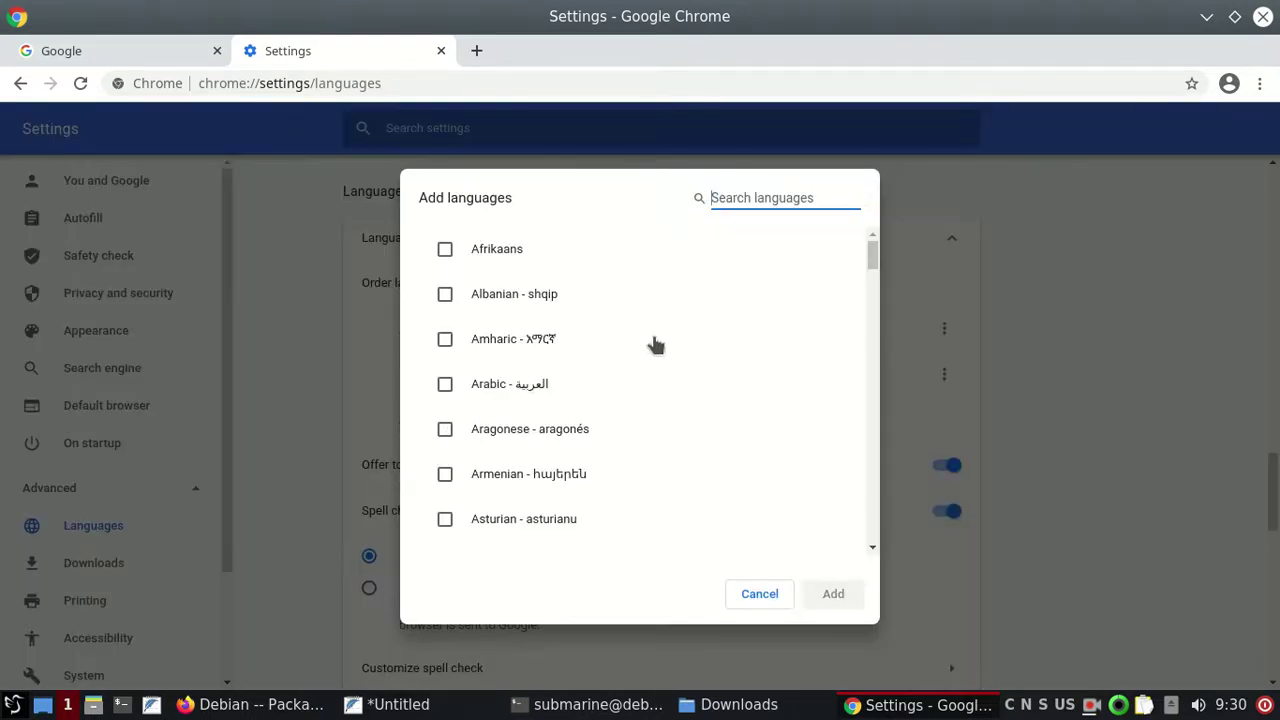
pyautogui.write('tha')
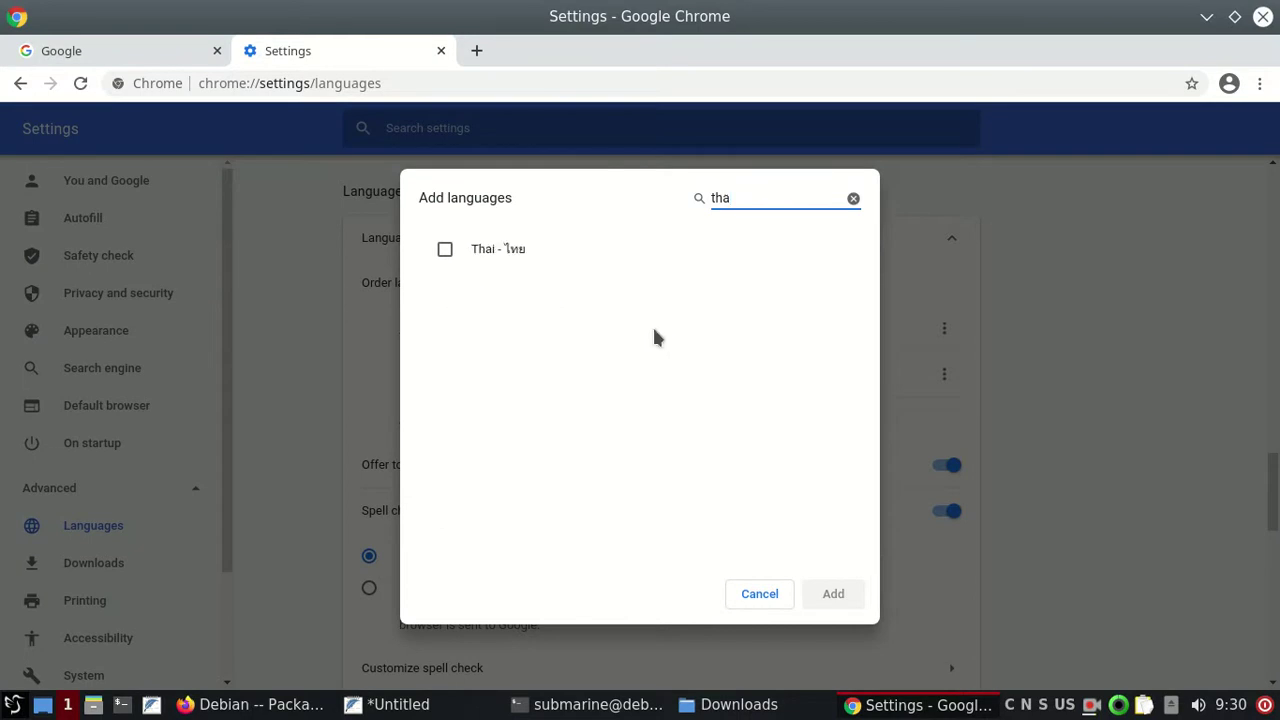
pyautogui.click(446, 250)
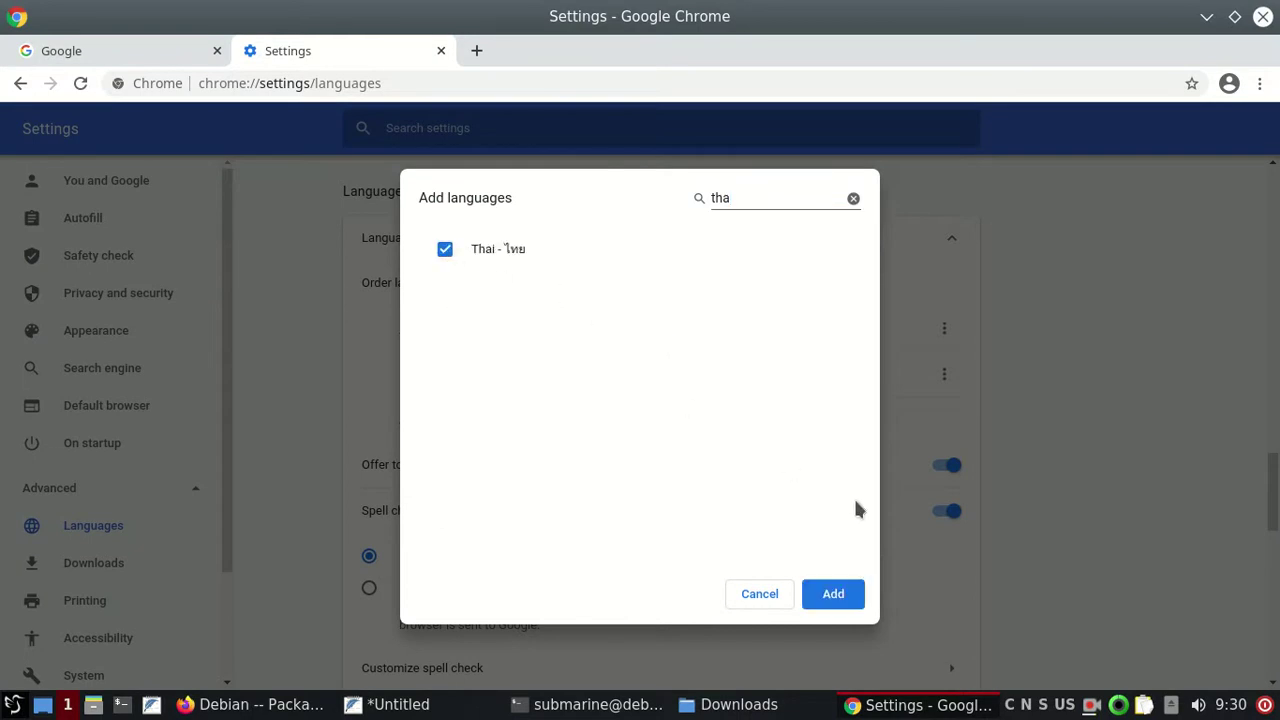
pyautogui.click(849, 596)
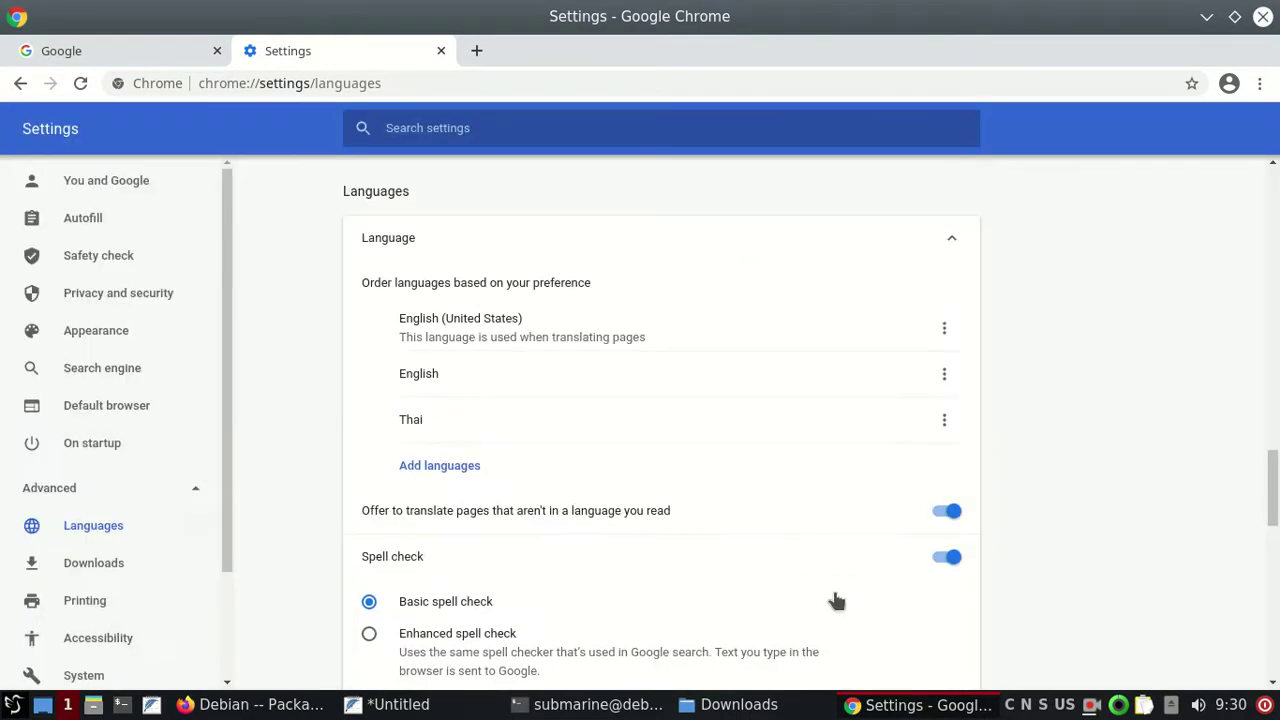
pyautogui.click(944, 420)
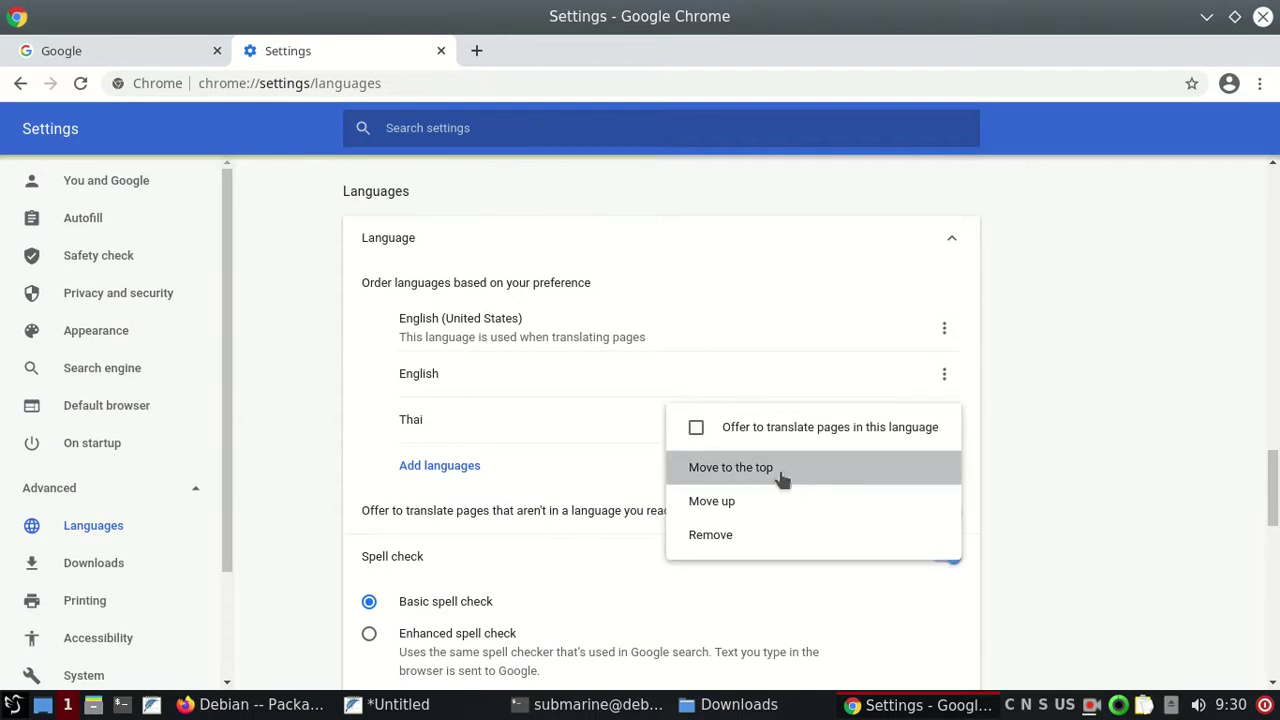
pyautogui.click(756, 465)
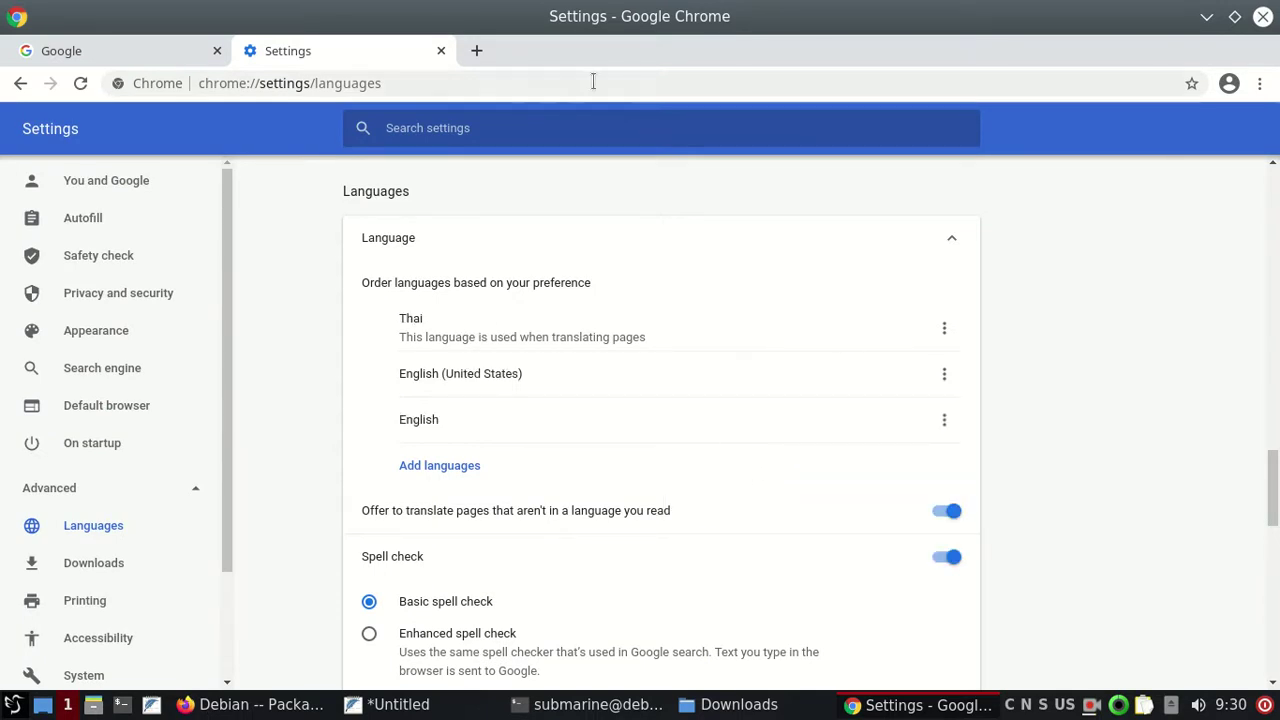
pyautogui.click(460, 83)
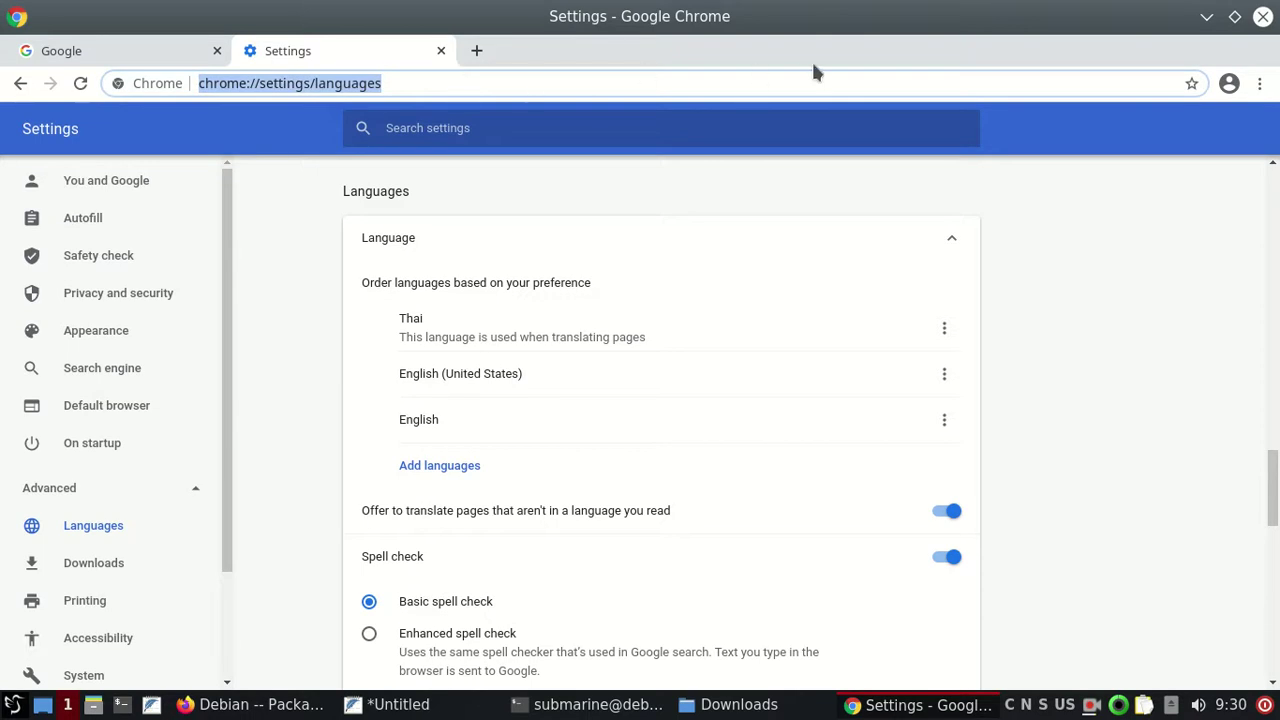
pyautogui.write('www')
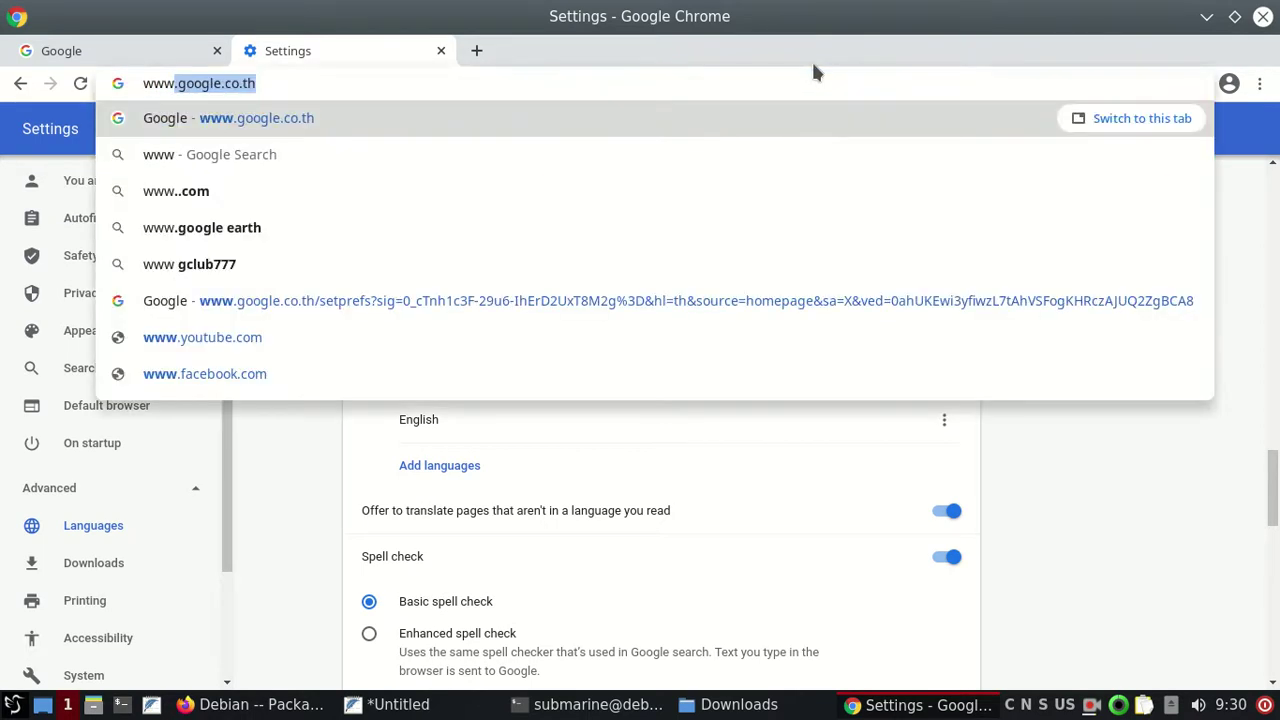
pyautogui.write('.')
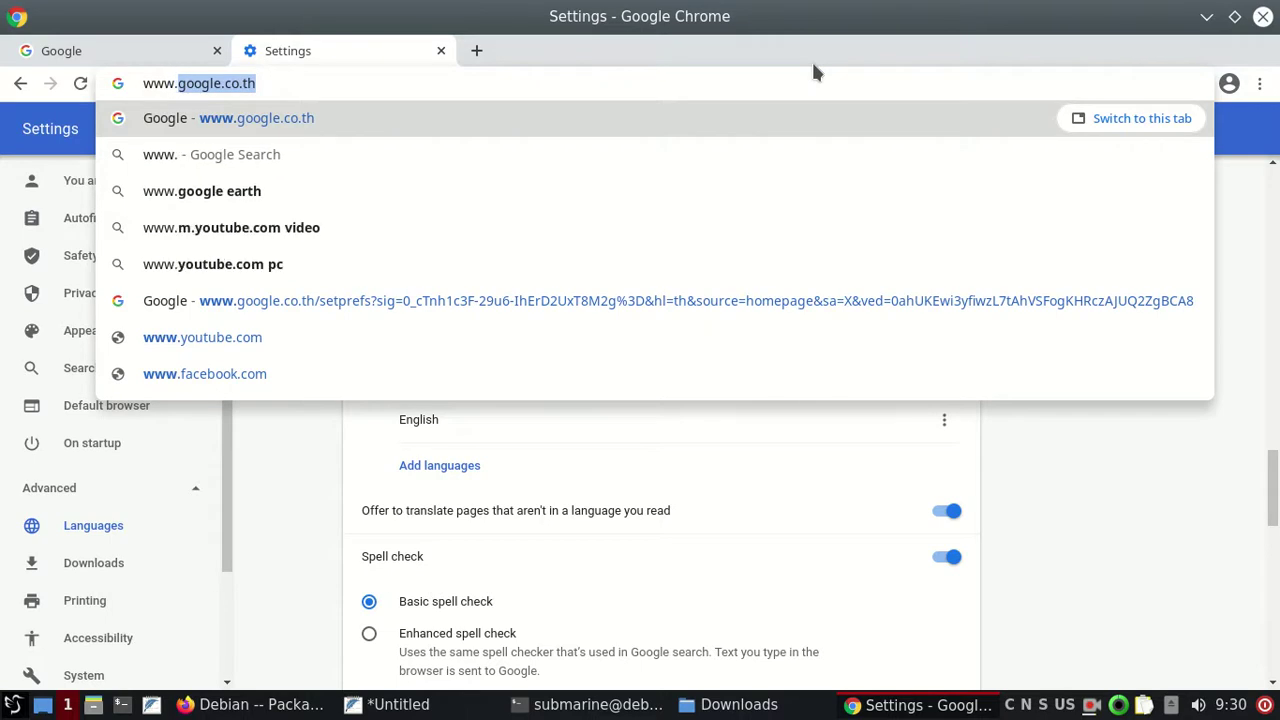
pyautogui.write('pan')
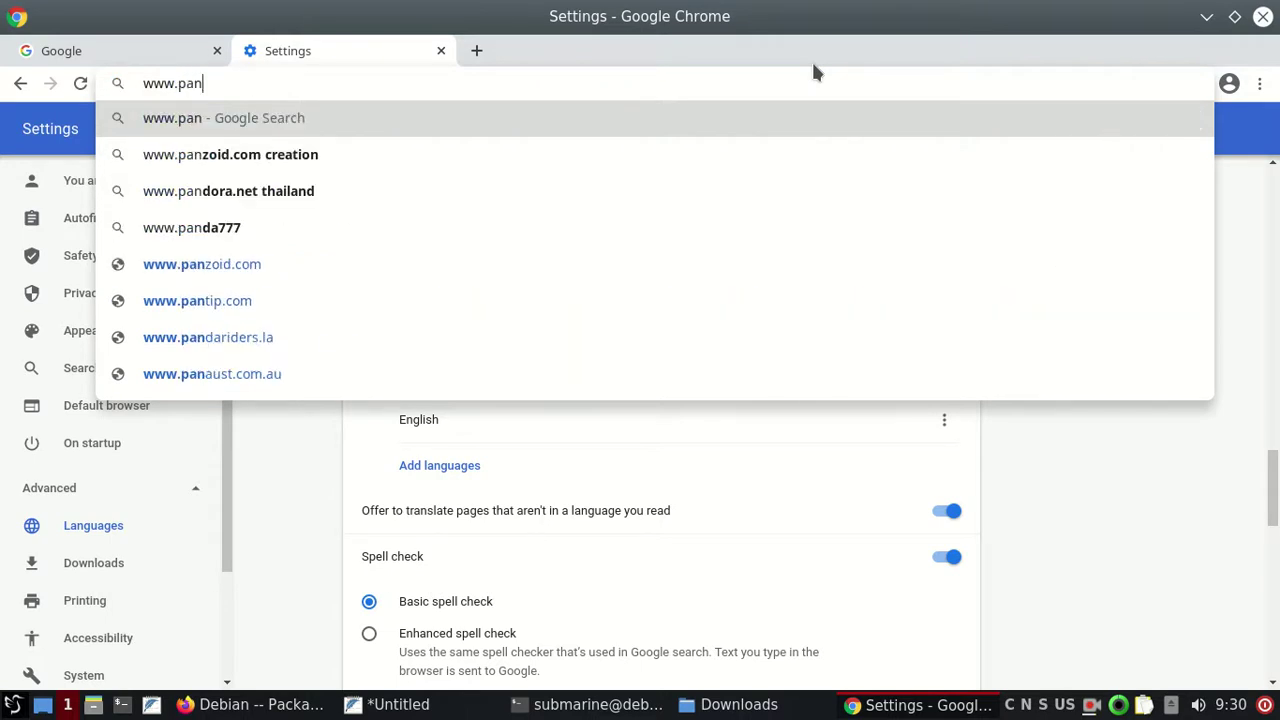
pyautogui.write('tip')
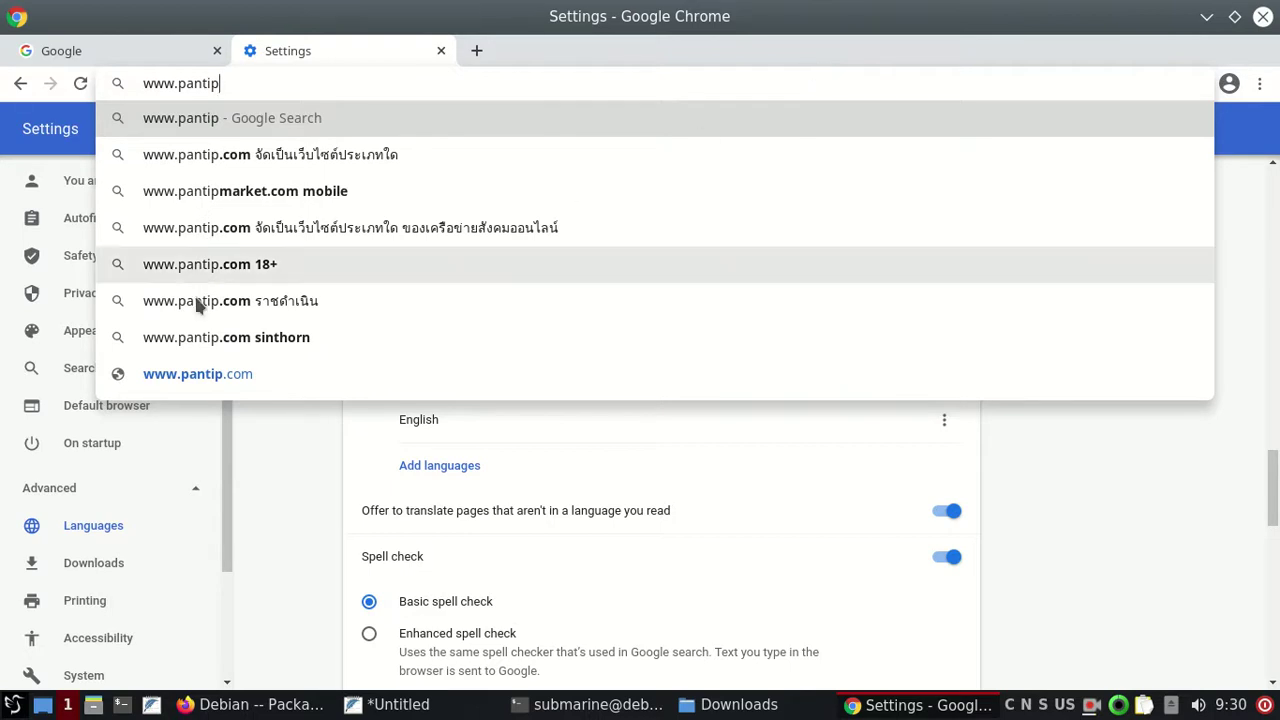
pyautogui.click(226, 311)
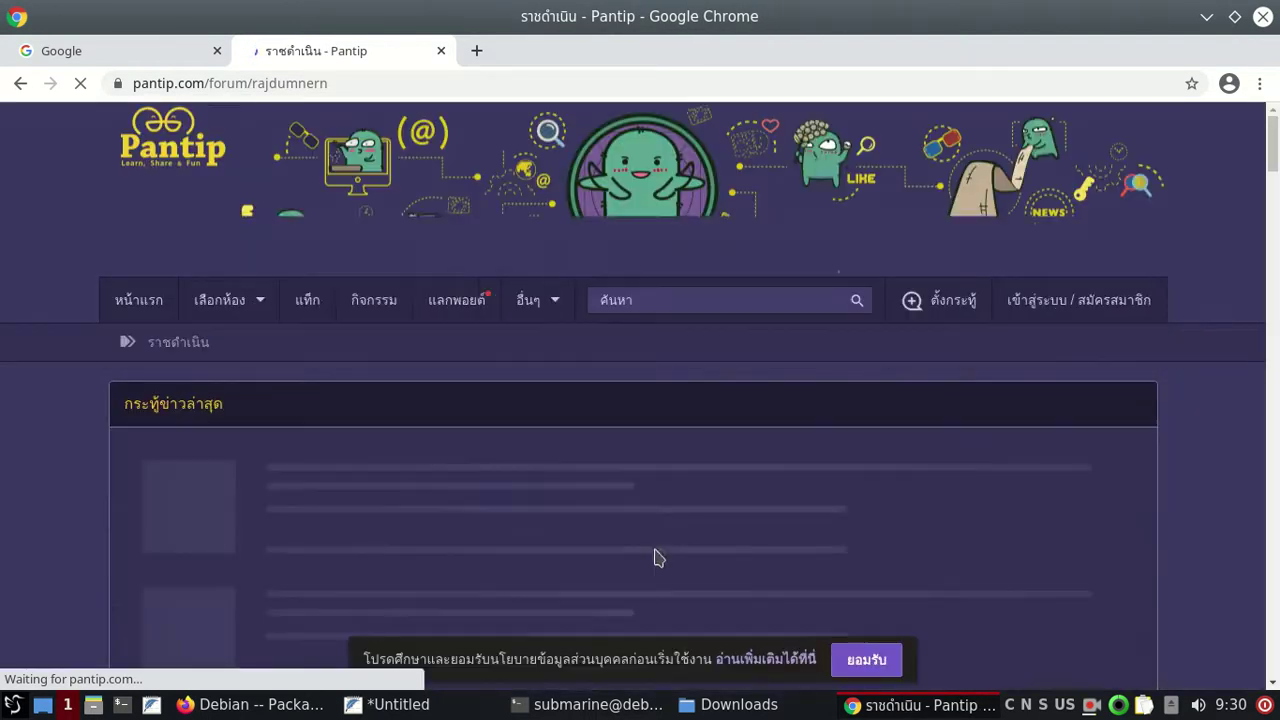
# Step: Look through the thread list of Pantip's Rajdumnern forum and minimize the Chrome window
pyautogui.scroll(-5, 670, 550)
pyautogui.scroll(-3, 651, 560)
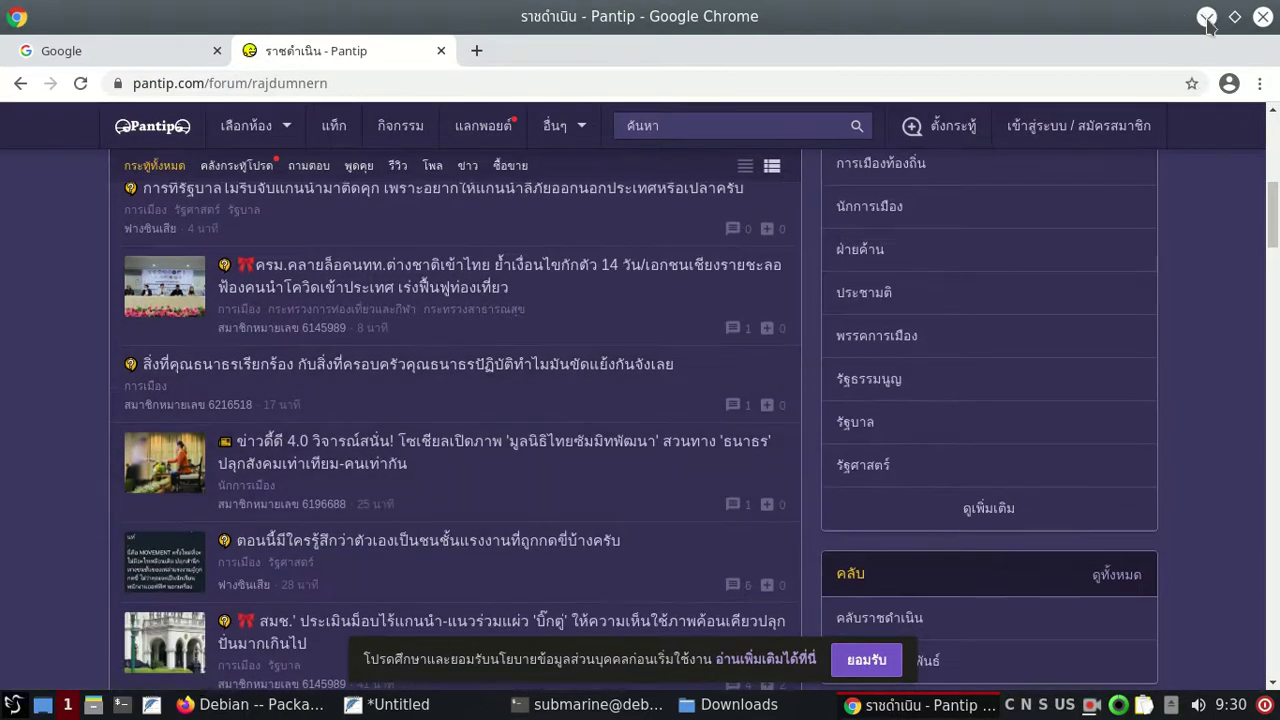
pyautogui.click(1207, 18)
pyautogui.click(222, 705)
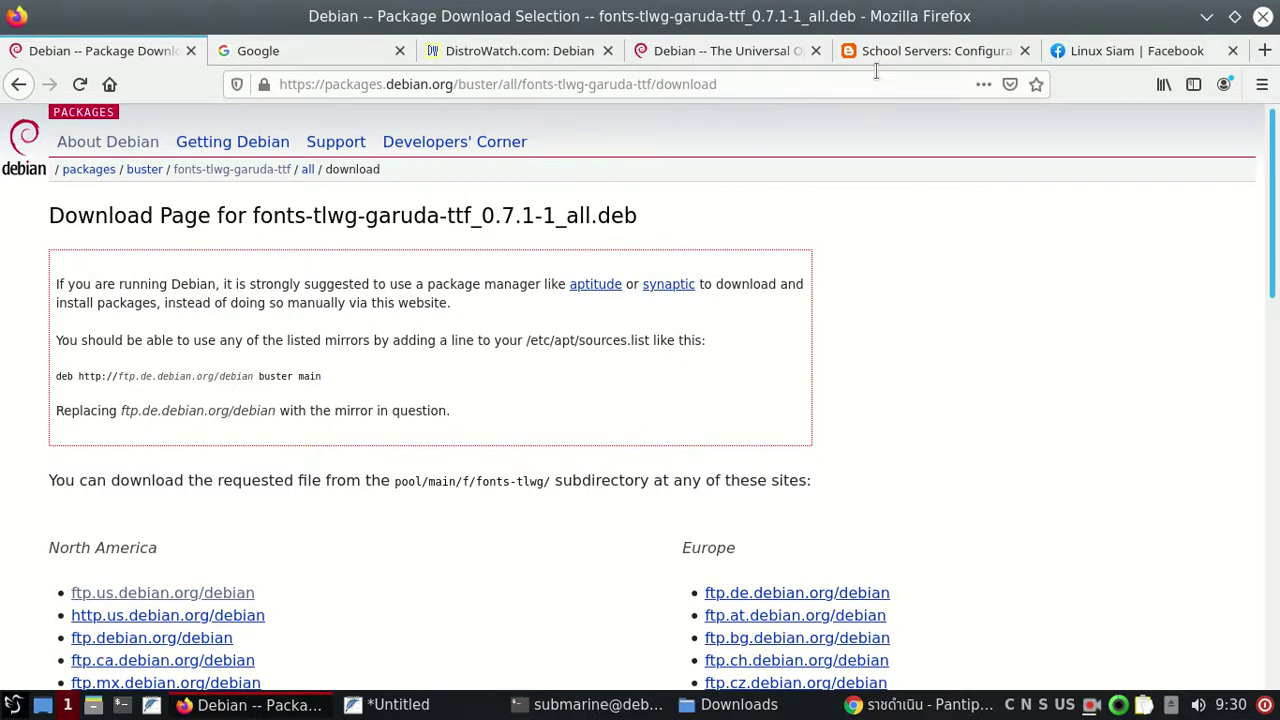
pyautogui.click(322, 55)
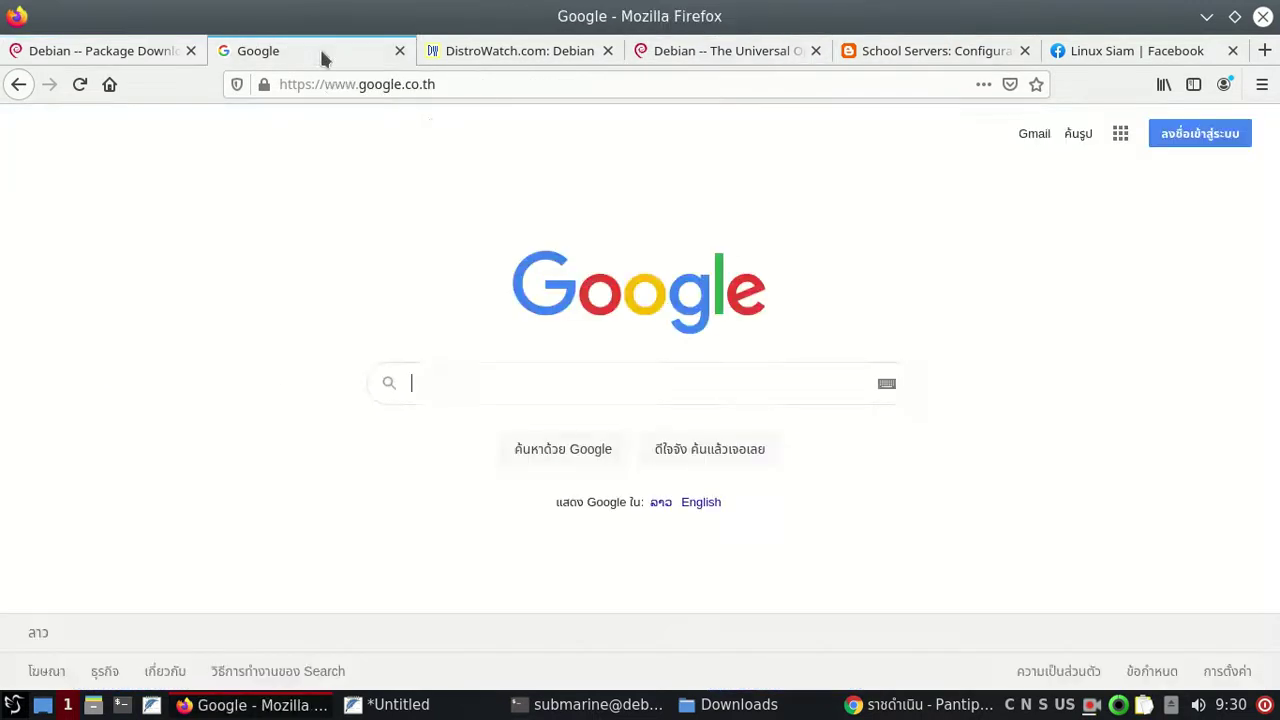
pyautogui.click(72, 86)
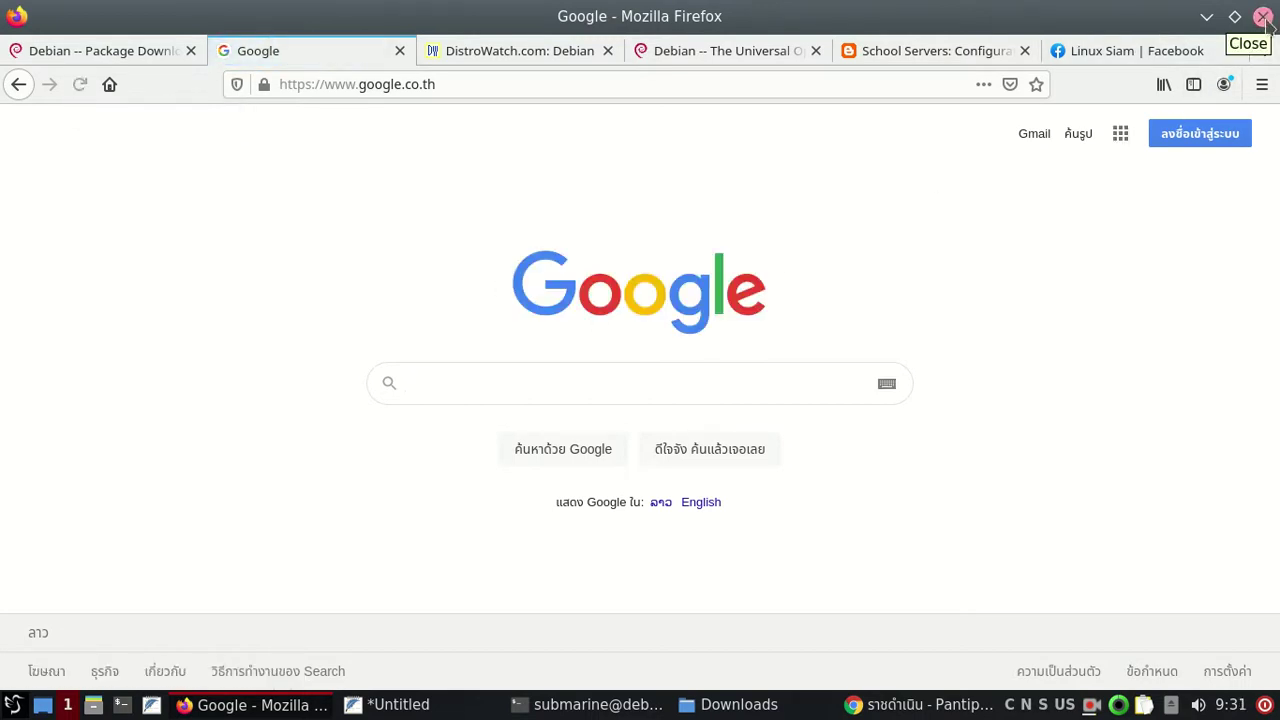
pyautogui.click(1262, 20)
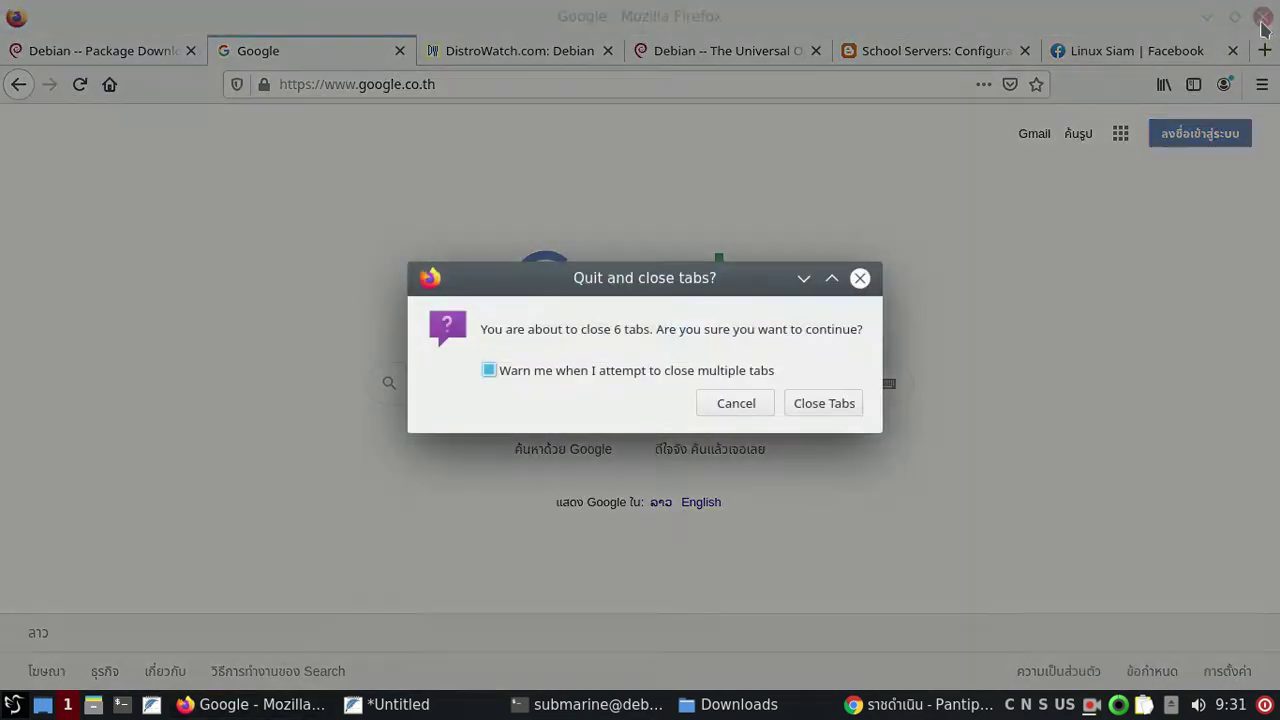
pyautogui.click(826, 397)
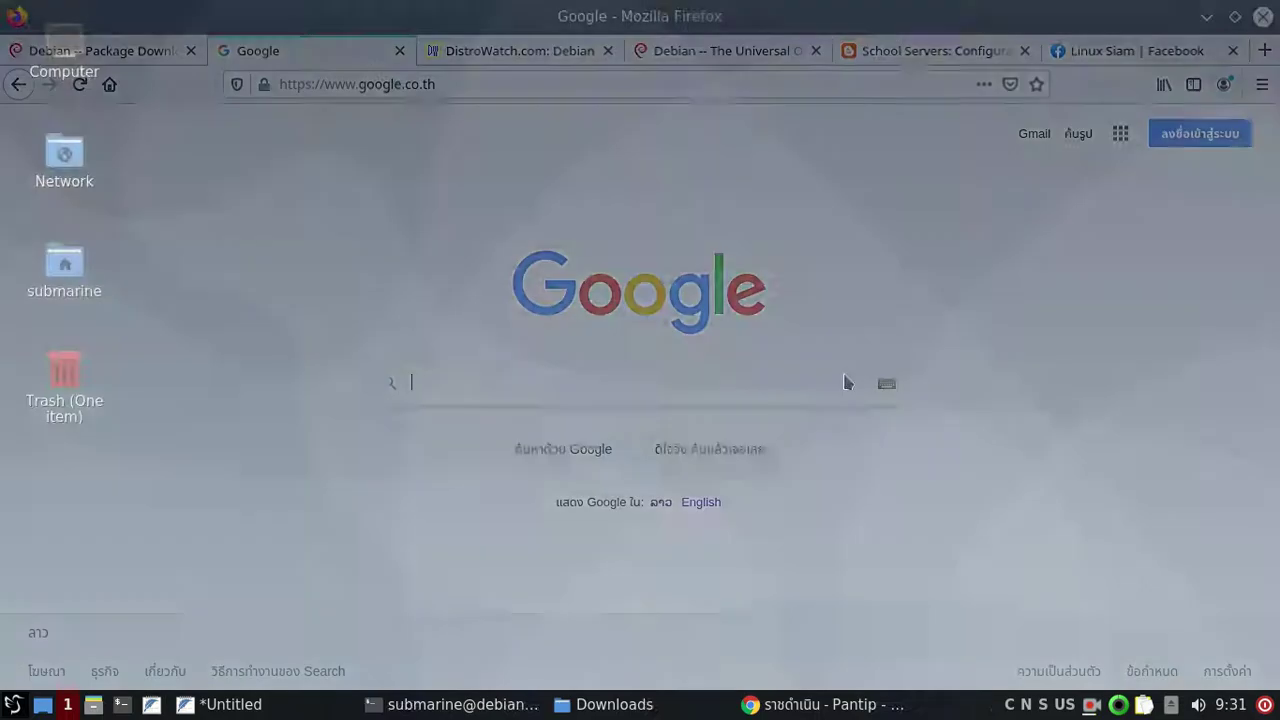
pyautogui.click(14, 706)
pyautogui.moveTo(112, 409)
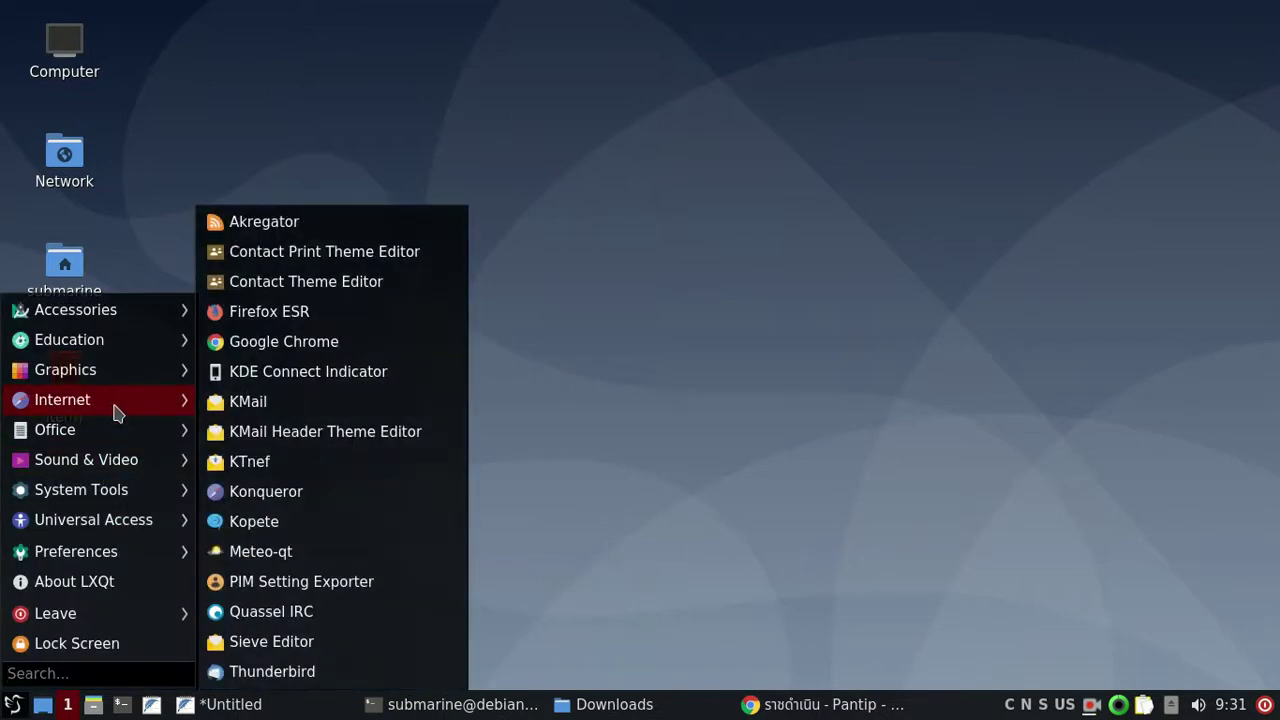
pyautogui.click(304, 314)
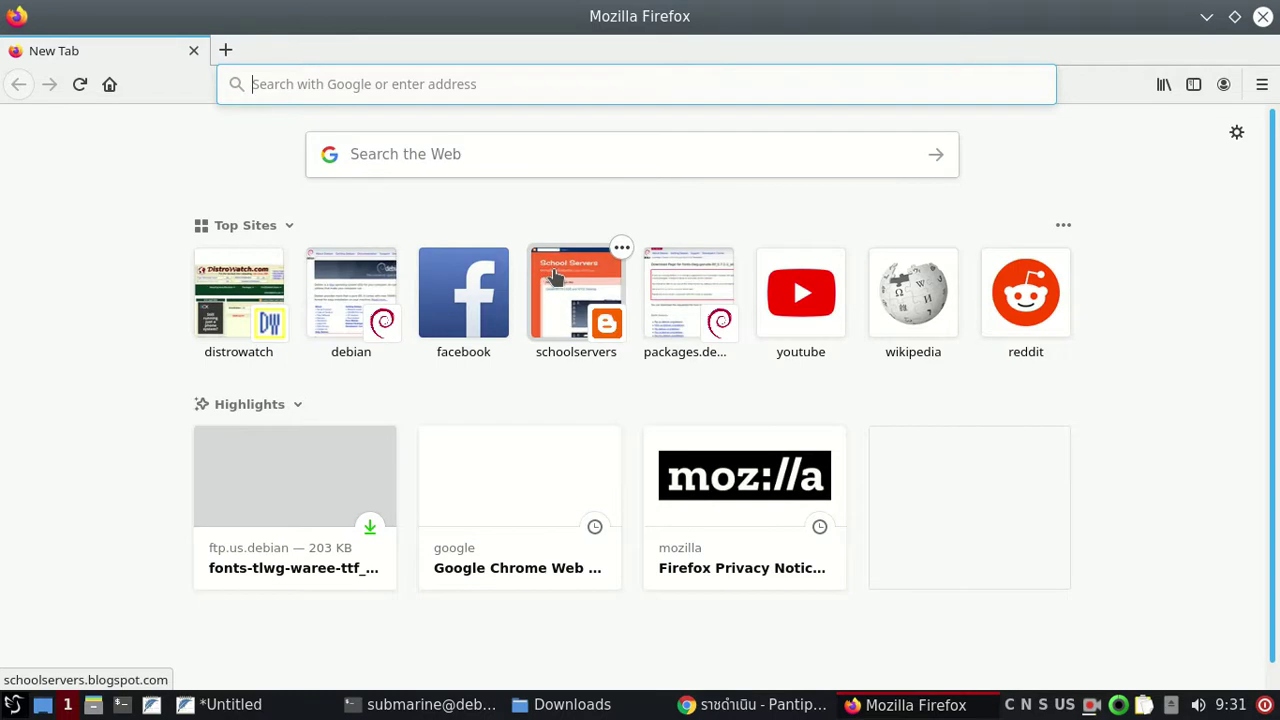
pyautogui.write('www.')
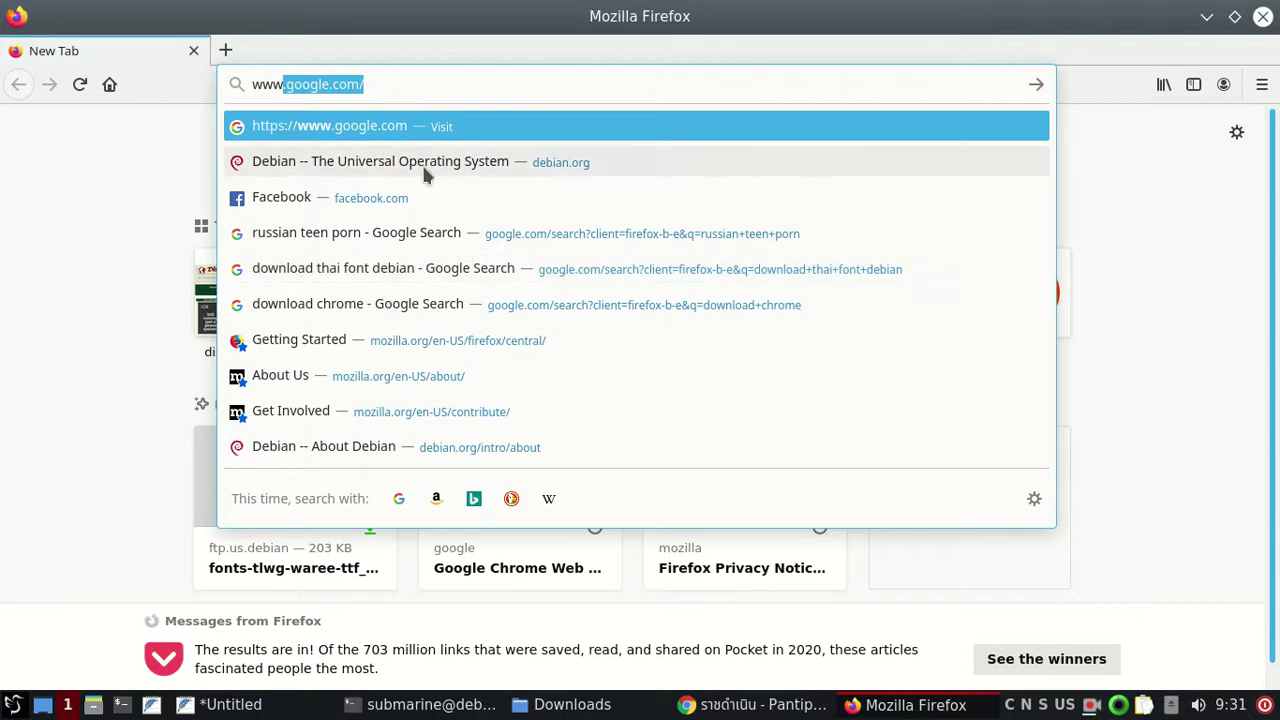
pyautogui.click(406, 88)
pyautogui.press('BackSpace')
pyautogui.press('BackSpace')
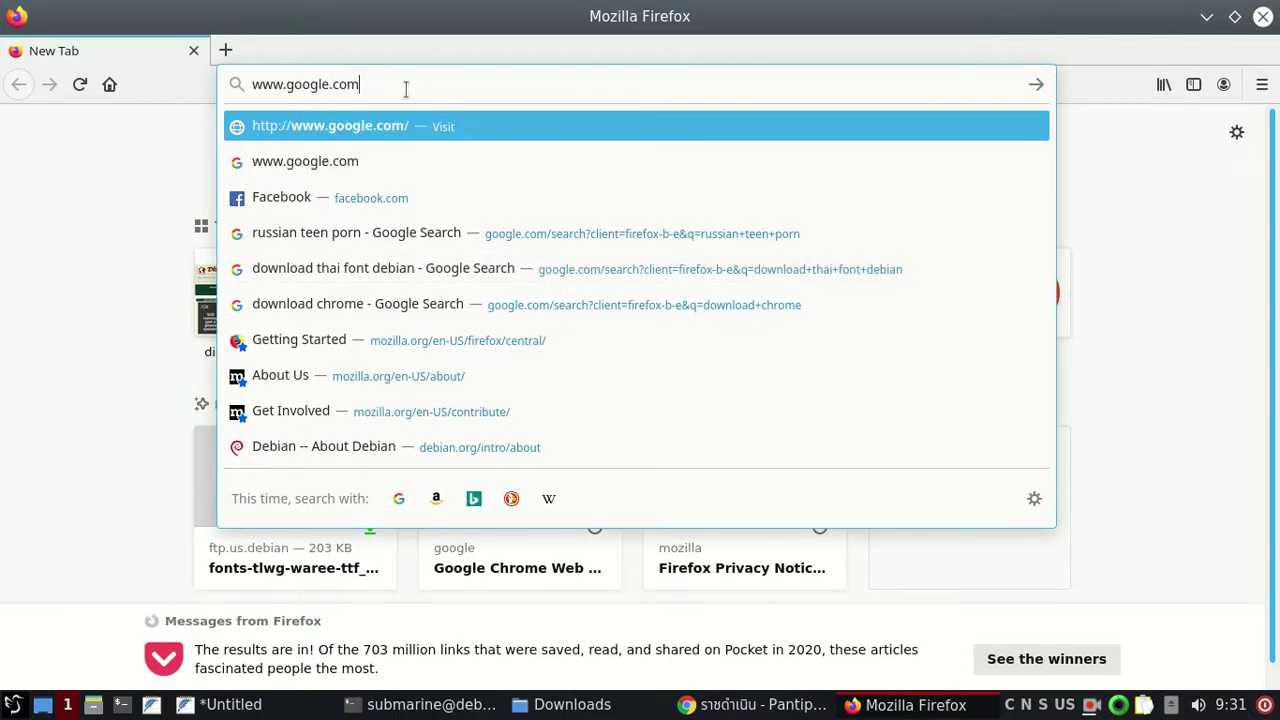
pyautogui.write('.th')
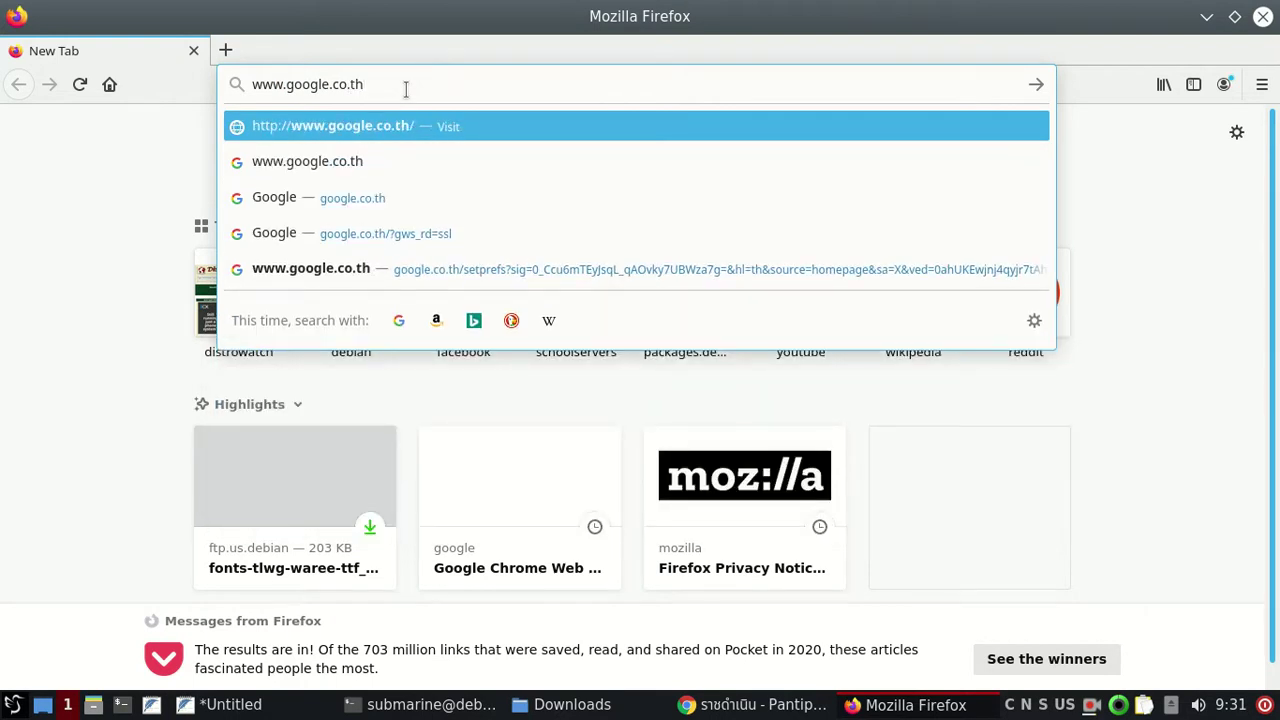
pyautogui.press('Return')
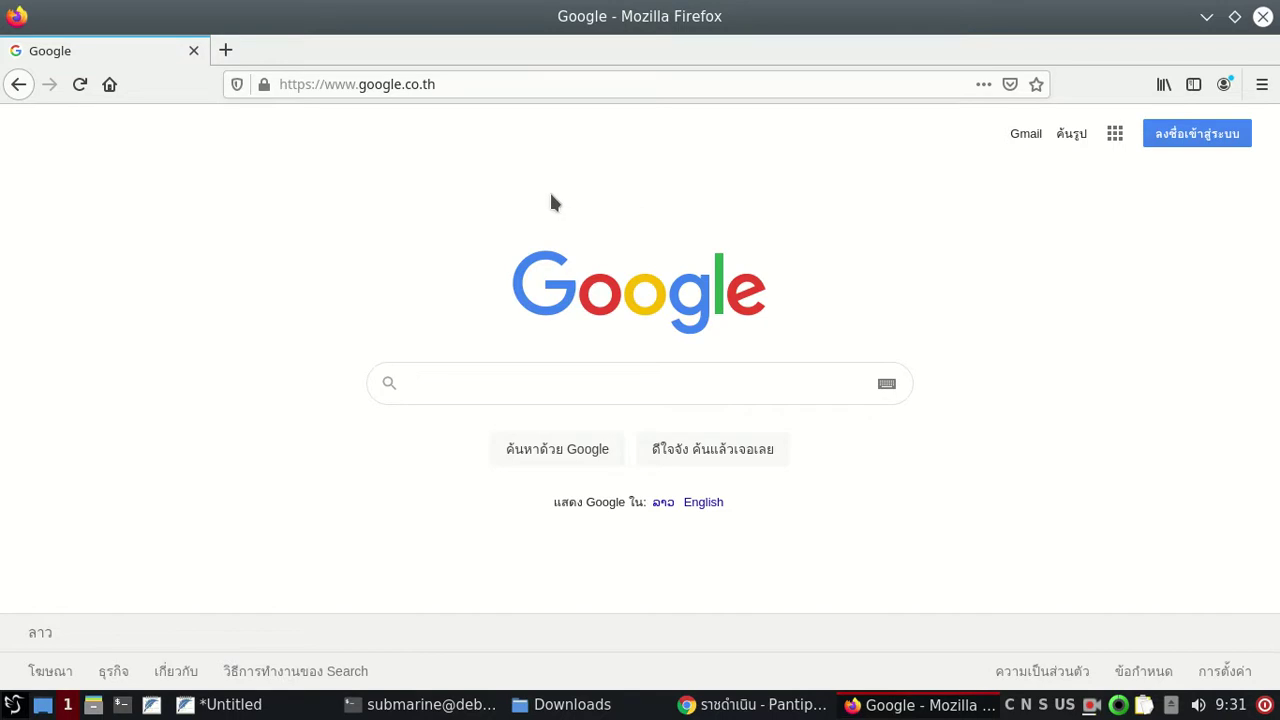
pyautogui.click(1264, 18)
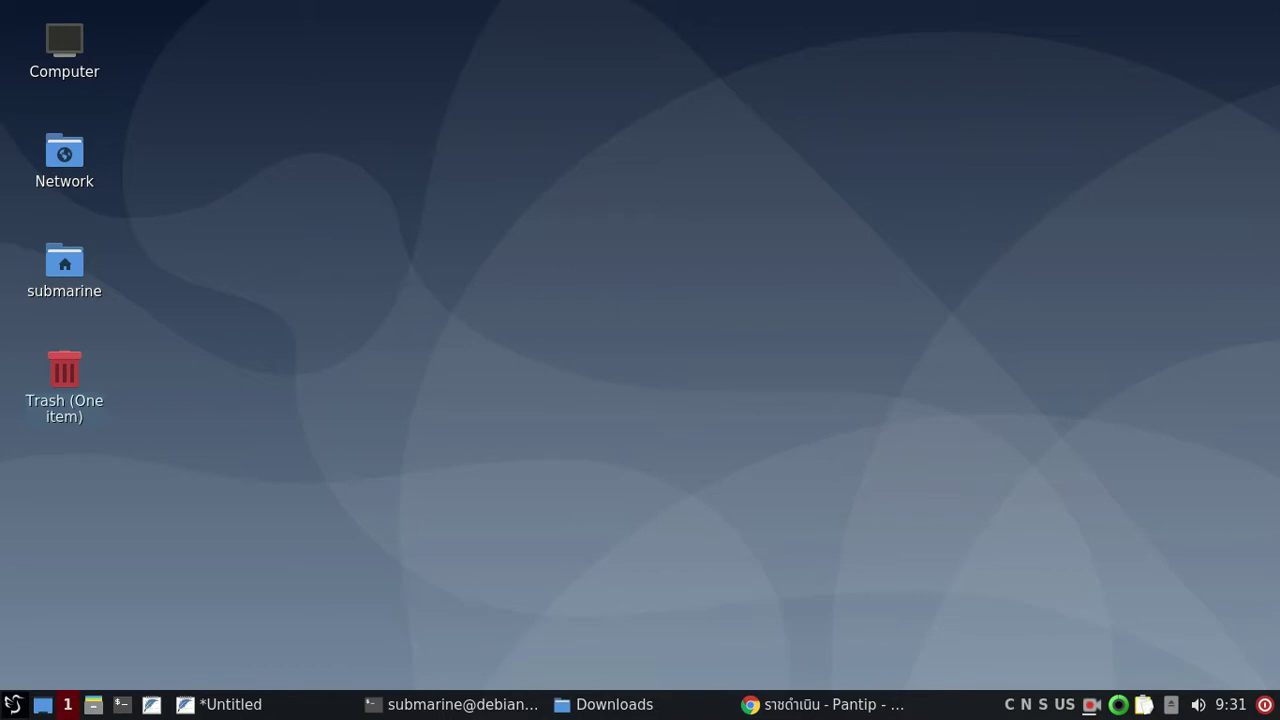
pyautogui.click(20, 706)
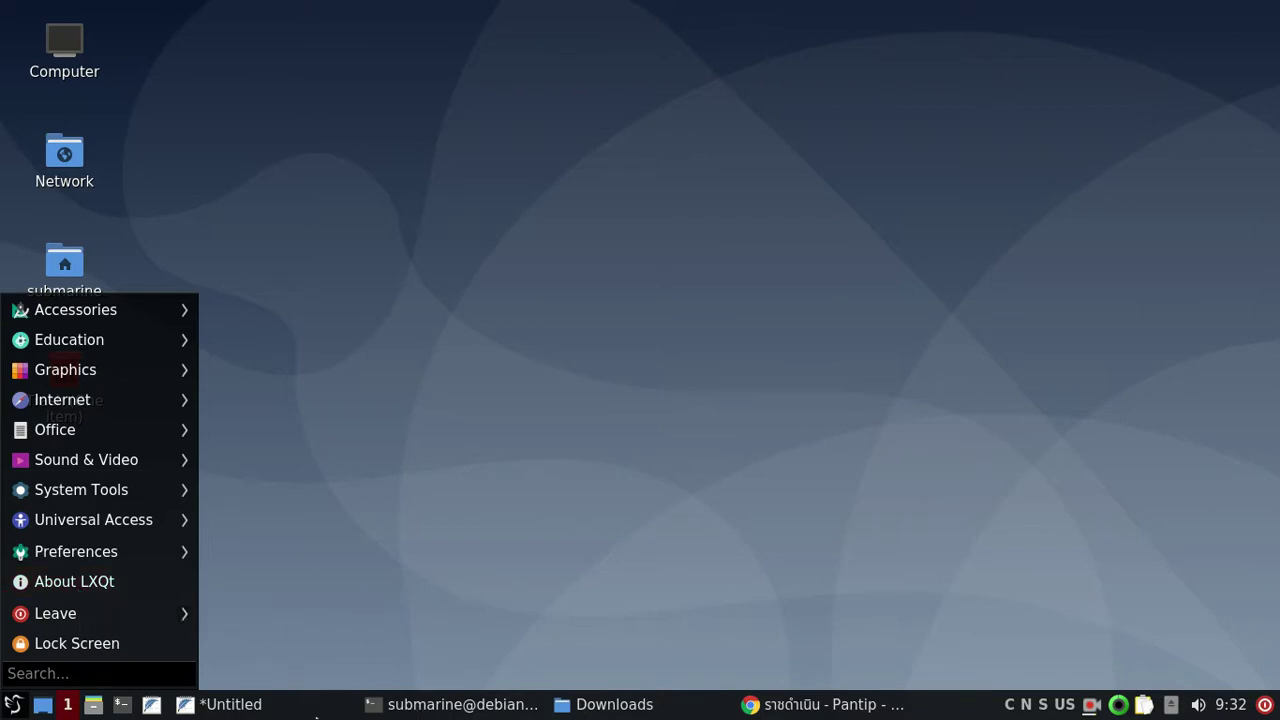
pyautogui.click(704, 716)
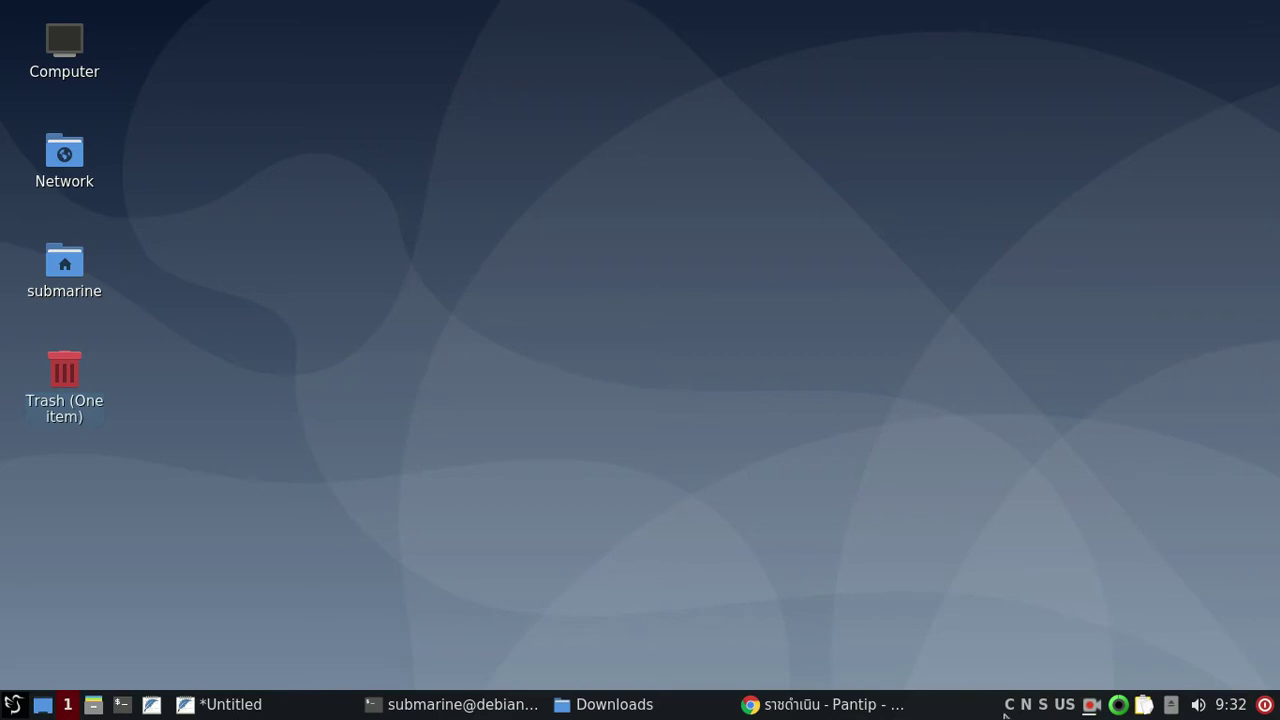
pyautogui.click(1092, 710)
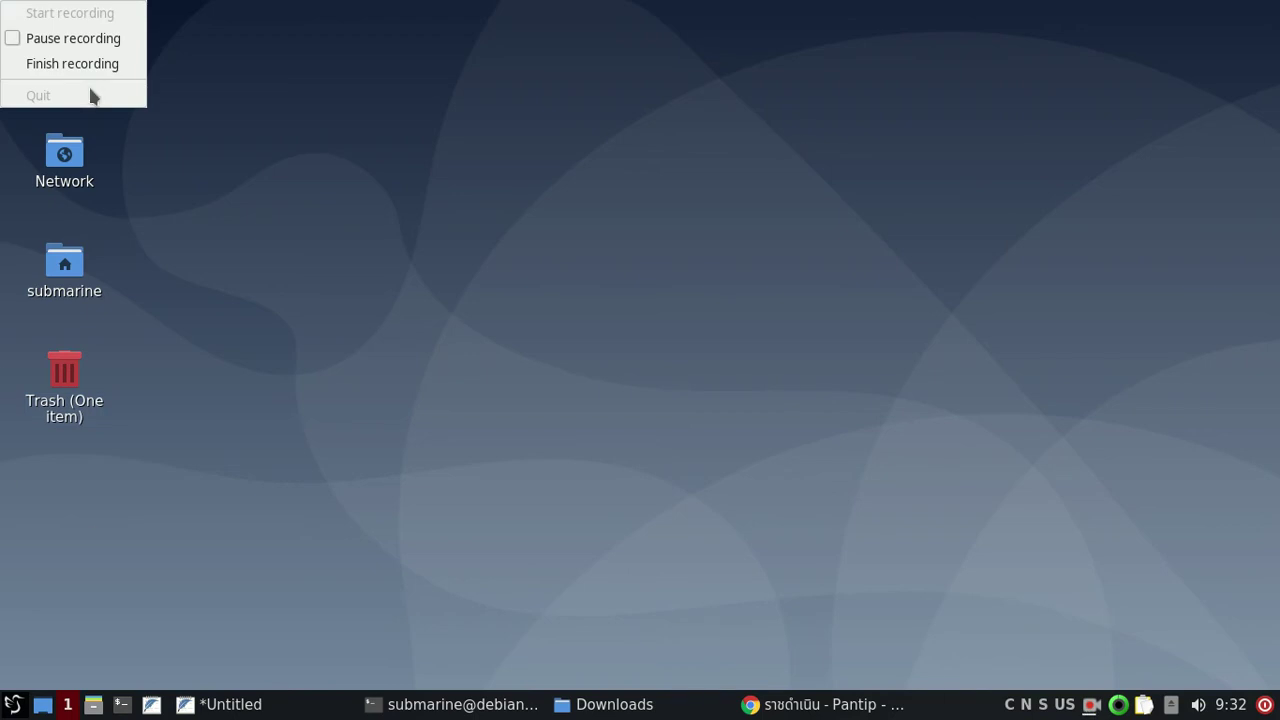